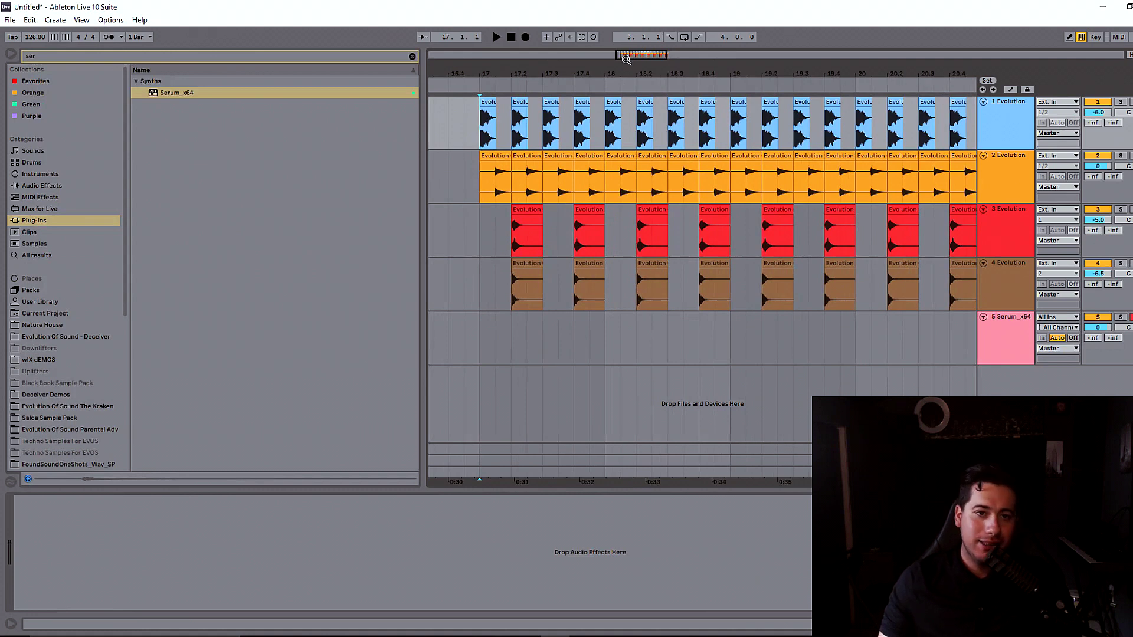
Step: Play the drum loop from bar 17, check the track levels in the mixer, and select track 3
{"action": "key", "text": "space"}
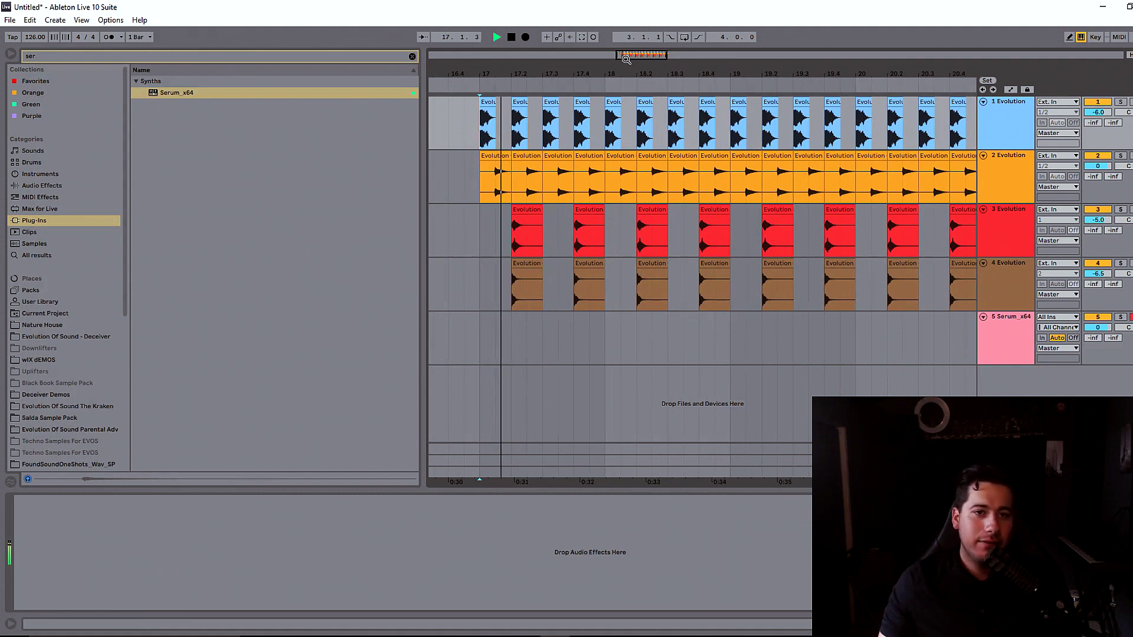
{"action": "key", "text": "Tab"}
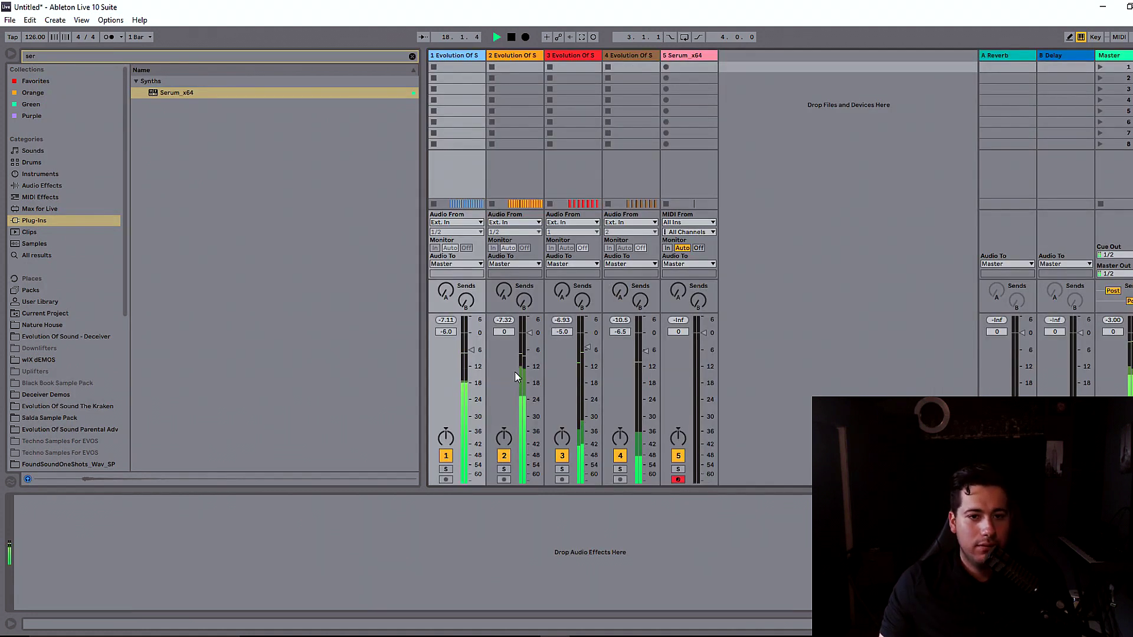
{"action": "key", "text": "Tab"}
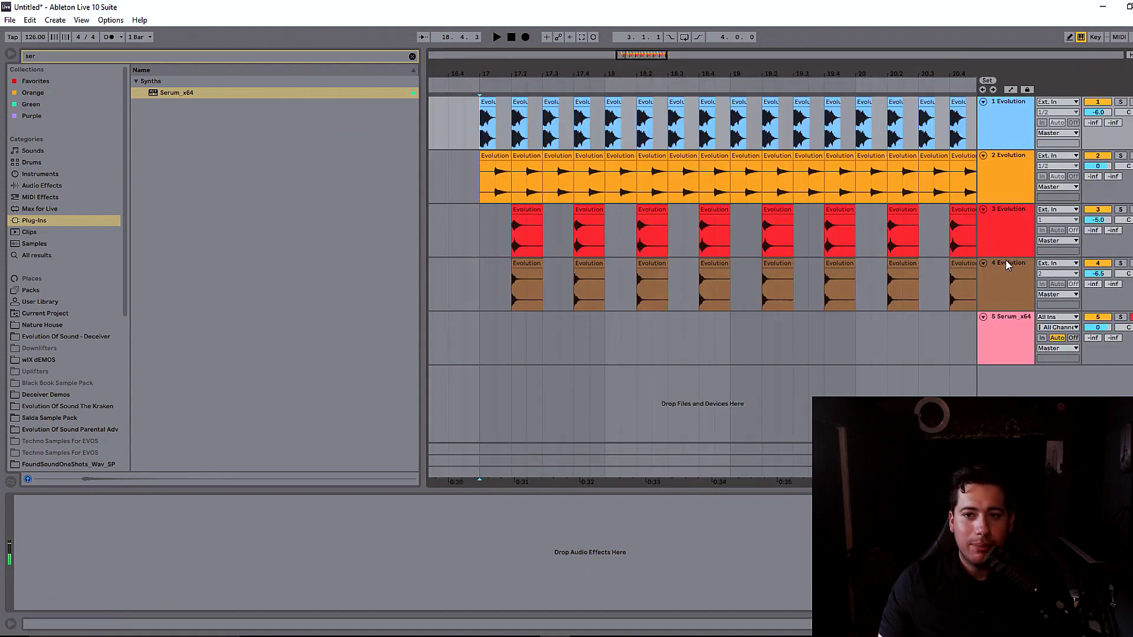
{"action": "left_click", "coordinate": [1008, 239]}
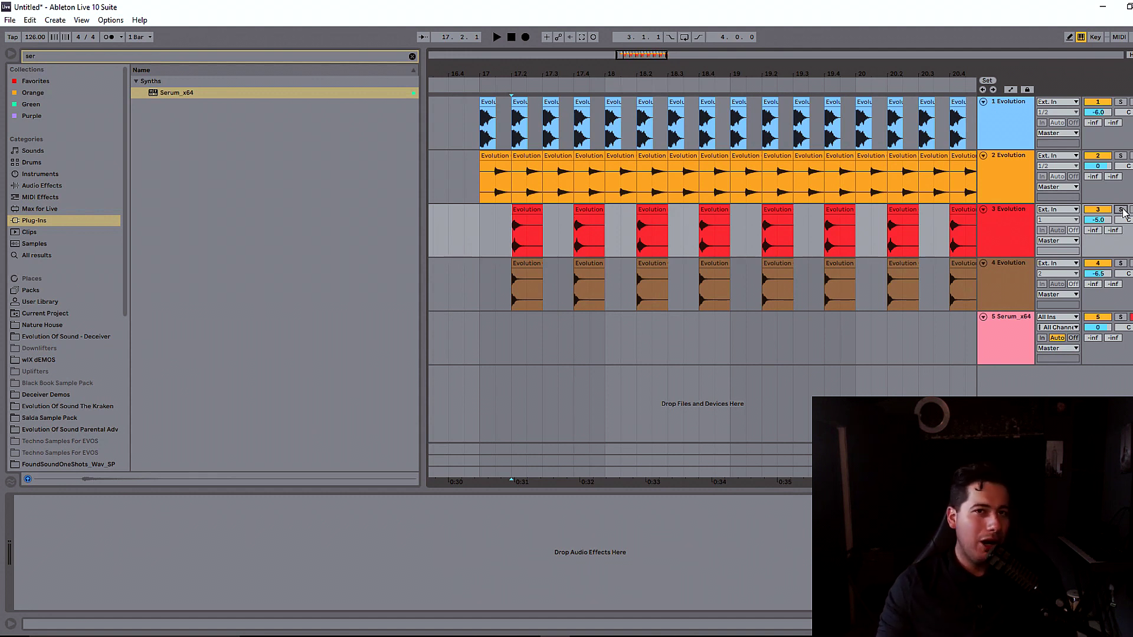
Step: Examine the clips on audio tracks 1 and 2 from bar 17 and audition the drum groove
{"action": "left_click_drag", "start_coordinate": [640, 55], "coordinate": [649, 54]}
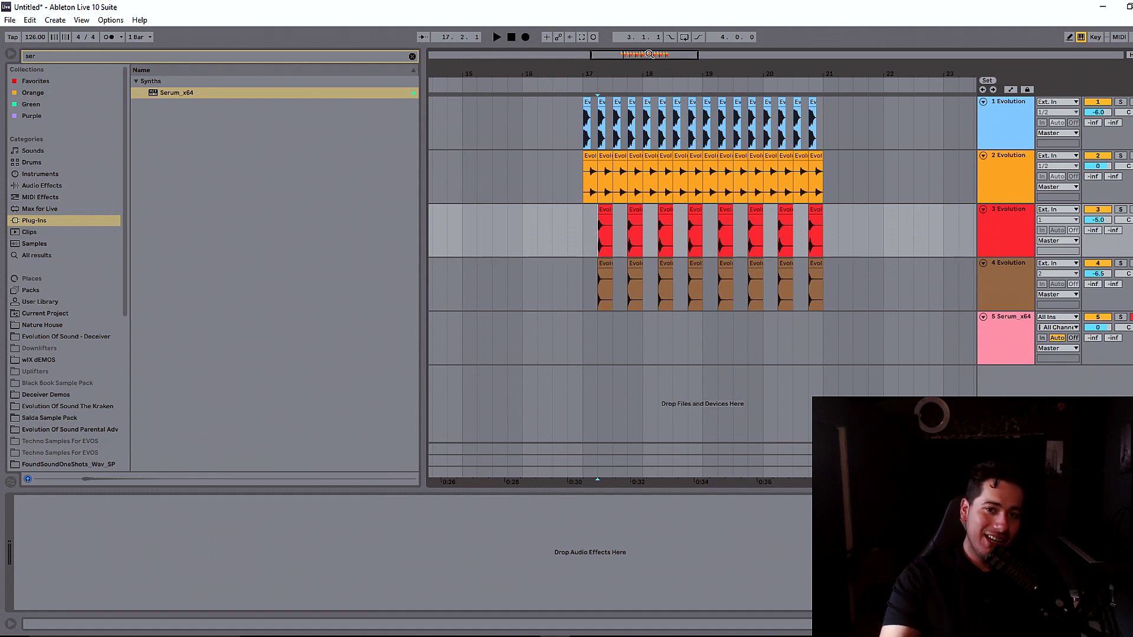
{"action": "left_click_drag", "start_coordinate": [647, 53], "coordinate": [591, 90]}
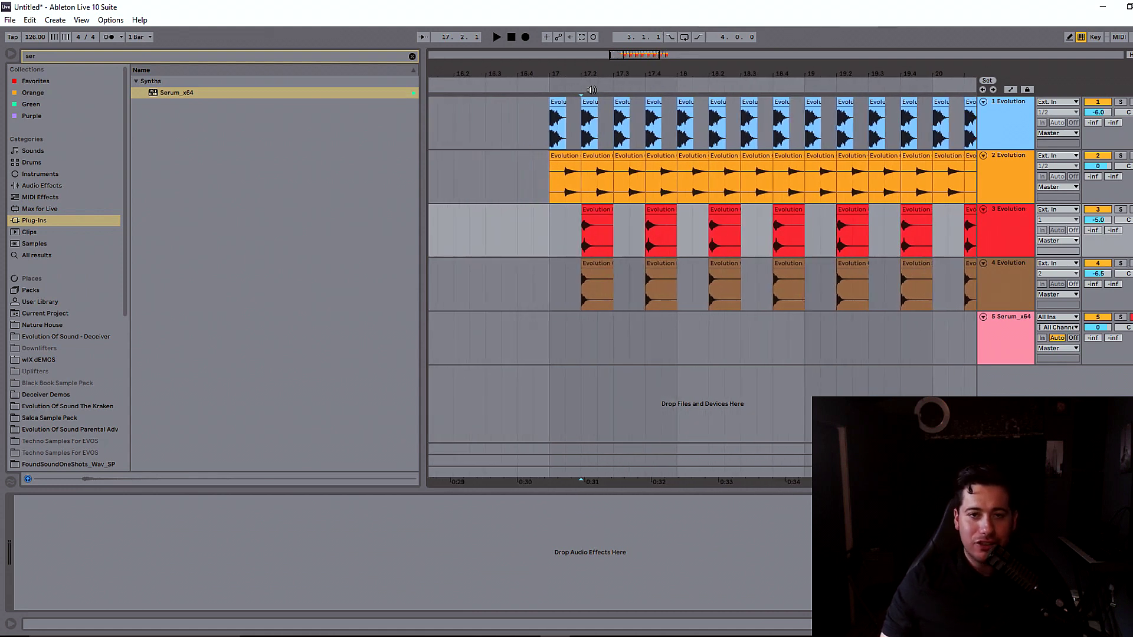
{"action": "left_click", "coordinate": [553, 127]}
{"action": "left_click_drag", "start_coordinate": [620, 53], "coordinate": [620, 154]}
{"action": "left_click", "coordinate": [615, 102]}
{"action": "key", "text": "space"}
{"action": "key", "text": "space"}
{"action": "key", "text": "space"}
{"action": "key", "text": "space"}
{"action": "left_click", "coordinate": [614, 166]}
{"action": "left_click", "coordinate": [614, 157]}
{"action": "key", "text": "space"}
{"action": "left_click_drag", "start_coordinate": [623, 55], "coordinate": [625, 12]}
Step: Check the levels of the four drum tracks in the mixer and listen to the full drum pattern in the arrangement
{"action": "key", "text": "Tab"}
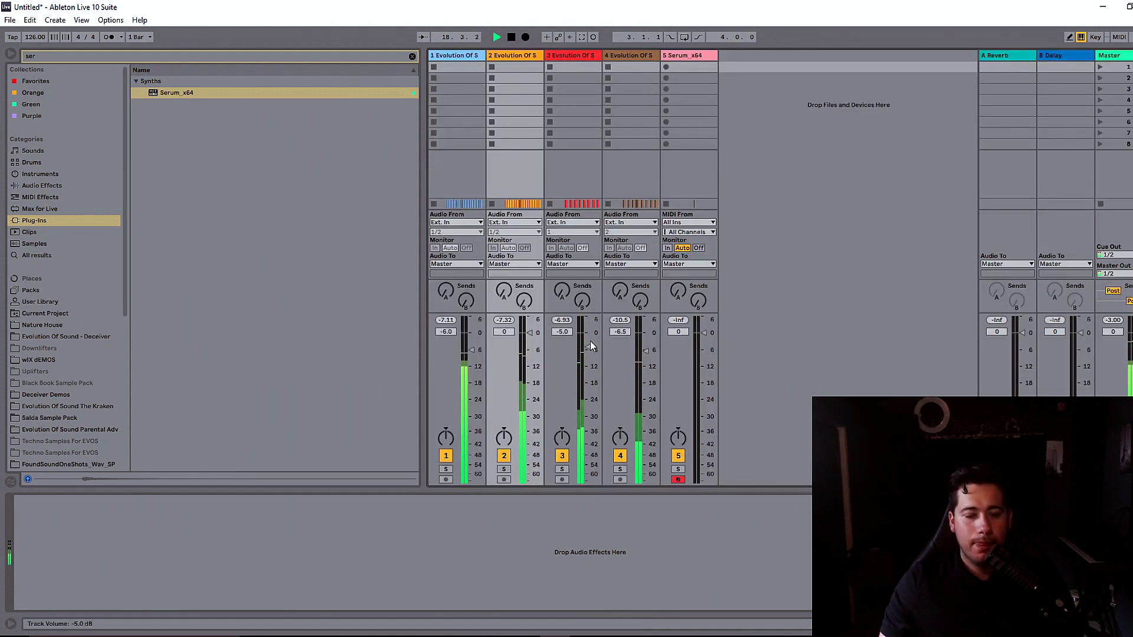
{"action": "key", "text": "Tab"}
{"action": "key", "text": "space"}
{"action": "left_click_drag", "start_coordinate": [637, 55], "coordinate": [679, 155]}
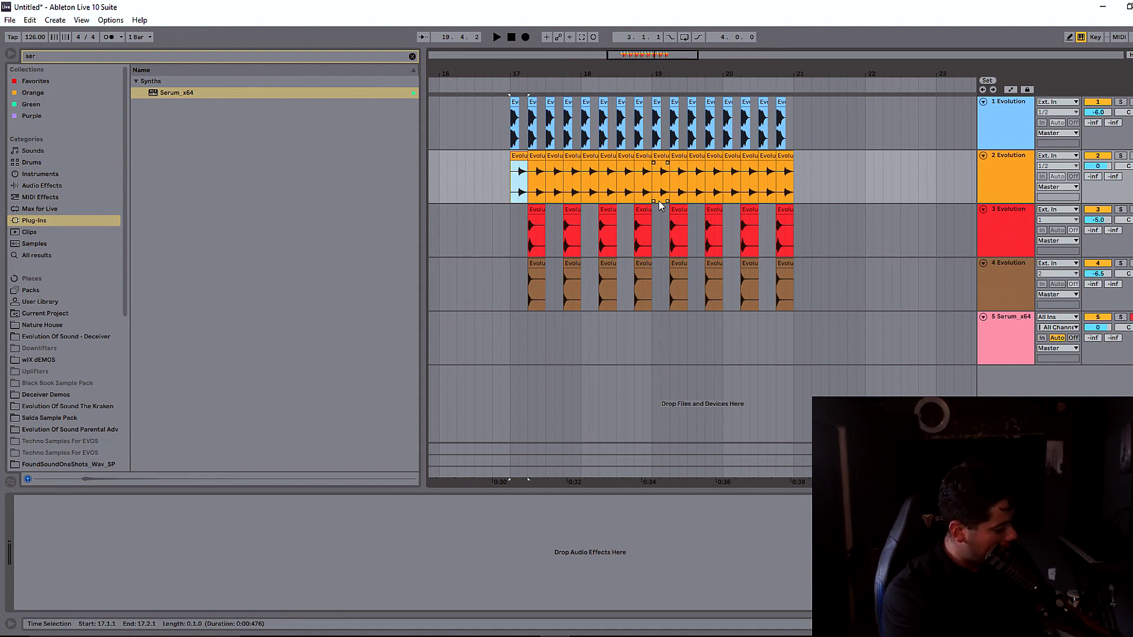
{"action": "key", "text": "space"}
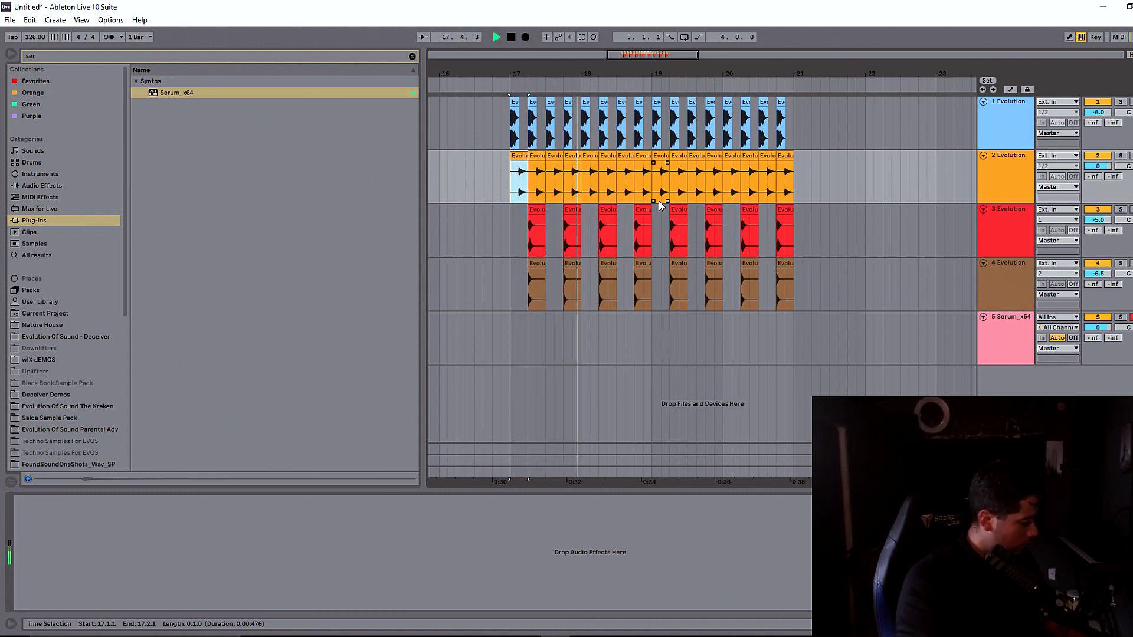
{"action": "key", "text": "space"}
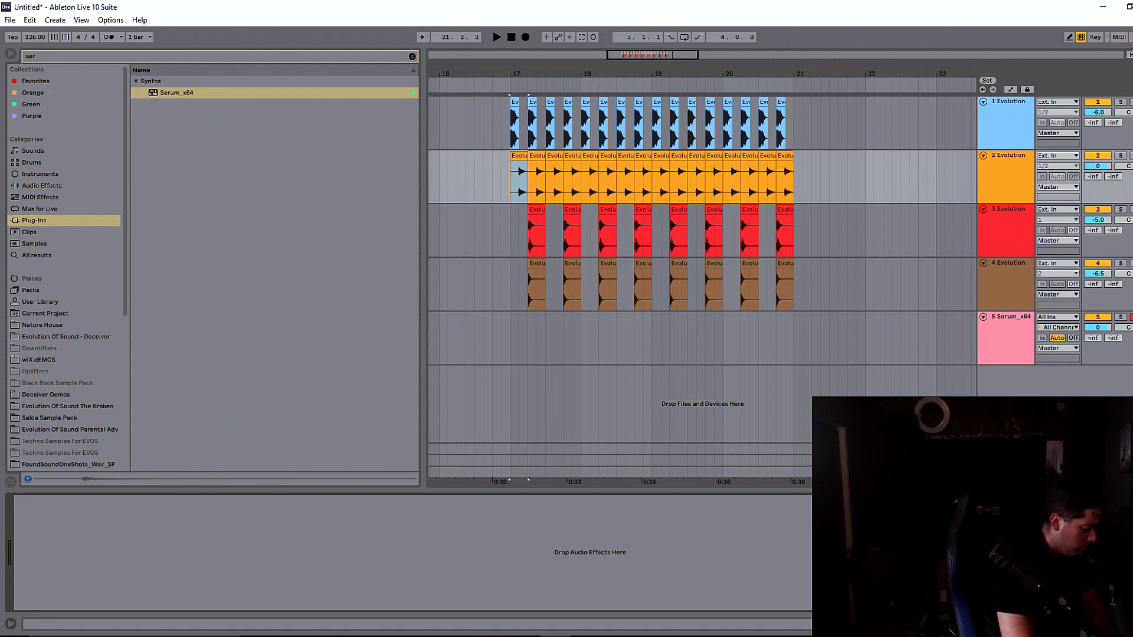
{"action": "key", "text": "space"}
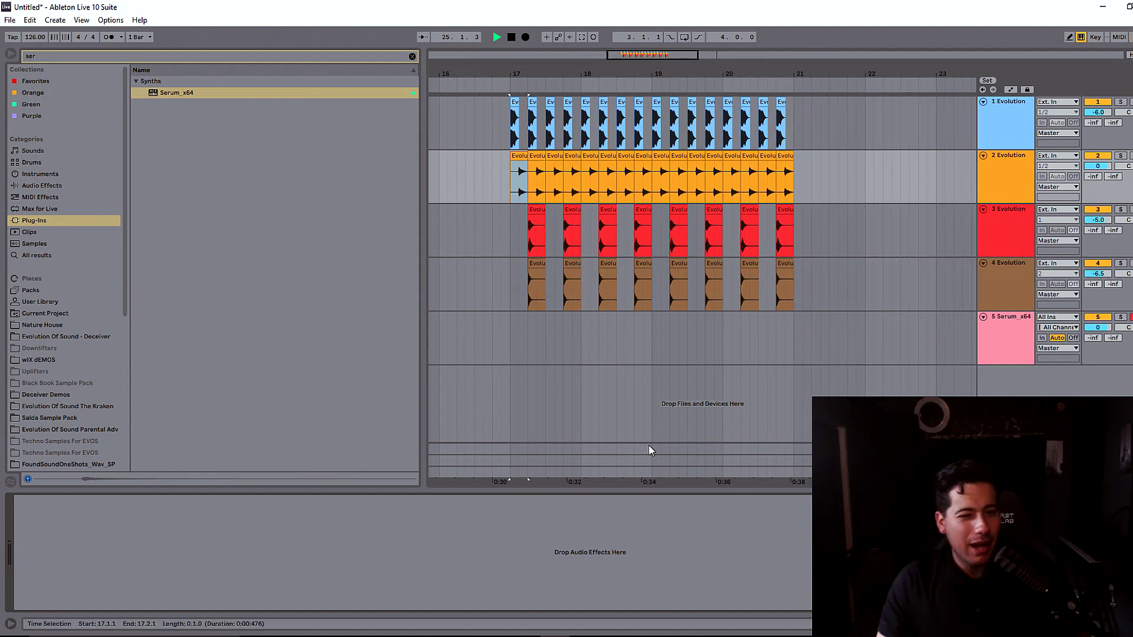
Step: Insert an empty one-bar MIDI clip at bar 17 on the Serum_x64 track and enlarge its note editor
{"action": "left_click_drag", "start_coordinate": [511, 334], "coordinate": [579, 334]}
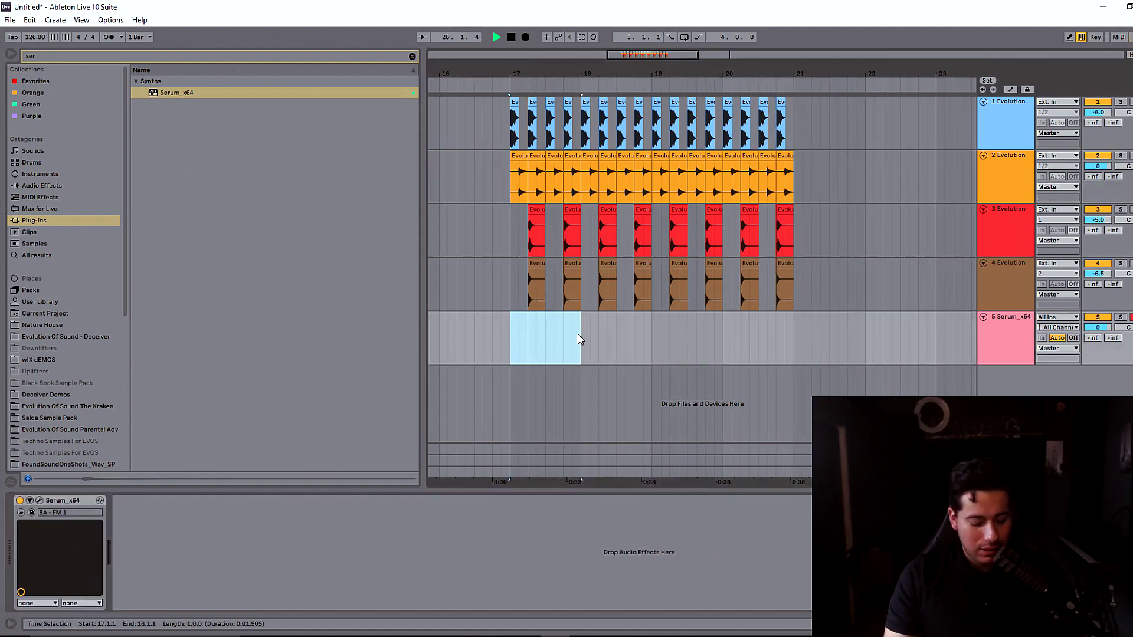
{"action": "key", "text": "ctrl+shift+m"}
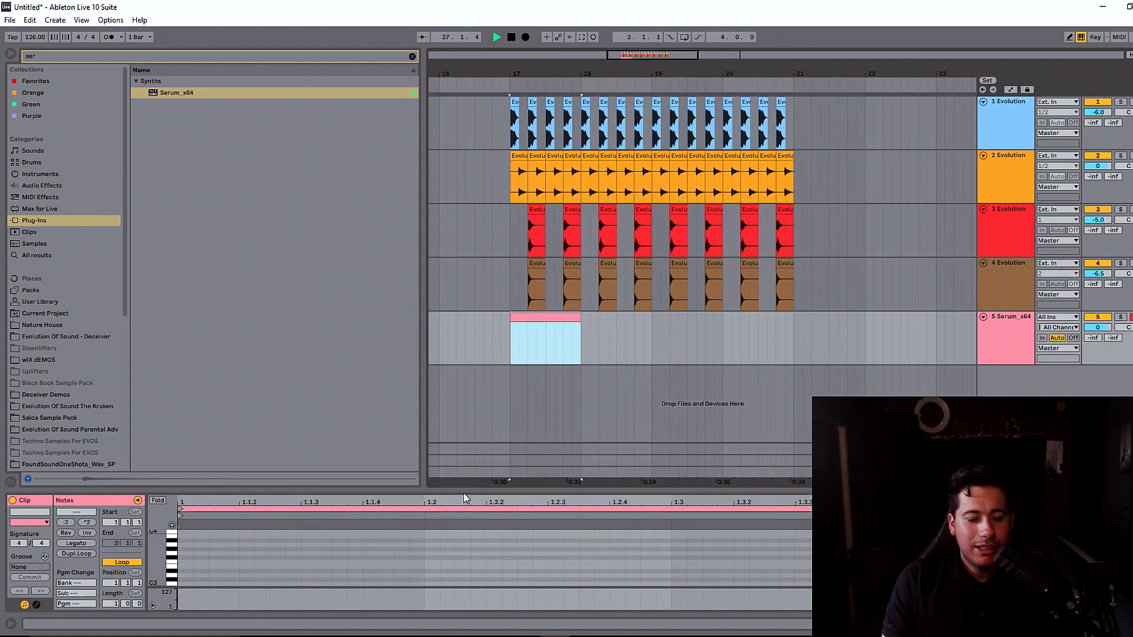
{"action": "left_click_drag", "start_coordinate": [463, 494], "coordinate": [463, 291]}
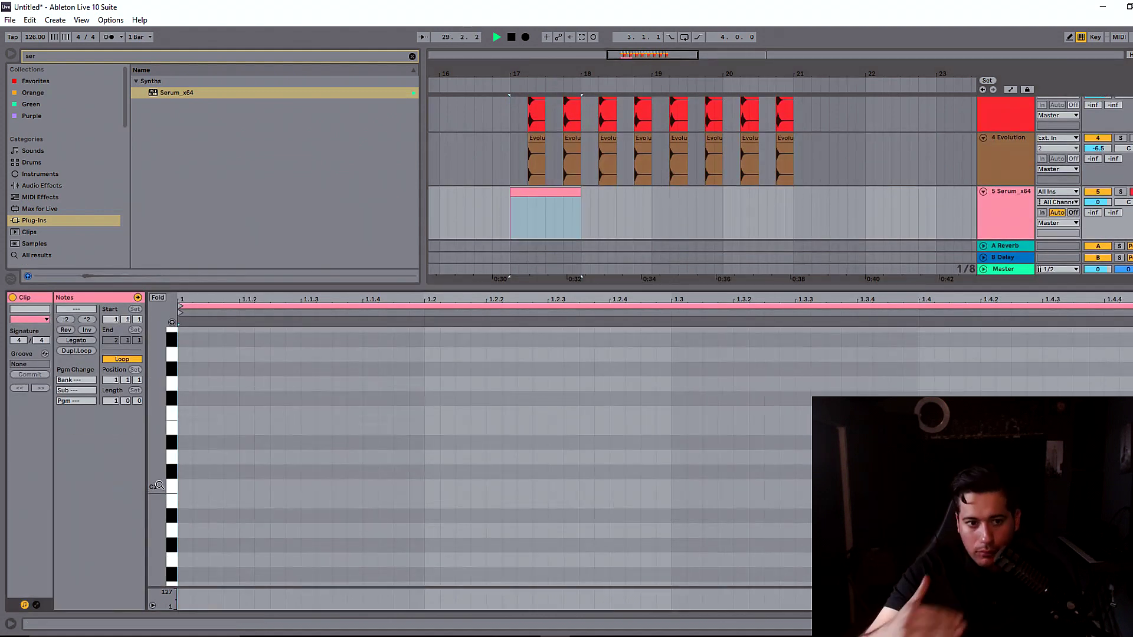
Step: Draw a note at the start of the new clip, lengthen it, and duplicate it
{"action": "double_click", "coordinate": [185, 444]}
{"action": "key", "text": "shift+Up"}
{"action": "key", "text": "shift+Up"}
{"action": "scroll", "coordinate": [184, 437], "scroll_direction": "up", "scroll_amount": 2}
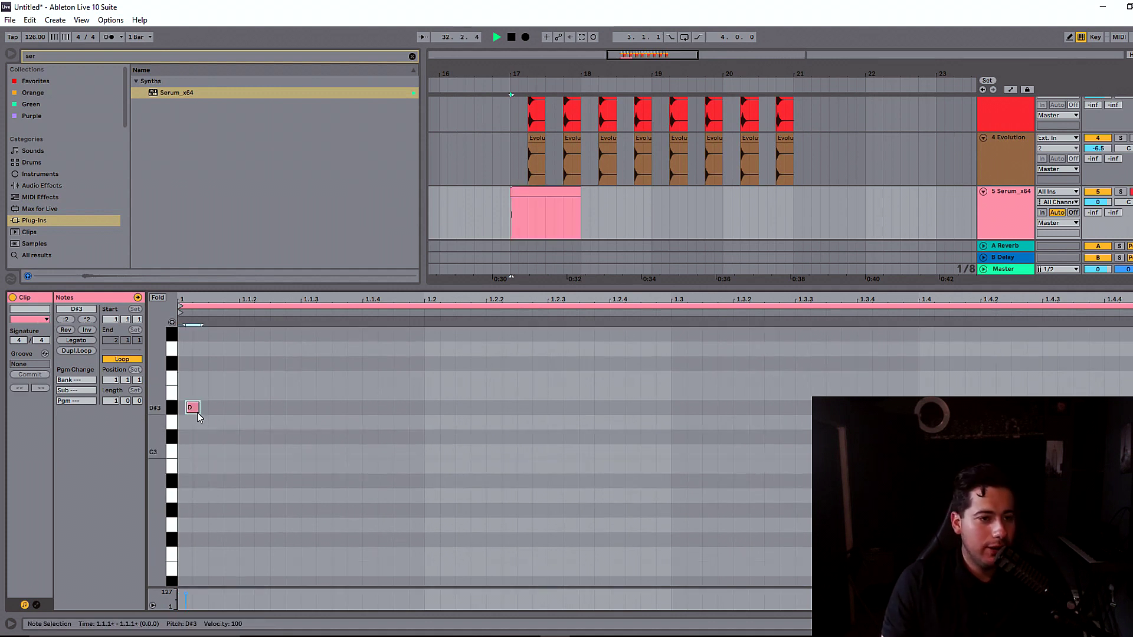
{"action": "left_click_drag", "start_coordinate": [190, 409], "coordinate": [281, 407]}
{"action": "key", "text": "ctrl+d"}
{"action": "scroll", "coordinate": [326, 438], "scroll_direction": "up", "scroll_amount": 1}
Step: Transpose the notes to F#3 and arrange a second, sixteenth-long F#3 at 1.1.3, auditioning the pattern
{"action": "left_click_drag", "start_coordinate": [367, 469], "coordinate": [109, 435]}
{"action": "key", "text": "Up"}
{"action": "key", "text": "Up"}
{"action": "key", "text": "Up"}
{"action": "key", "text": "space"}
{"action": "left_click", "coordinate": [194, 412]}
{"action": "left_click_drag", "start_coordinate": [207, 411], "coordinate": [362, 413]}
{"action": "key", "text": "ctrl+d"}
{"action": "key", "text": "space"}
{"action": "key", "text": "space"}
{"action": "key", "text": "space"}
{"action": "key", "text": "space"}
Step: Duplicate the short F#3 note to 1.1.4, raise the copy an octave to F#4, and listen to the result
{"action": "scroll", "coordinate": [384, 434], "scroll_direction": "up", "scroll_amount": 3}
{"action": "key", "text": "ctrl+d"}
{"action": "left_click_drag", "start_coordinate": [393, 486], "coordinate": [391, 344]}
{"action": "key", "text": "space"}
{"action": "key", "text": "space"}
{"action": "key", "text": "space"}
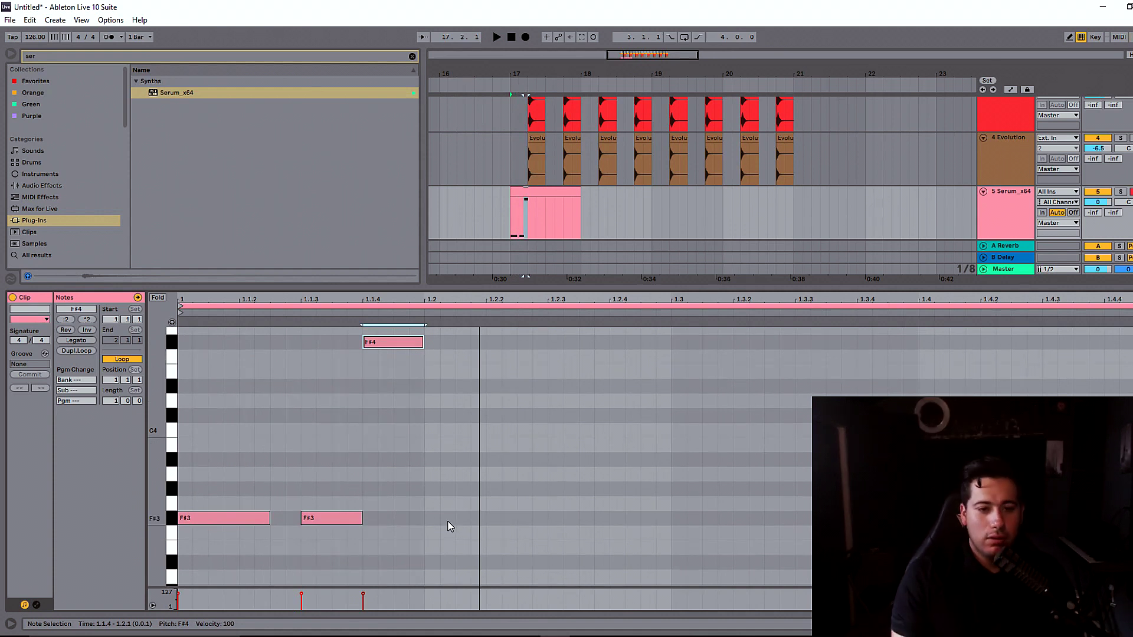
{"action": "key", "text": "space"}
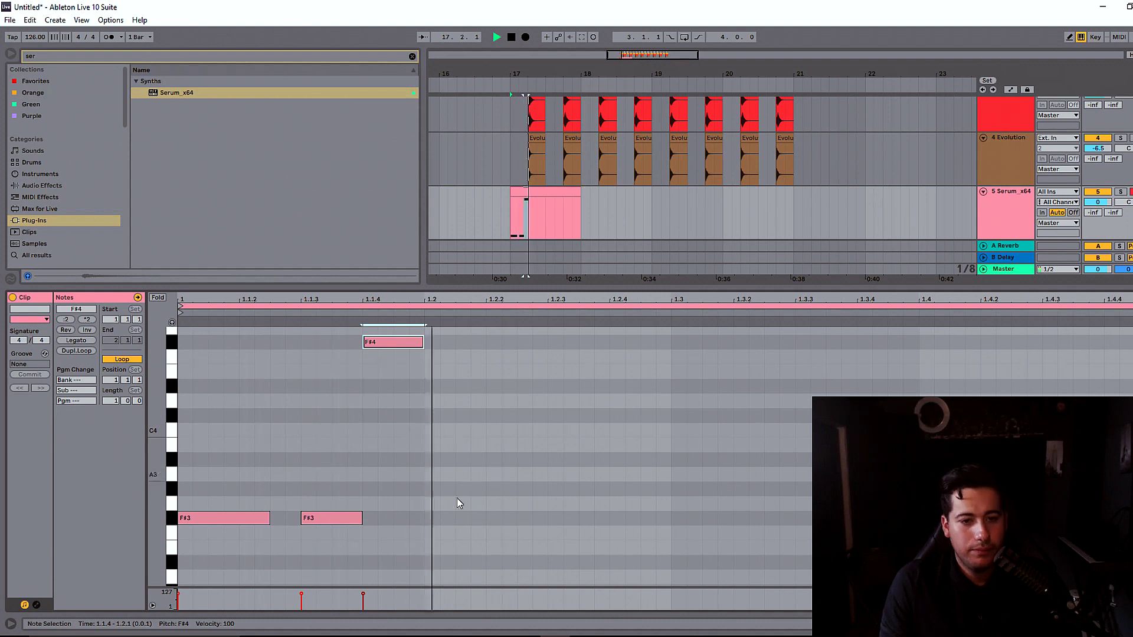
Step: Add an eighth-long F#3 note at 1.2.3 and duplicate it to 1.3.1
{"action": "double_click", "coordinate": [501, 518]}
{"action": "left_click_drag", "start_coordinate": [501, 520], "coordinate": [666, 524]}
{"action": "key", "text": "ctrl+d"}
{"action": "key", "text": "ctrl+d"}
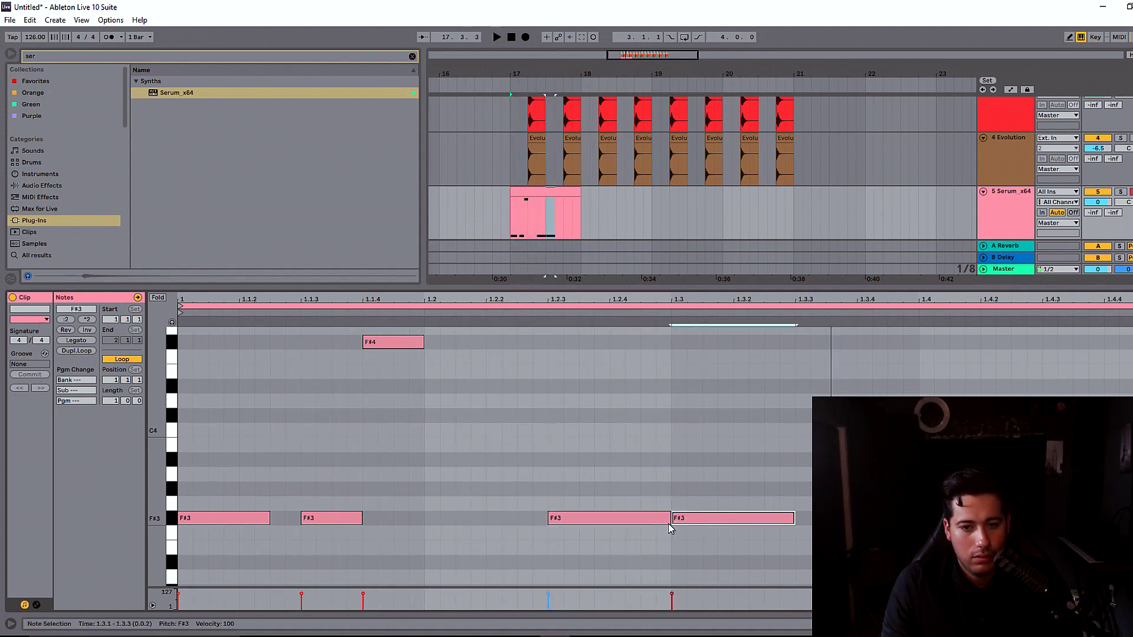
{"action": "key", "text": "space"}
{"action": "key", "text": "space"}
Step: Place a D4 note at 1.3.3 and an F#3 copy at 1.4.1
{"action": "left_click_drag", "start_coordinate": [832, 519], "coordinate": [832, 402]}
{"action": "key", "text": "space"}
{"action": "key", "text": "ctrl+d"}
{"action": "left_click_drag", "start_coordinate": [964, 402], "coordinate": [965, 504]}
Step: Duplicate the last note to 1.4.3 and raise it to C#4 while auditioning the bass line
{"action": "key", "text": "ctrl+d"}
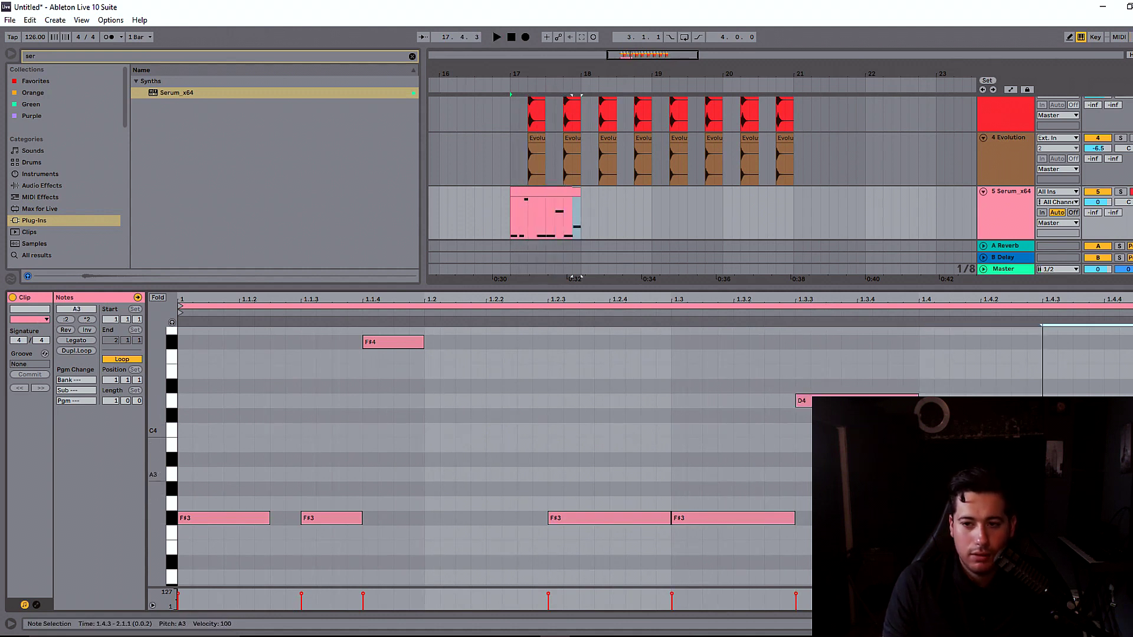
{"action": "key", "text": "space"}
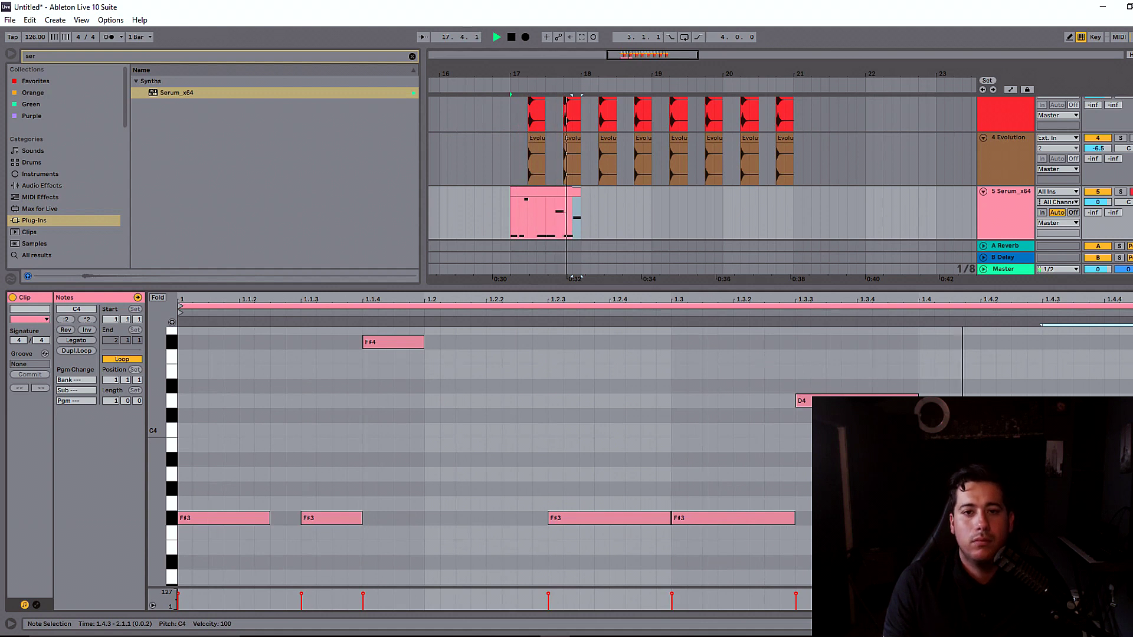
{"action": "key", "text": "space"}
{"action": "key", "text": "space"}
{"action": "left_click_drag", "start_coordinate": [1083, 431], "coordinate": [1083, 415]}
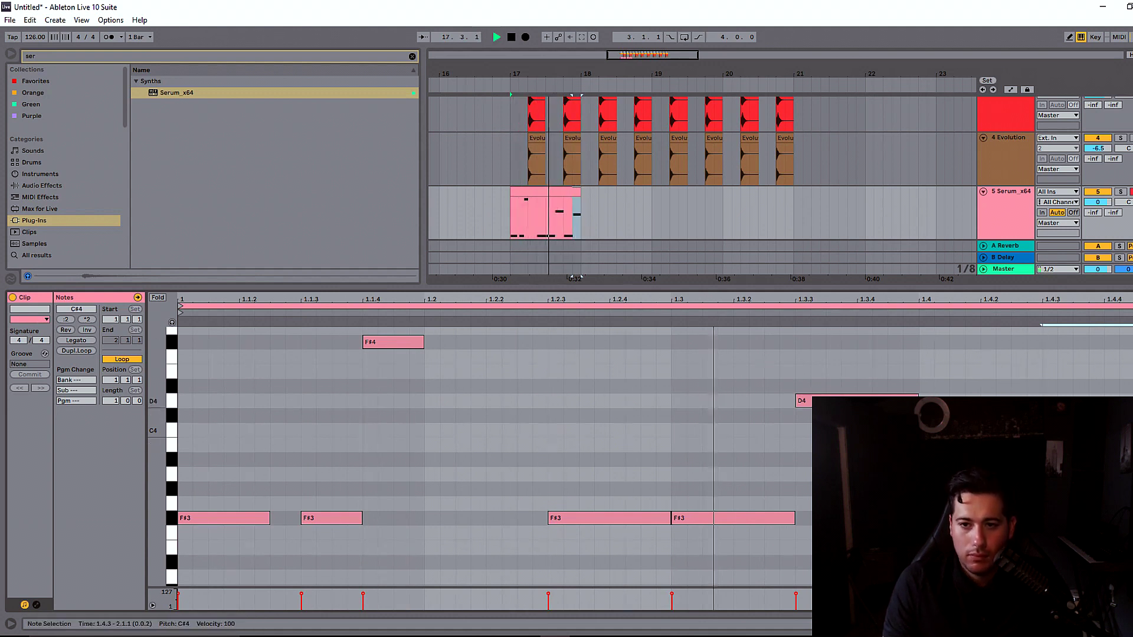
{"action": "key", "text": "space"}
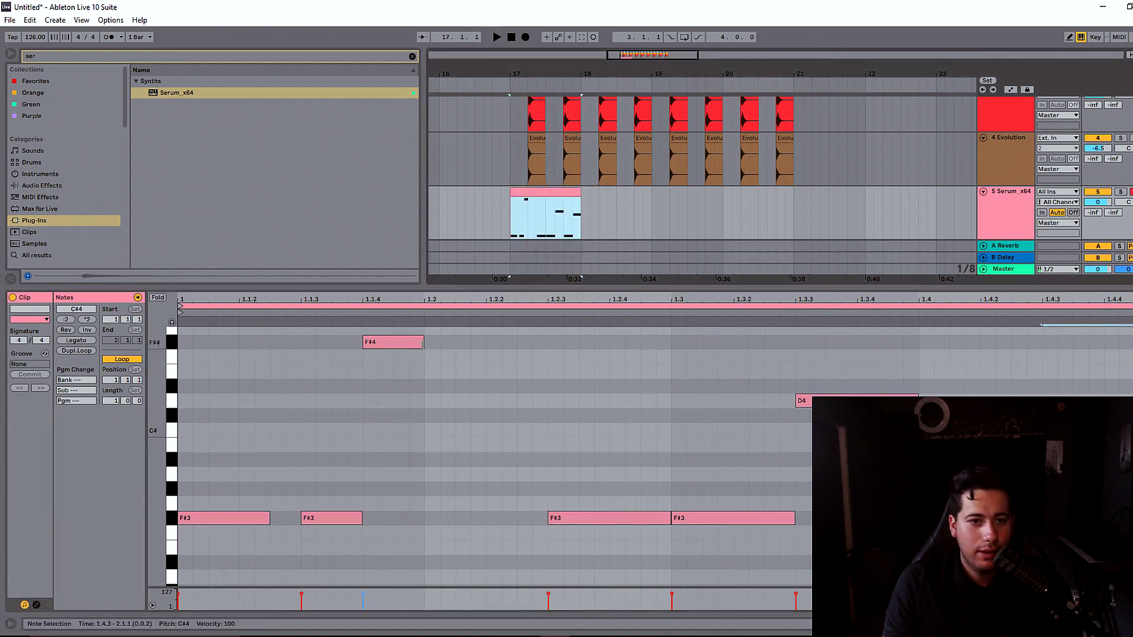
Step: Lengthen the F#4 note to just past 1.2.2 and duplicate the one-bar clip three times to reach bar 21
{"action": "left_click_drag", "start_coordinate": [423, 345], "coordinate": [501, 345]}
{"action": "key", "text": "space"}
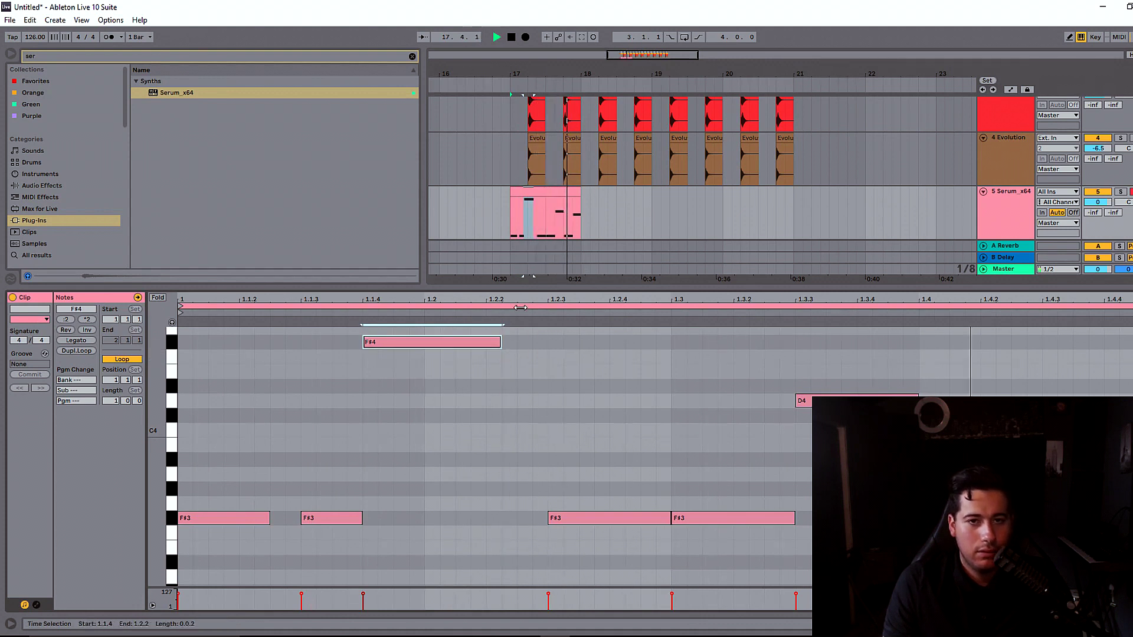
{"action": "key", "text": "ctrl+d"}
{"action": "key", "text": "ctrl+d"}
{"action": "key", "text": "ctrl+d"}
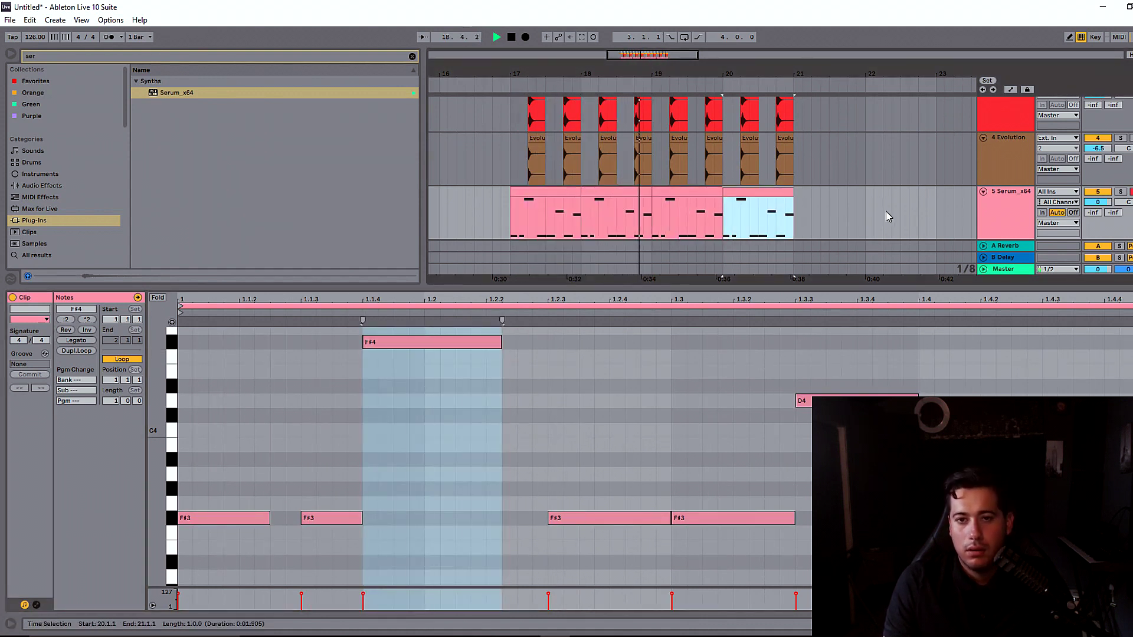
Step: Solo the Serum_x64 track to listen to the BA - FM 1 patch with its plug-in window open, and end the solo
{"action": "left_click", "coordinate": [1120, 191]}
{"action": "double_click", "coordinate": [1010, 193]}
{"action": "left_click", "coordinate": [31, 512]}
{"action": "key", "text": "space"}
{"action": "key", "text": "space"}
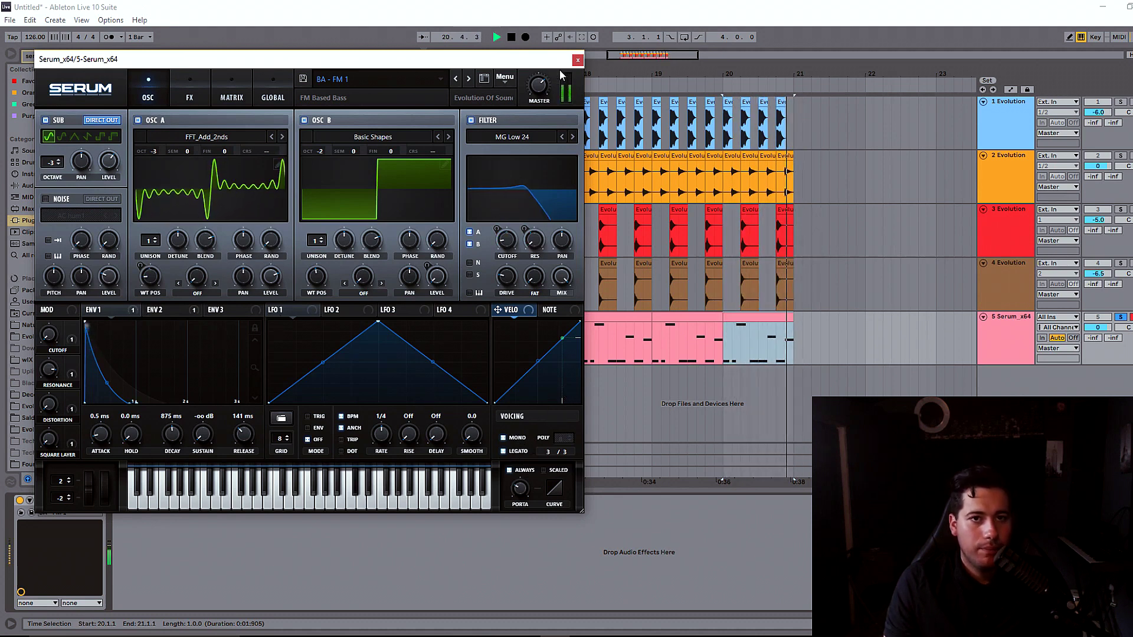
{"action": "key", "text": "space"}
{"action": "left_click", "coordinate": [578, 60]}
{"action": "left_click", "coordinate": [541, 317]}
{"action": "left_click", "coordinate": [1120, 317]}
{"action": "key", "text": "space"}
Step: Shorten the F#3 note at 1.1.3 slightly and trim the F#4 note in the first clip to end at 1.2.2
{"action": "left_click", "coordinate": [540, 319]}
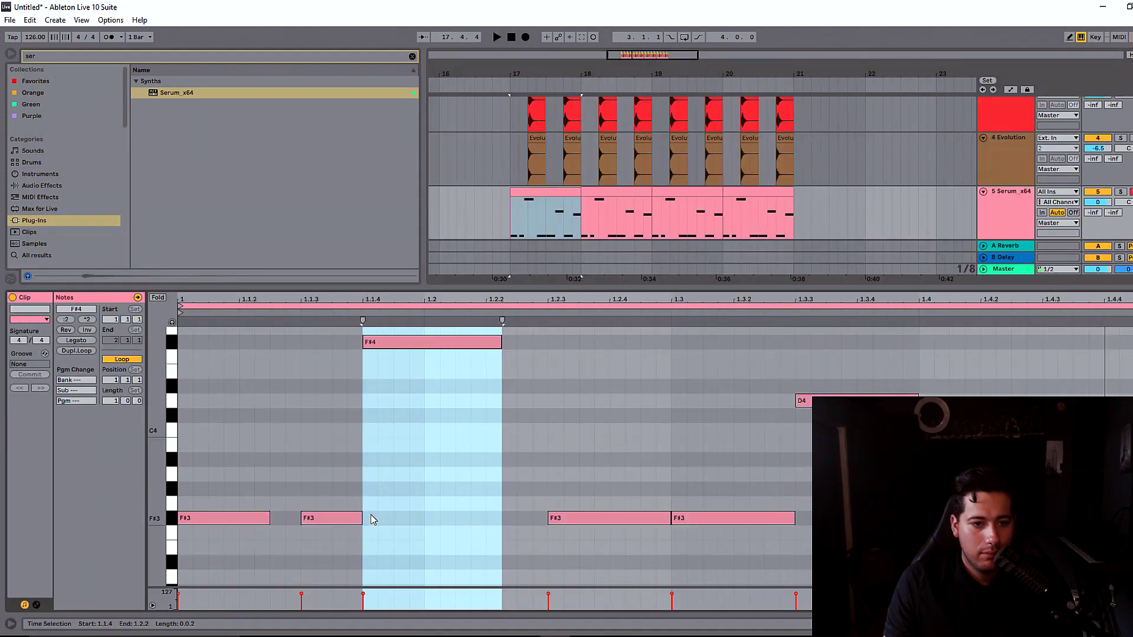
{"action": "left_click", "coordinate": [361, 519]}
{"action": "left_click_drag", "start_coordinate": [353, 521], "coordinate": [347, 519]}
{"action": "key", "text": "space"}
{"action": "left_click_drag", "start_coordinate": [501, 343], "coordinate": [486, 348]}
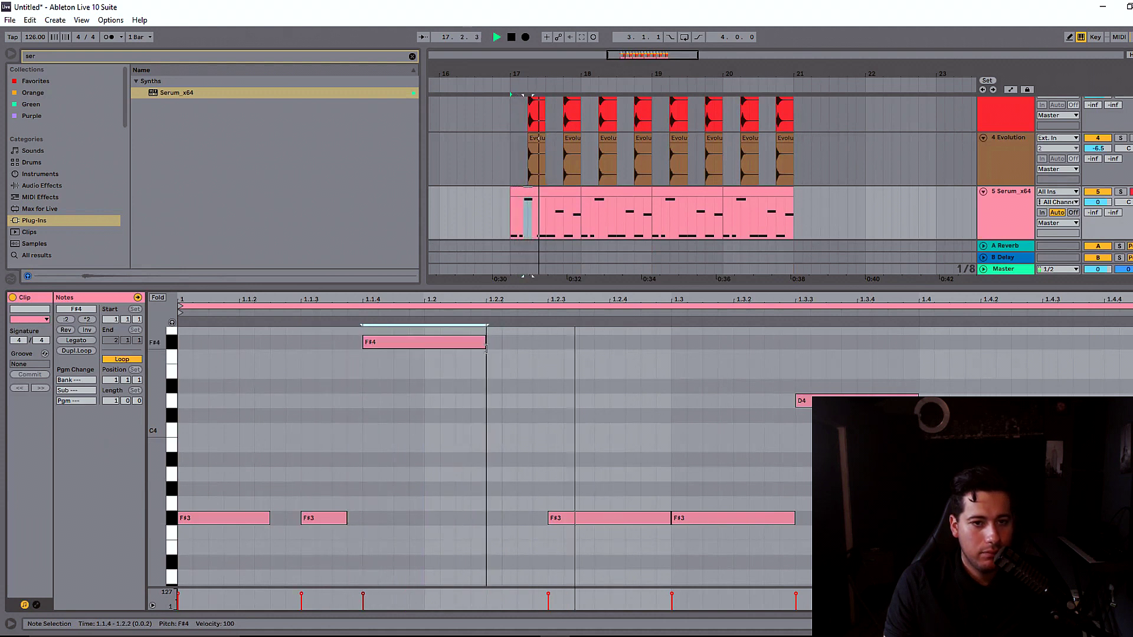
Step: Duplicate the edited first bass clip three times over the older copies up to bar 21
{"action": "left_click", "coordinate": [544, 194]}
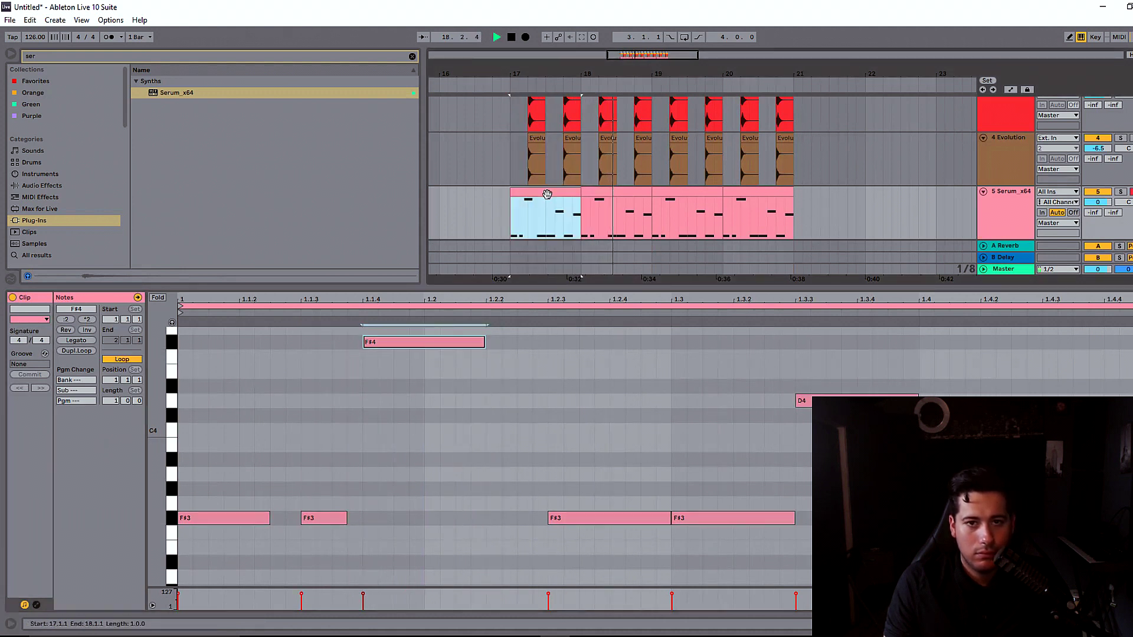
{"action": "key", "text": "ctrl+d"}
{"action": "key", "text": "ctrl+d"}
{"action": "key", "text": "ctrl+d"}
{"action": "double_click", "coordinate": [540, 191]}
{"action": "key", "text": "space"}
Step: Try lower pitches for the note at 1.1.4, starting an octave down at F#3, and bring it back up to F#4
{"action": "left_click", "coordinate": [418, 344]}
{"action": "key", "text": "shift+Down"}
{"action": "key", "text": "space"}
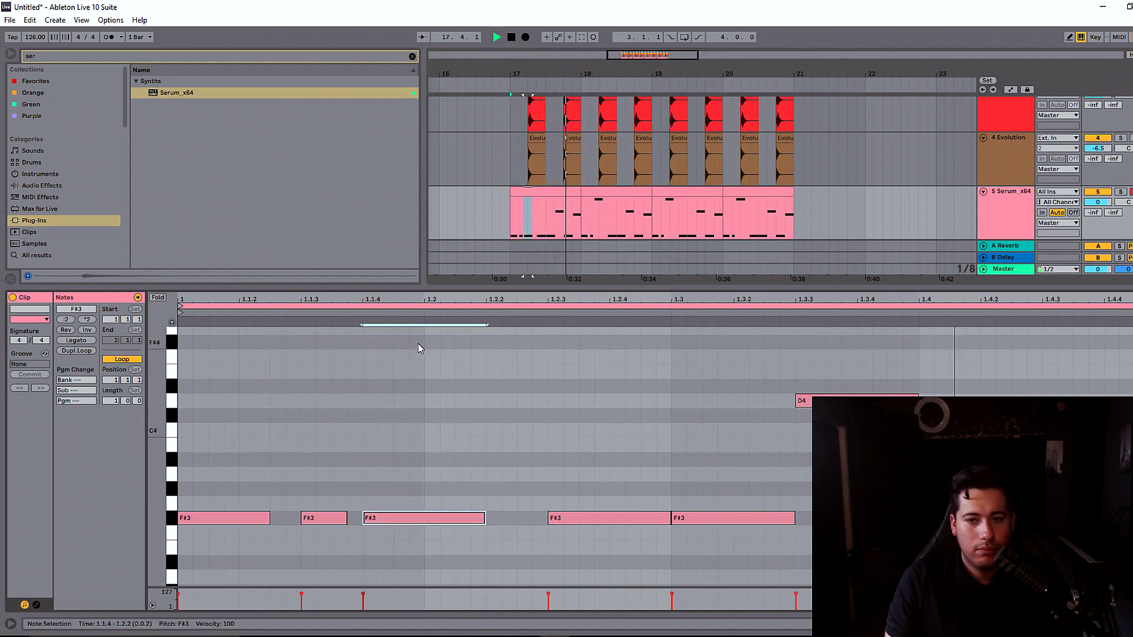
{"action": "left_click_drag", "start_coordinate": [385, 523], "coordinate": [387, 513]}
{"action": "key", "text": "space"}
{"action": "key", "text": "Up"}
{"action": "key", "text": "Up"}
{"action": "key", "text": "Up"}
{"action": "key", "text": "Up"}
{"action": "key", "text": "Up"}
{"action": "key", "text": "Up"}
{"action": "key", "text": "Up"}
{"action": "key", "text": "Up"}
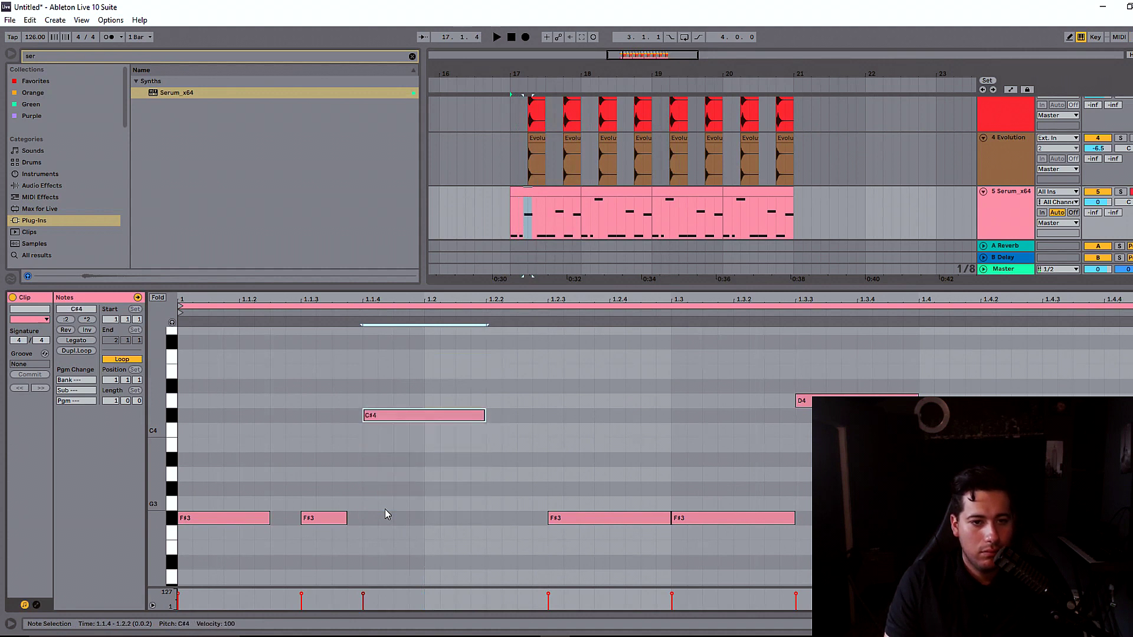
{"action": "key", "text": "space"}
{"action": "key", "text": "Up"}
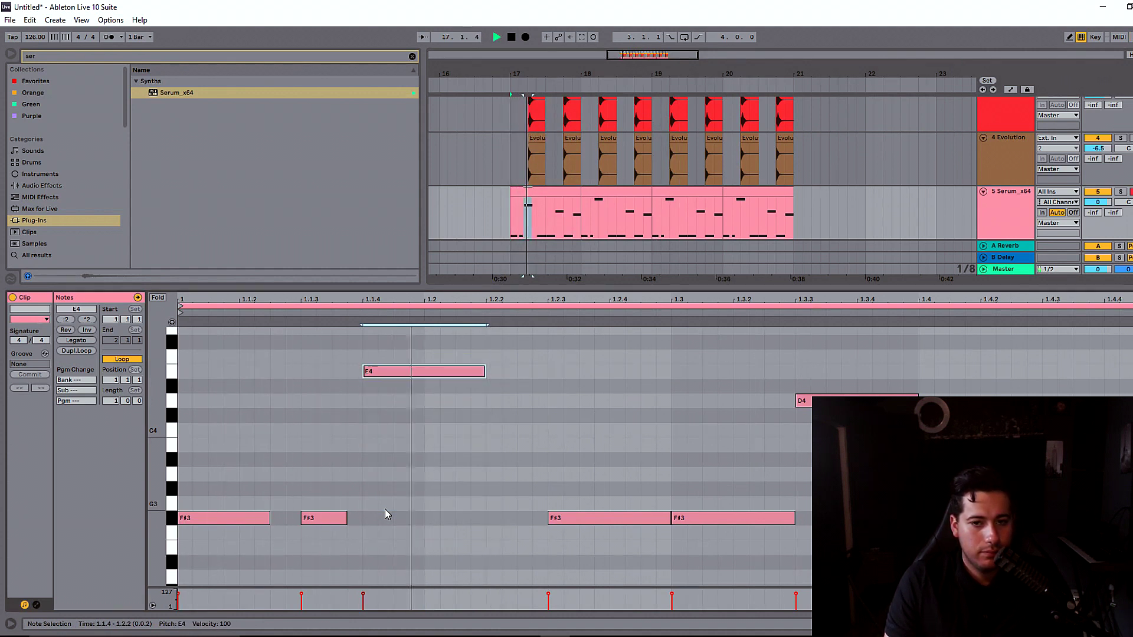
{"action": "key", "text": "Up"}
{"action": "key", "text": "Up"}
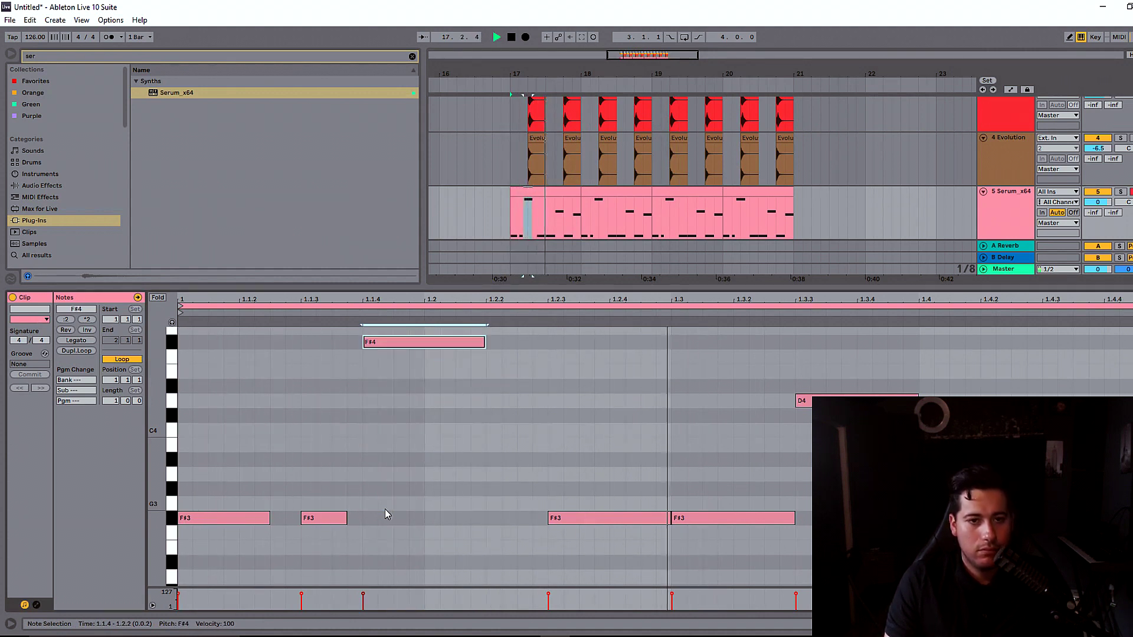
Step: Replace the bass clips in bars 18 to 20 again with copies of the bar 17 clip
{"action": "left_click", "coordinate": [556, 192]}
{"action": "key", "text": "ctrl+d"}
{"action": "key", "text": "ctrl+d"}
{"action": "key", "text": "ctrl+d"}
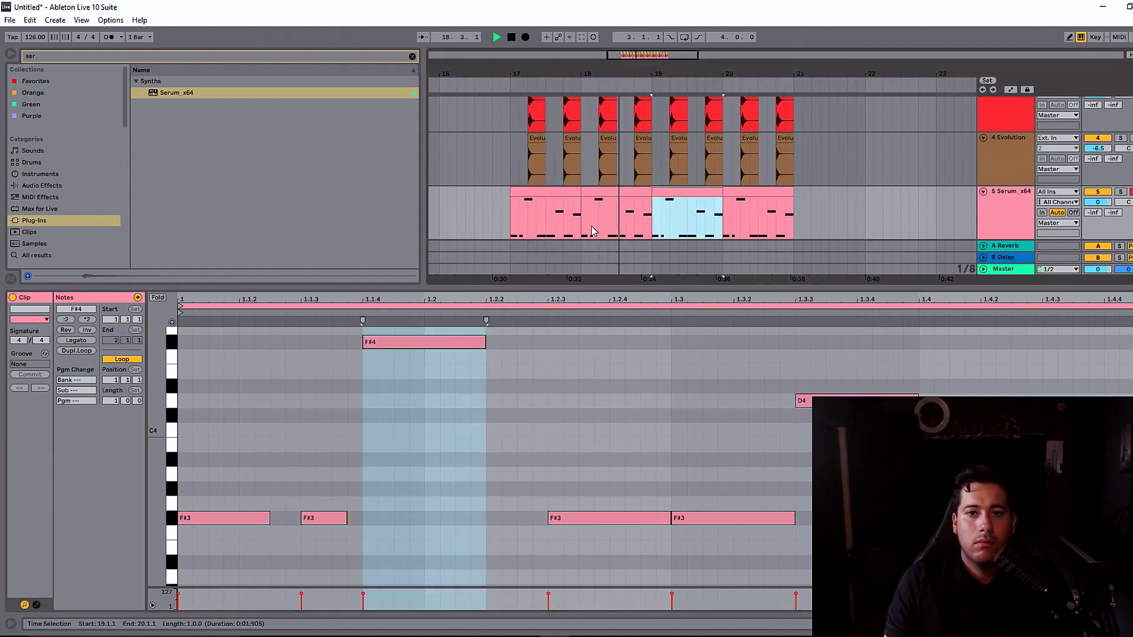
Step: Raise the Serum_x64 track volume to 1.0 dB, select its clips from bar 17 to 21, and play them back
{"action": "left_click", "coordinate": [991, 219]}
{"action": "key", "text": "Tab"}
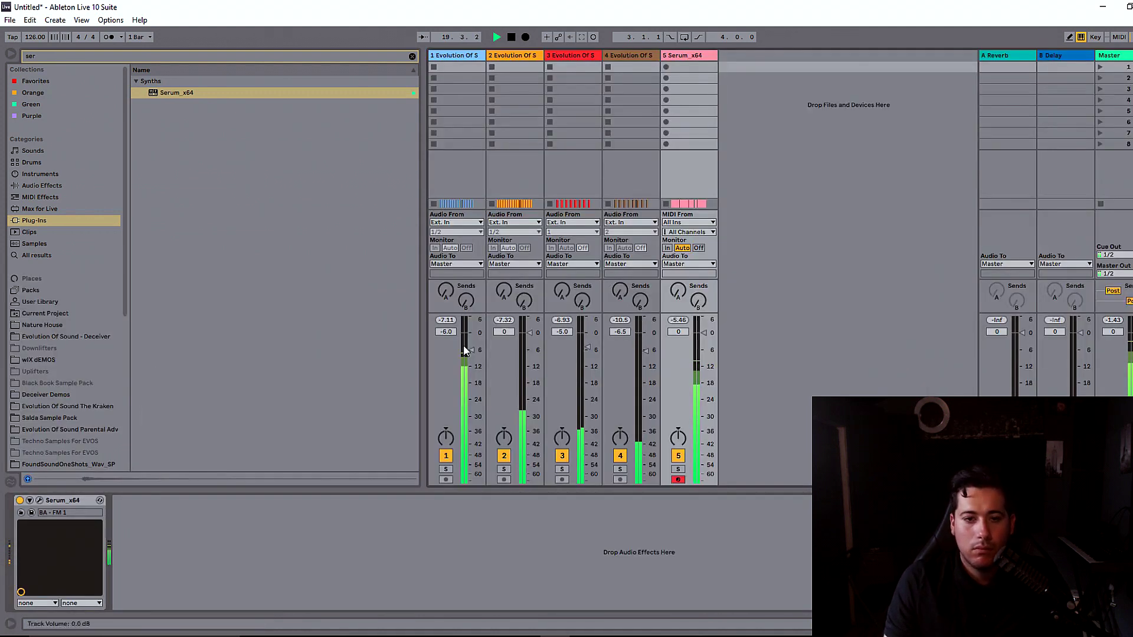
{"action": "left_click_drag", "start_coordinate": [696, 364], "coordinate": [696, 361]}
{"action": "key", "text": "Tab"}
{"action": "left_click_drag", "start_coordinate": [511, 330], "coordinate": [778, 338]}
{"action": "key", "text": "space"}
{"action": "key", "text": "space"}
Step: Find the Compressor among the audio effects and add it after Serum on the Serum_x64 track
{"action": "left_click", "coordinate": [412, 57]}
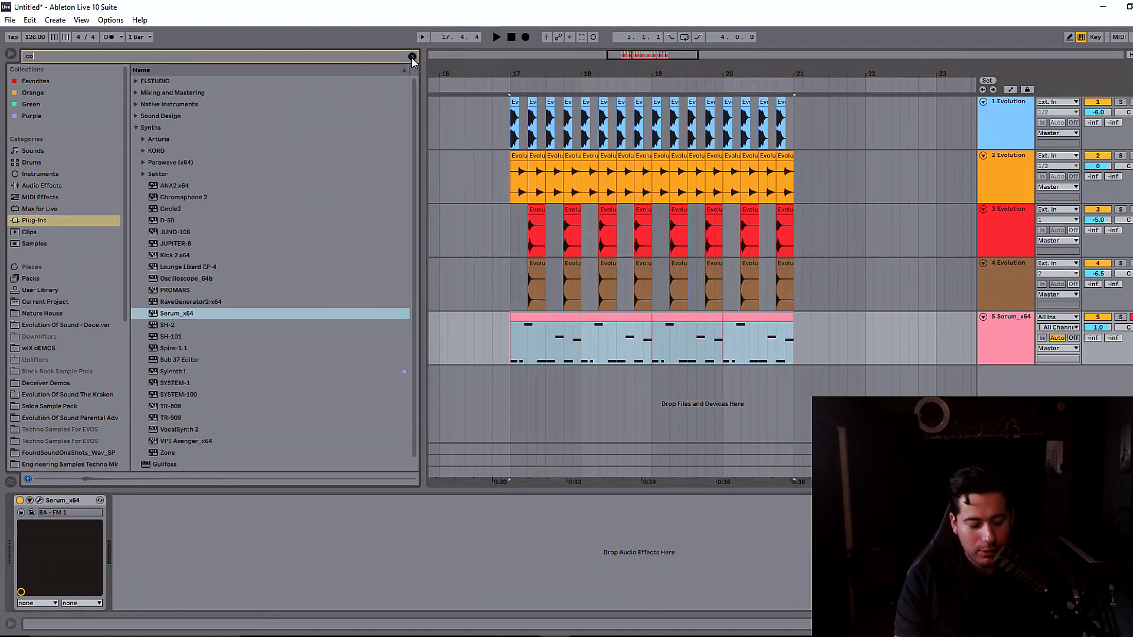
{"action": "type", "text": "compre"}
{"action": "left_click", "coordinate": [95, 186]}
{"action": "left_click", "coordinate": [167, 94]}
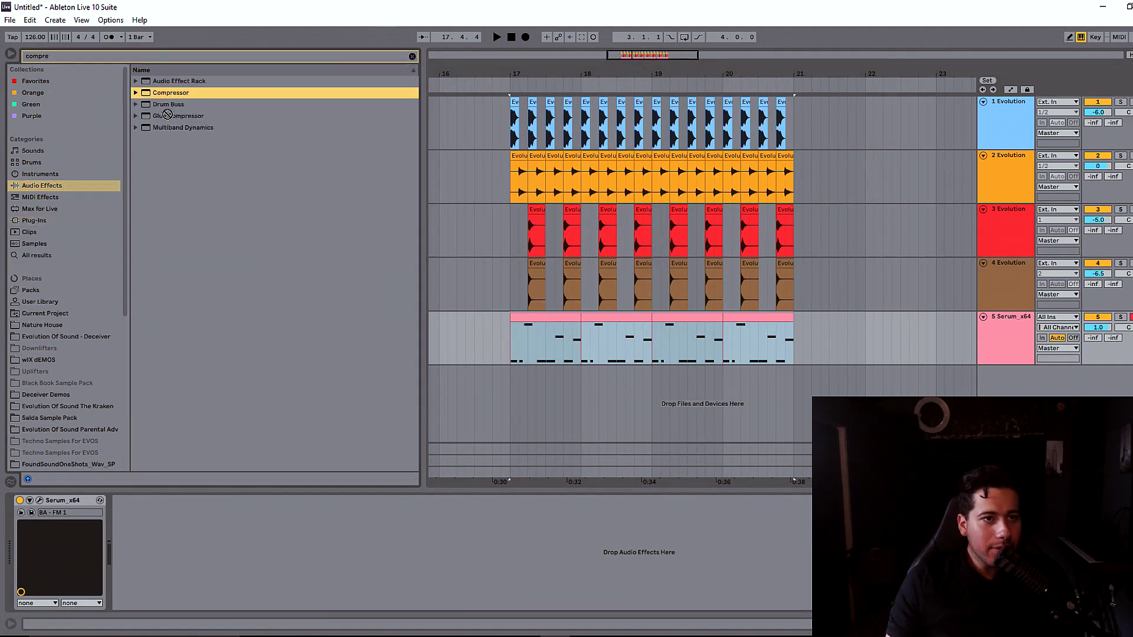
{"action": "left_click", "coordinate": [128, 500]}
Step: Enable the compressor's sidechain with 1-Evolution Post FX as its source and the sidechain EQ on
{"action": "left_click", "coordinate": [139, 513]}
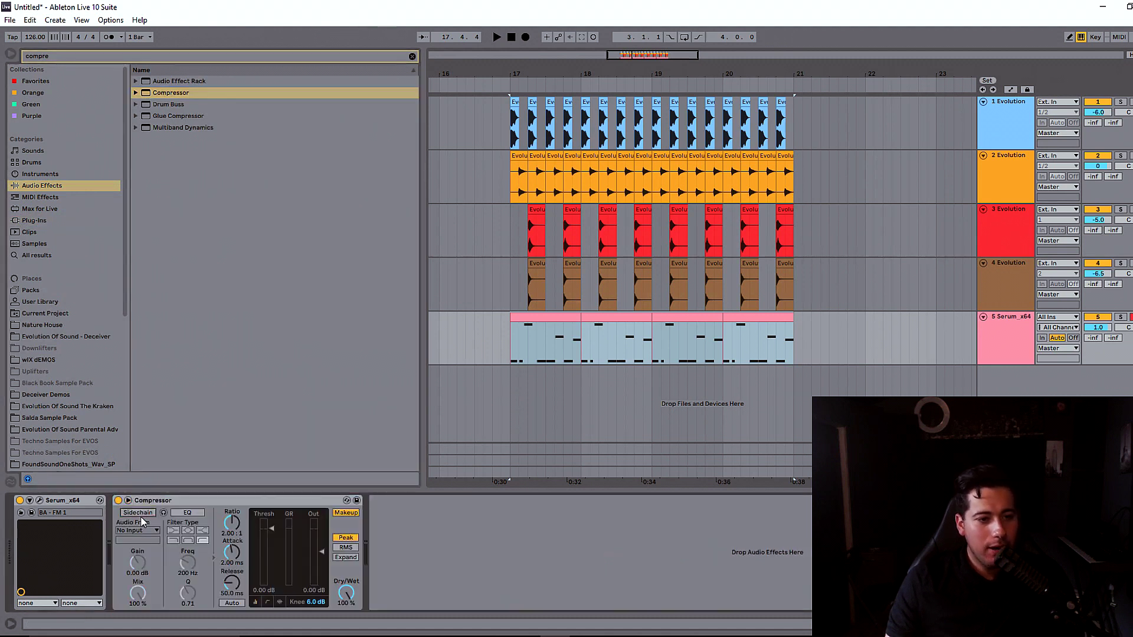
{"action": "left_click", "coordinate": [149, 530]}
{"action": "left_click", "coordinate": [166, 541]}
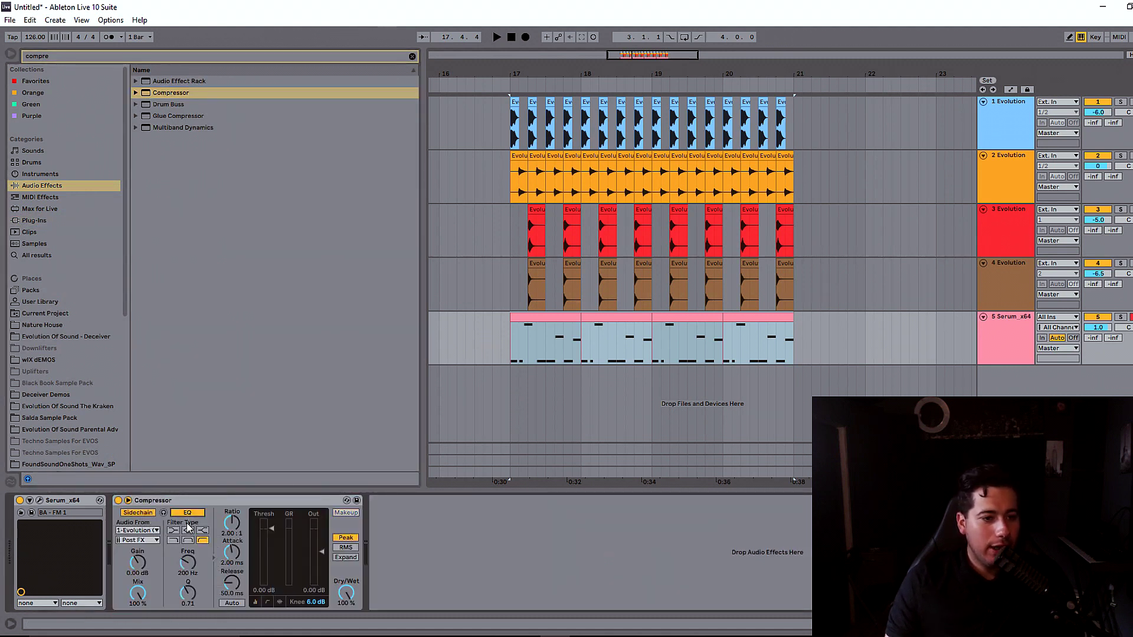
Step: Audition the sidechain signal with track 1 soloed, and try the compressor at a -38.9 dB threshold and 3.82:1 ratio
{"action": "left_click", "coordinate": [1119, 104]}
{"action": "key", "text": "space"}
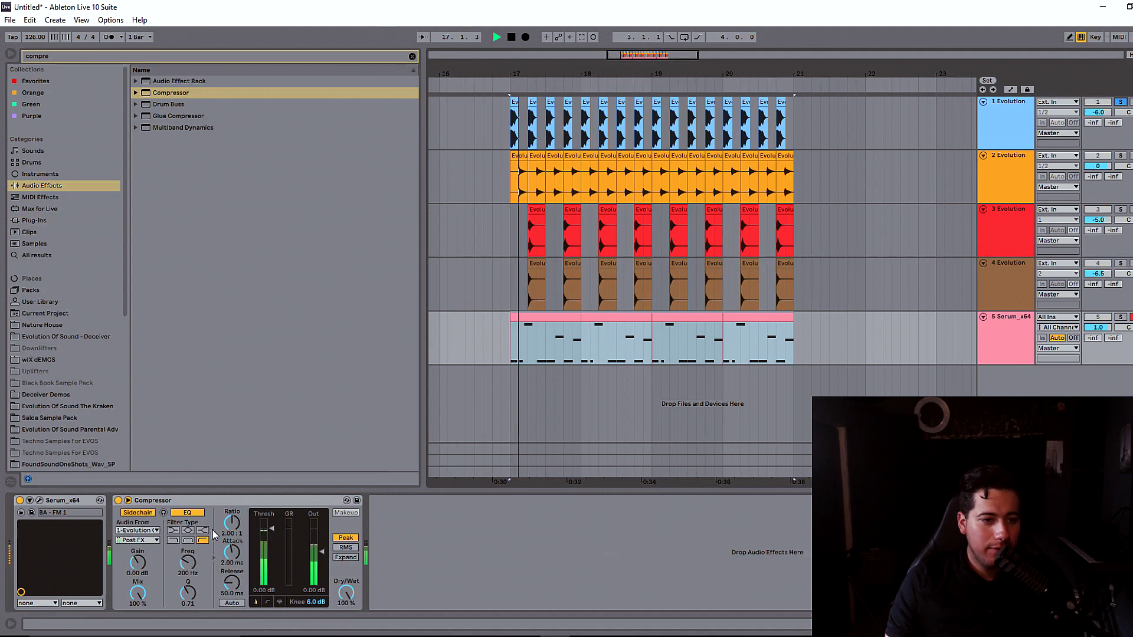
{"action": "left_click", "coordinate": [163, 514]}
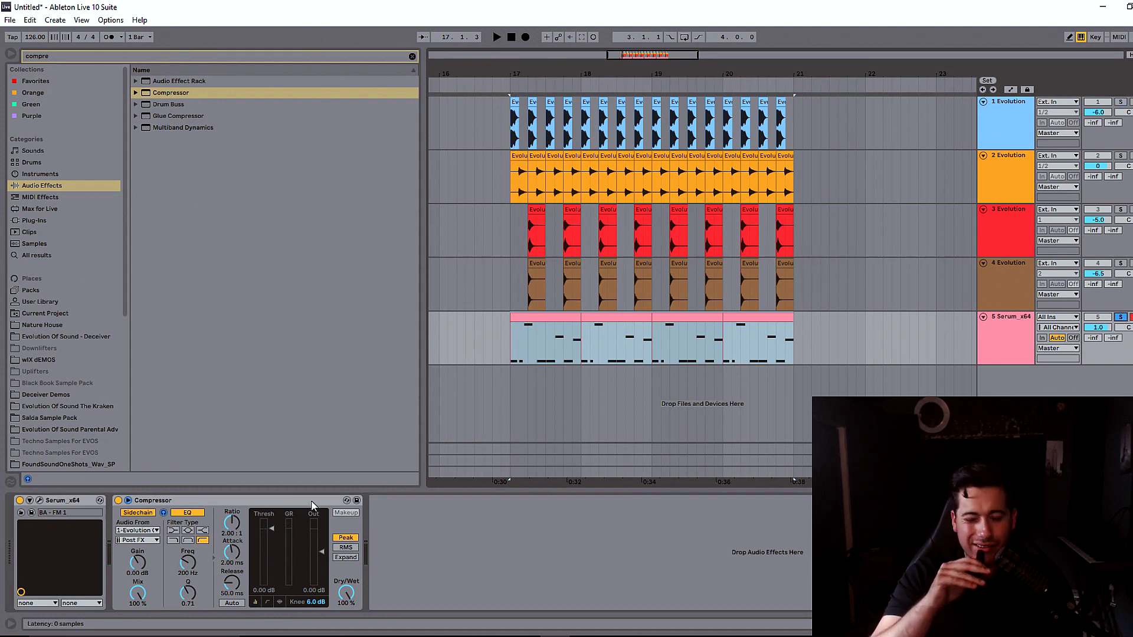
{"action": "key", "text": "space"}
{"action": "key", "text": "Tab"}
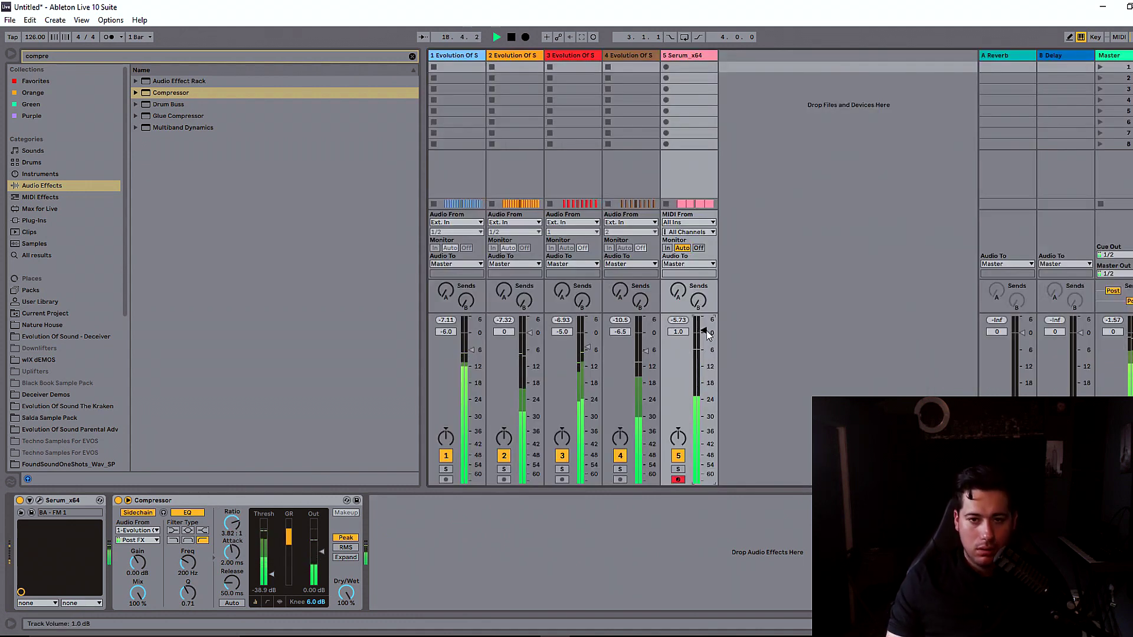
Step: Loop bars 17 to 21 across the clips of all five tracks and reselect the Serum_x64 track
{"action": "key", "text": "Tab"}
{"action": "left_click_drag", "start_coordinate": [777, 319], "coordinate": [511, 118]}
{"action": "key", "text": "ctrl+k"}
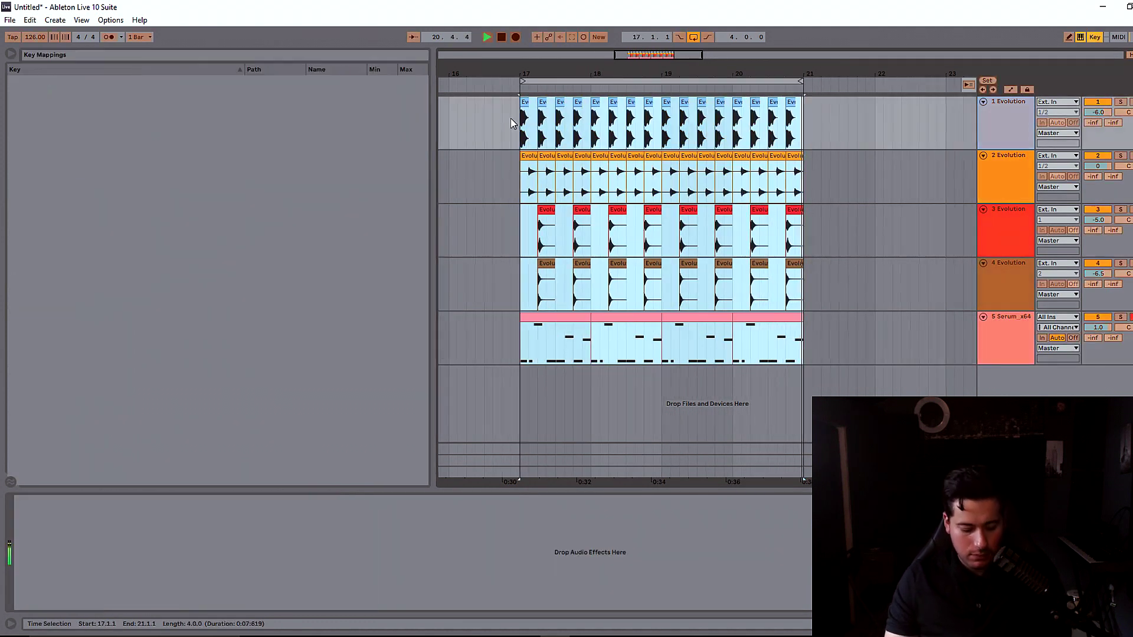
{"action": "key", "text": "ctrl+m"}
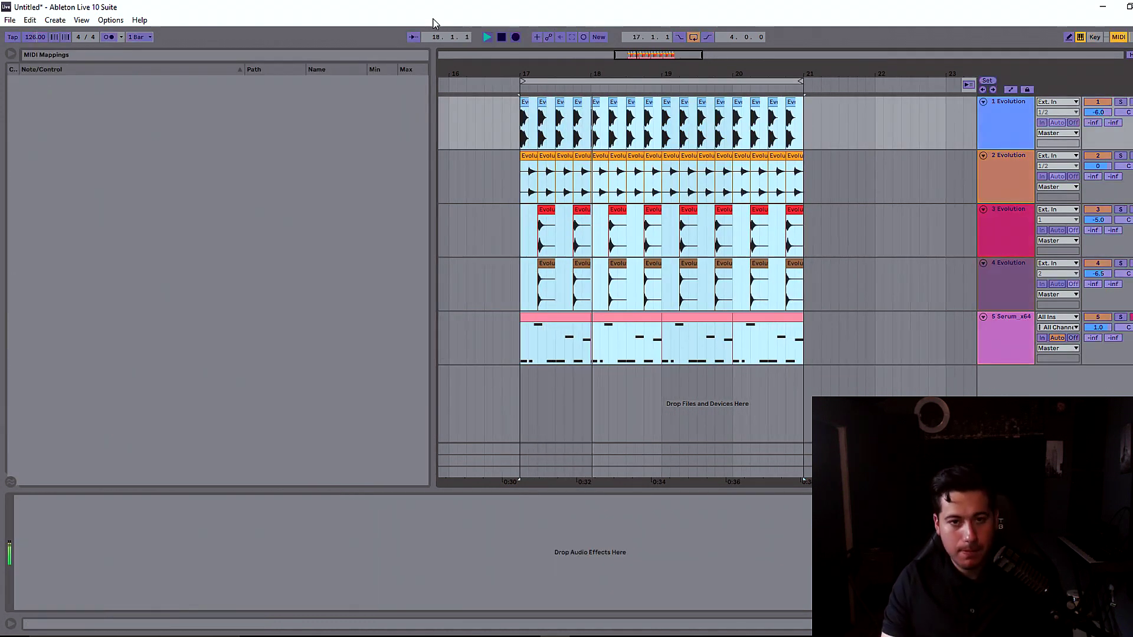
{"action": "key", "text": "ctrl+m"}
{"action": "left_click", "coordinate": [1007, 330]}
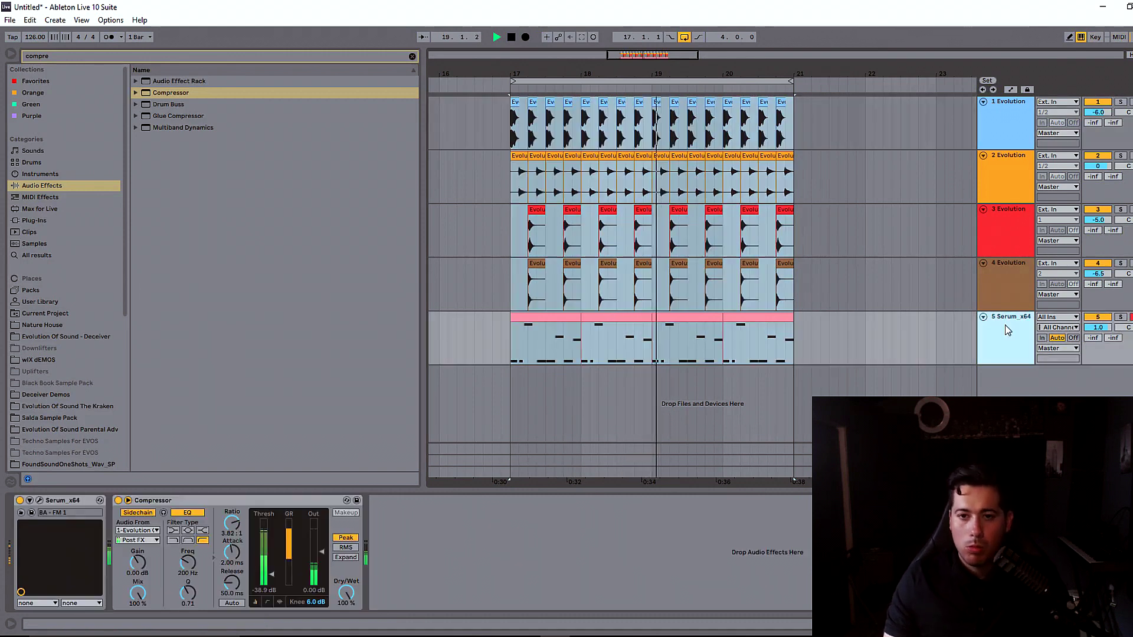
{"action": "key", "text": "space"}
Step: Insert a second Compressor before the sidechained one with ratio 3.00:1, attack 58.9 ms and threshold -48.4 dB, and solo the Serum_x64 track
{"action": "left_click", "coordinate": [53, 232]}
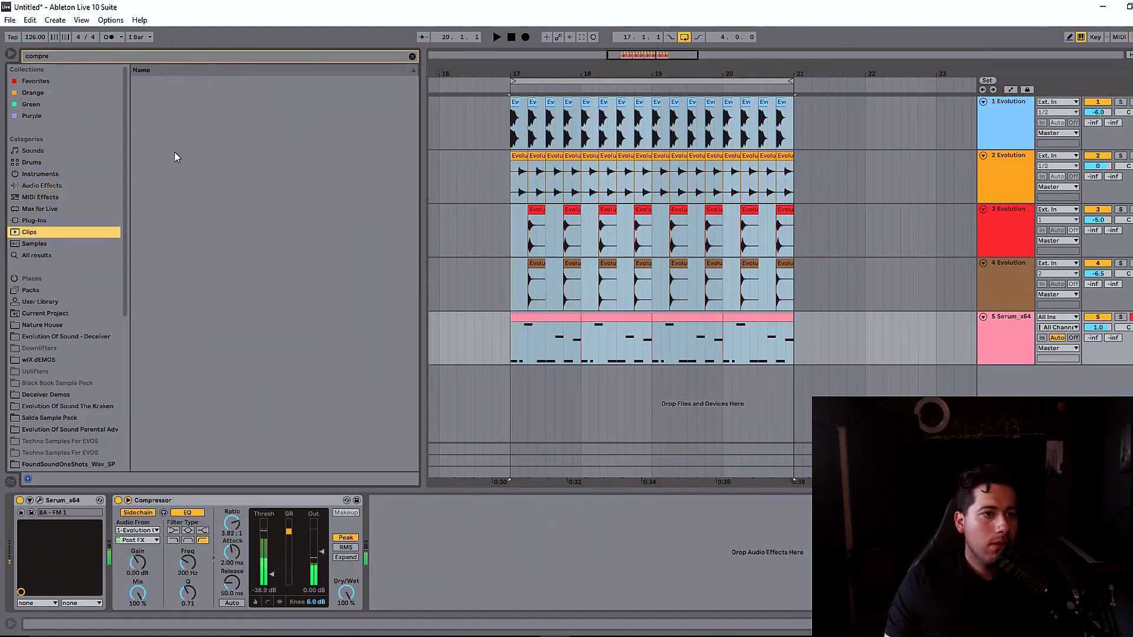
{"action": "left_click", "coordinate": [41, 186]}
{"action": "left_click_drag", "start_coordinate": [177, 93], "coordinate": [159, 519]}
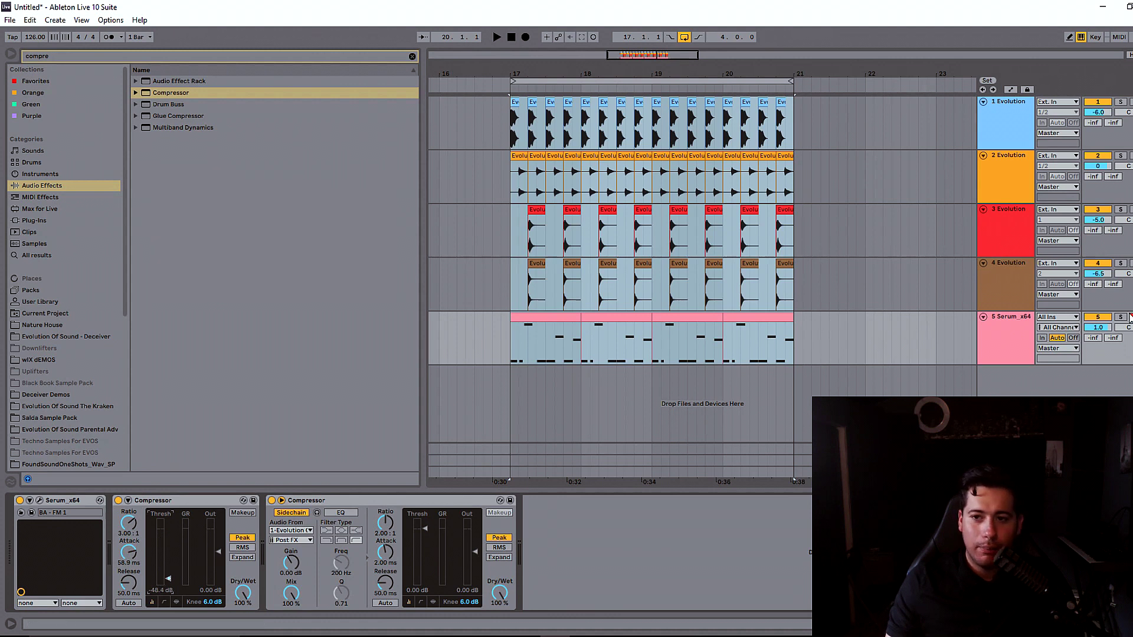
{"action": "left_click", "coordinate": [1120, 318]}
{"action": "key", "text": "space"}
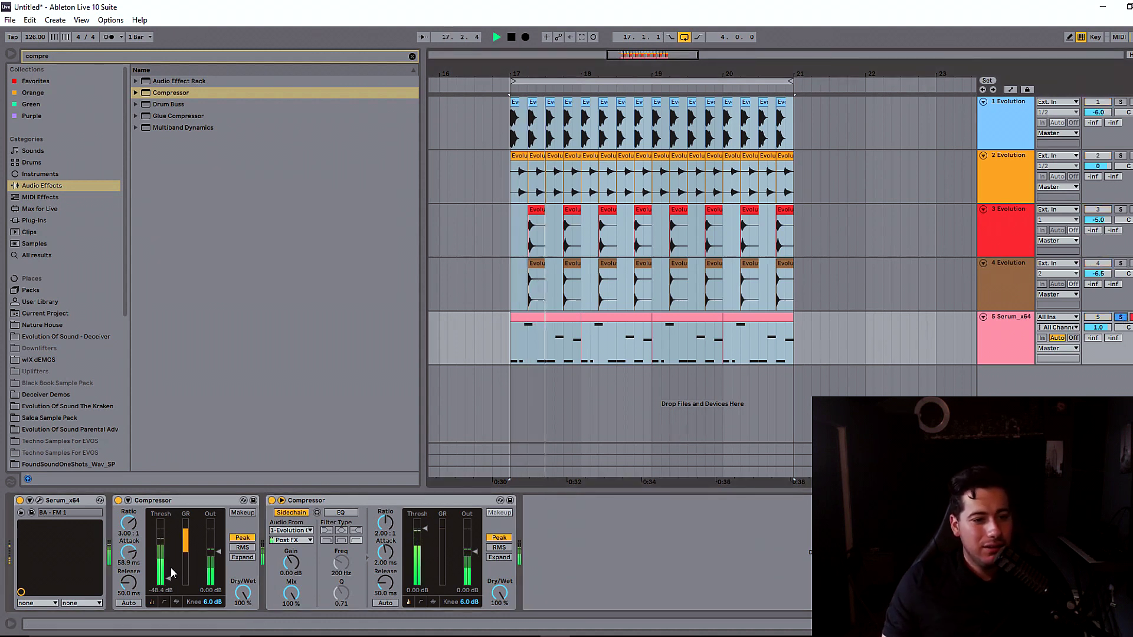
Step: Try the first compressor with its threshold at -inf dB and its release at 1.00 ms
{"action": "left_click_drag", "start_coordinate": [158, 566], "coordinate": [128, 596]}
{"action": "key", "text": "space"}
{"action": "left_click_drag", "start_coordinate": [129, 553], "coordinate": [125, 527]}
{"action": "left_click_drag", "start_coordinate": [129, 584], "coordinate": [135, 590]}
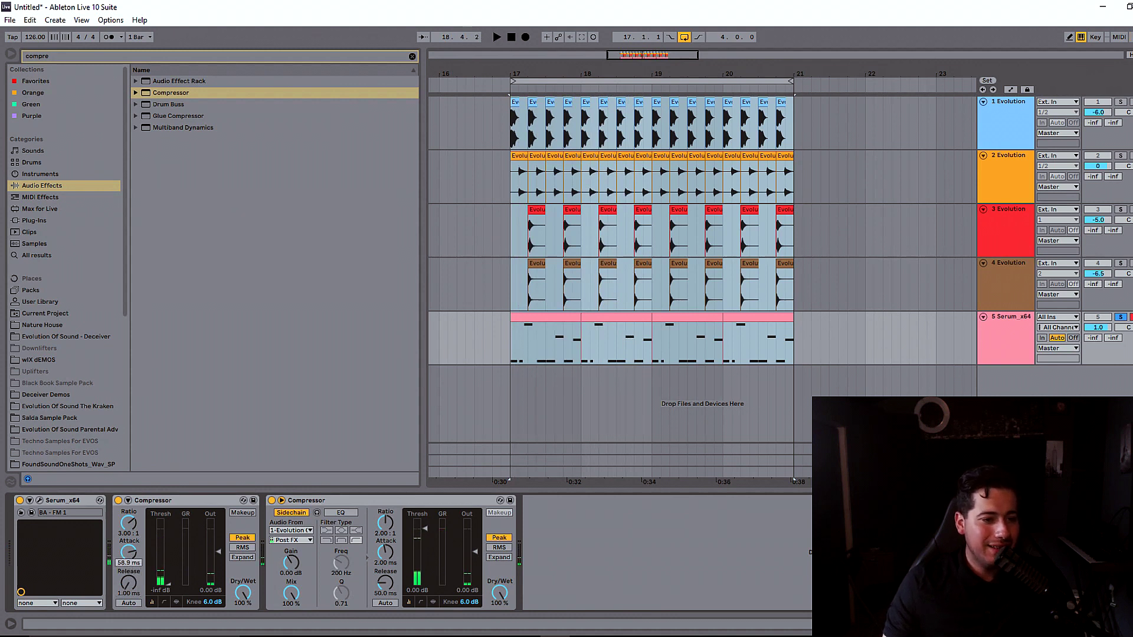
Step: Set the first compressor to release 58.2 ms, attack 53.7 ms, threshold -20.1 dB and output 2.97 dB while auditioning the bass
{"action": "key", "text": "space"}
{"action": "left_click_drag", "start_coordinate": [129, 583], "coordinate": [219, 546]}
{"action": "key", "text": "Tab"}
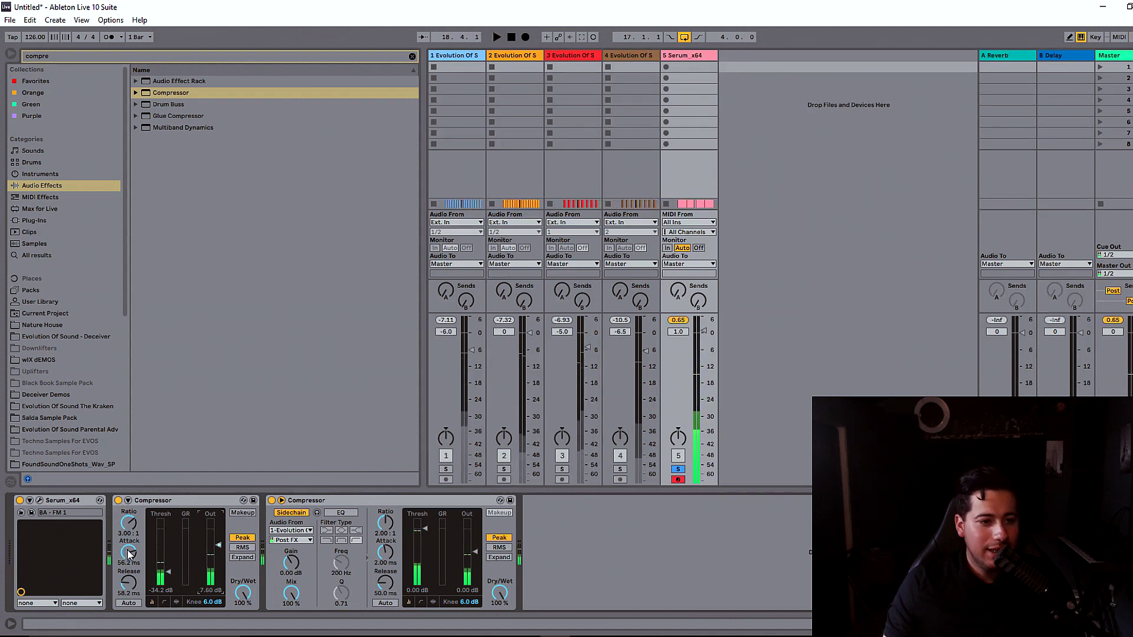
{"action": "left_click_drag", "start_coordinate": [129, 552], "coordinate": [128, 551]}
{"action": "key", "text": "space"}
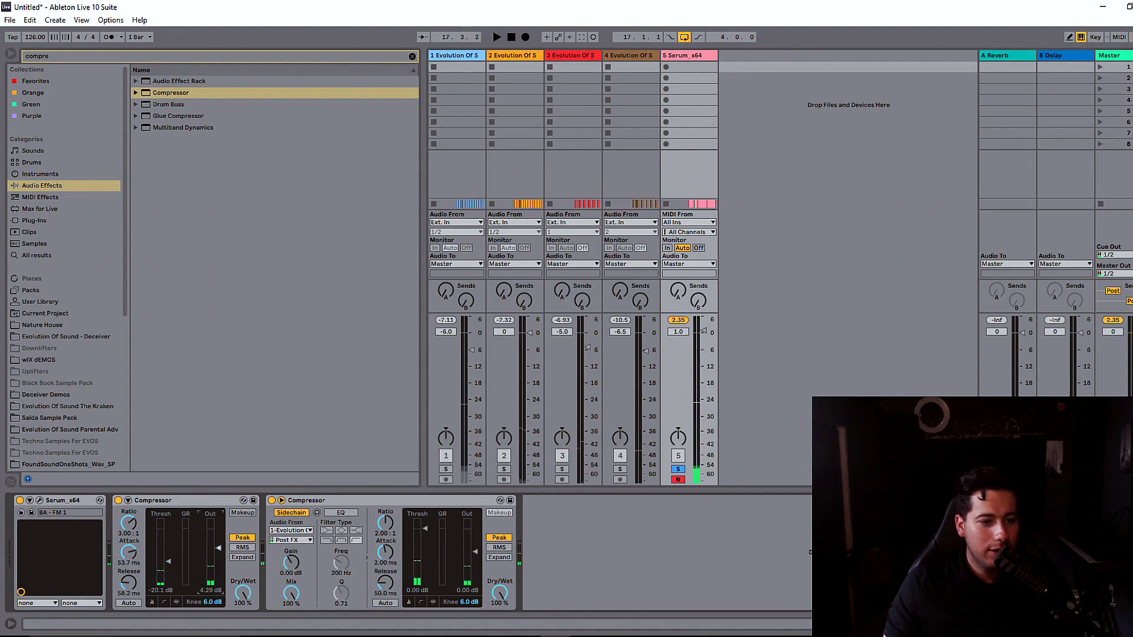
{"action": "key", "text": "space"}
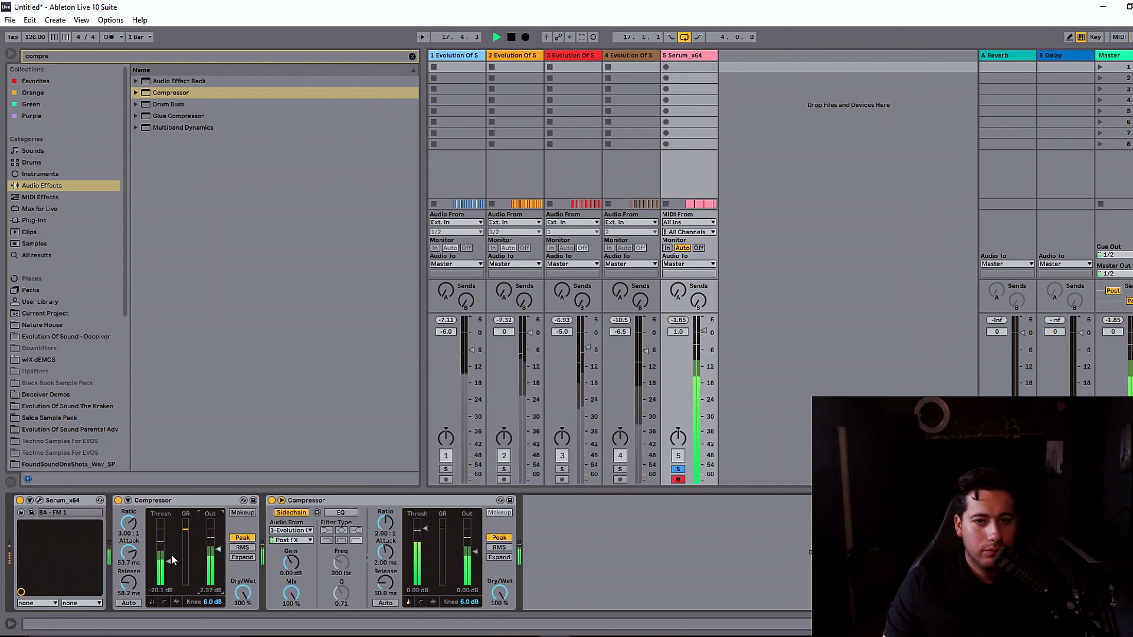
Step: Compare the soloed bass with the first compressor bypassed and enabled
{"action": "left_click", "coordinate": [118, 501]}
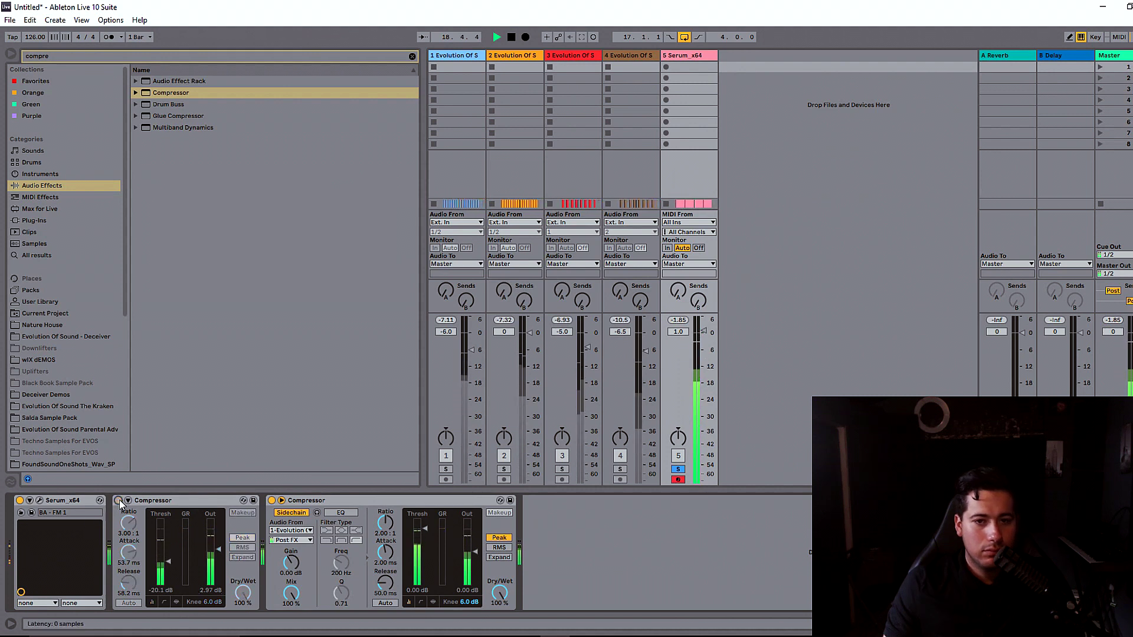
{"action": "left_click", "coordinate": [119, 500]}
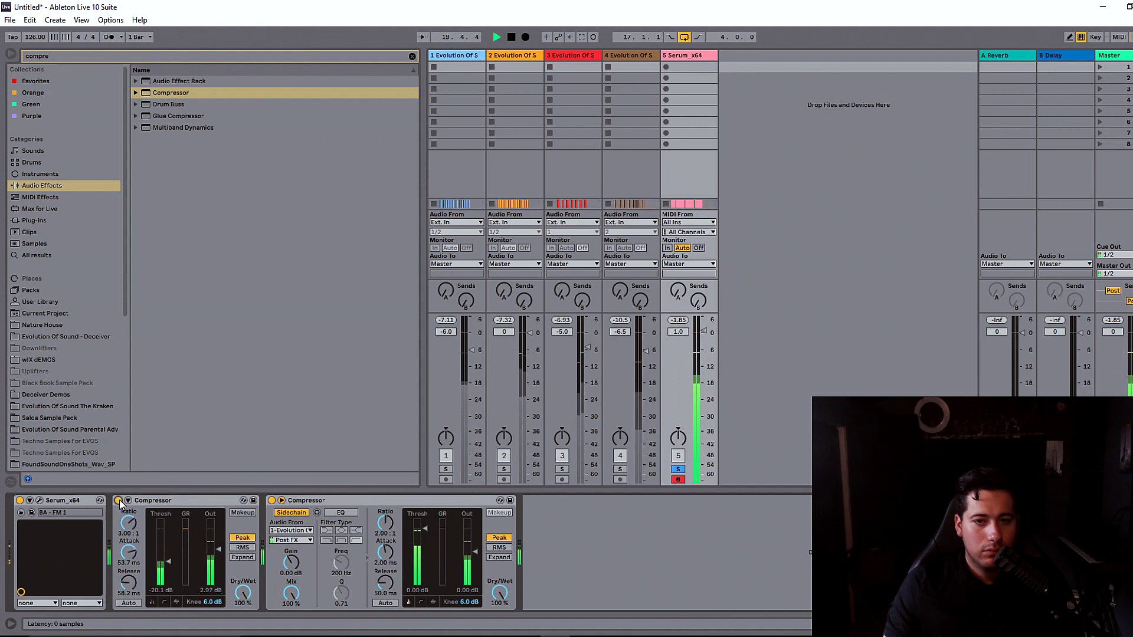
{"action": "key", "text": "space"}
Step: Search the audio effects for GLUE and insert the Glue Compressor between the two compressors
{"action": "left_click", "coordinate": [412, 56]}
{"action": "type", "text": "GLUE"}
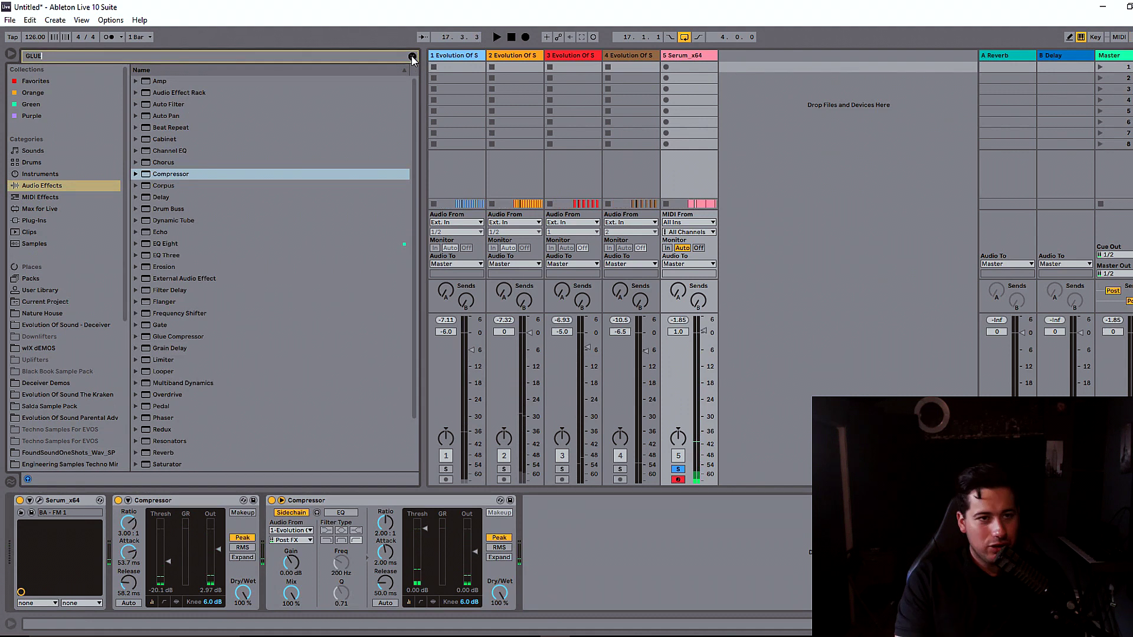
{"action": "key", "text": "Down"}
{"action": "key", "text": "Down"}
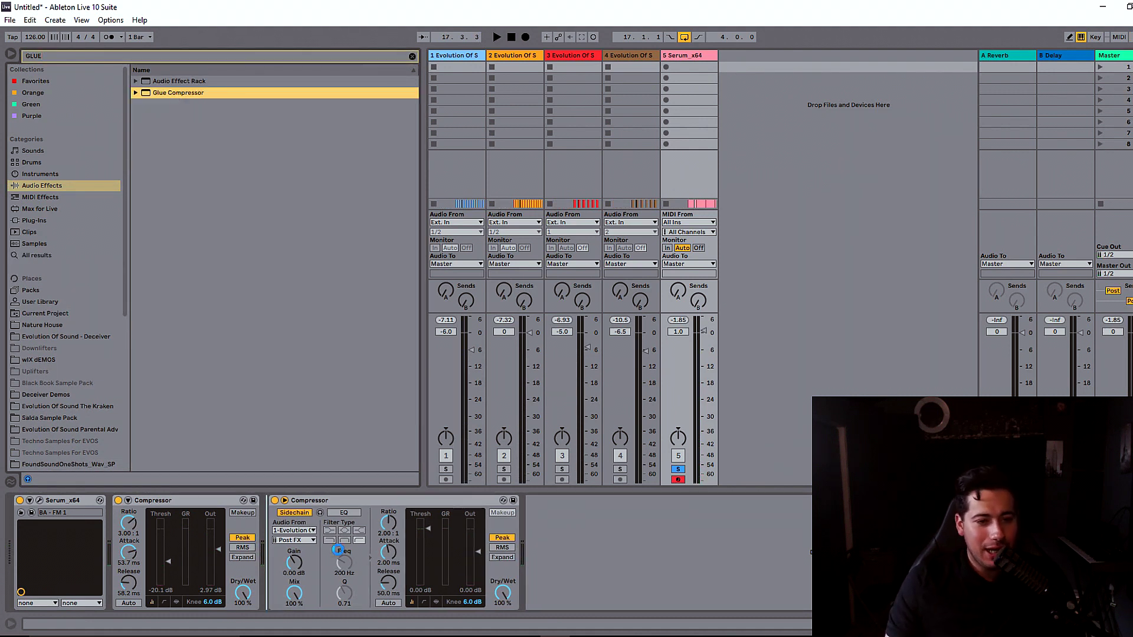
{"action": "key", "text": "Return"}
Step: Set the Glue Compressor's threshold to -12.2 dB while auditioning the soloed bass
{"action": "key", "text": "space"}
{"action": "left_click_drag", "start_coordinate": [336, 583], "coordinate": [336, 590]}
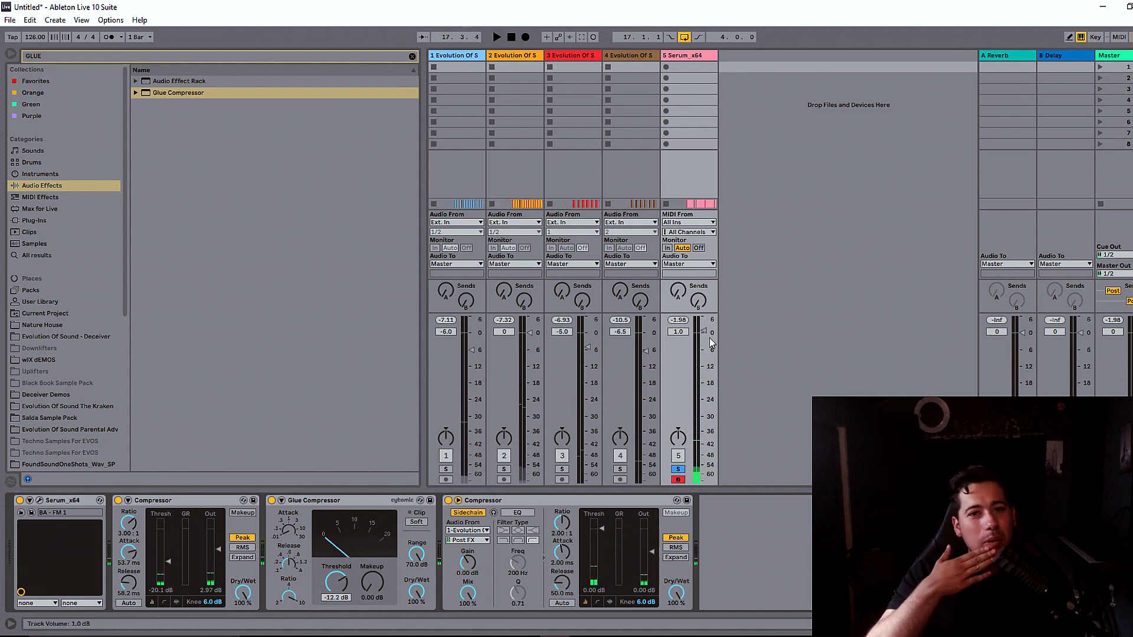
{"action": "key", "text": "space"}
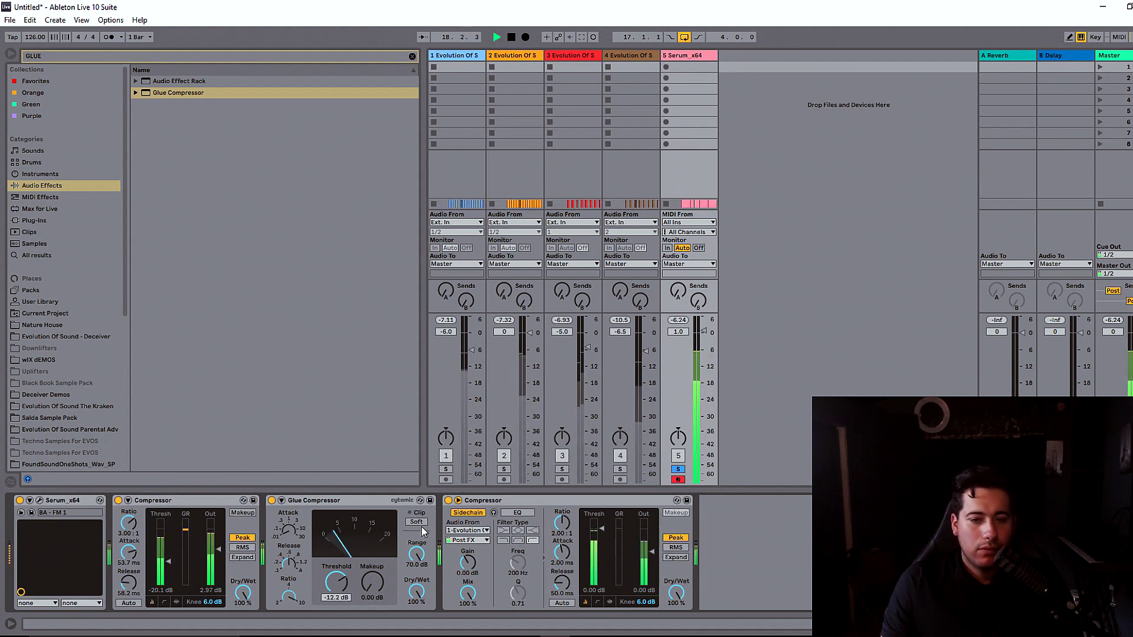
{"action": "key", "text": "space"}
Step: Unsolo the Serum_x64 track, play the full mix, and lower the track's volume to 0 dB
{"action": "left_click", "coordinate": [678, 469]}
{"action": "key", "text": "space"}
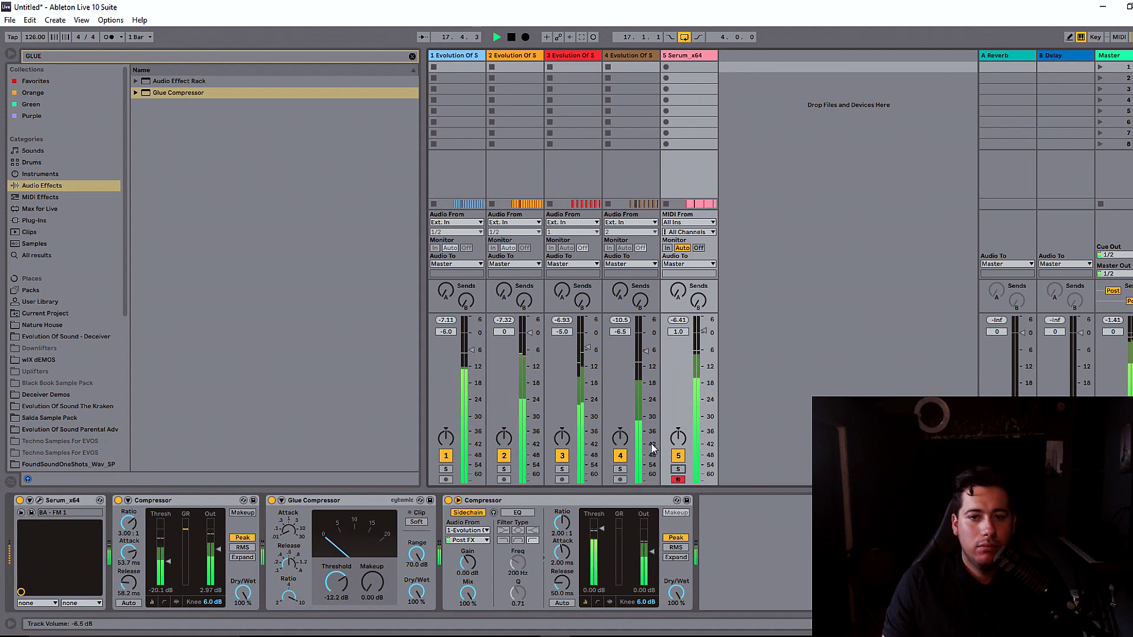
{"action": "left_click_drag", "start_coordinate": [704, 332], "coordinate": [704, 335]}
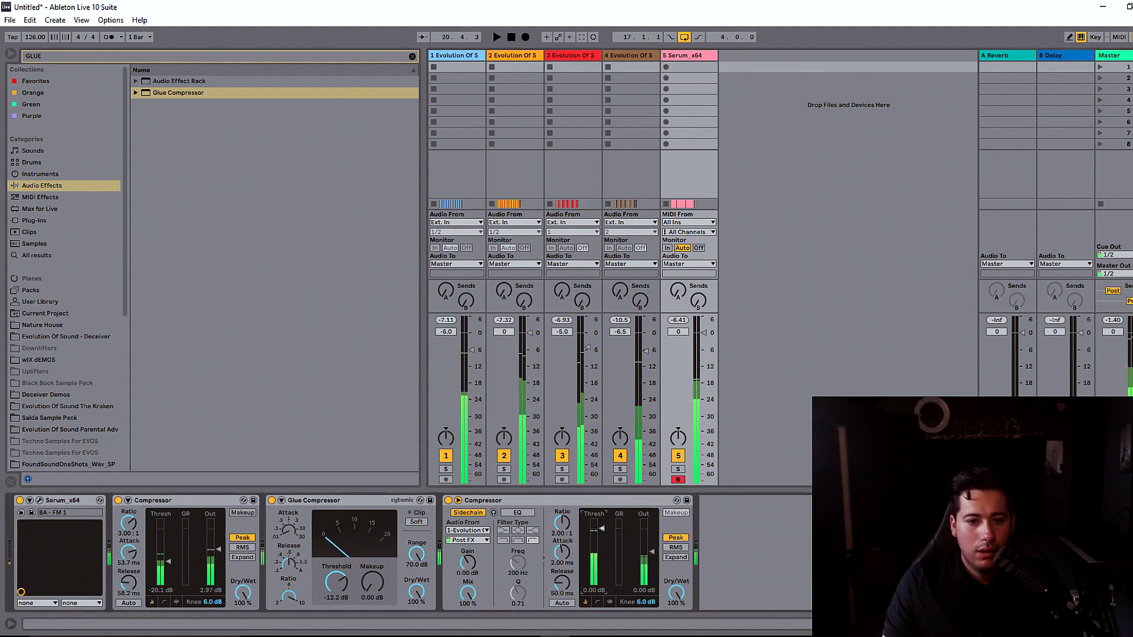
Step: Set the sidechained compressor's threshold to -23.2 dB and raise the Serum_x64 track volume to 1.2 dB during playback
{"action": "key", "text": "space"}
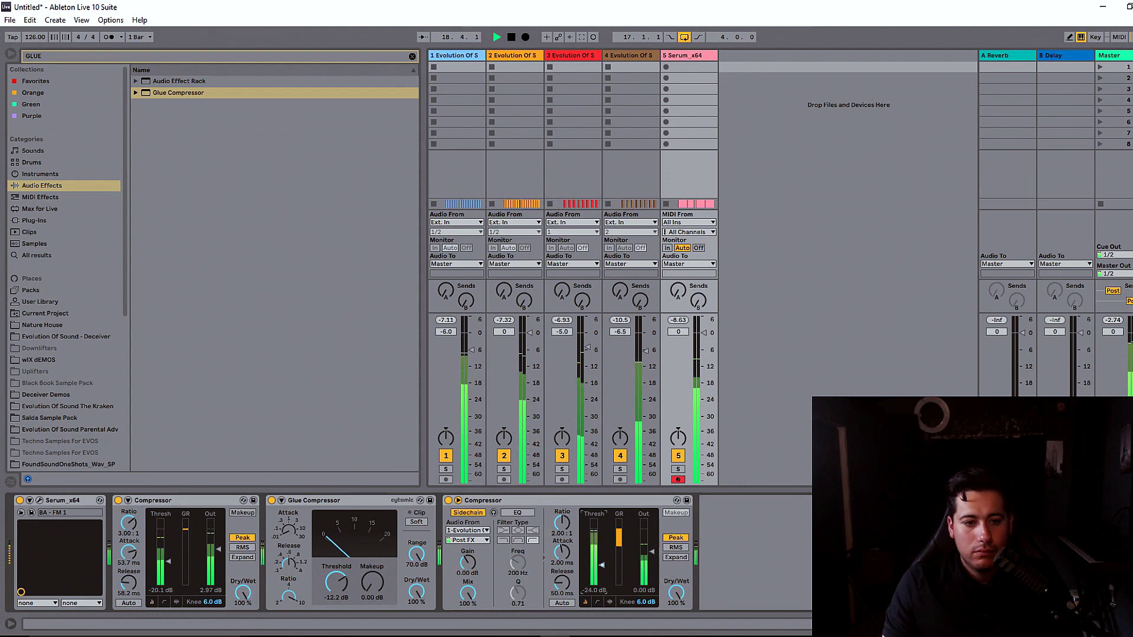
{"action": "left_click_drag", "start_coordinate": [601, 566], "coordinate": [601, 565]}
{"action": "left_click_drag", "start_coordinate": [703, 333], "coordinate": [704, 331]}
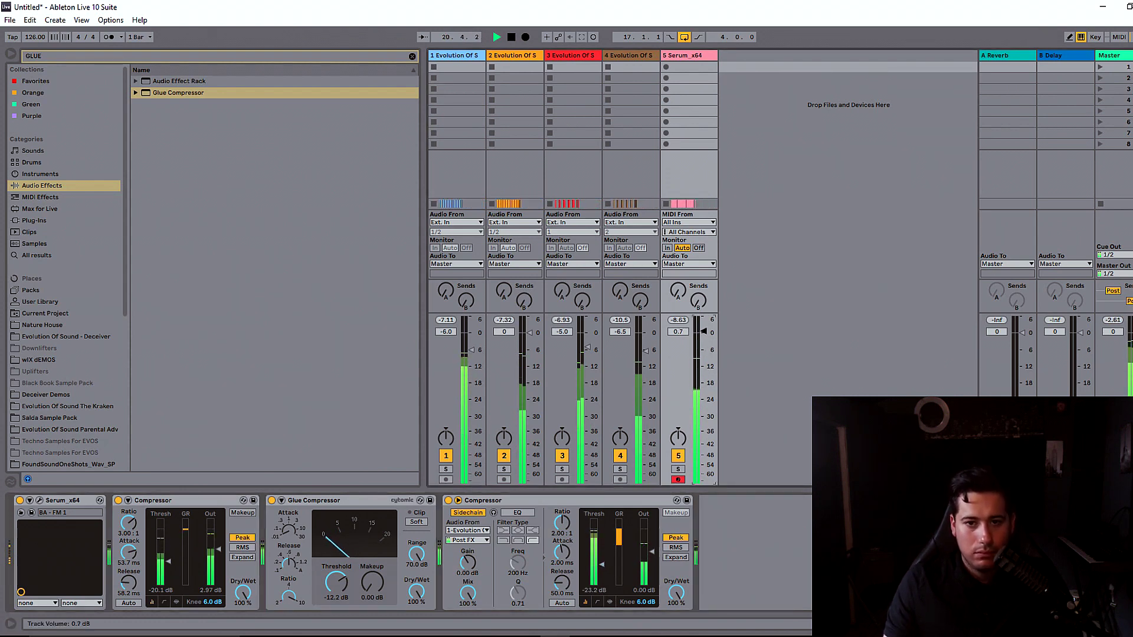
Step: Create a new MIDI track below the bass track in the arrangement and load Serum_x64 onto it
{"action": "key", "text": "Tab"}
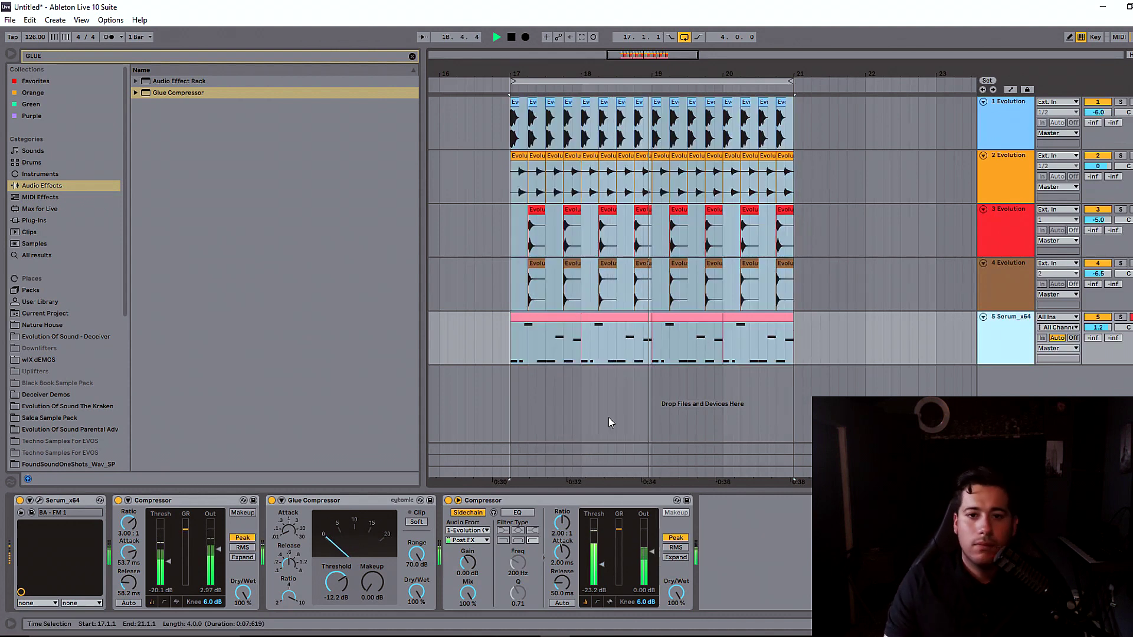
{"action": "double_click", "coordinate": [642, 347]}
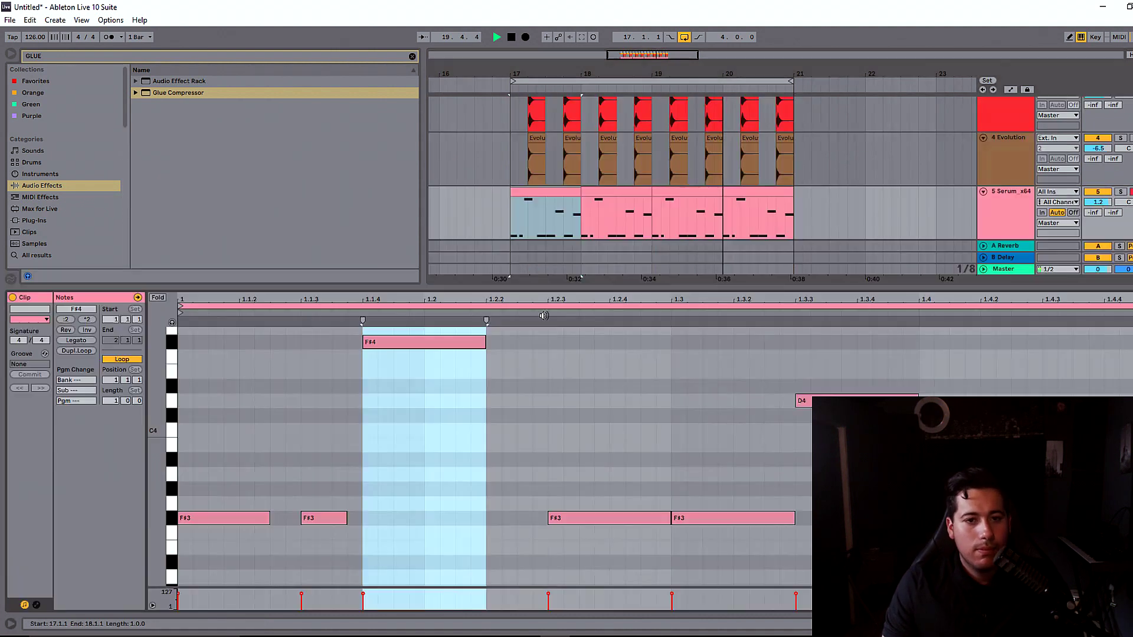
{"action": "key", "text": "ctrl+alt+l"}
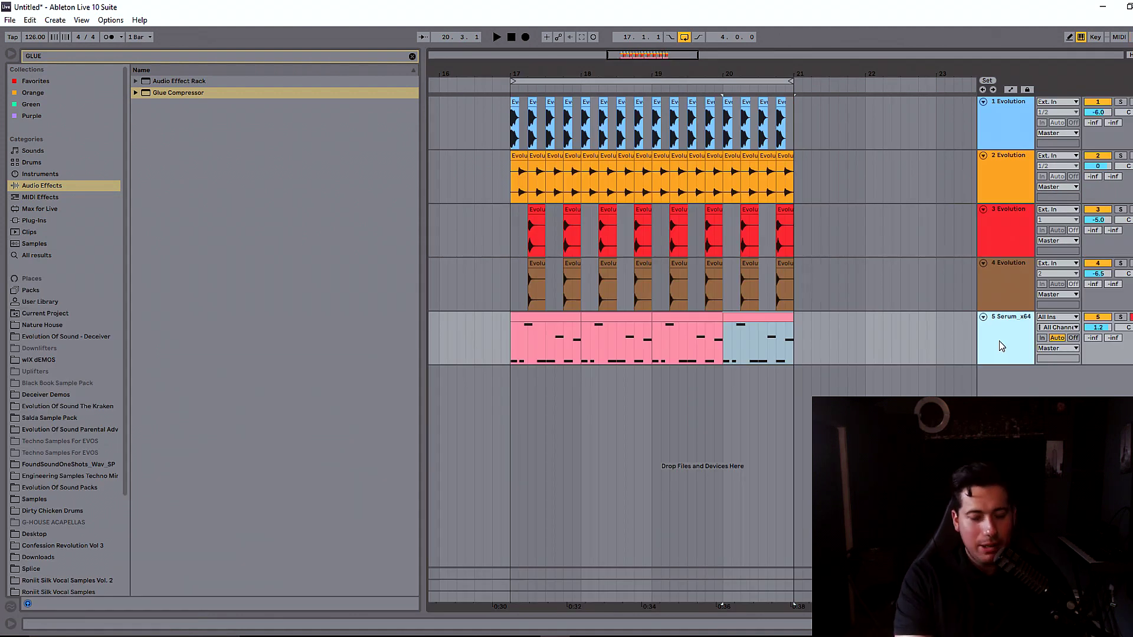
{"action": "key", "text": "ctrl+shift+t"}
{"action": "left_click", "coordinate": [36, 220]}
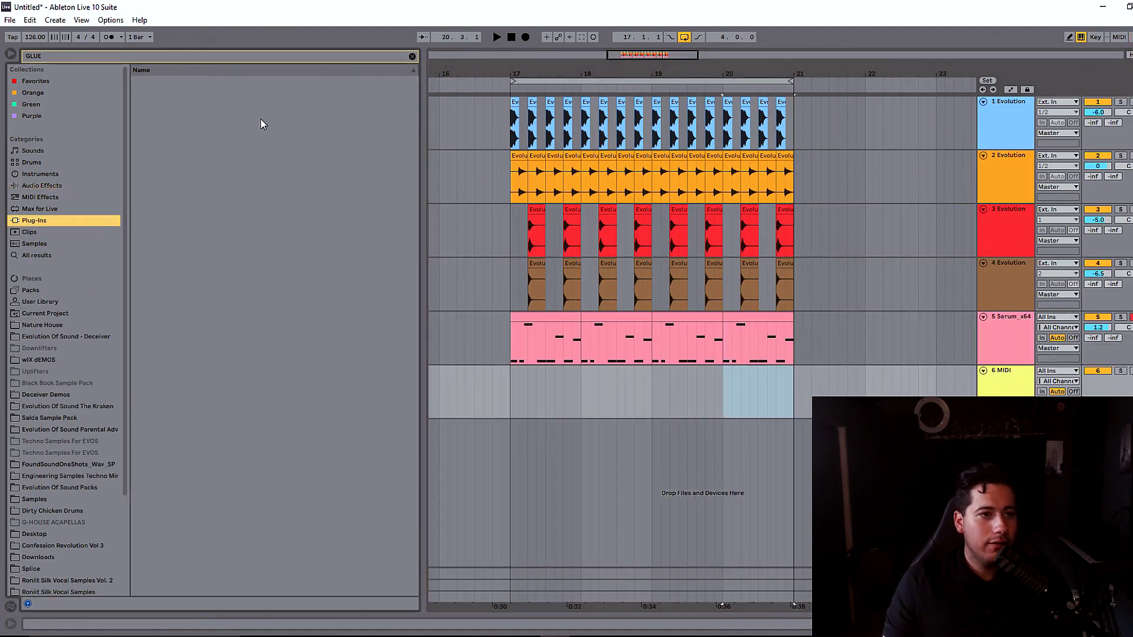
{"action": "left_click", "coordinate": [412, 57]}
{"action": "type", "text": "ser"}
{"action": "left_click_drag", "start_coordinate": [176, 93], "coordinate": [1002, 397]}
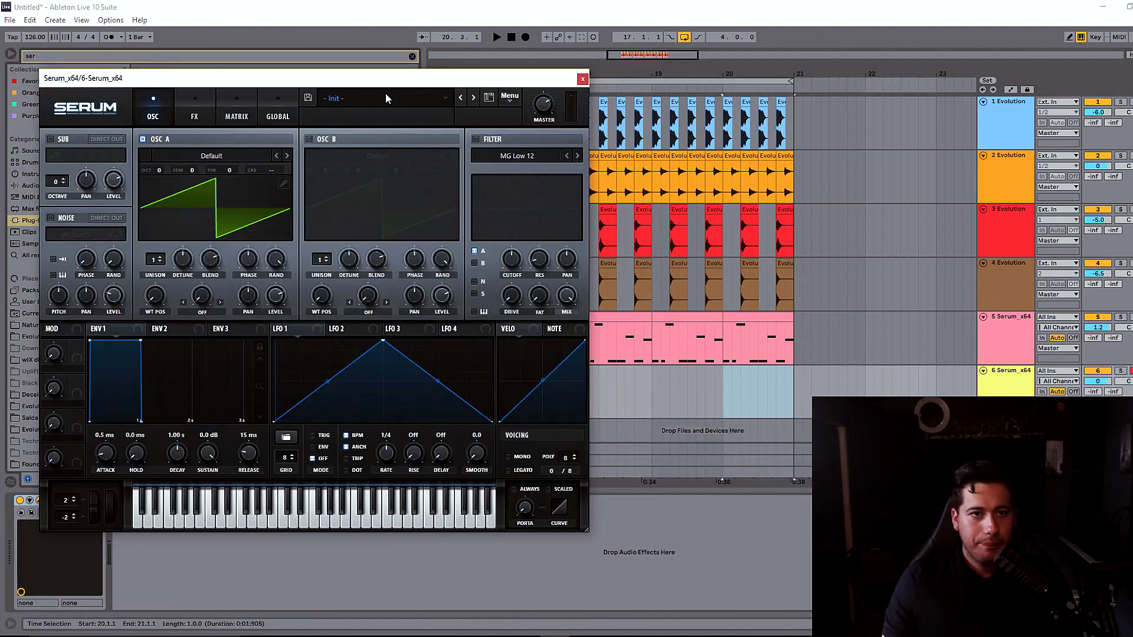
Step: Load the LD - Acido 2 preset from the Deceiver folder into the new Serum instance
{"action": "left_click", "coordinate": [387, 99]}
{"action": "mouse_move", "coordinate": [416, 183]}
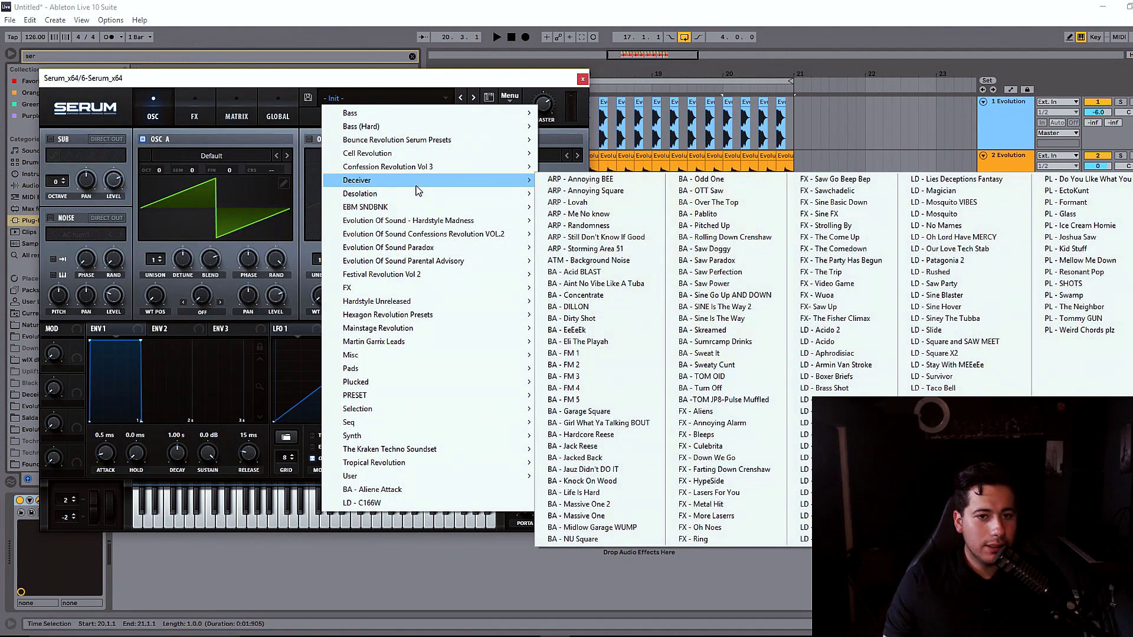
{"action": "left_click", "coordinate": [838, 334]}
Step: Lower the new Serum_x64 track's volume to -7.7 dB and audition the lead an octave lower over the loop
{"action": "left_click_drag", "start_coordinate": [1102, 419], "coordinate": [1101, 439]}
{"action": "key", "text": "z"}
{"action": "key", "text": "f"}
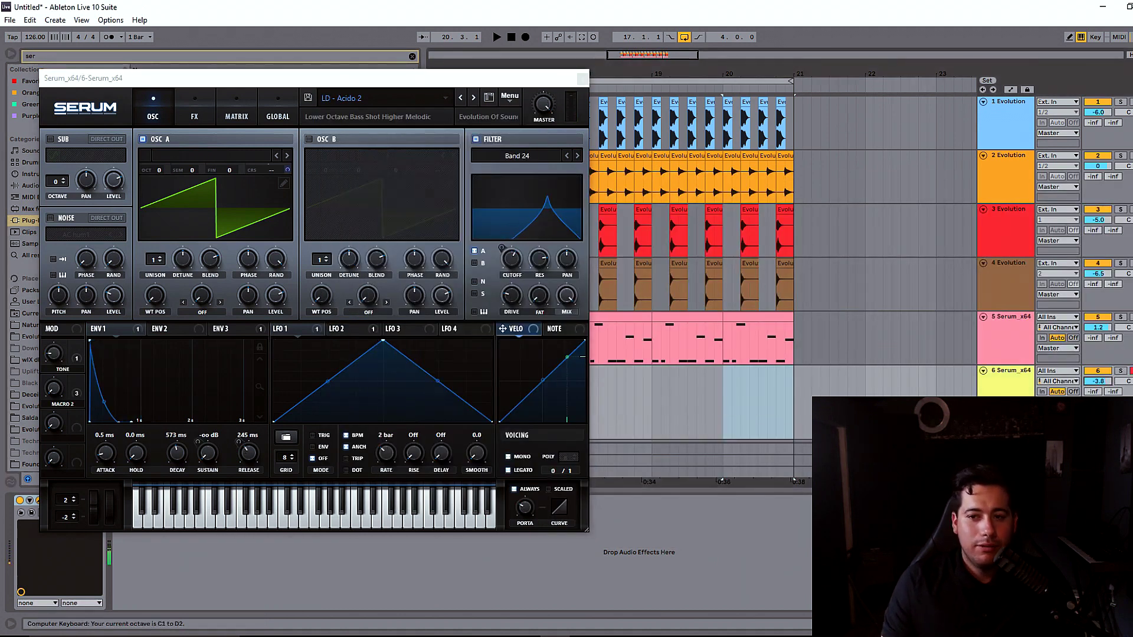
{"action": "key", "text": "space"}
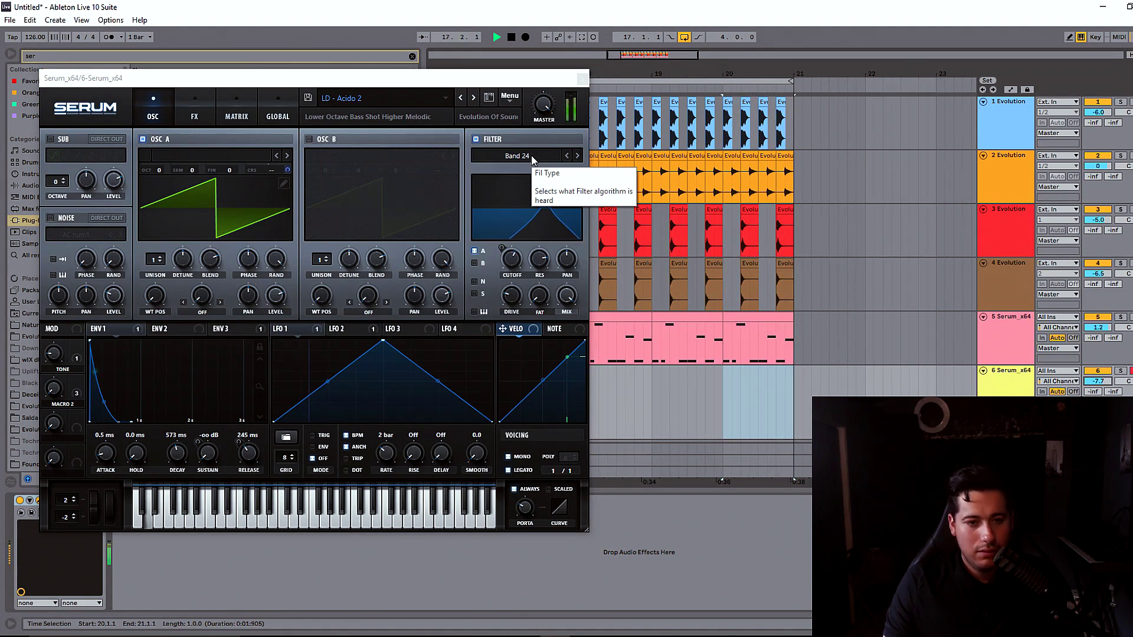
Step: Audition the LD - Acido 2 lead by playing a few notes over the loop
{"action": "key", "text": "f"}
{"action": "key", "text": "z"}
{"action": "key", "text": "f"}
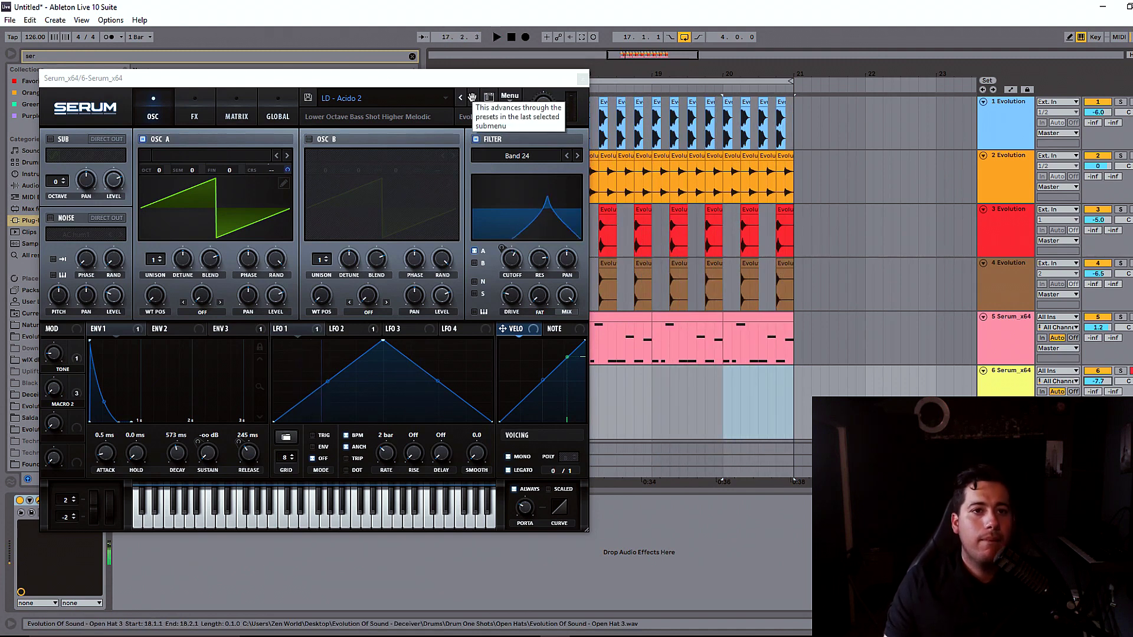
Step: Load the LD - Armin Van Stroke preset, set its track volume to 1.3 dB and audition it over the loop
{"action": "left_click", "coordinate": [472, 97]}
{"action": "key", "text": "x"}
{"action": "key", "text": "t"}
{"action": "key", "text": "h"}
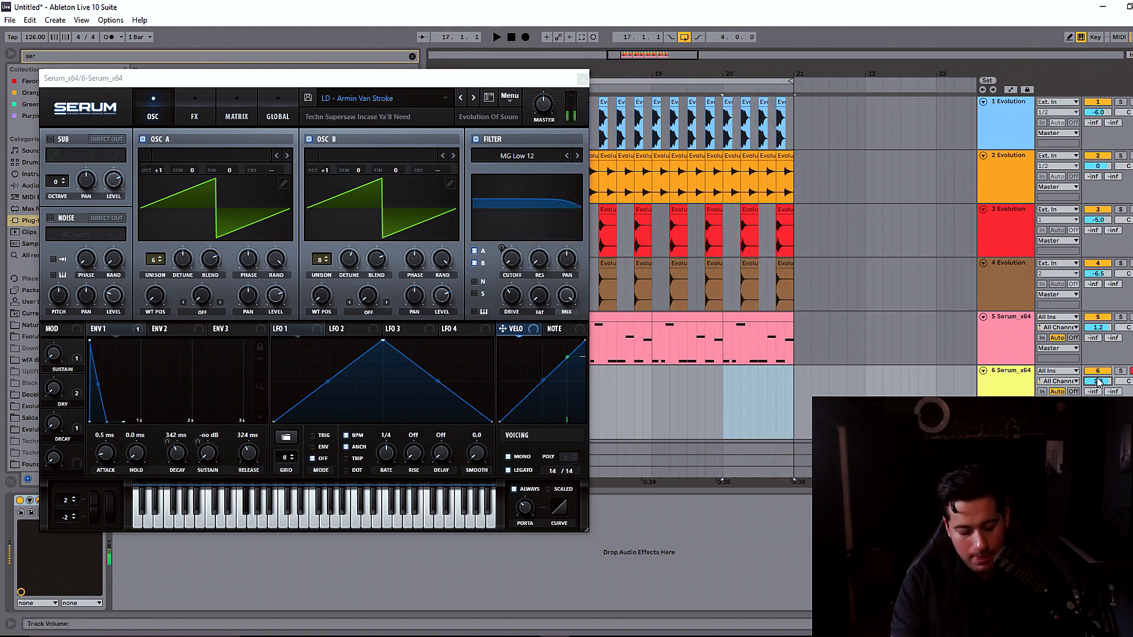
{"action": "key", "text": "space"}
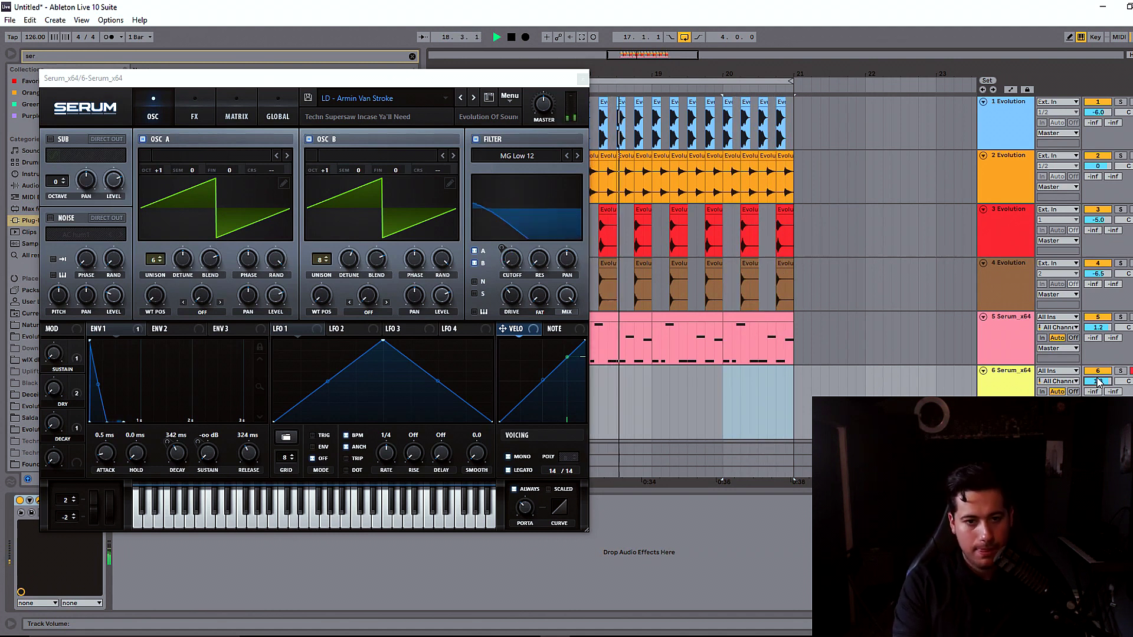
{"action": "key", "text": "space"}
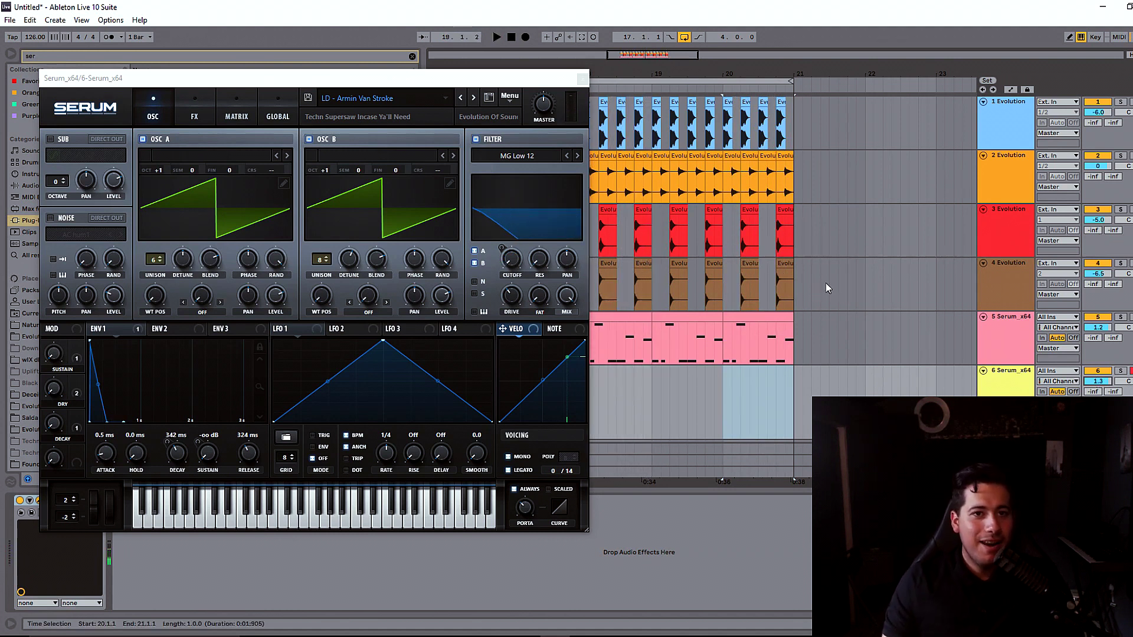
Step: Step through the following lead presets during playback, settling on LD - Magician with the track volume at -0.2 dB
{"action": "left_click", "coordinate": [473, 99]}
{"action": "key", "text": "space"}
{"action": "left_click_drag", "start_coordinate": [1098, 381], "coordinate": [1103, 382]}
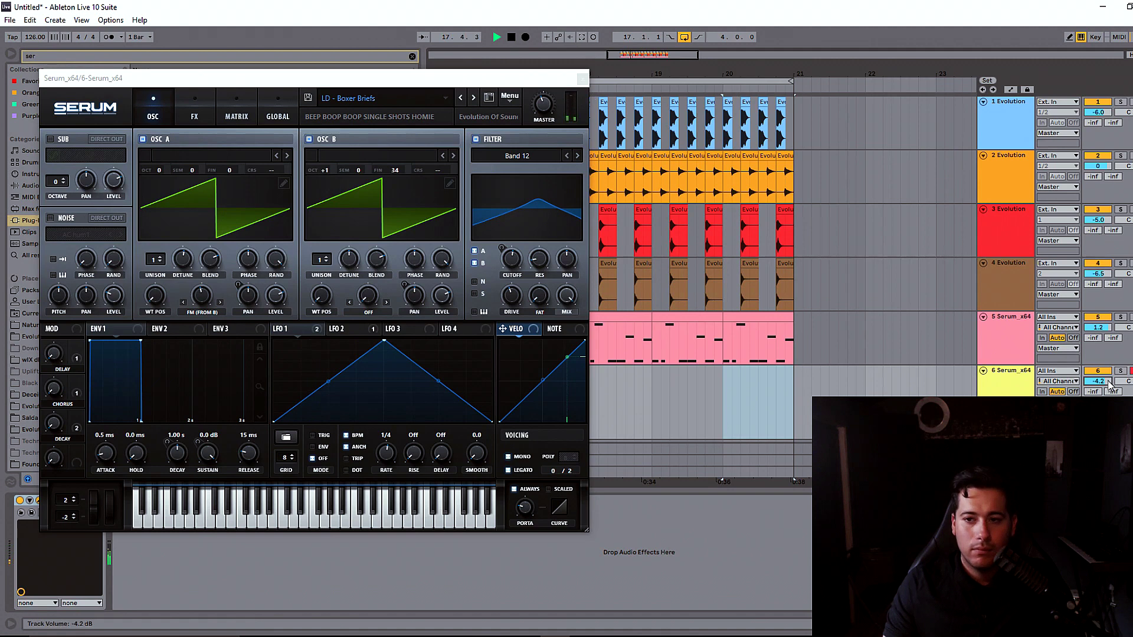
{"action": "left_click", "coordinate": [473, 97]}
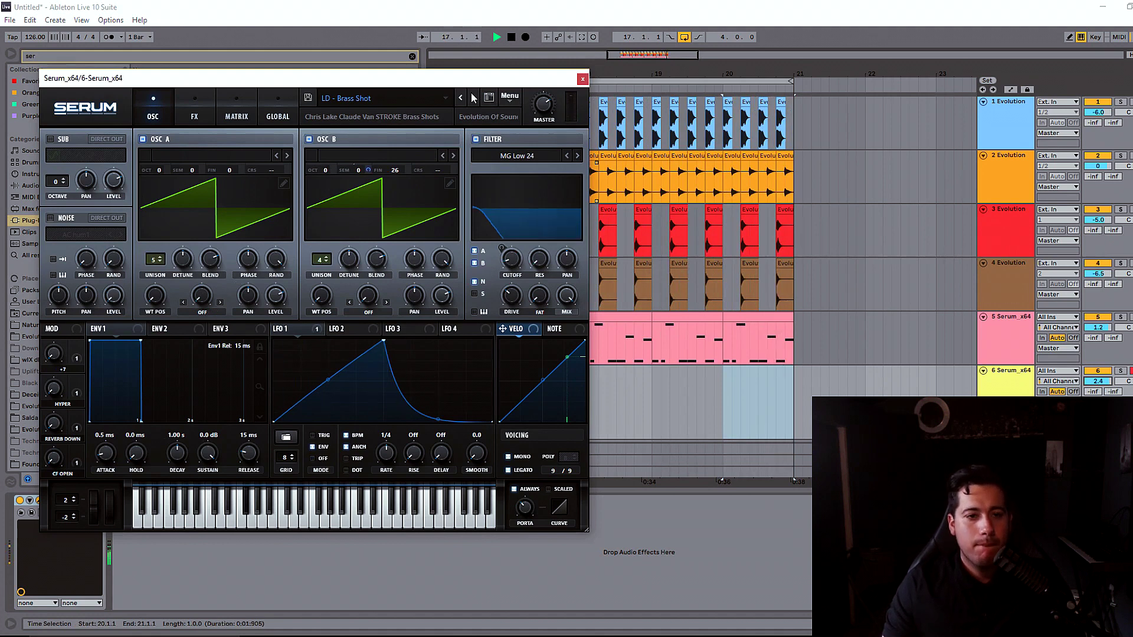
{"action": "left_click", "coordinate": [473, 97]}
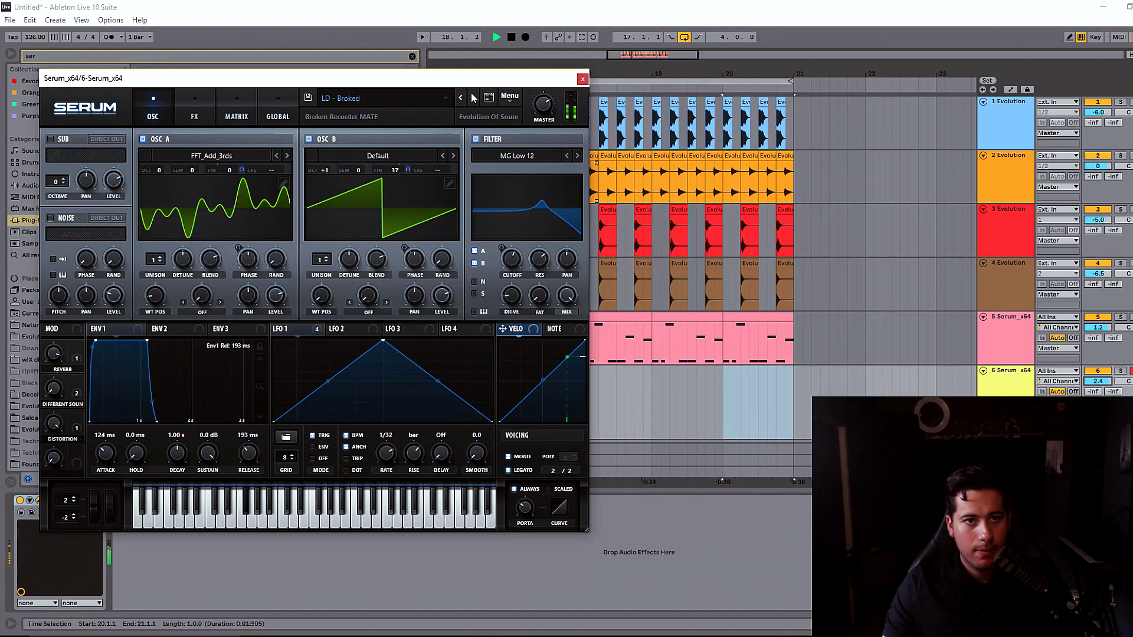
{"action": "left_click", "coordinate": [474, 97]}
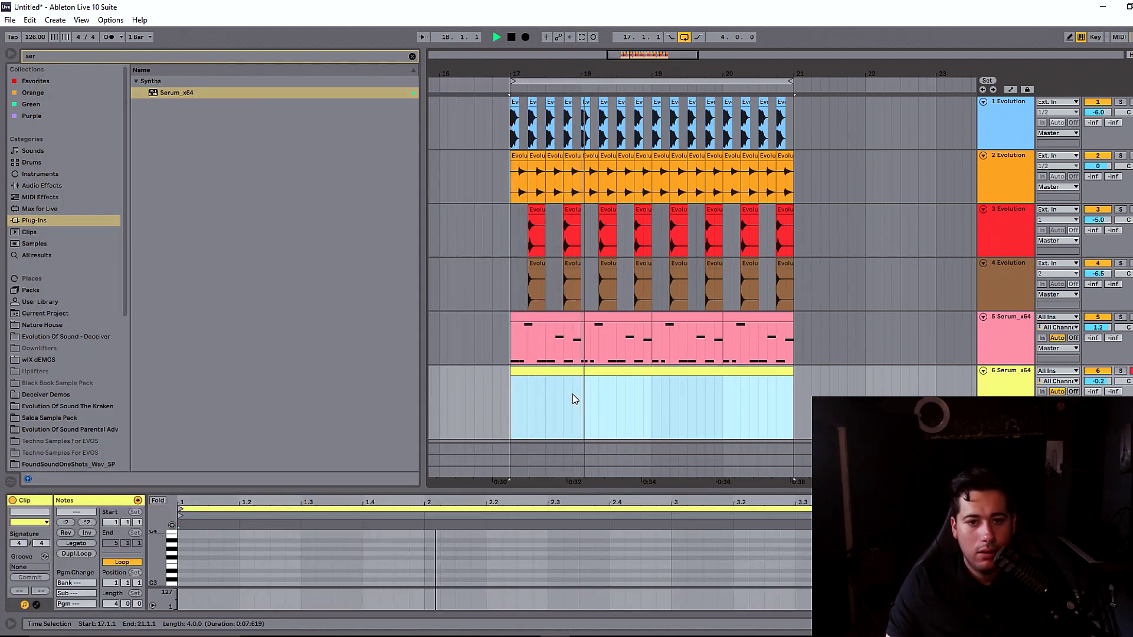
Step: Place F#1 notes at 1.4.3 and 3.4.3 in the new four-bar lead clip
{"action": "left_click_drag", "start_coordinate": [669, 490], "coordinate": [669, 267]}
{"action": "key", "text": "space"}
{"action": "left_click_drag", "start_coordinate": [172, 445], "coordinate": [181, 445]}
{"action": "scroll", "coordinate": [348, 465], "scroll_direction": "up", "scroll_amount": 1}
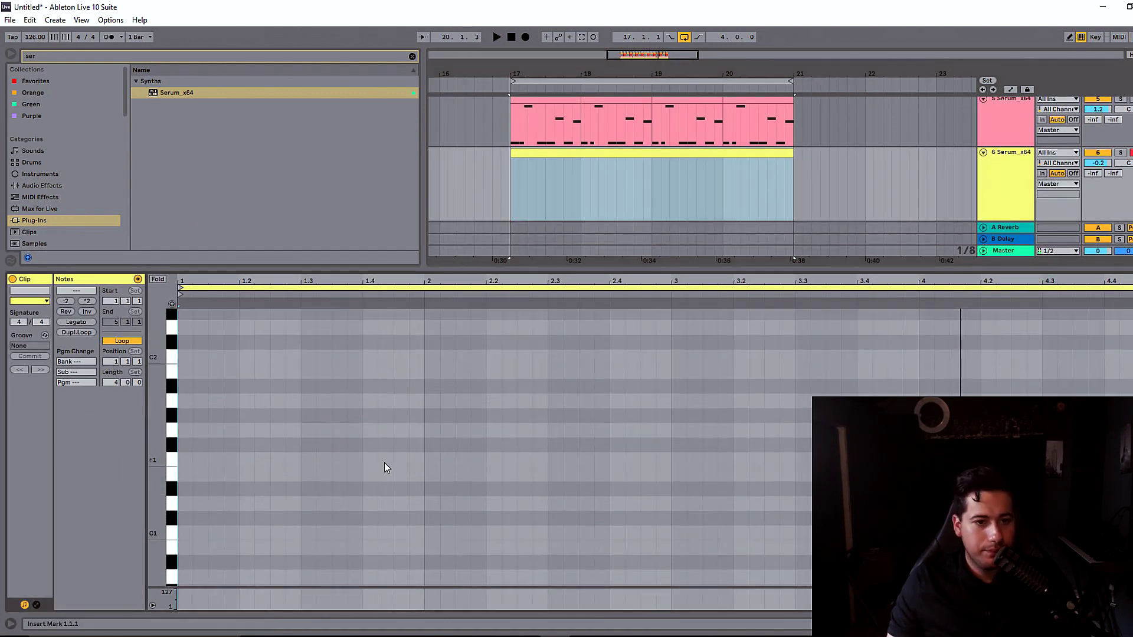
{"action": "double_click", "coordinate": [371, 448]}
{"action": "left_click_drag", "start_coordinate": [381, 450], "coordinate": [184, 366]}
{"action": "key", "text": "ctrl+d"}
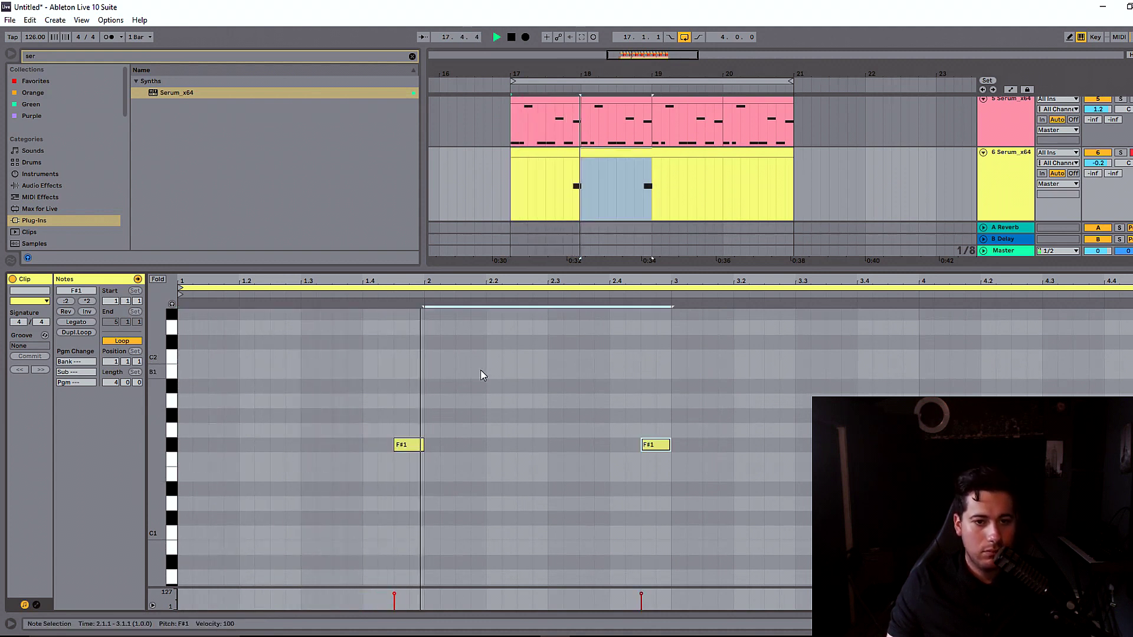
{"action": "key", "text": "Delete"}
{"action": "left_click", "coordinate": [413, 445]}
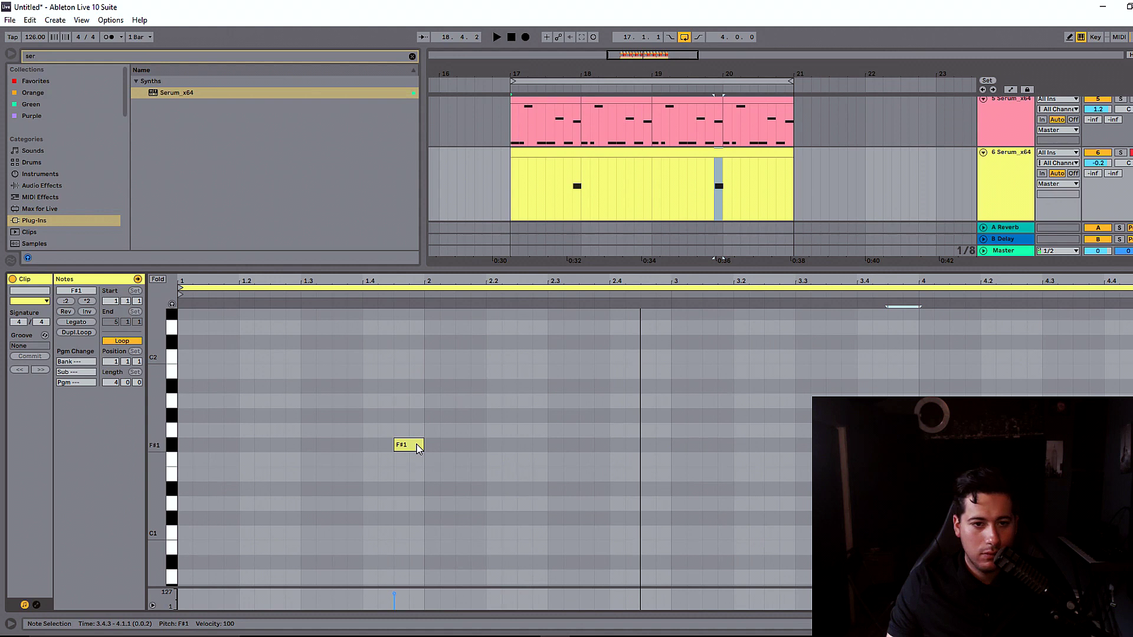
Step: Shorten both F#1 notes to 0.0.1 and raise the lead track's volume to 0.3 dB
{"action": "left_click_drag", "start_coordinate": [421, 445], "coordinate": [408, 445]}
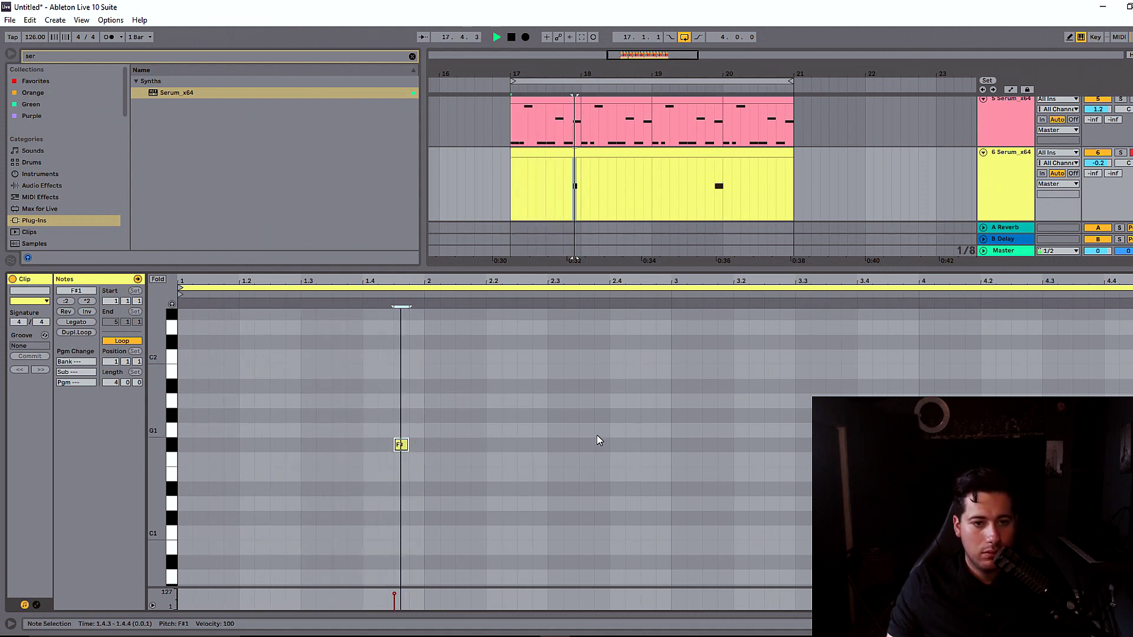
{"action": "left_click", "coordinate": [872, 445]}
{"action": "left_click_drag", "start_coordinate": [917, 445], "coordinate": [904, 445]}
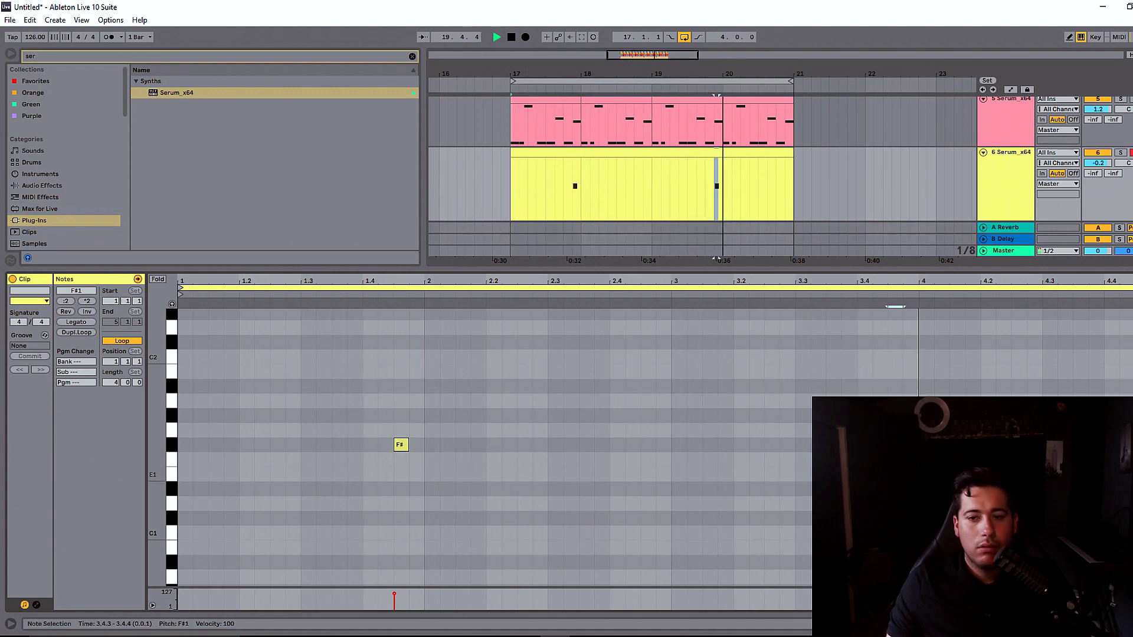
{"action": "left_click", "coordinate": [1016, 175]}
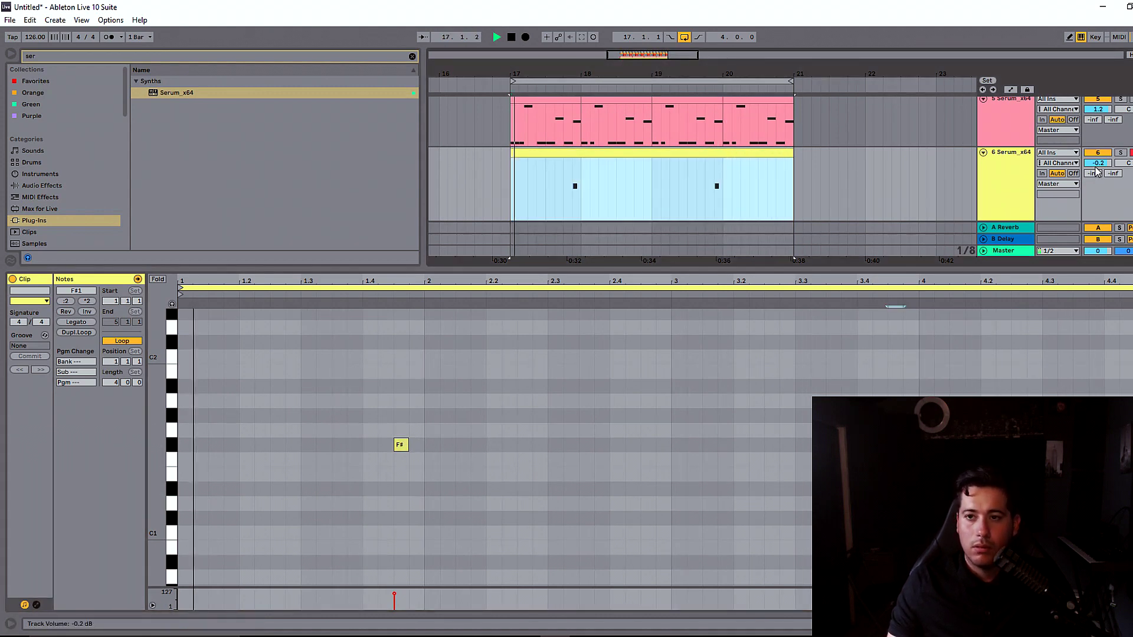
Step: Search the audio effects for eq and add EQ Eight after Serum on the lead track
{"action": "key", "text": "shift+Tab"}
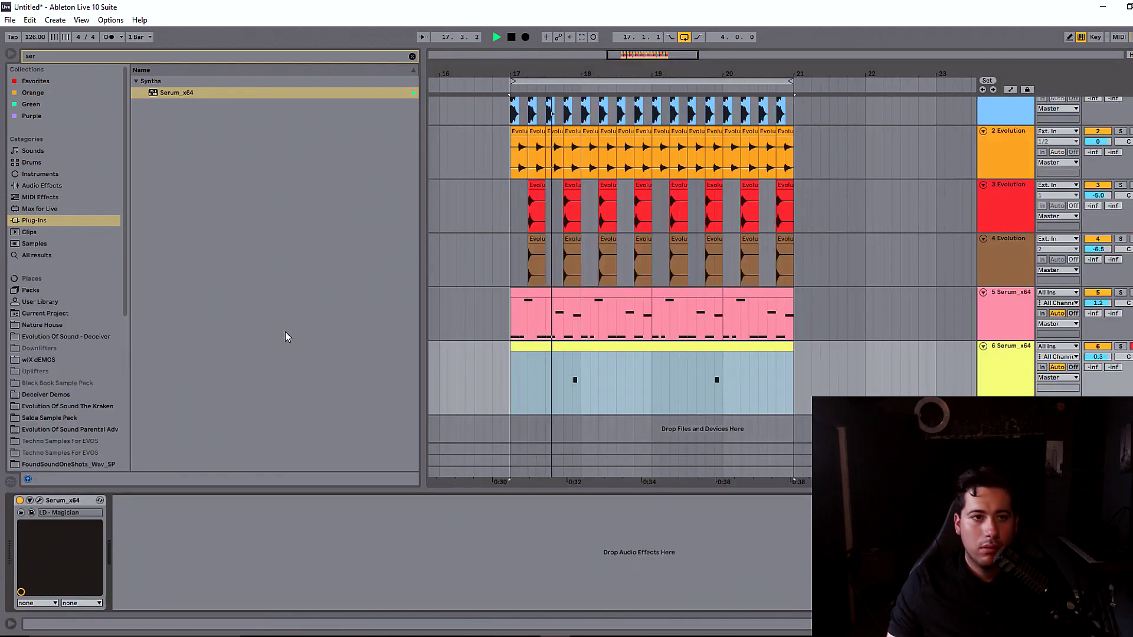
{"action": "left_click", "coordinate": [412, 56]}
{"action": "type", "text": "eq"}
{"action": "left_click", "coordinate": [70, 176]}
{"action": "left_click", "coordinate": [41, 185]}
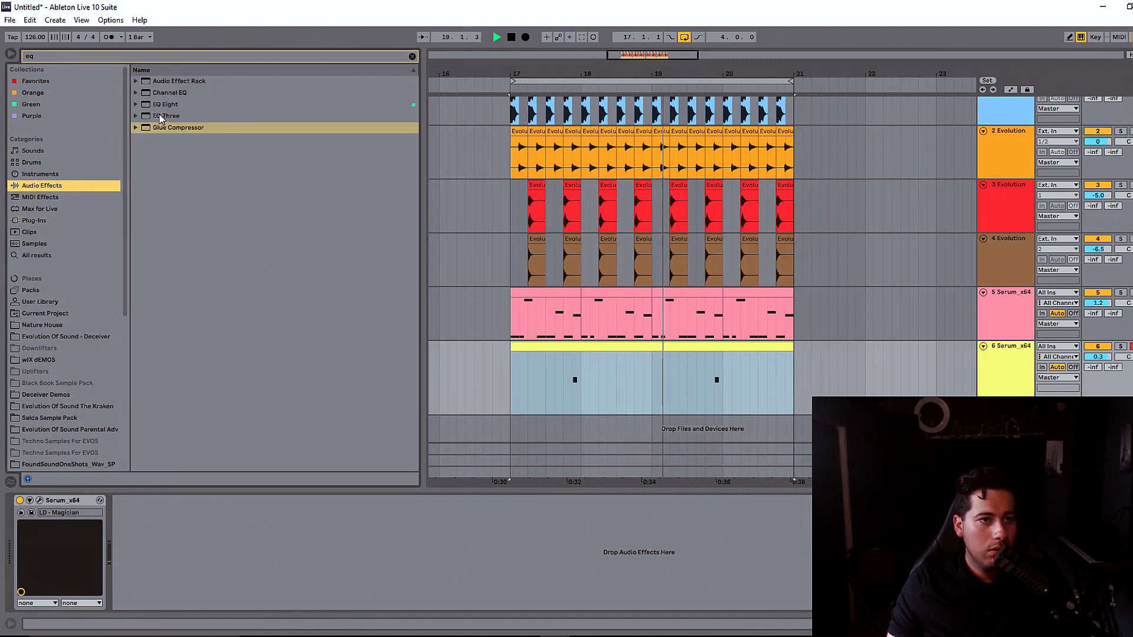
{"action": "left_click", "coordinate": [166, 104]}
{"action": "left_click_drag", "start_coordinate": [165, 104], "coordinate": [210, 553]}
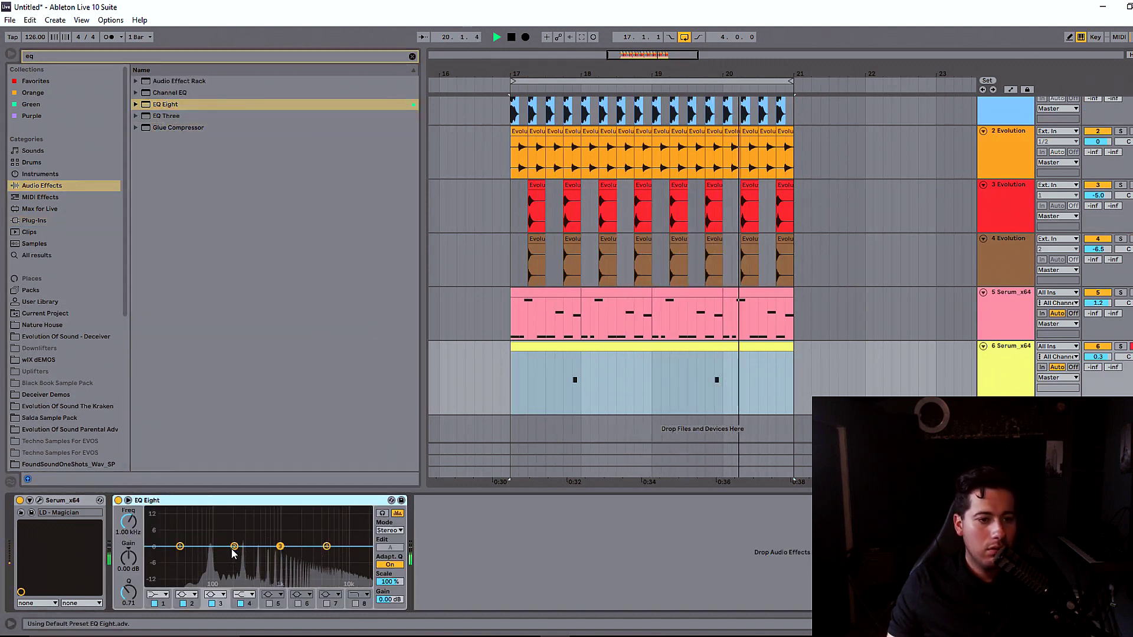
Step: Change the filter shape of EQ Eight's second band and move the band slightly higher in frequency
{"action": "left_click", "coordinate": [234, 547]}
{"action": "left_click", "coordinate": [194, 595]}
{"action": "left_click", "coordinate": [188, 532]}
{"action": "left_click_drag", "start_coordinate": [235, 549], "coordinate": [239, 549]}
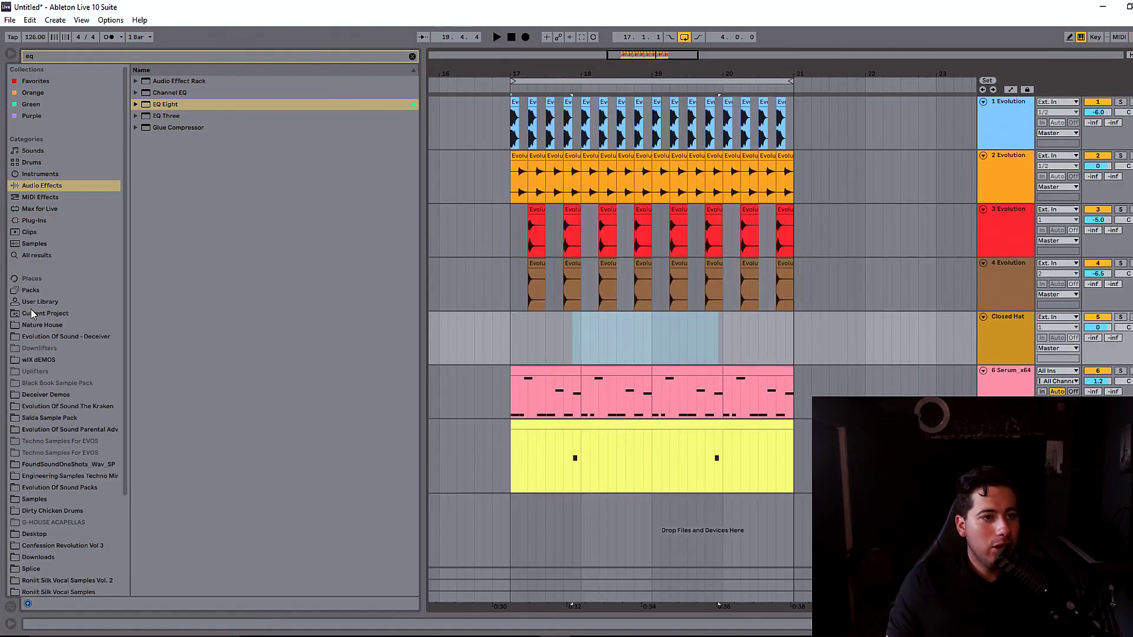
Step: Preview the Deceiver pack's closed hat one-shots and place Closed Hat 6 at bar 17 on the Closed Hat track
{"action": "left_click", "coordinate": [56, 336]}
{"action": "left_click", "coordinate": [412, 56]}
{"action": "left_click", "coordinate": [137, 116]}
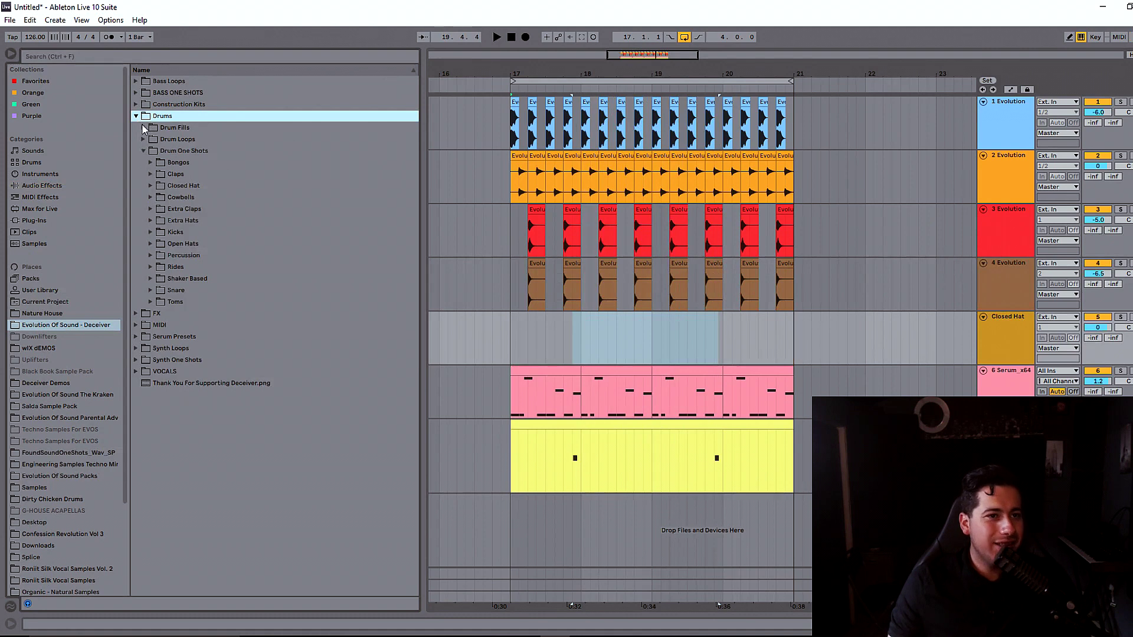
{"action": "left_click", "coordinate": [151, 186]}
{"action": "left_click", "coordinate": [183, 221]}
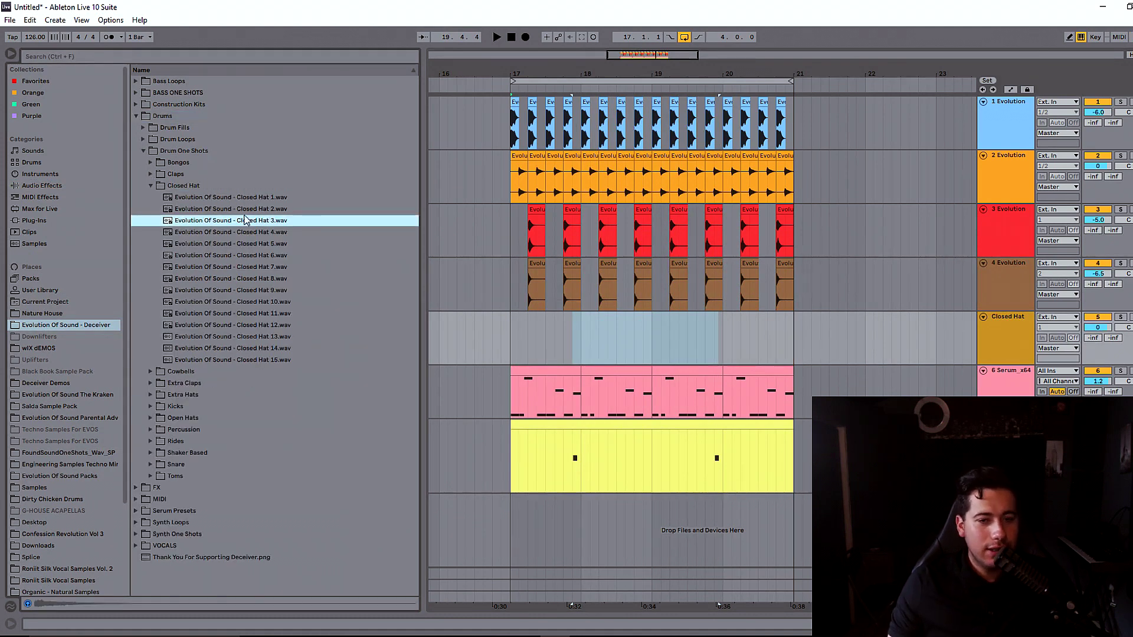
{"action": "left_click_drag", "start_coordinate": [636, 76], "coordinate": [637, 124]}
{"action": "left_click", "coordinate": [244, 255]}
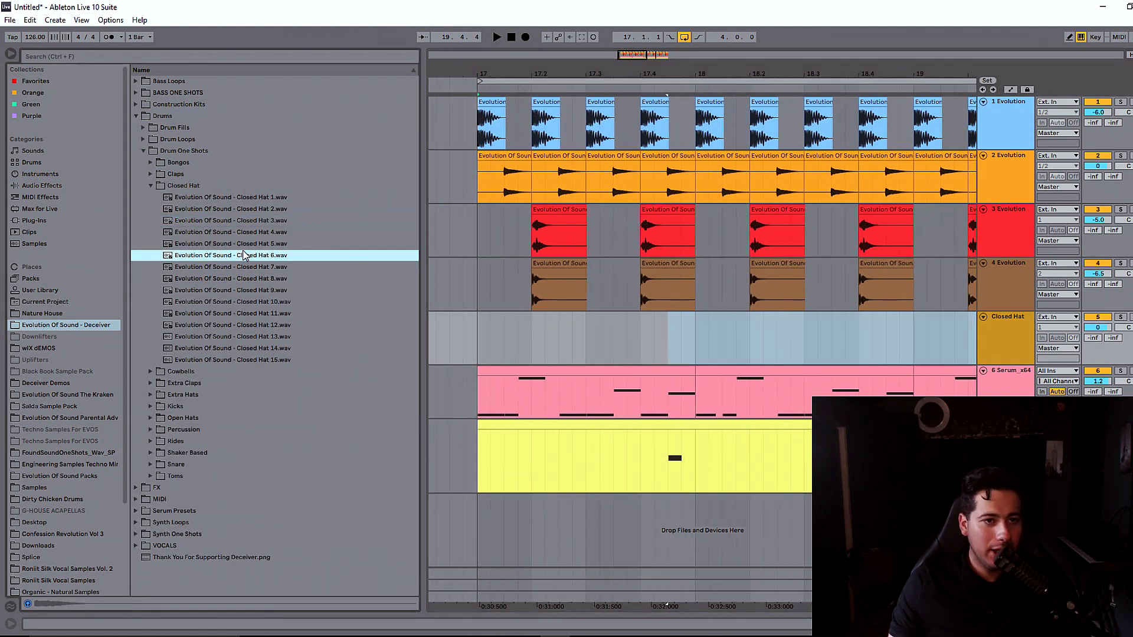
{"action": "left_click_drag", "start_coordinate": [254, 259], "coordinate": [491, 319]}
Step: Duplicate the closed hat clip repeatedly to build a continuous hat pattern over the first half of bar 17
{"action": "key", "text": "ctrl+d"}
{"action": "key", "text": "ctrl+d"}
{"action": "key", "text": "ctrl+d"}
{"action": "key", "text": "space"}
{"action": "key", "text": "space"}
{"action": "key", "text": "ctrl+d"}
{"action": "key", "text": "ctrl+d"}
{"action": "key", "text": "ctrl+d"}
{"action": "key", "text": "ctrl+d"}
Step: Duplicate the half-bar hat pattern to fill bar 17, and repeat that bar three times up to bar 21
{"action": "left_click_drag", "start_coordinate": [587, 342], "coordinate": [480, 335]}
{"action": "key", "text": "ctrl+d"}
{"action": "left_click", "coordinate": [480, 336]}
{"action": "key", "text": "space"}
{"action": "left_click_drag", "start_coordinate": [691, 352], "coordinate": [481, 343]}
{"action": "key", "text": "ctrl+d"}
{"action": "key", "text": "ctrl+d"}
{"action": "key", "text": "ctrl+d"}
Step: Balance the drum levels during playback, with the second track at 0.4 dB and the Closed Hat track at -20.0 dB
{"action": "left_click_drag", "start_coordinate": [648, 73], "coordinate": [837, 35]}
{"action": "left_click_drag", "start_coordinate": [1097, 327], "coordinate": [1098, 369]}
{"action": "double_click", "coordinate": [1007, 339]}
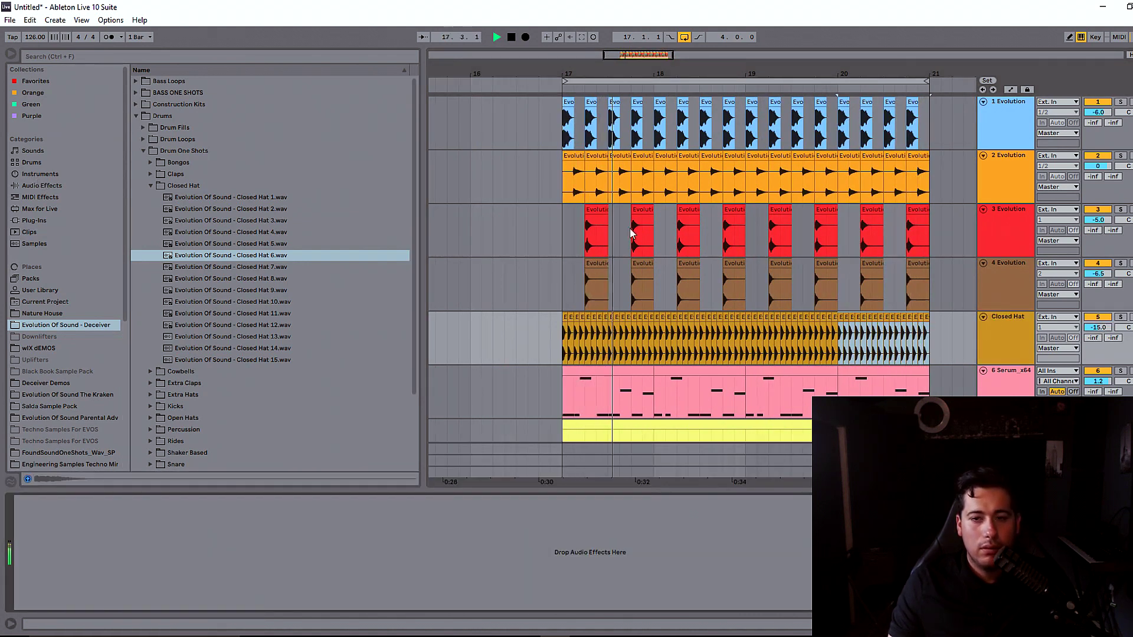
{"action": "left_click_drag", "start_coordinate": [1098, 274], "coordinate": [1097, 263]}
{"action": "key", "text": "ctrl+z"}
{"action": "left_click", "coordinate": [1097, 220]}
{"action": "left_click_drag", "start_coordinate": [1098, 220], "coordinate": [1101, 234]}
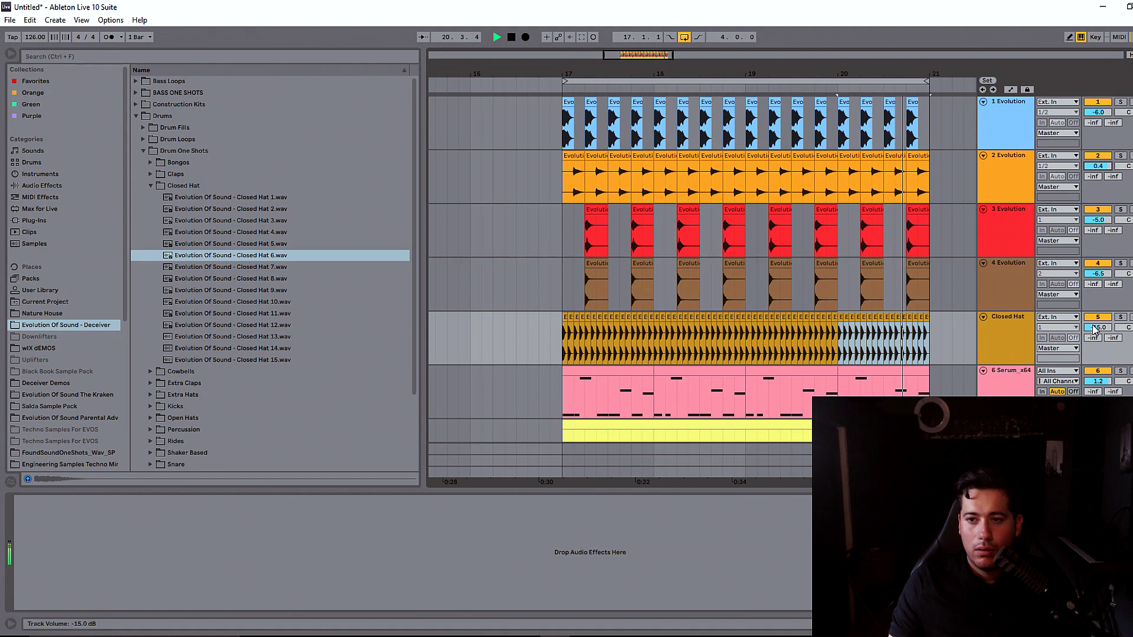
Step: Search the plug-ins for haas, add kHs Haas to the second drum track and listen to it in the loop
{"action": "left_click", "coordinate": [41, 186]}
{"action": "left_click", "coordinate": [395, 56]}
{"action": "type", "text": "haas"}
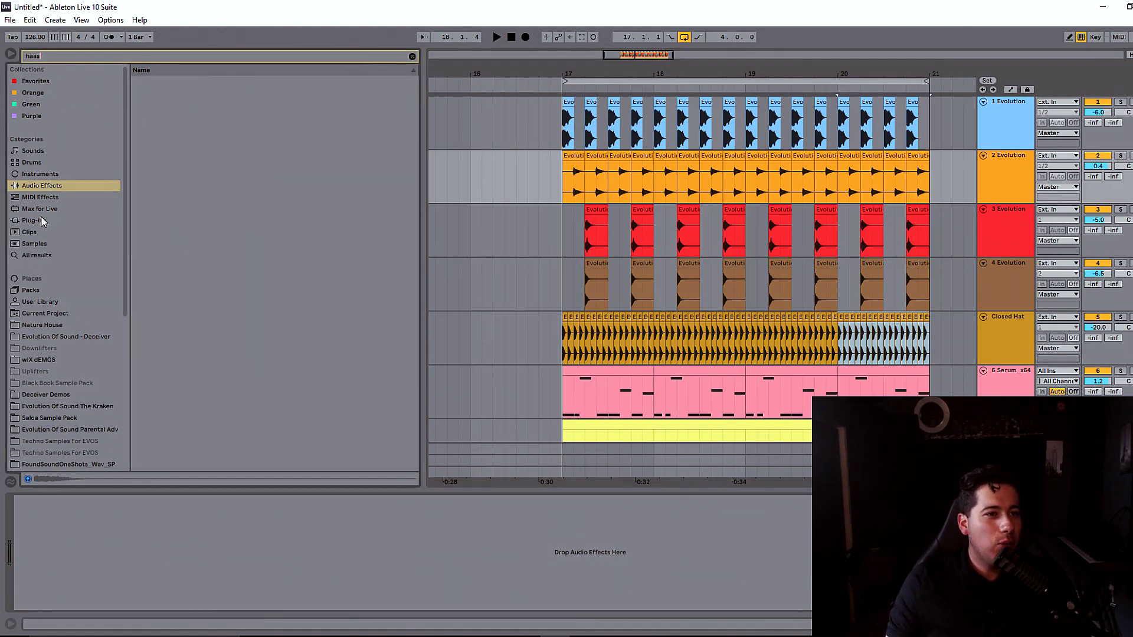
{"action": "left_click", "coordinate": [35, 220]}
{"action": "left_click", "coordinate": [171, 92]}
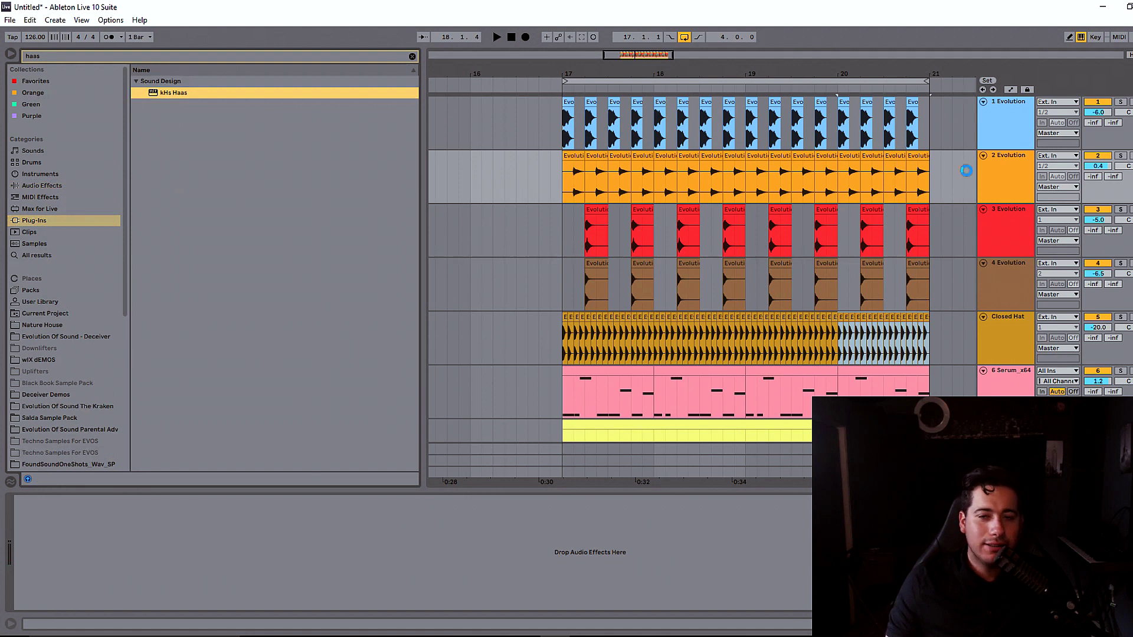
{"action": "left_click", "coordinate": [570, 157]}
{"action": "key", "text": "space"}
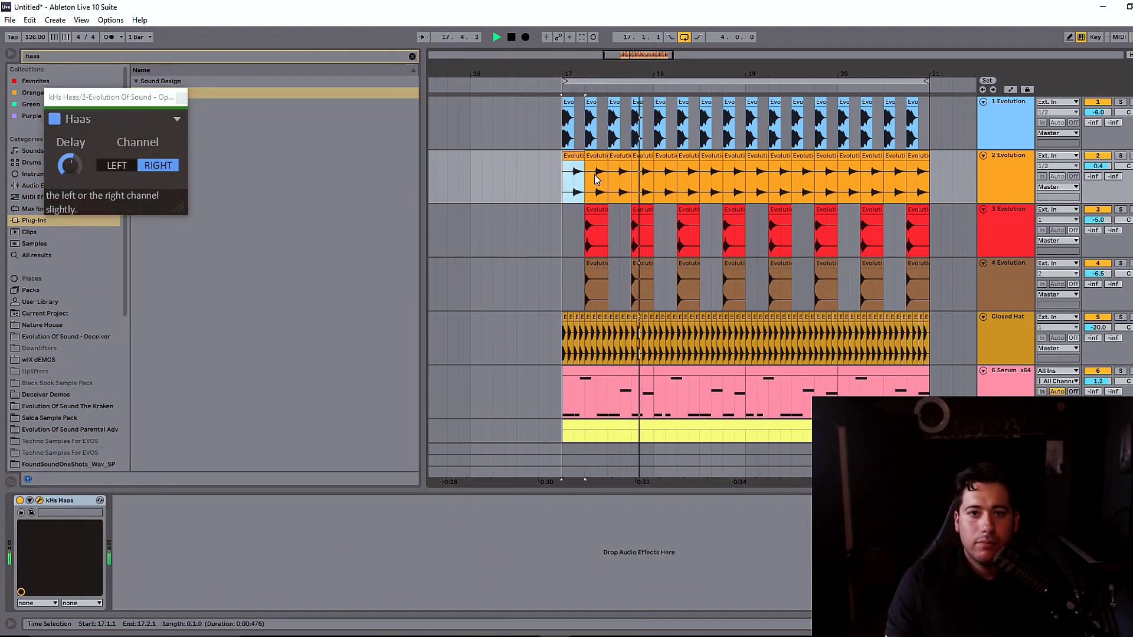
{"action": "left_click", "coordinate": [182, 98]}
Step: Check the mixer levels, transpose the lead clip's notes to F#2 and raise the lead track's volume to 2.3 dB
{"action": "key", "text": "Tab"}
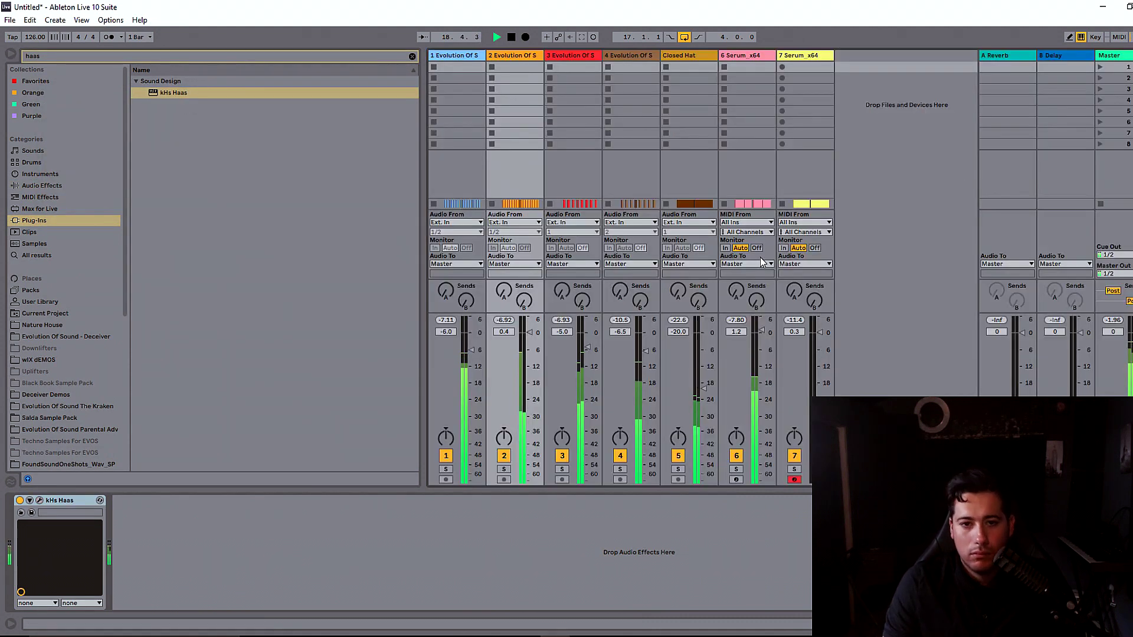
{"action": "key", "text": "Tab"}
{"action": "scroll", "coordinate": [826, 331], "scroll_direction": "down", "scroll_amount": 3}
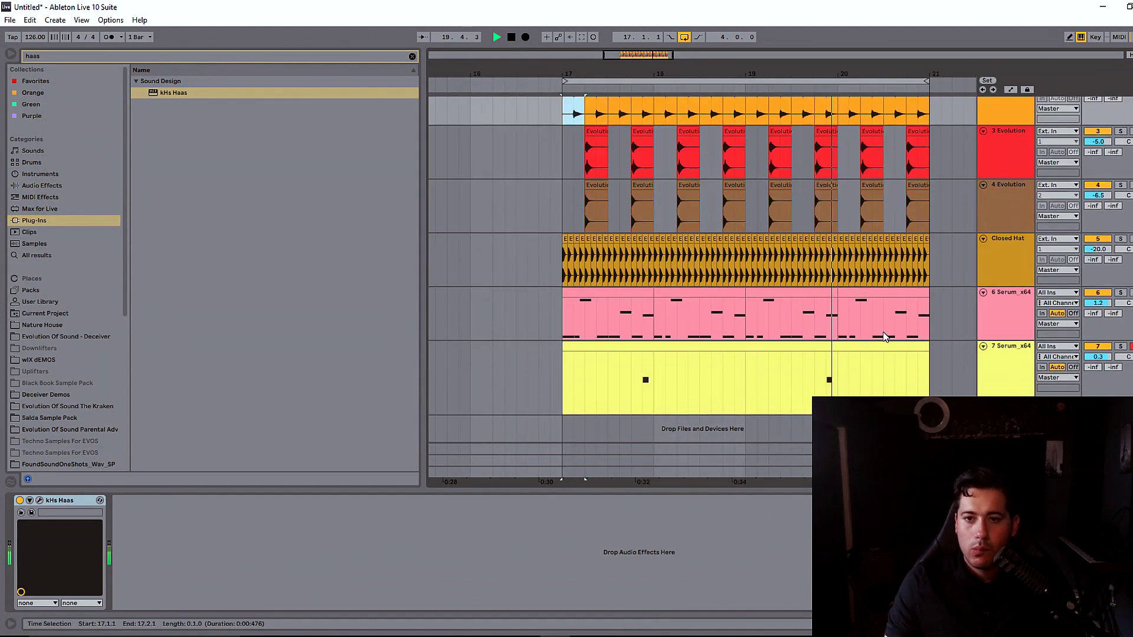
{"action": "double_click", "coordinate": [898, 346]}
{"action": "left_click", "coordinate": [397, 538]}
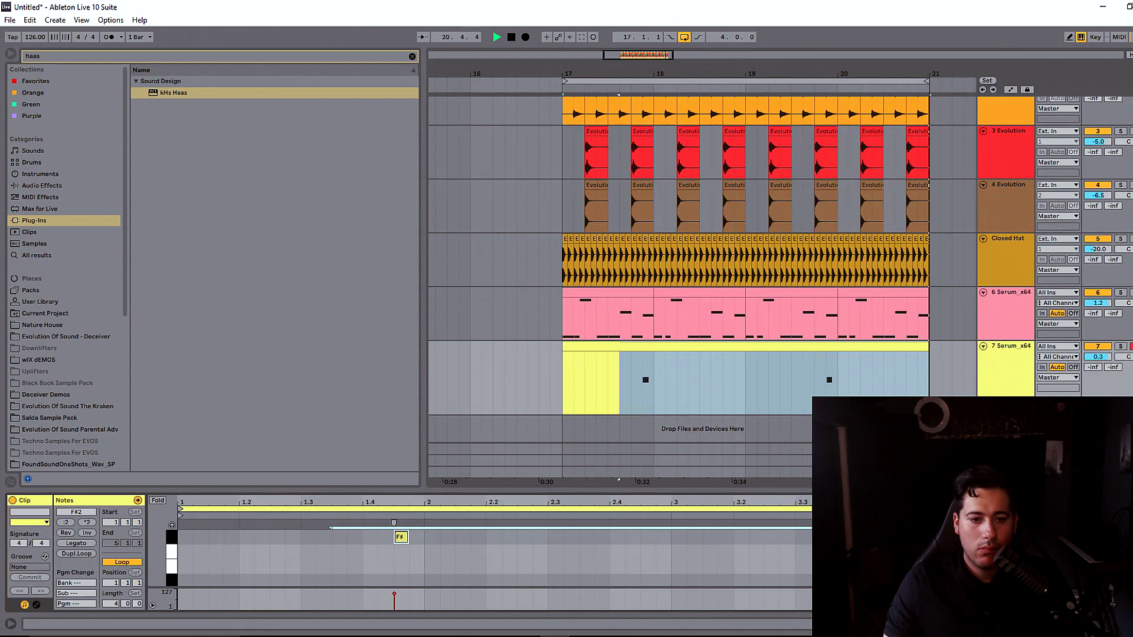
Step: Consolidate all closed hat clips from bar 17 to bar 21 into a single clip
{"action": "left_click_drag", "start_coordinate": [562, 265], "coordinate": [890, 229]}
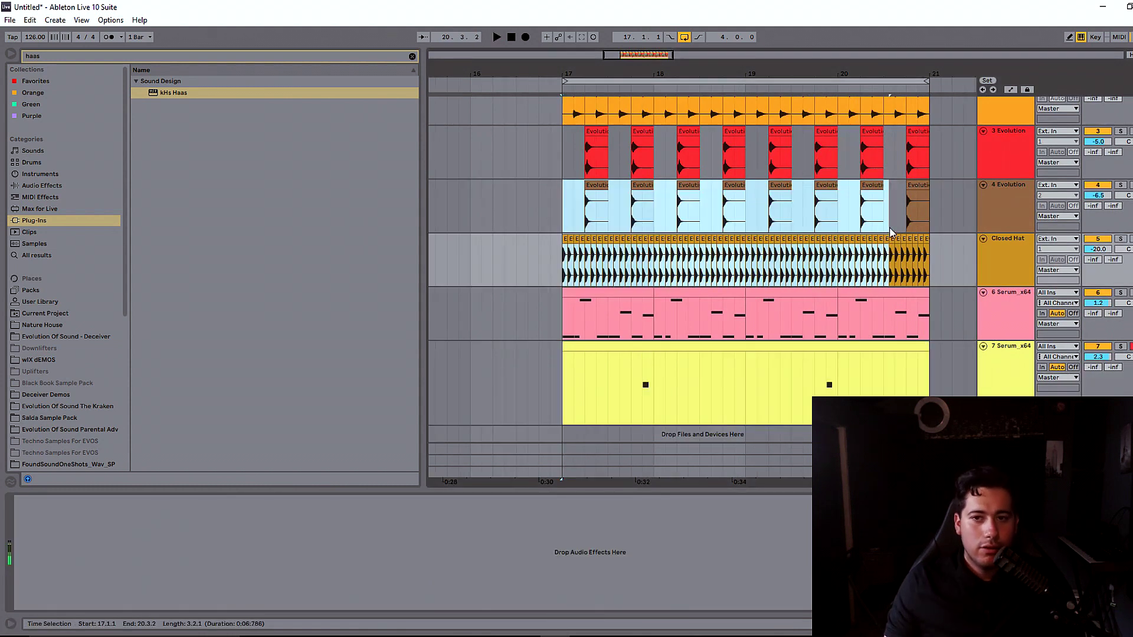
{"action": "left_click", "coordinate": [891, 238]}
{"action": "key", "text": "ctrl+j"}
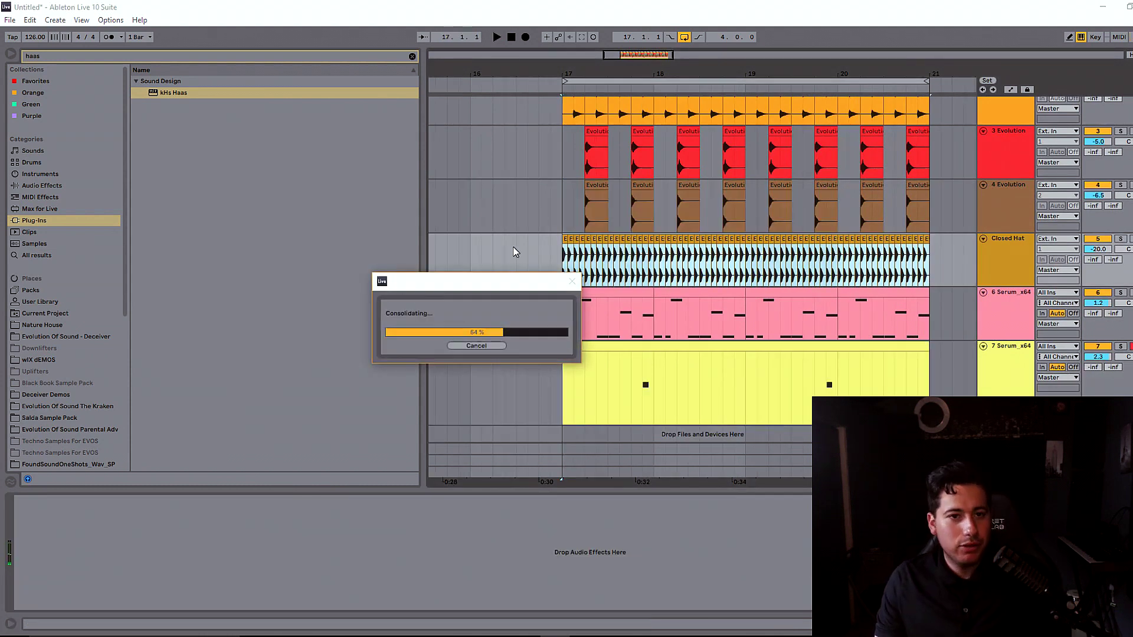
Step: Show the Groove Pool, browse the groove library to the MPC folder and look through its MPC 16 Swing grooves
{"action": "left_click", "coordinate": [47, 186]}
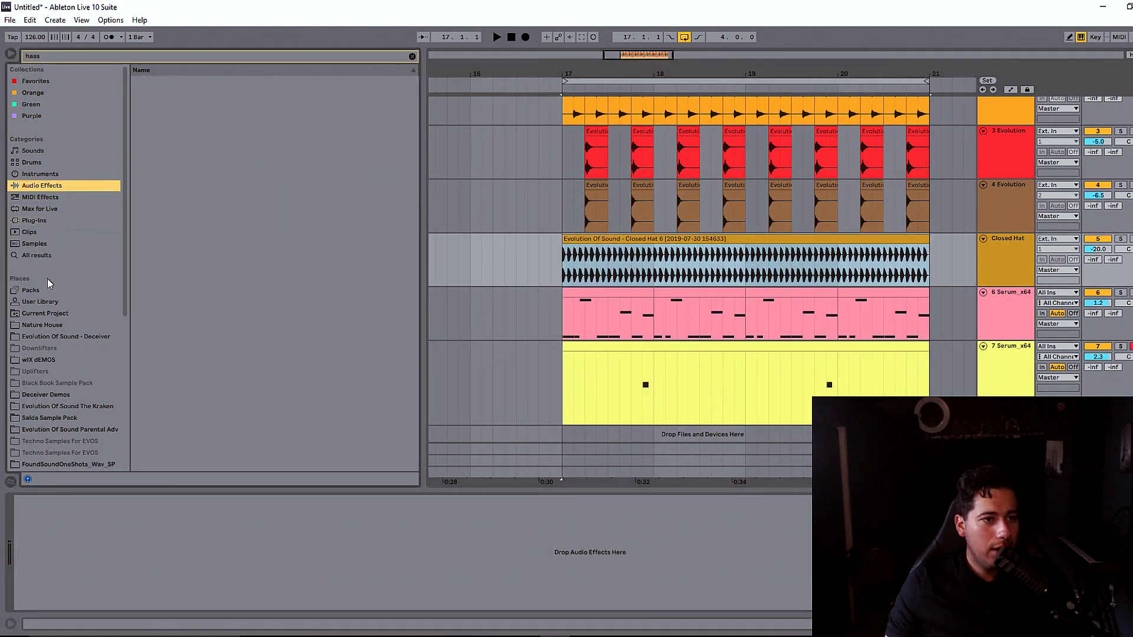
{"action": "left_click", "coordinate": [10, 482]}
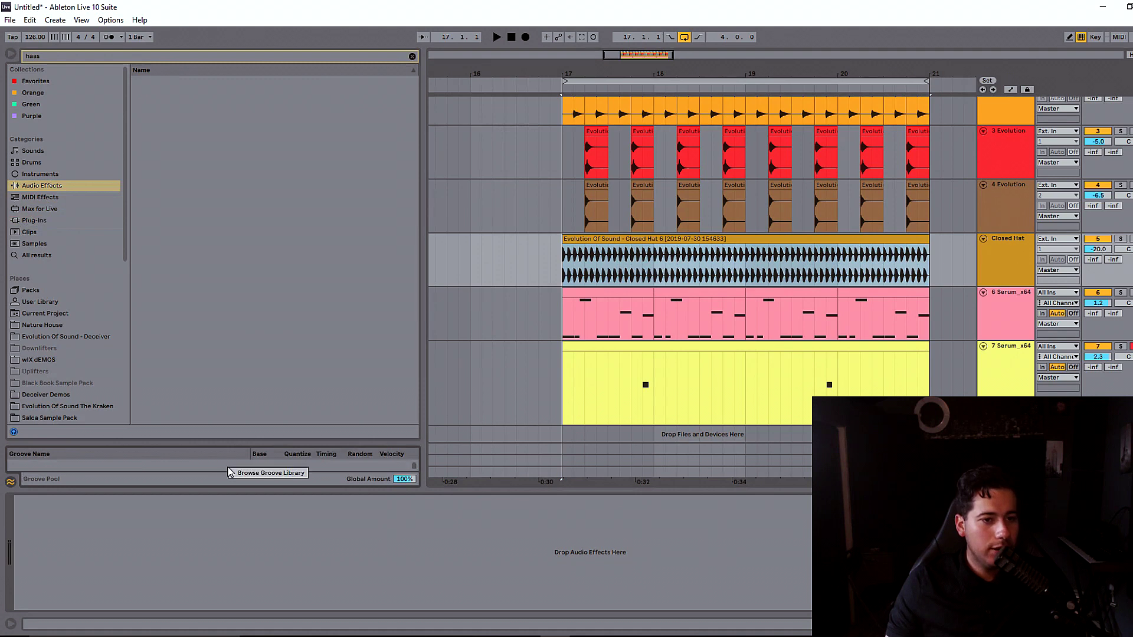
{"action": "left_click", "coordinate": [252, 474]}
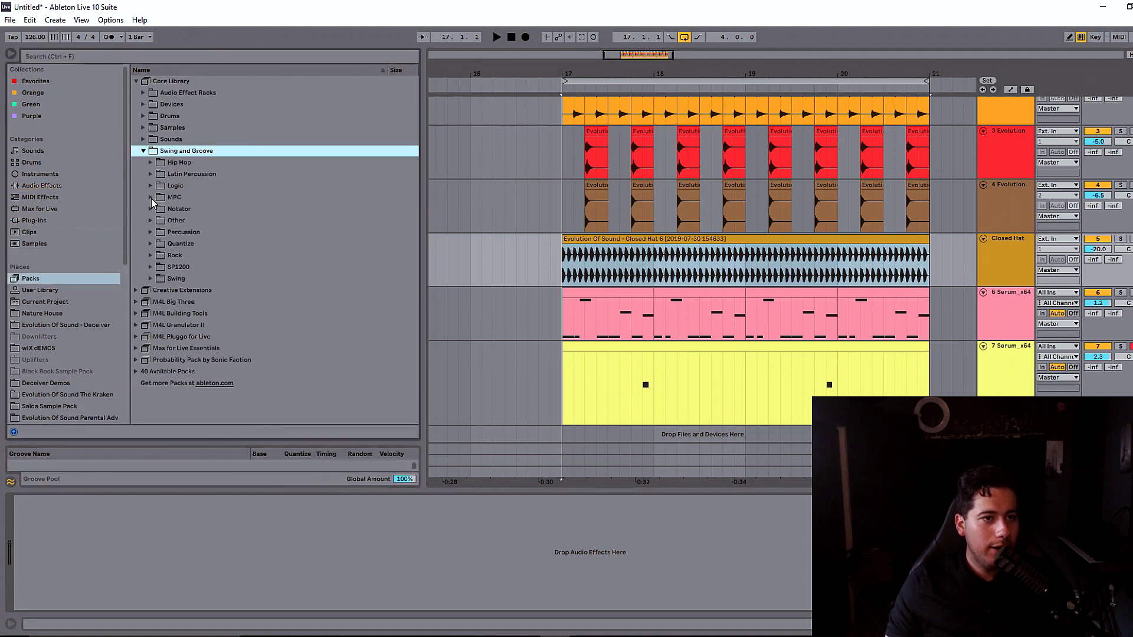
{"action": "left_click", "coordinate": [151, 198]}
{"action": "scroll", "coordinate": [271, 301], "scroll_direction": "down", "scroll_amount": 8}
{"action": "left_click", "coordinate": [200, 290]}
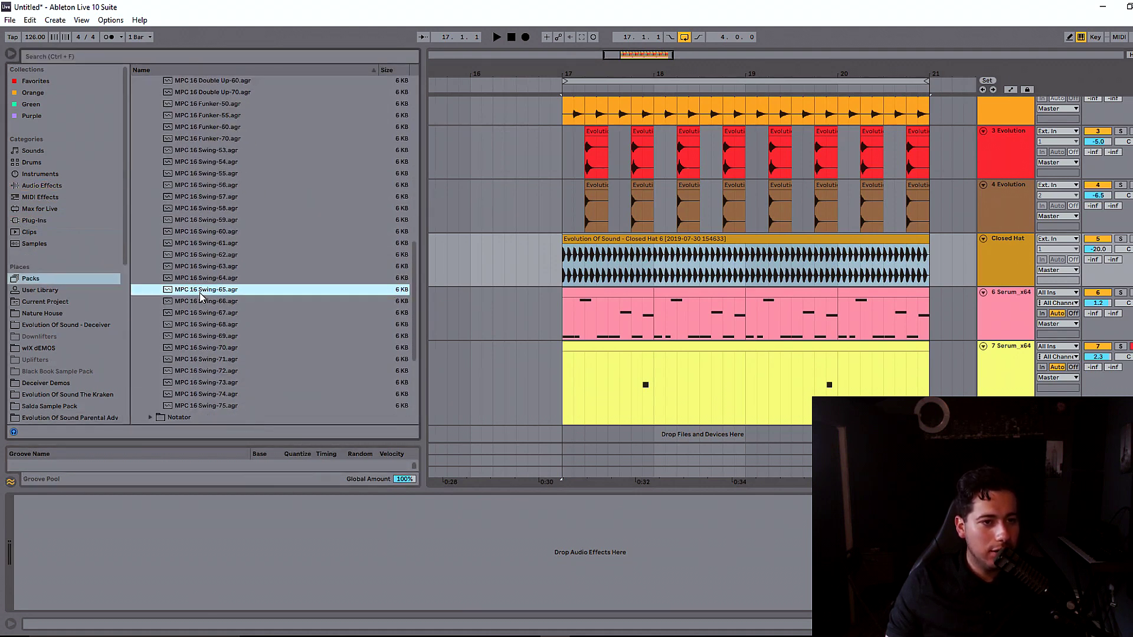
{"action": "scroll", "coordinate": [239, 290], "scroll_direction": "up", "scroll_amount": 4}
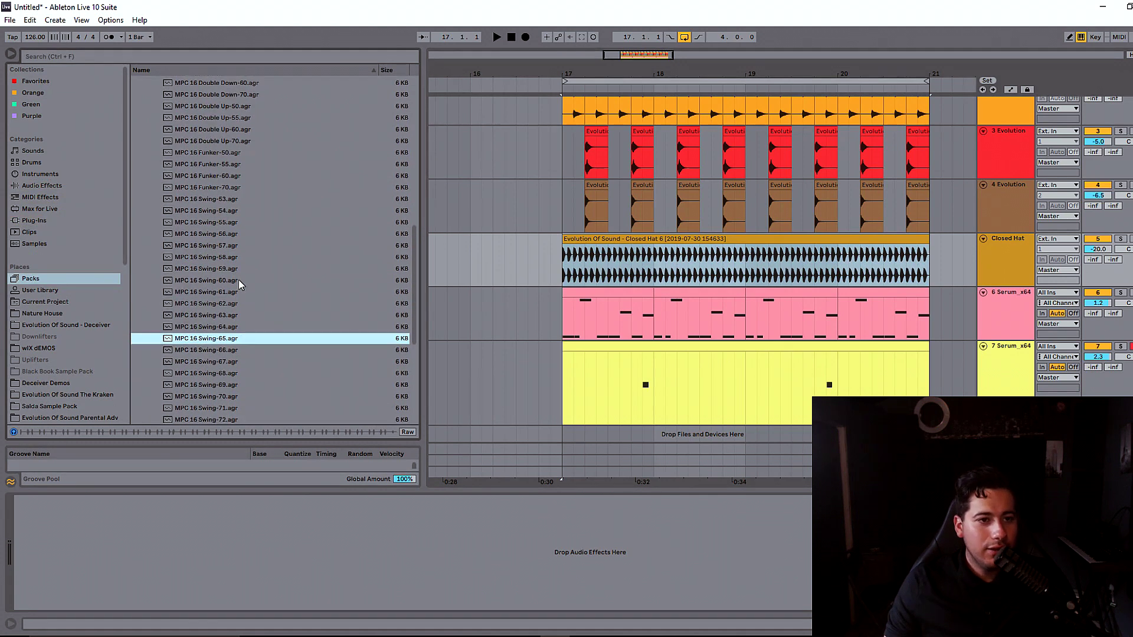
{"action": "left_click", "coordinate": [246, 283]}
Step: Hot-swap the closed hat clip's groove to MPC 16 Swing-54 and commit it to the clip
{"action": "left_click", "coordinate": [1003, 271]}
{"action": "left_click", "coordinate": [711, 253]}
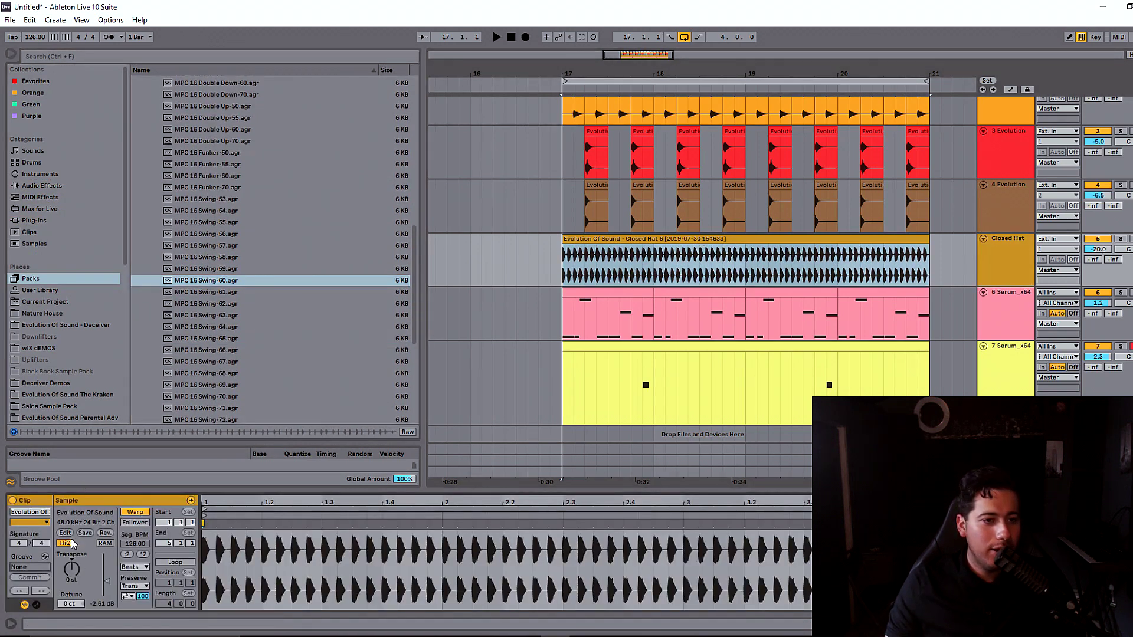
{"action": "left_click", "coordinate": [45, 557]}
{"action": "scroll", "coordinate": [239, 363], "scroll_direction": "up", "scroll_amount": 5}
{"action": "left_click", "coordinate": [234, 372]}
{"action": "scroll", "coordinate": [234, 373], "scroll_direction": "down", "scroll_amount": 5}
{"action": "left_click", "coordinate": [223, 278]}
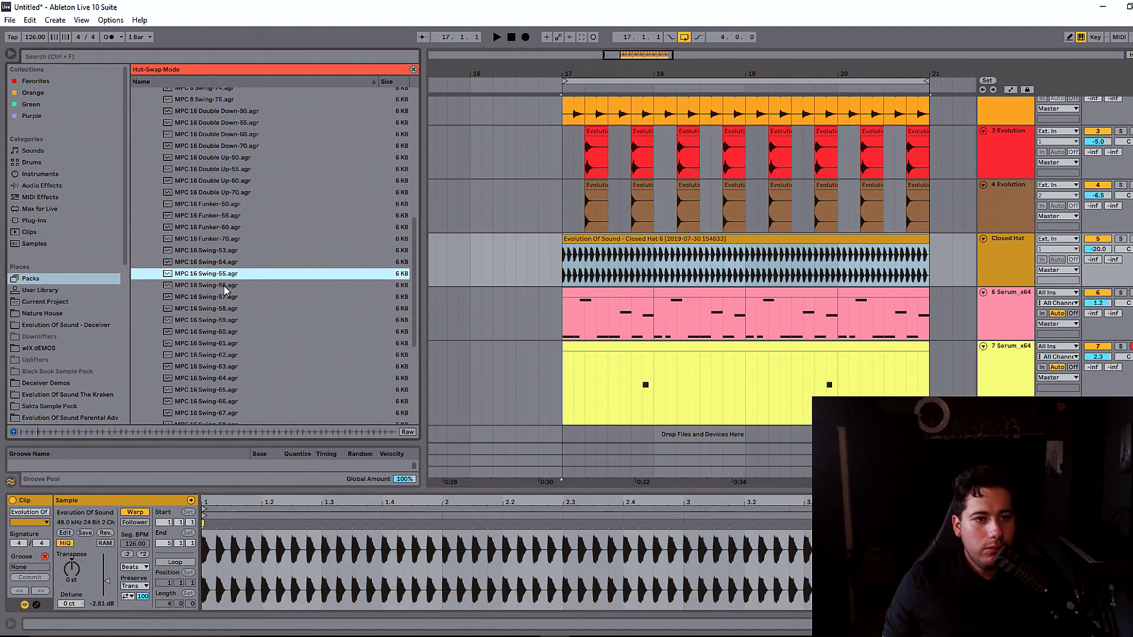
{"action": "left_click", "coordinate": [227, 286]}
{"action": "left_click", "coordinate": [223, 262]}
{"action": "left_click_drag", "start_coordinate": [143, 556], "coordinate": [34, 568]}
{"action": "left_click", "coordinate": [34, 579]}
Step: Play the loop and lower the Closed Hat track's volume to -21.2 dB
{"action": "key", "text": "space"}
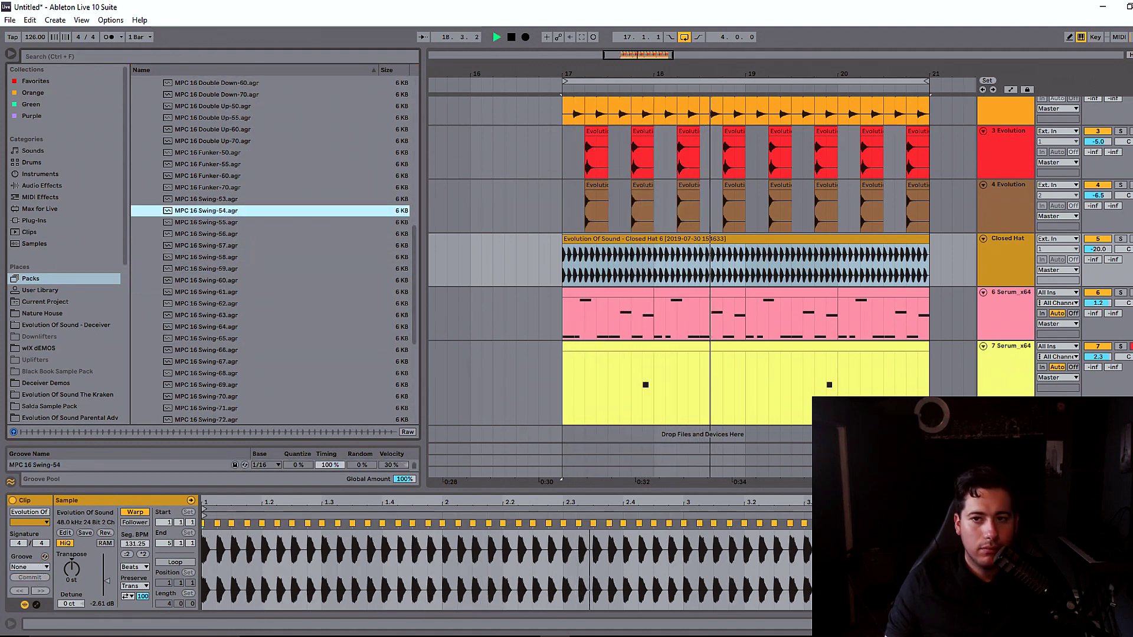
{"action": "left_click_drag", "start_coordinate": [1099, 249], "coordinate": [1099, 256]}
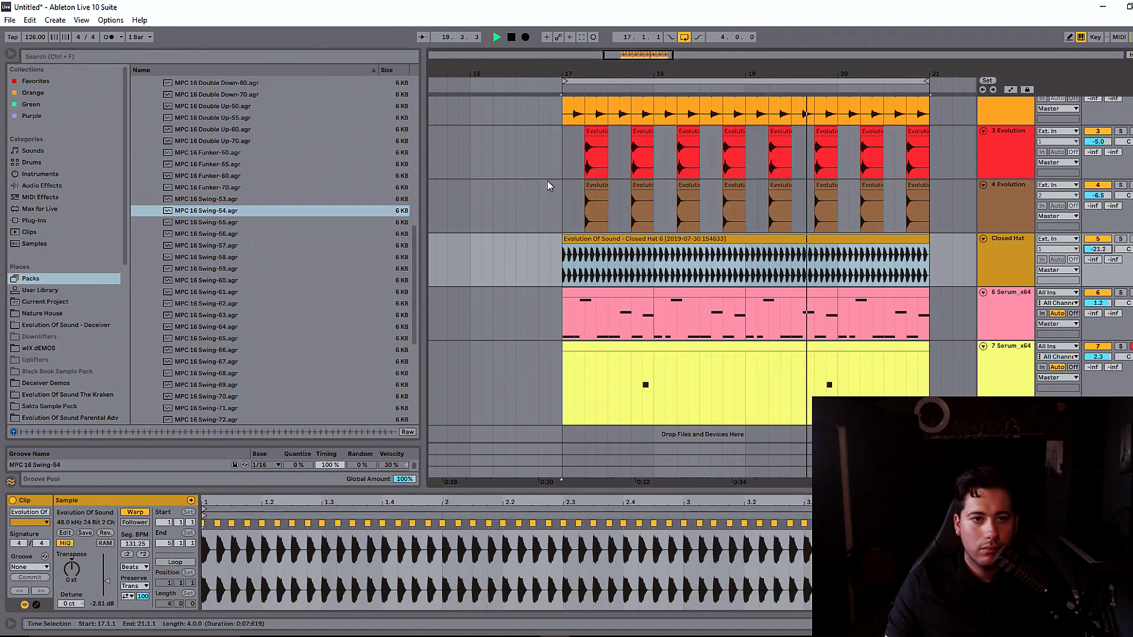
{"action": "key", "text": "minus"}
{"action": "scroll", "coordinate": [724, 224], "scroll_direction": "down", "scroll_amount": 1}
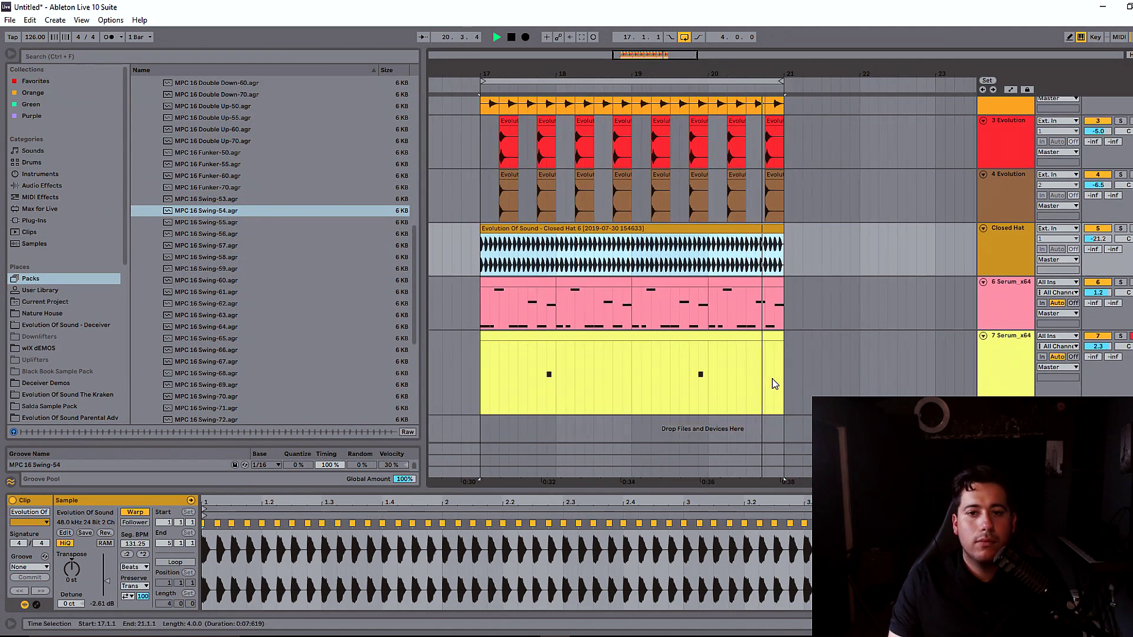
Step: Insert a new audio track below the lead track and name it Vocal
{"action": "left_click", "coordinate": [1032, 392]}
{"action": "key", "text": "ctrl+t"}
{"action": "type", "text": "Vocal"}
Step: Browse the Evolution Of Sound - Deceiver pack to the Phrases folder in VOCALS and preview the Dance With Me sample
{"action": "left_click", "coordinate": [66, 325]}
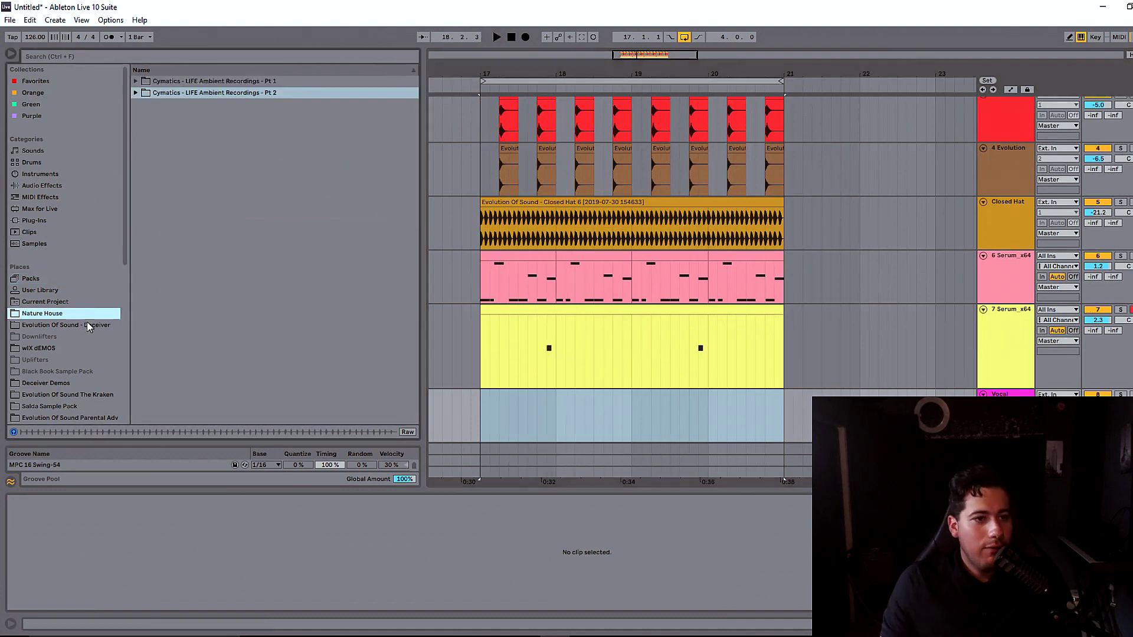
{"action": "left_click", "coordinate": [152, 185]}
{"action": "left_click", "coordinate": [144, 151]}
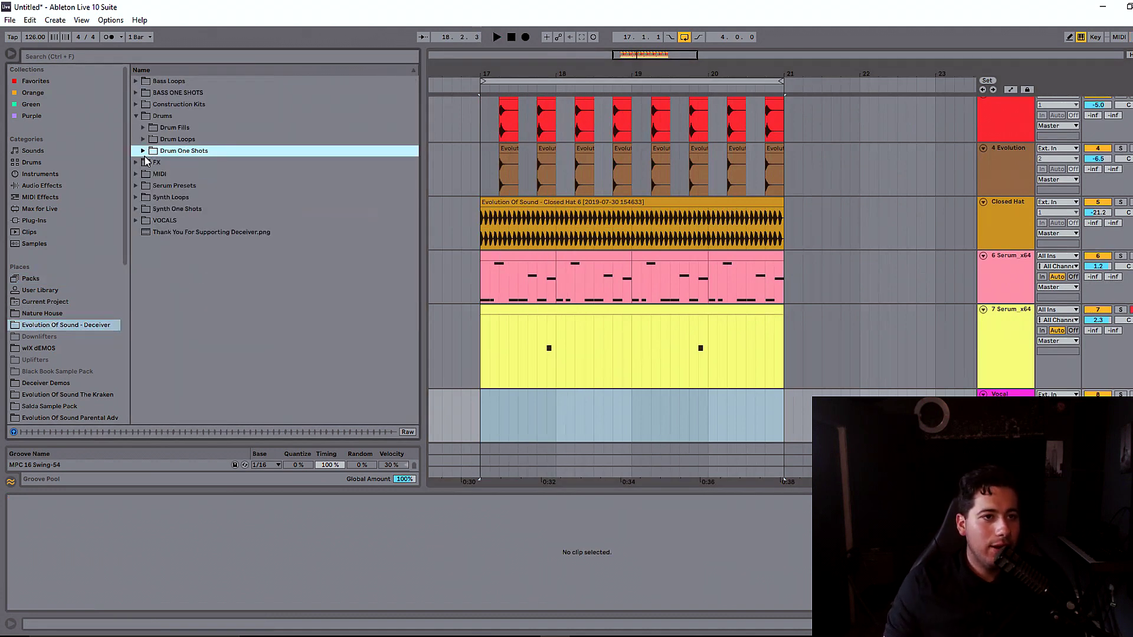
{"action": "left_click", "coordinate": [137, 220]}
{"action": "left_click", "coordinate": [146, 210]}
{"action": "left_click", "coordinate": [203, 267]}
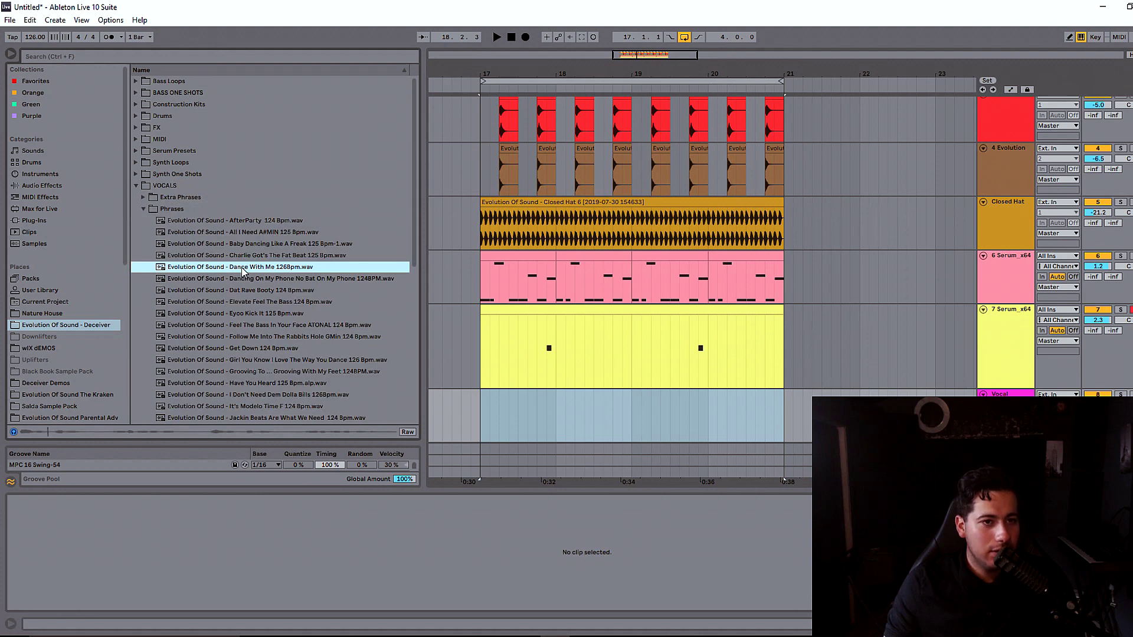
Step: Try the Baby Dancing Like A Freak phrase on the Vocal track from bar 17, with the track volume at -1.7 dB
{"action": "left_click", "coordinate": [232, 244]}
{"action": "left_click_drag", "start_coordinate": [248, 236], "coordinate": [489, 413]}
{"action": "key", "text": "space"}
{"action": "left_click_drag", "start_coordinate": [1097, 378], "coordinate": [1097, 387]}
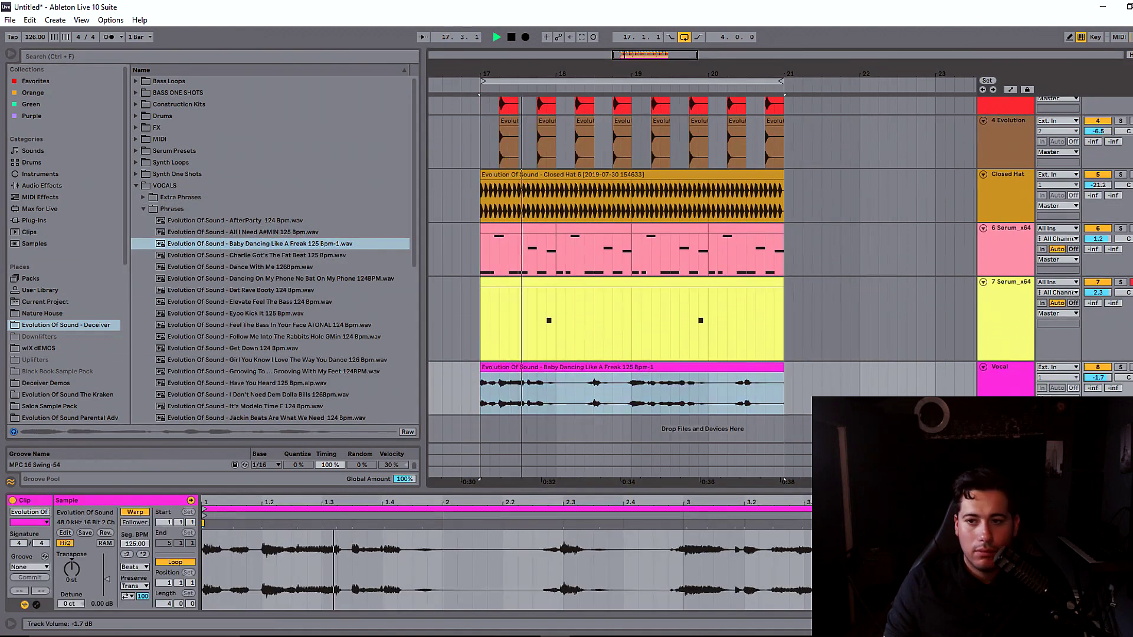
Step: Place the AfterParty vocal phrase at bar 17, duplicate it to bar 19 and set the Vocal track's volume to -10.0 dB
{"action": "left_click_drag", "start_coordinate": [234, 223], "coordinate": [490, 389]}
{"action": "left_click_drag", "start_coordinate": [1098, 378], "coordinate": [1098, 394]}
{"action": "left_click", "coordinate": [608, 367]}
{"action": "key", "text": "ctrl+d"}
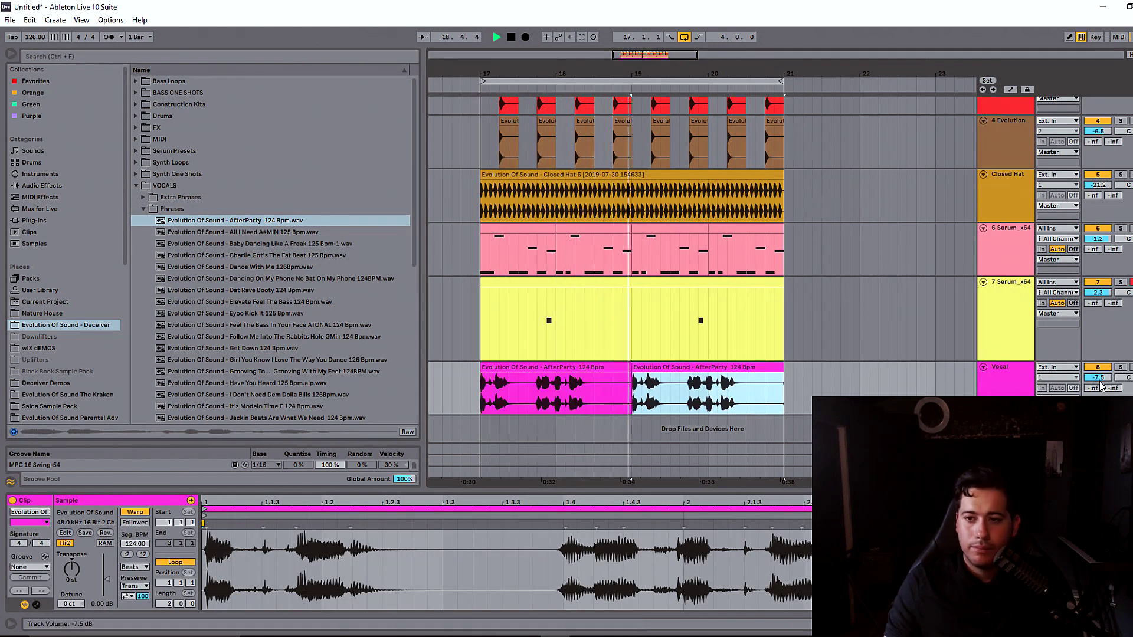
{"action": "left_click_drag", "start_coordinate": [1098, 378], "coordinate": [1098, 377]}
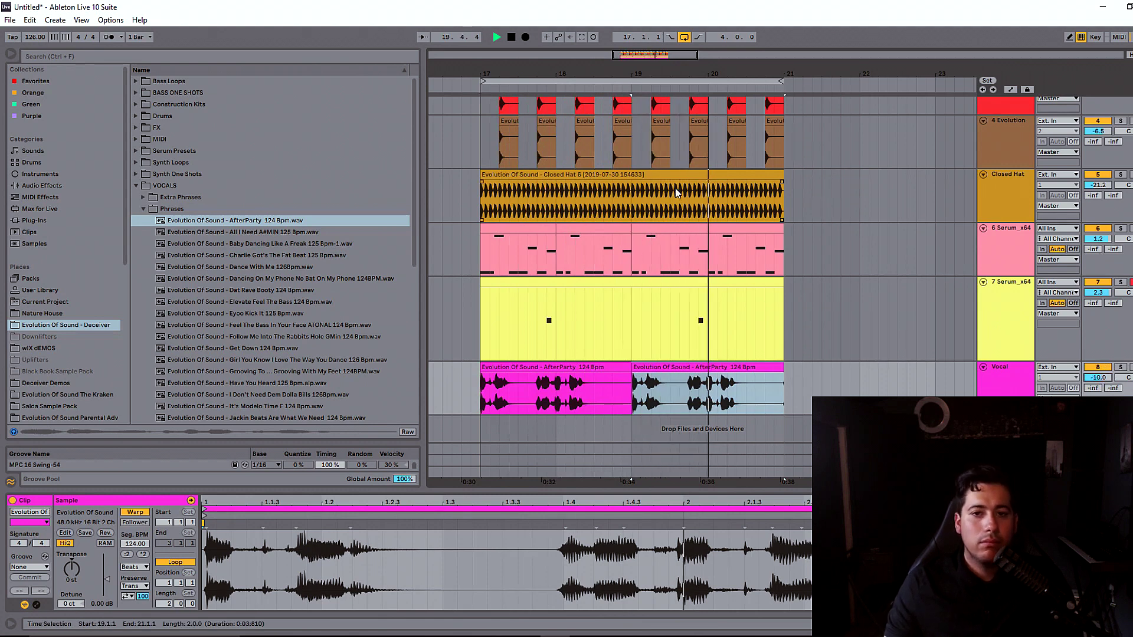
Step: Open the lead clip in an enlarged note editor and move its first F#3 note to 1.2.3
{"action": "left_click", "coordinate": [587, 282]}
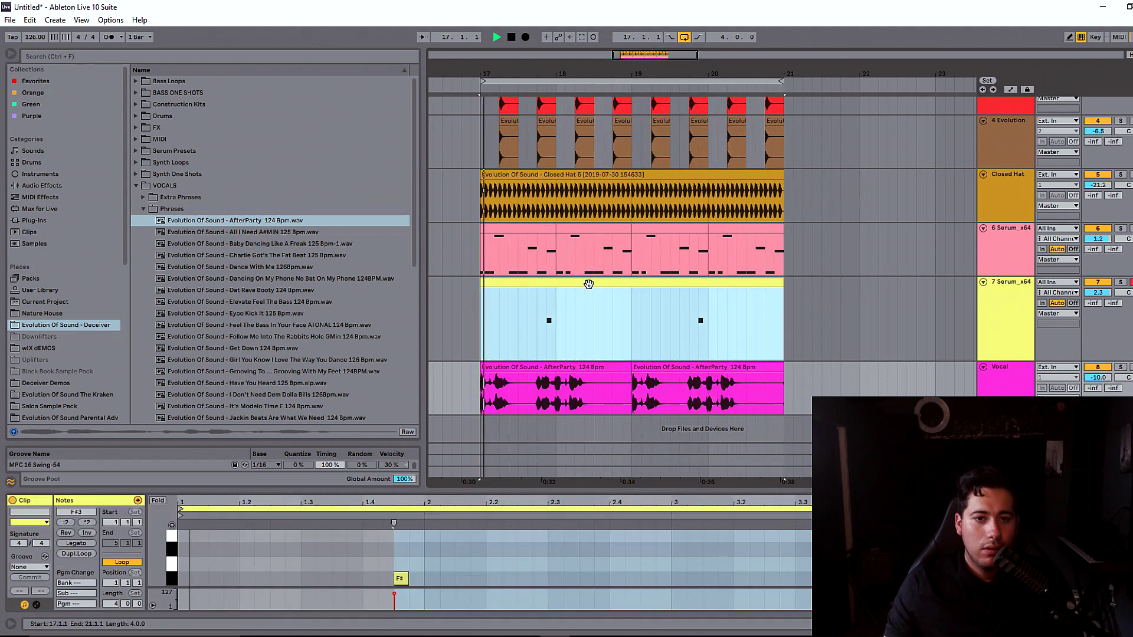
{"action": "key", "text": "space"}
{"action": "left_click_drag", "start_coordinate": [503, 491], "coordinate": [500, 413]}
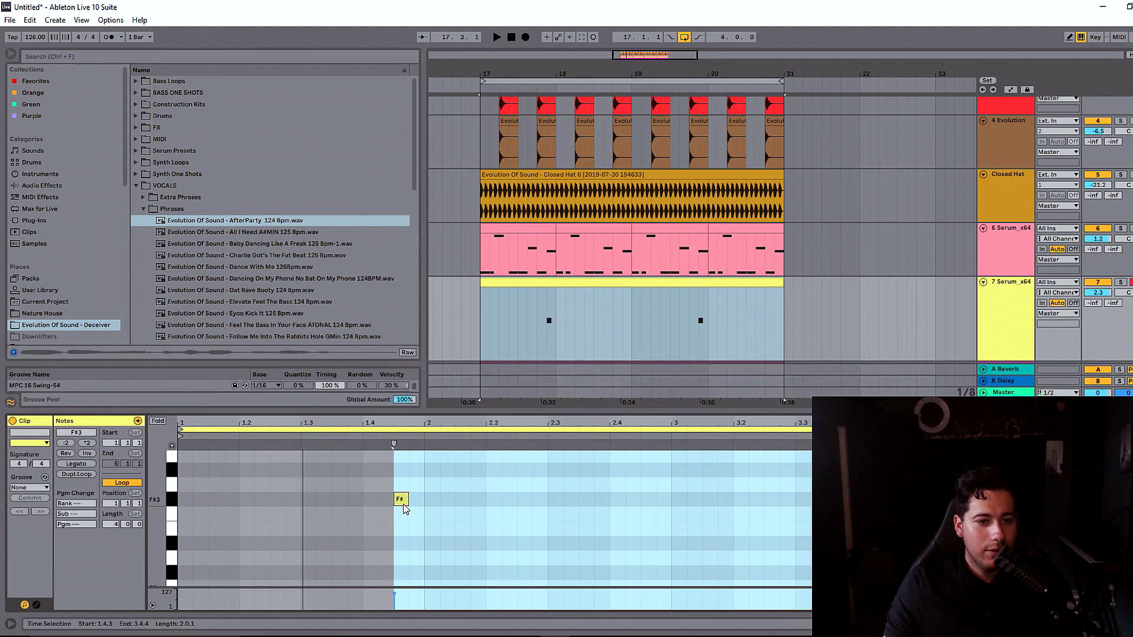
{"action": "left_click_drag", "start_coordinate": [405, 509], "coordinate": [279, 500]}
{"action": "key", "text": "space"}
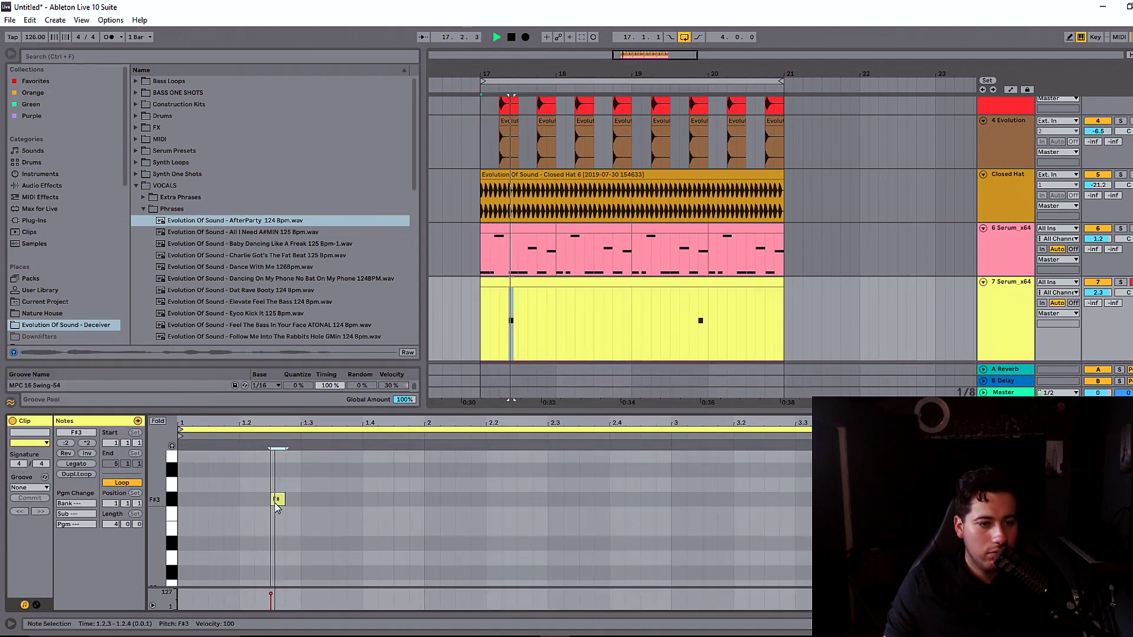
Step: Repeat the lead's one-bar F#3 pattern through the four-bar clip and delete the leftover original note
{"action": "left_click_drag", "start_coordinate": [383, 513], "coordinate": [424, 512]}
{"action": "left_click", "coordinate": [278, 500]}
{"action": "key", "text": "ctrl+d"}
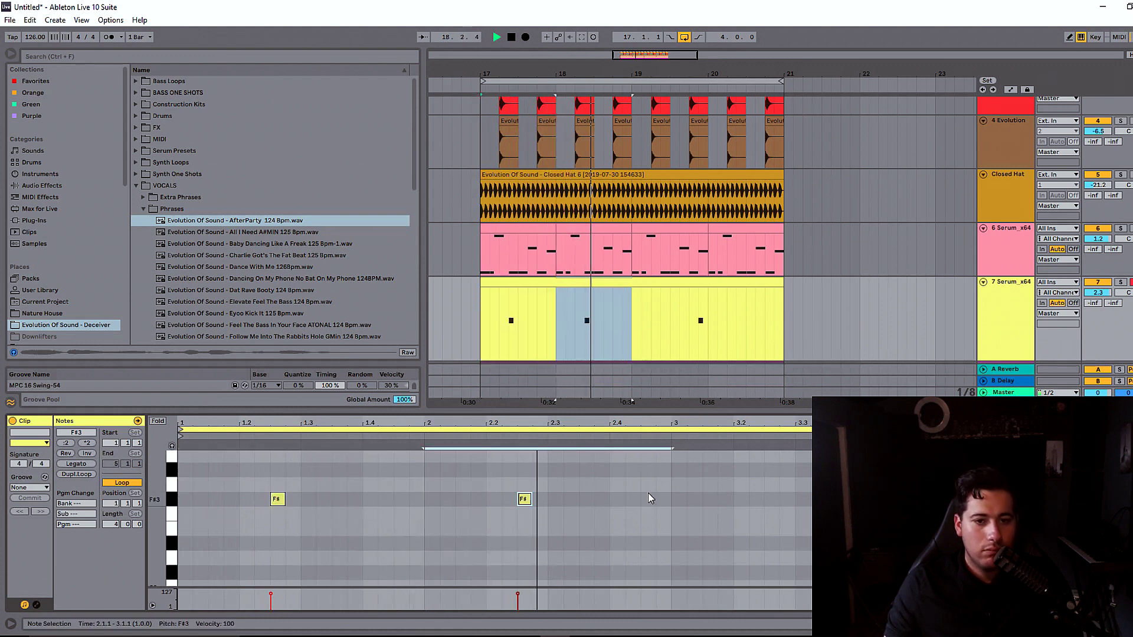
{"action": "key", "text": "ctrl+d"}
{"action": "left_click", "coordinate": [894, 499]}
{"action": "key", "text": "Delete"}
{"action": "left_click_drag", "start_coordinate": [920, 532], "coordinate": [669, 445]}
{"action": "key", "text": "ctrl+d"}
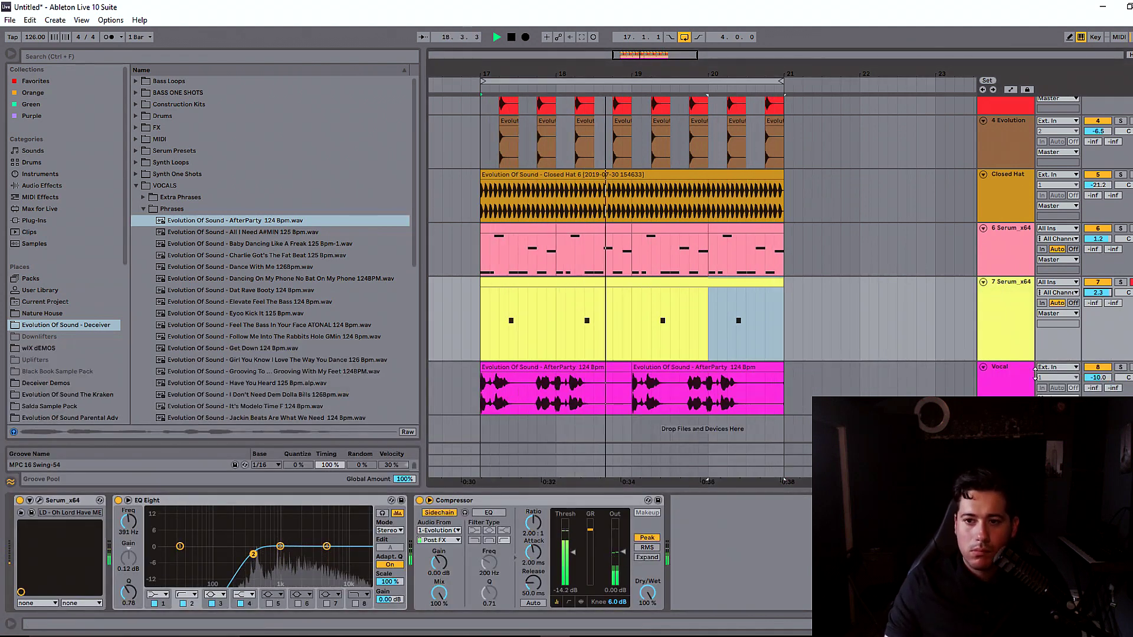
{"action": "left_click", "coordinate": [1006, 472]}
{"action": "left_click", "coordinate": [983, 471]}
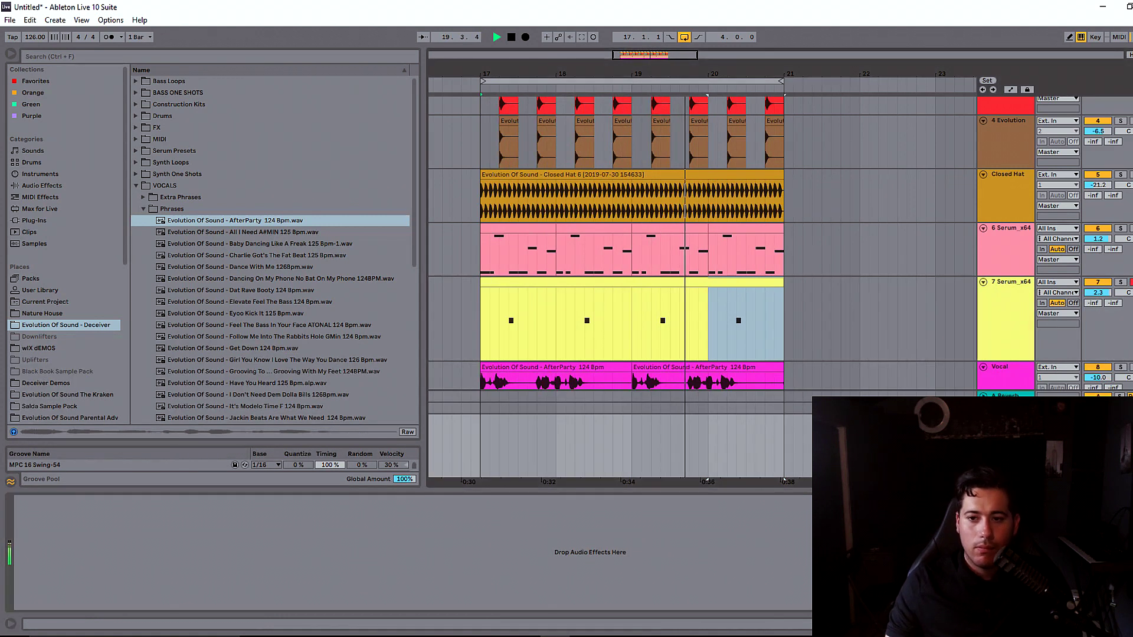
{"action": "left_click", "coordinate": [731, 286]}
{"action": "scroll", "coordinate": [743, 317], "scroll_direction": "down", "scroll_amount": 2}
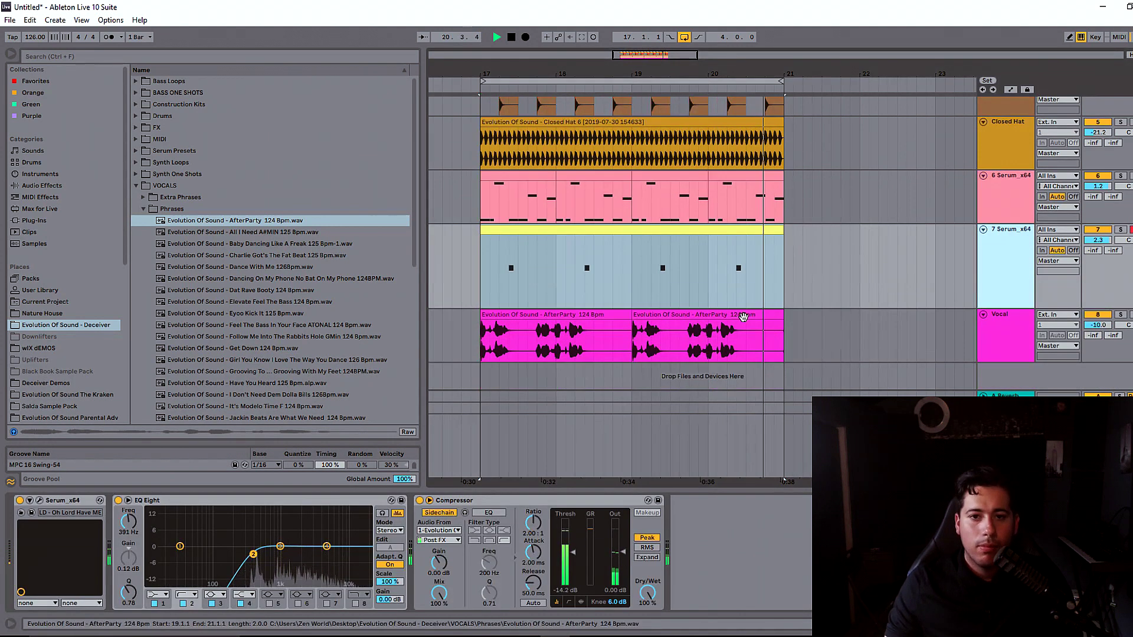
Step: Stop playback, search the audio effects for EQ and add EQ Eight to the Vocal track
{"action": "left_click", "coordinate": [998, 356]}
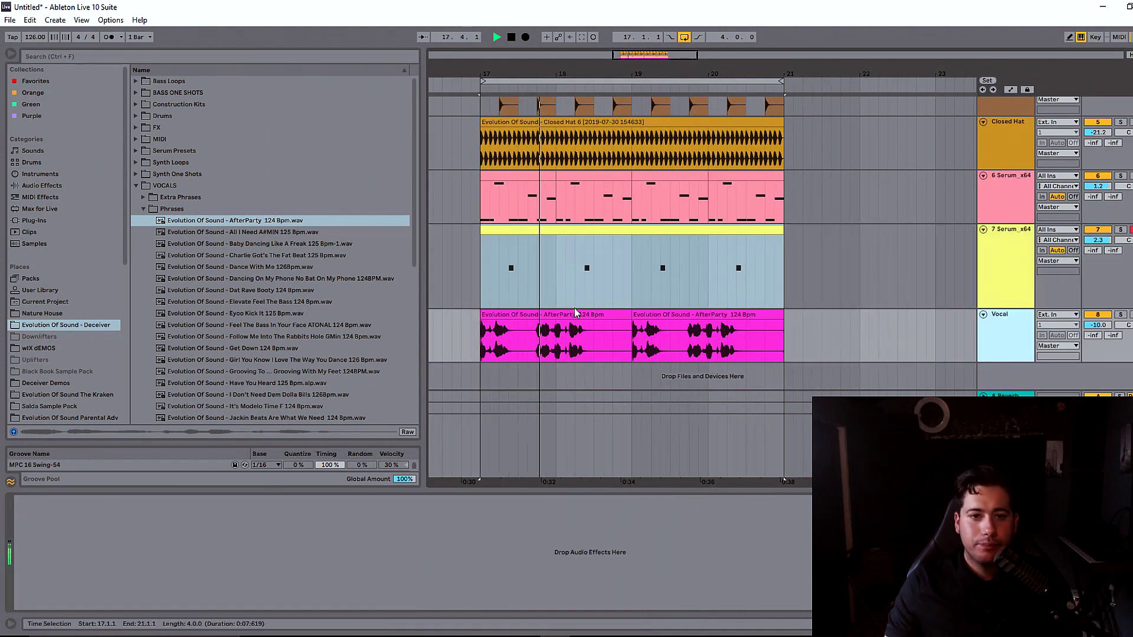
{"action": "left_click", "coordinate": [569, 314]}
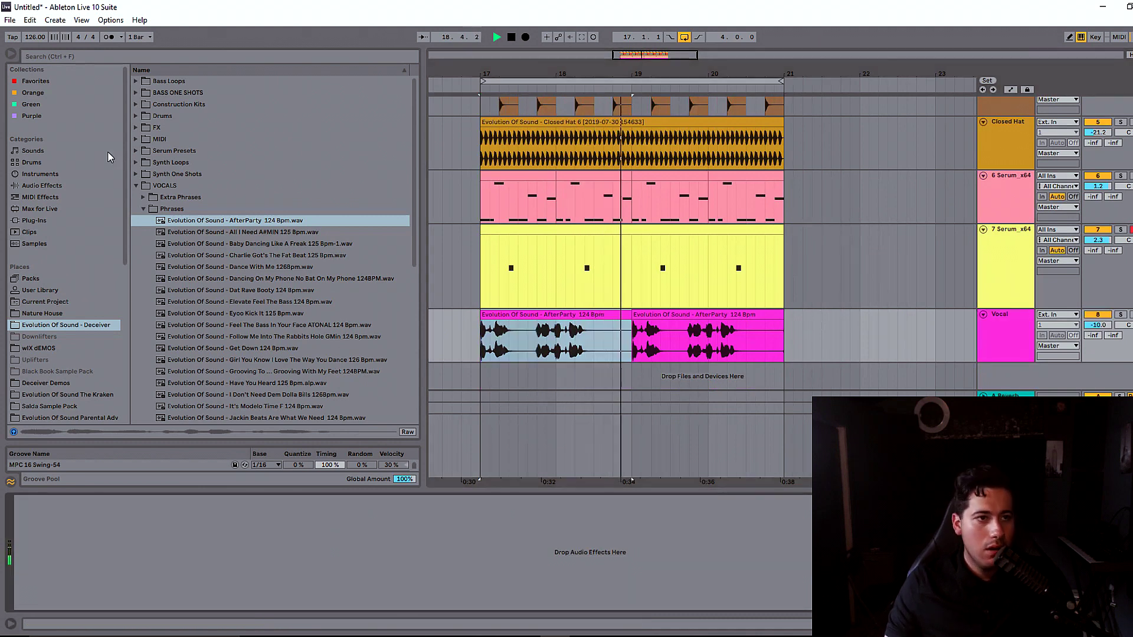
{"action": "key", "text": "space"}
{"action": "left_click", "coordinate": [42, 185]}
{"action": "type", "text": "EQ"}
{"action": "left_click_drag", "start_coordinate": [167, 106], "coordinate": [833, 308]}
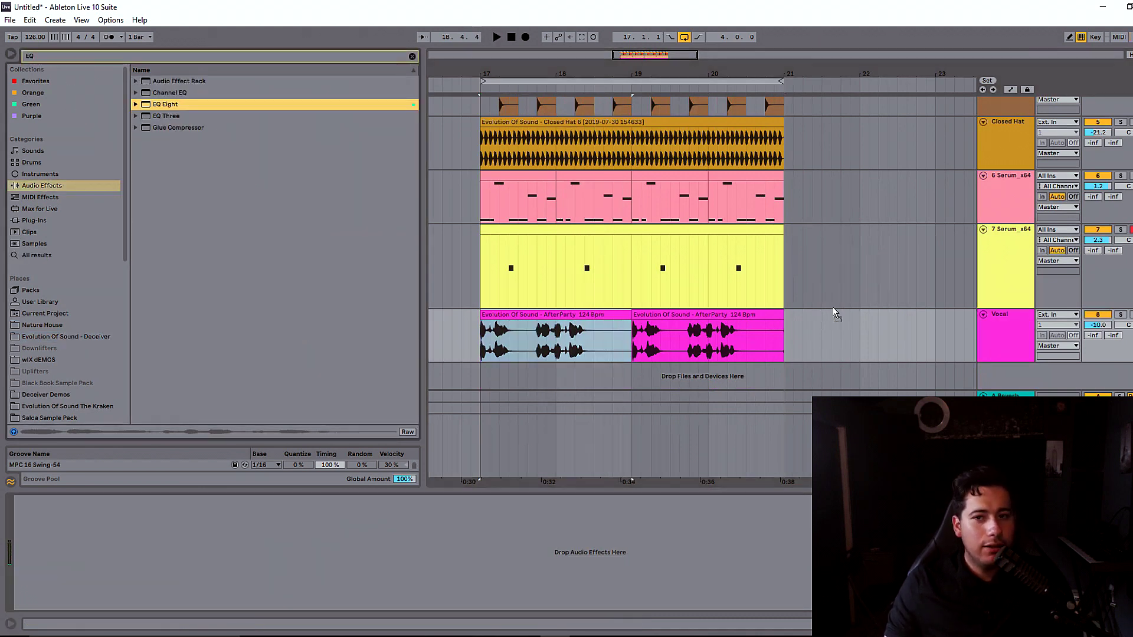
{"action": "left_click_drag", "start_coordinate": [977, 343], "coordinate": [980, 343]}
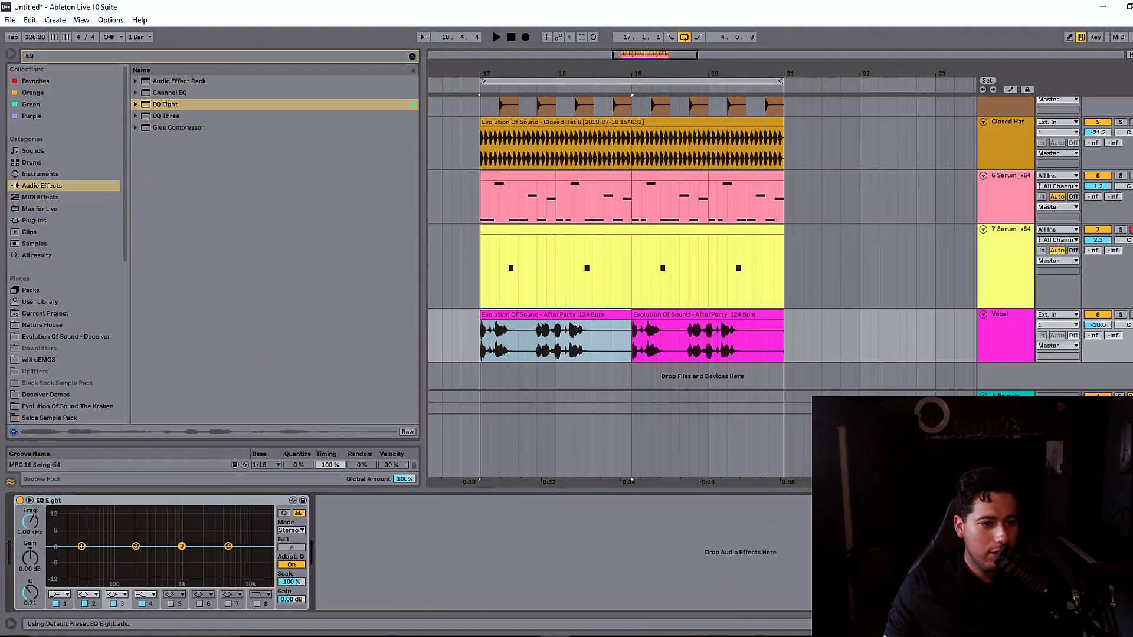
Step: Shape the vocal's EQ Eight during playback with a low cut on band 2 and band 4 at 1.63 kHz, 2.36 dB
{"action": "left_click", "coordinate": [83, 531]}
{"action": "key", "text": "space"}
{"action": "left_click_drag", "start_coordinate": [137, 555], "coordinate": [196, 540]}
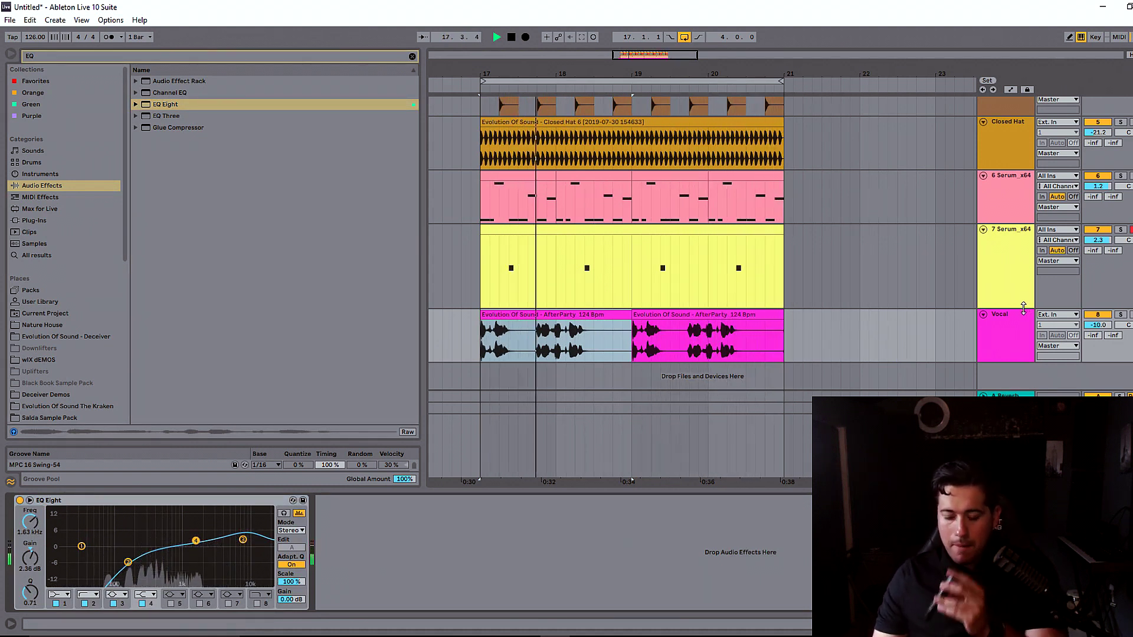
Step: Insert a new audio track below the Closed Hat track and name it Rides
{"action": "scroll", "coordinate": [804, 230], "scroll_direction": "up", "scroll_amount": 6}
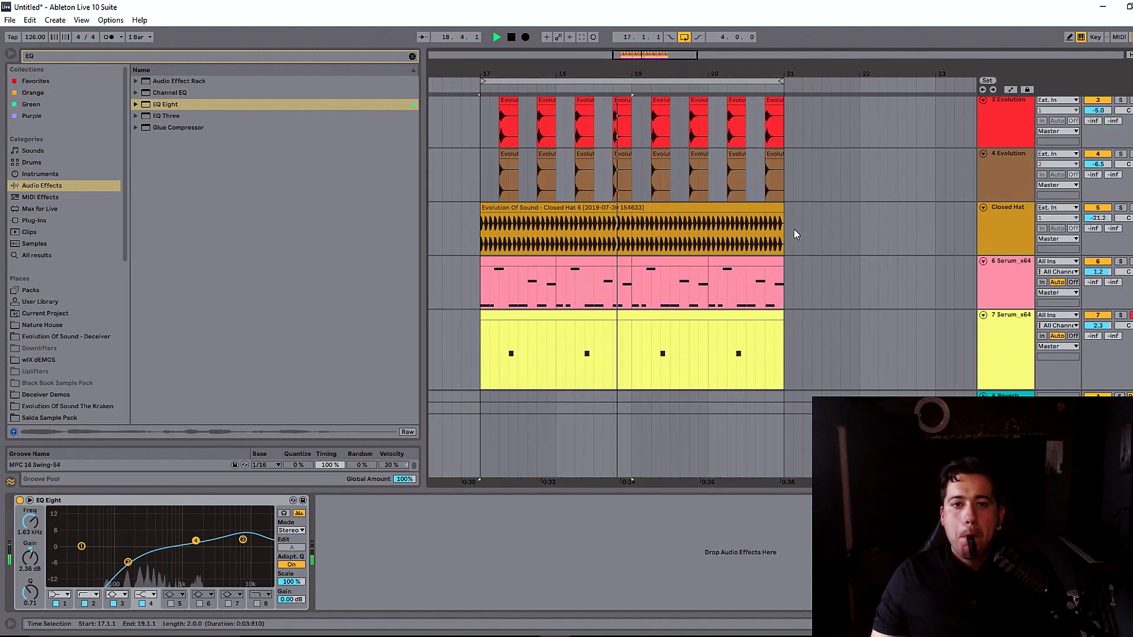
{"action": "left_click_drag", "start_coordinate": [628, 55], "coordinate": [628, 68]}
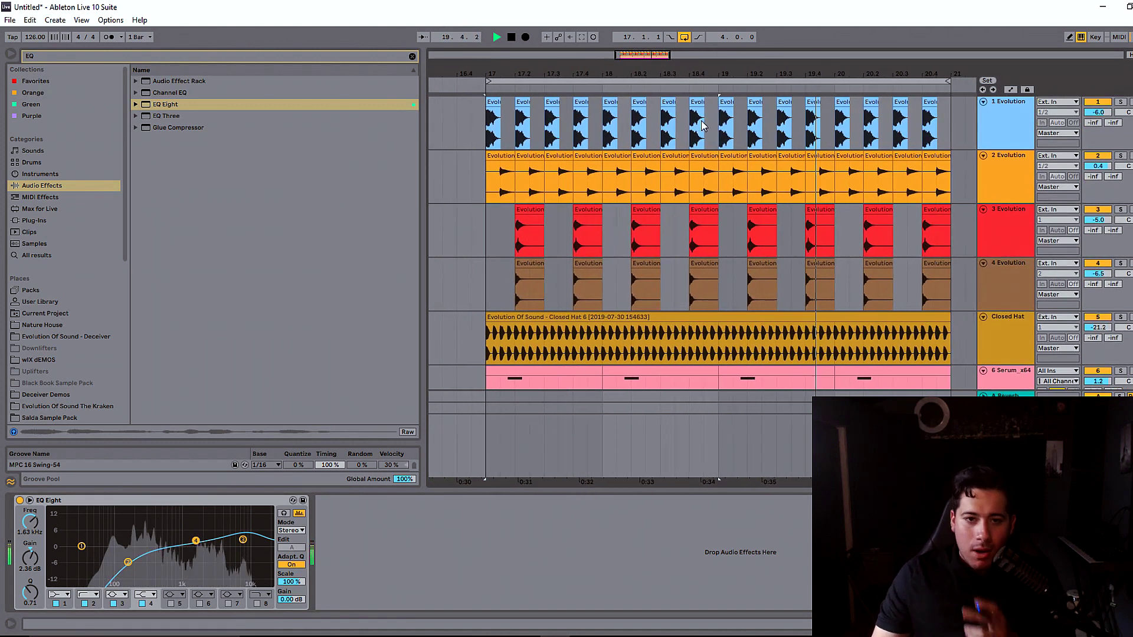
{"action": "scroll", "coordinate": [948, 228], "scroll_direction": "down", "scroll_amount": 3}
{"action": "left_click", "coordinate": [991, 236]}
{"action": "key", "text": "ctrl+t"}
{"action": "key", "text": "ctrl+r"}
{"action": "type", "text": "R"}
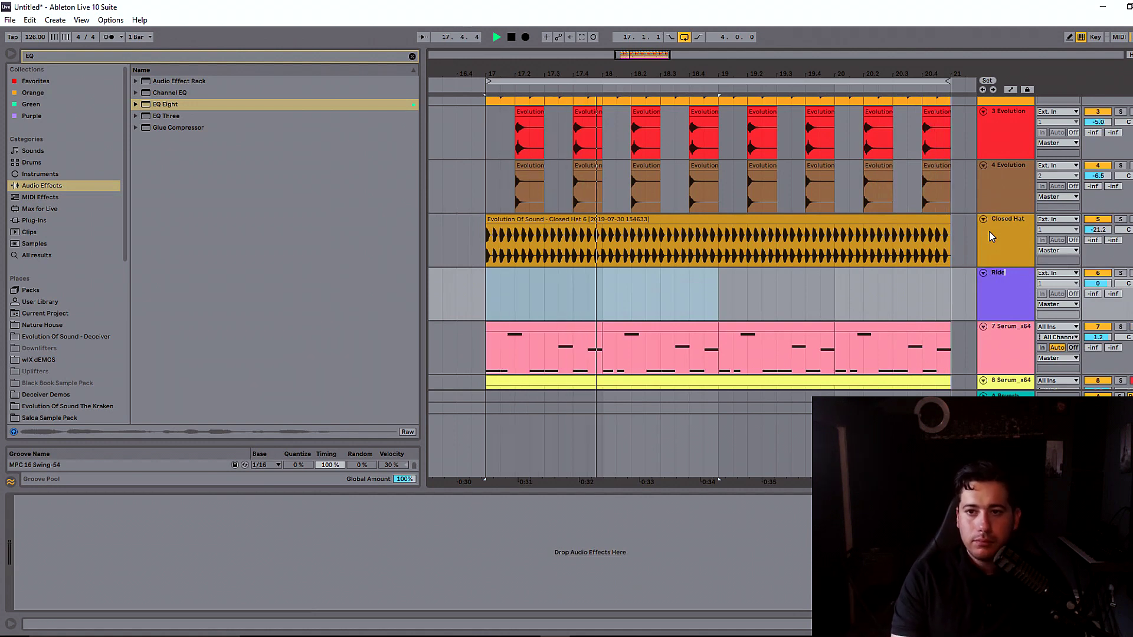
Step: Clear the browser search, open the Drum One Shots Rides folder in the Evolution Of Sound - Deceiver pack and preview the ride samples
{"action": "left_click", "coordinate": [95, 336]}
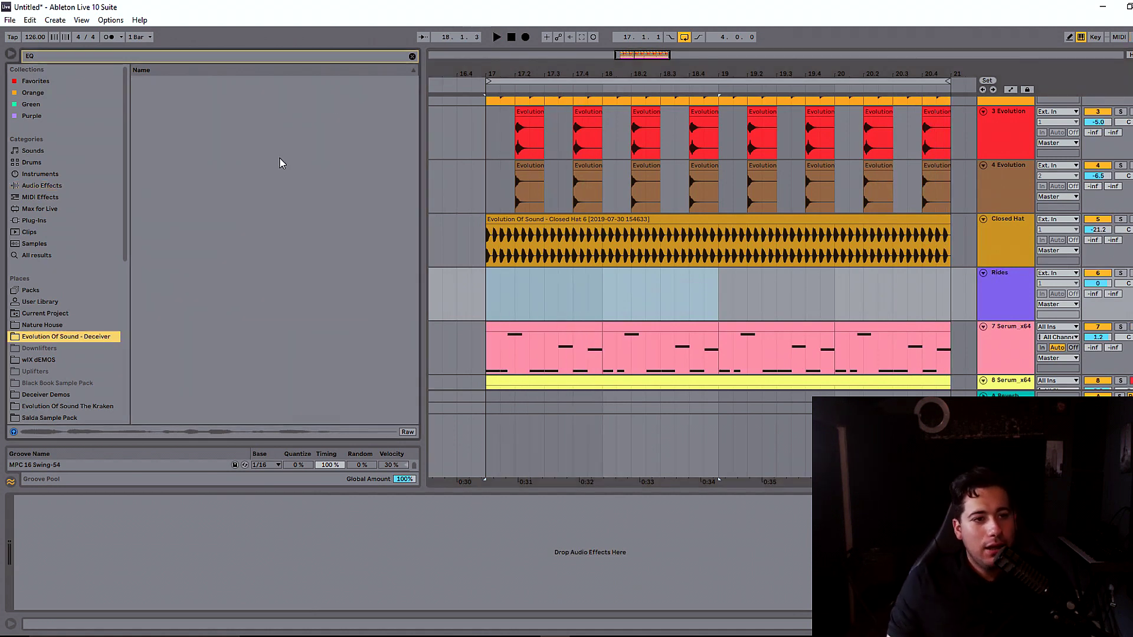
{"action": "left_click", "coordinate": [412, 56]}
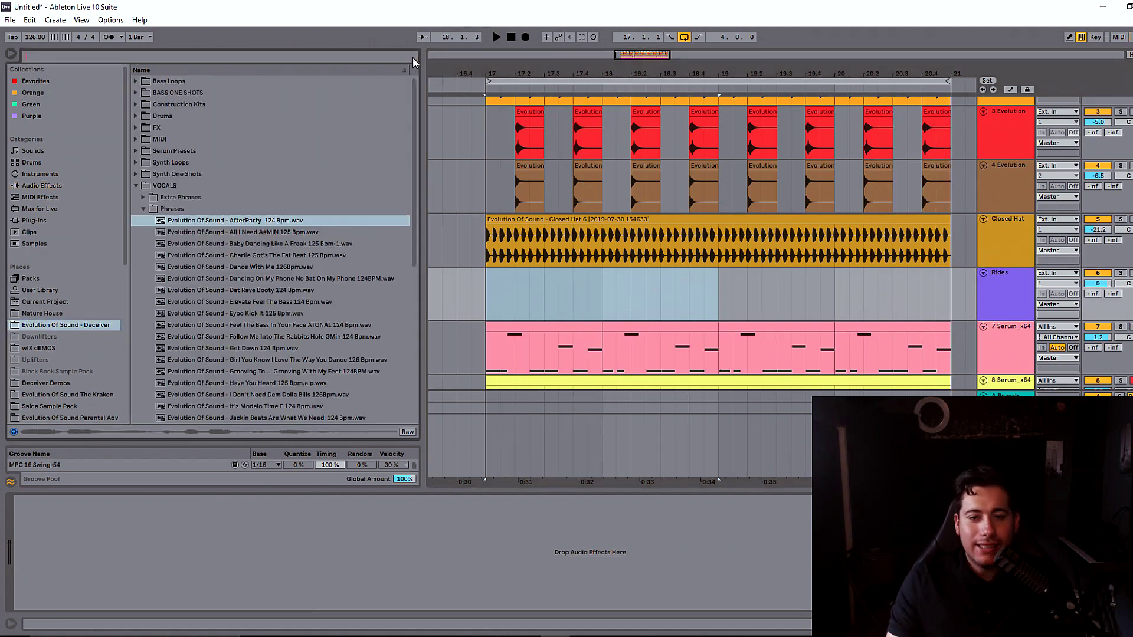
{"action": "left_click", "coordinate": [145, 209]}
{"action": "left_click", "coordinate": [135, 187]}
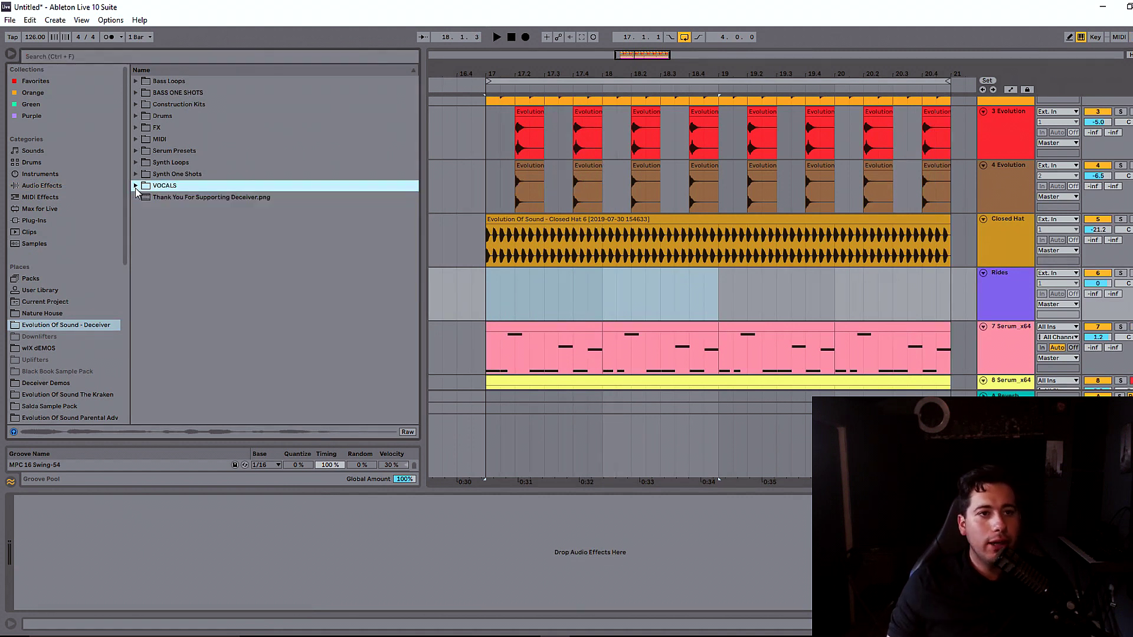
{"action": "left_click", "coordinate": [136, 117]}
{"action": "left_click", "coordinate": [144, 151]}
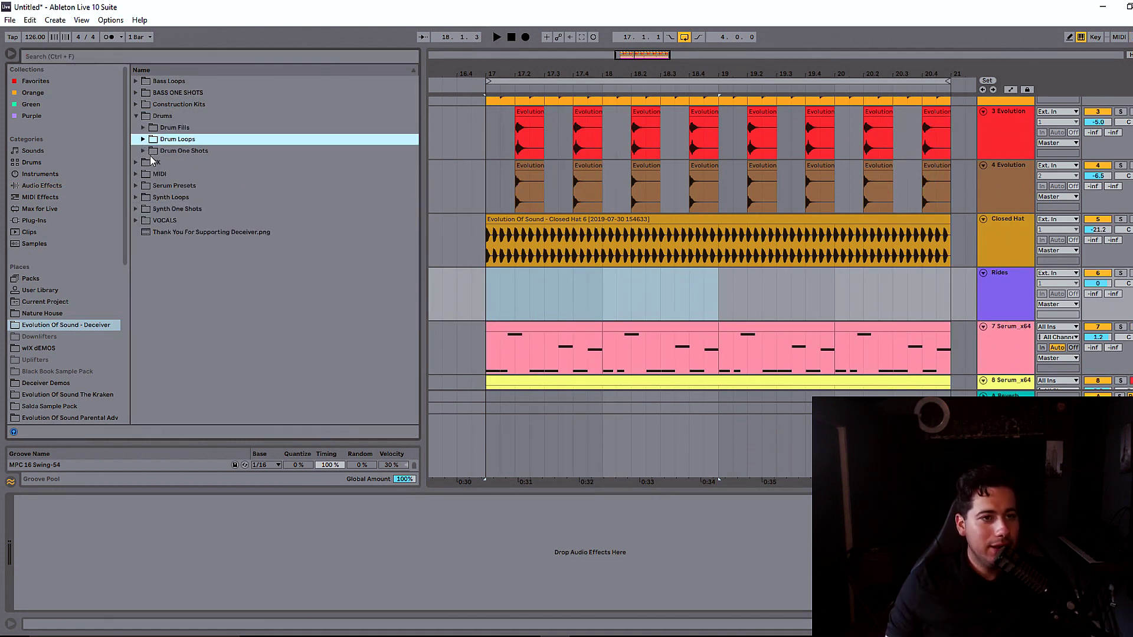
{"action": "left_click", "coordinate": [158, 268]}
{"action": "left_click", "coordinate": [263, 314]}
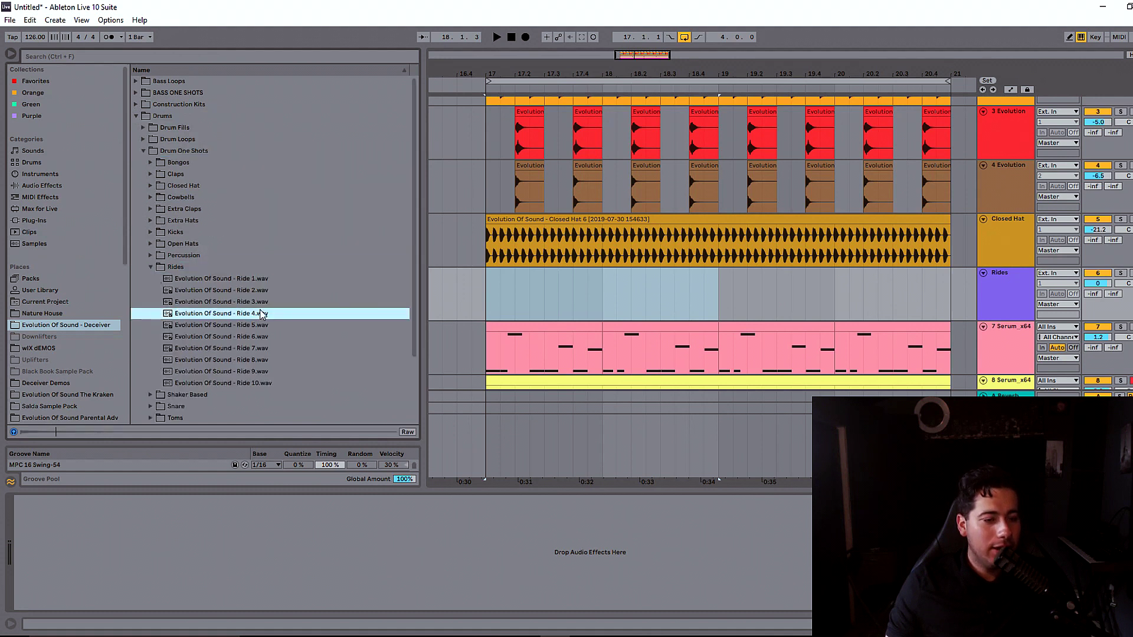
Step: Place Evolution Of Sound - Ride 5 at bar 17 on the Rides track and duplicate it every eighth note to bar 21
{"action": "left_click_drag", "start_coordinate": [222, 325], "coordinate": [501, 275]}
{"action": "key", "text": "ctrl+d"}
{"action": "key", "text": "ctrl+d"}
{"action": "key", "text": "ctrl+d"}
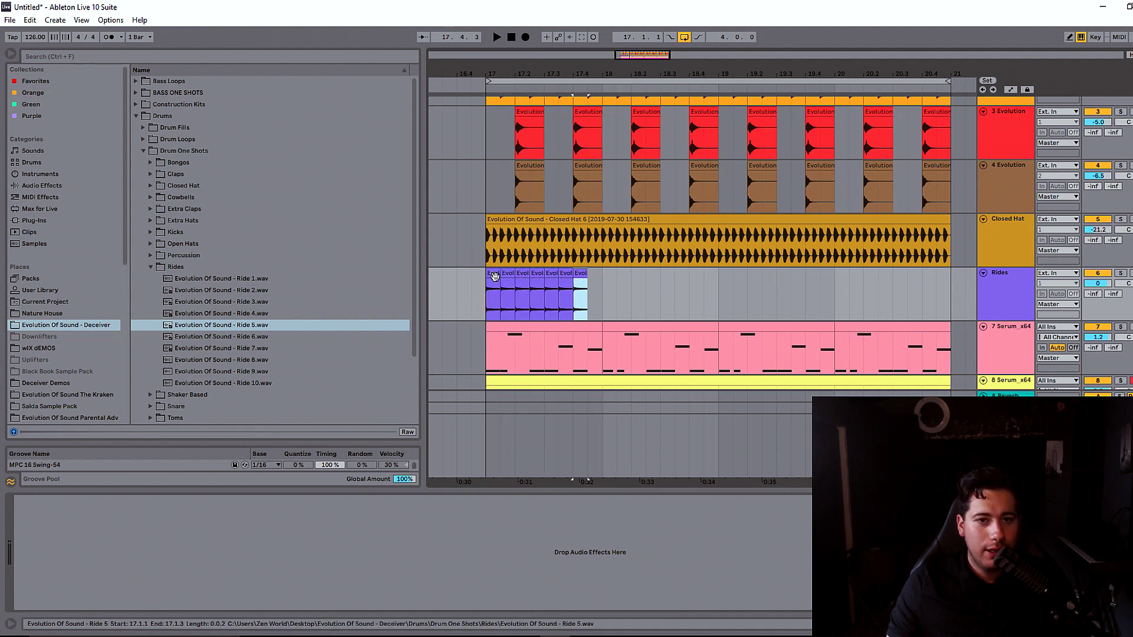
{"action": "key", "text": "ctrl+d"}
{"action": "left_click", "coordinate": [495, 276]}
{"action": "left_click_drag", "start_coordinate": [1098, 284], "coordinate": [1098, 280]}
{"action": "left_click", "coordinate": [491, 285], "text": "shift"}
{"action": "key", "text": "ctrl+d"}
{"action": "key", "text": "ctrl+d"}
{"action": "key", "text": "ctrl+d"}
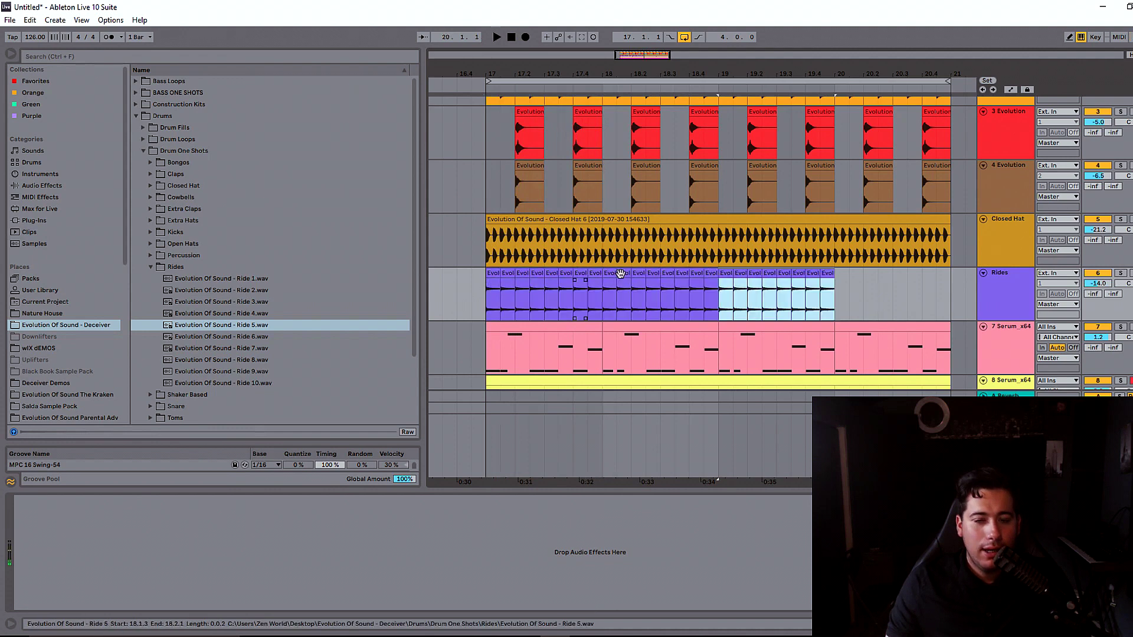
{"action": "left_click_drag", "start_coordinate": [661, 55], "coordinate": [663, 44]}
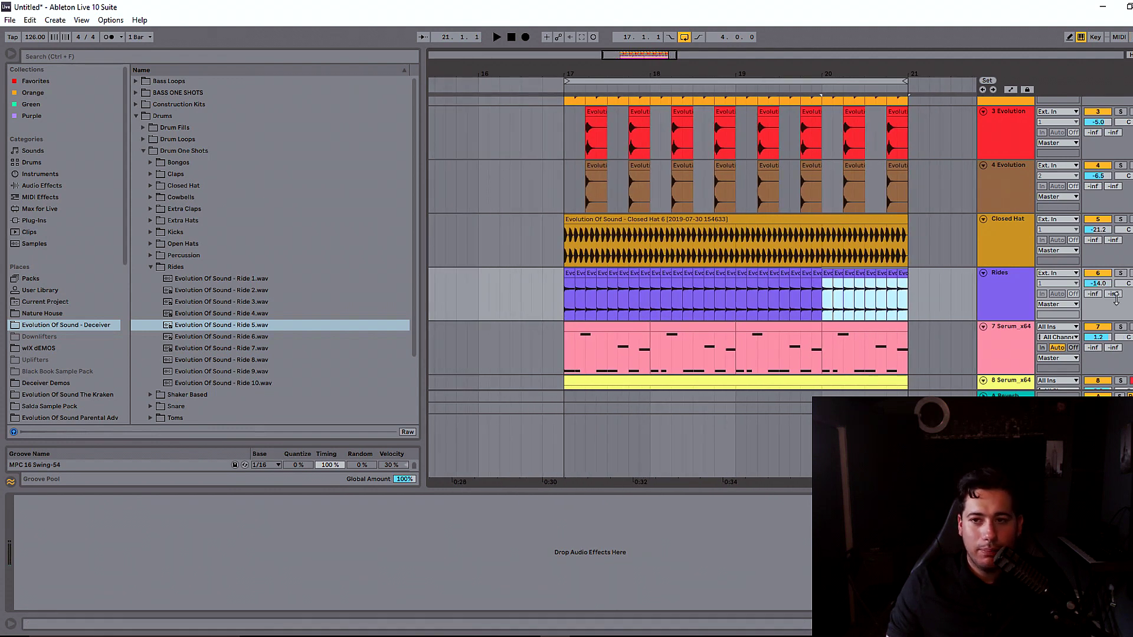
Step: Set the Rides track volume to -1.8 dB, search the audio effects for eq and add EQ Eight to it
{"action": "left_click_drag", "start_coordinate": [1100, 284], "coordinate": [1100, 275]}
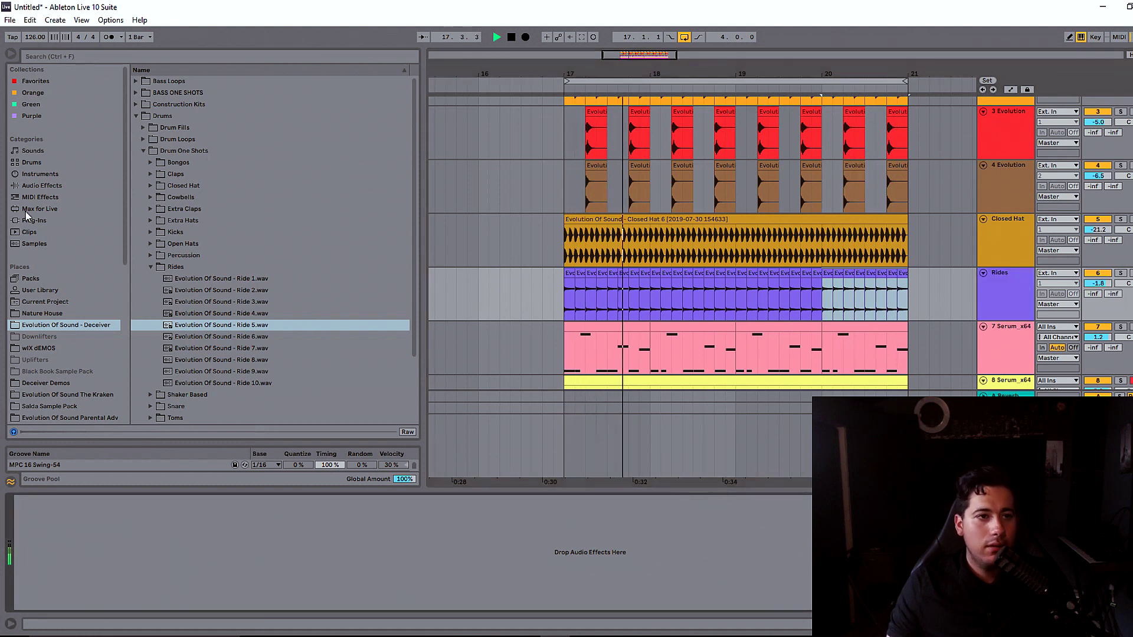
{"action": "left_click", "coordinate": [43, 187]}
{"action": "left_click", "coordinate": [49, 62]}
{"action": "type", "text": "eq"}
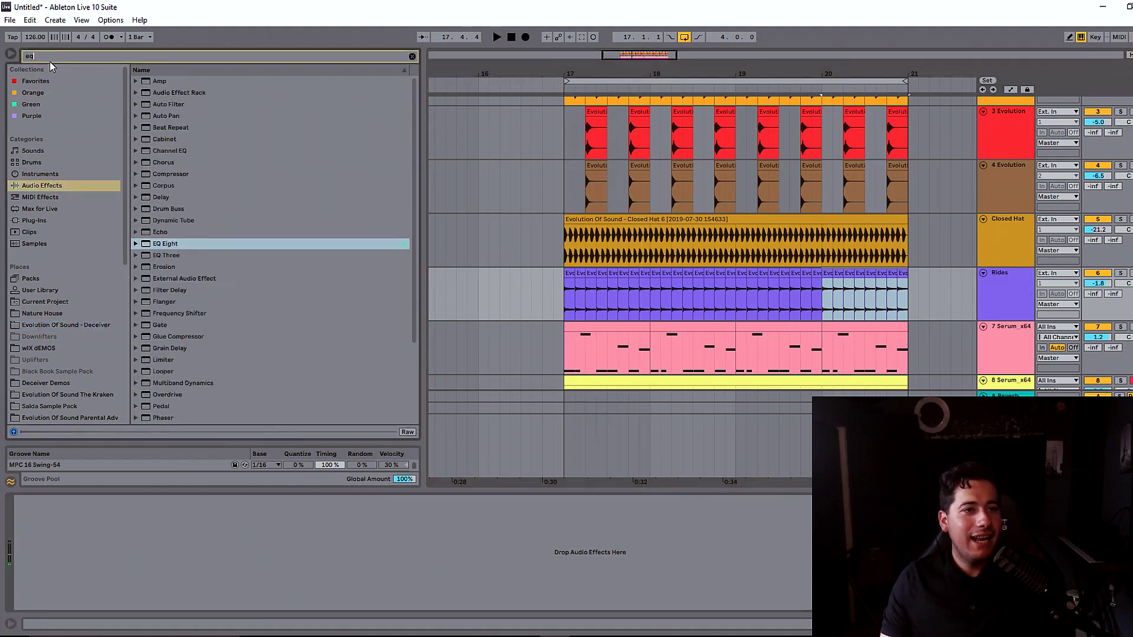
{"action": "left_click_drag", "start_coordinate": [166, 104], "coordinate": [295, 155]}
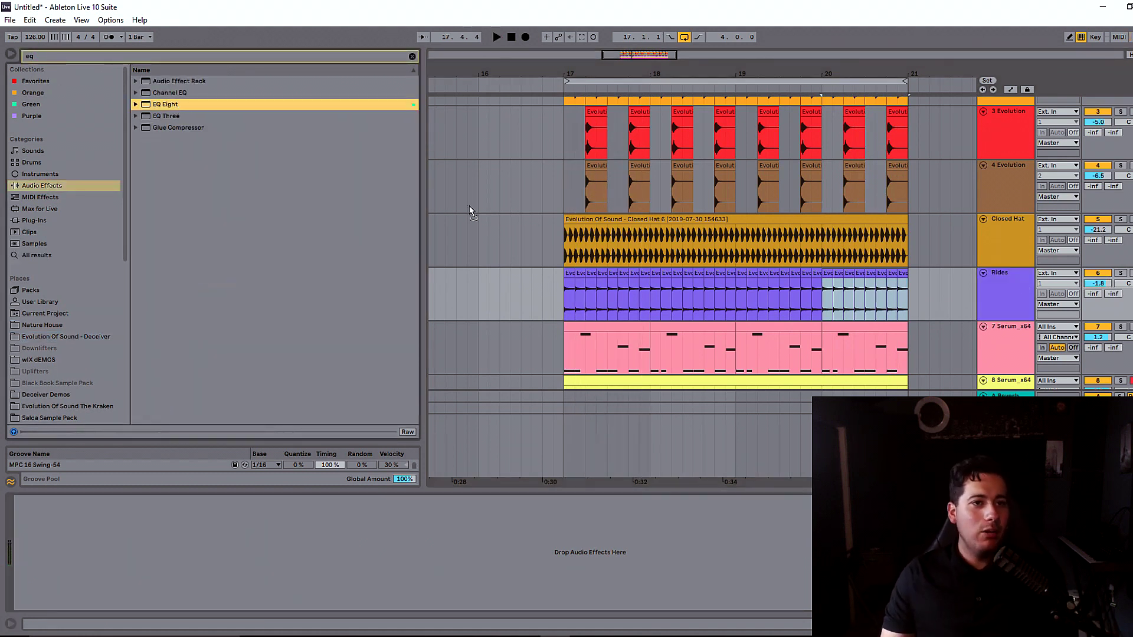
{"action": "left_click_drag", "start_coordinate": [986, 293], "coordinate": [987, 296]}
Step: Turn band 2 of the Rides EQ Eight into a low cut at 310 Hz and play the loop
{"action": "left_click", "coordinate": [137, 544]}
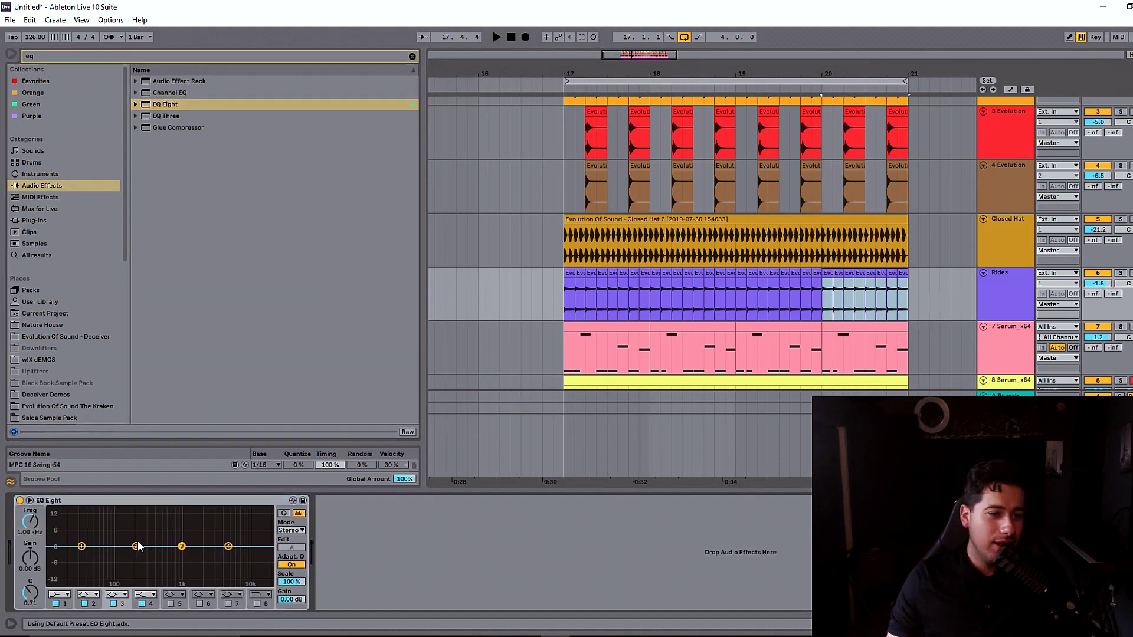
{"action": "left_click", "coordinate": [87, 531]}
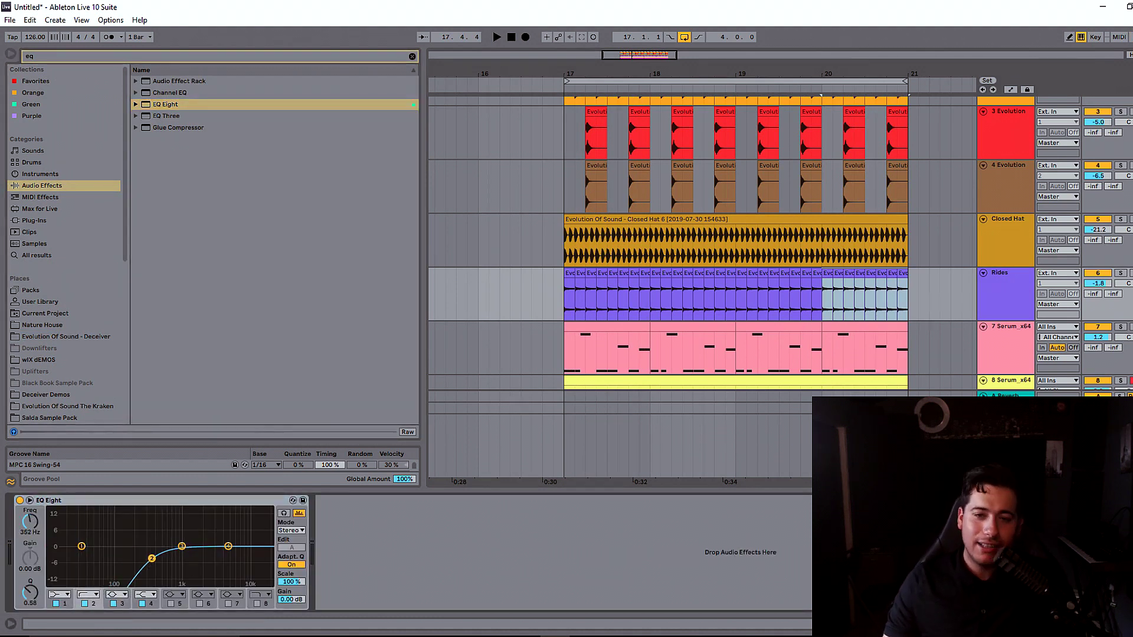
{"action": "key", "text": "space"}
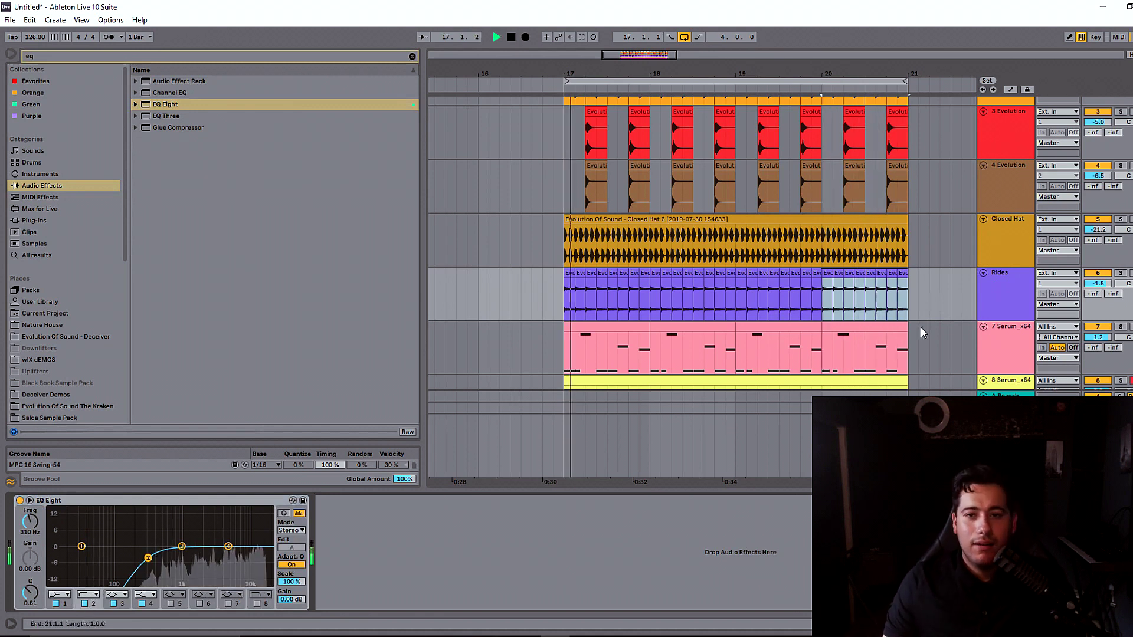
Step: Search the plug-ins for haas and add kHs Haas after EQ Eight on the Rides track
{"action": "key", "text": "ctrl+f"}
{"action": "type", "text": "haas"}
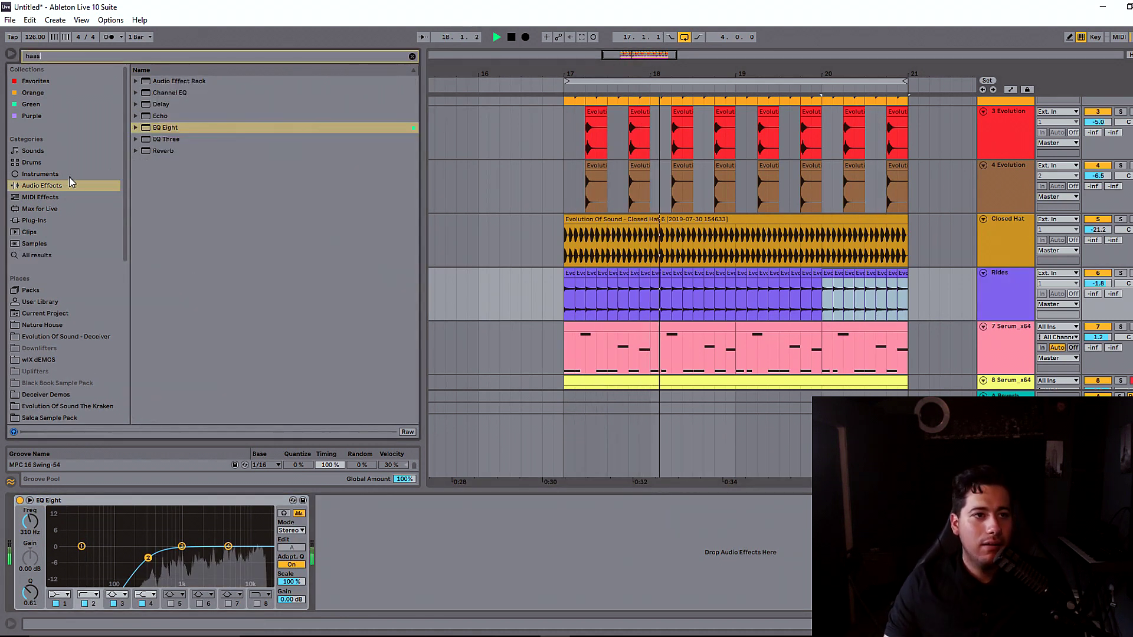
{"action": "left_click", "coordinate": [37, 220]}
{"action": "double_click", "coordinate": [173, 98]}
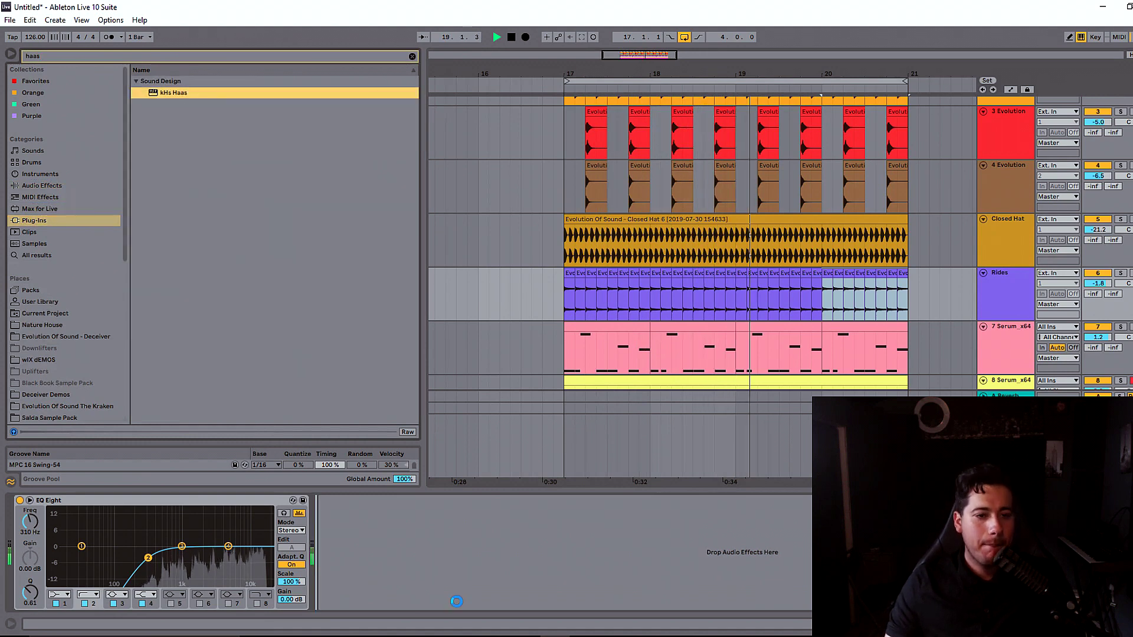
{"action": "left_click", "coordinate": [184, 98]}
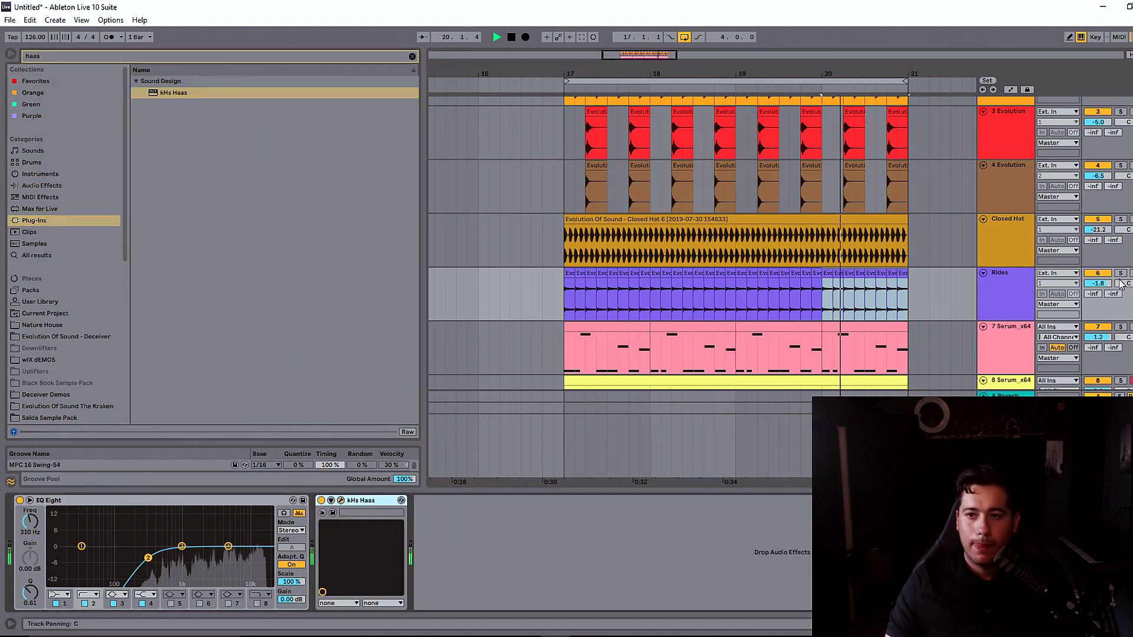
Step: Try shortening the first ride clip to a sixteenth note and duplicating it, then restore its eighth-note length
{"action": "key", "text": "space"}
{"action": "key", "text": "space"}
{"action": "left_click_drag", "start_coordinate": [604, 74], "coordinate": [627, 211]}
{"action": "key", "text": "space"}
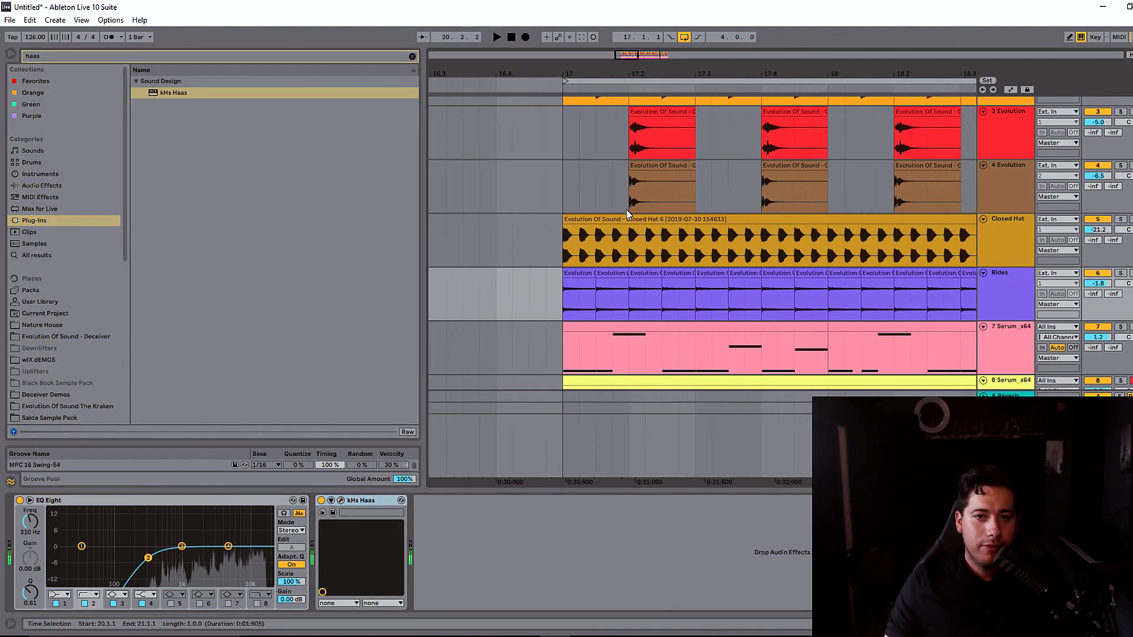
{"action": "left_click", "coordinate": [584, 273]}
{"action": "left_click_drag", "start_coordinate": [595, 273], "coordinate": [579, 274]}
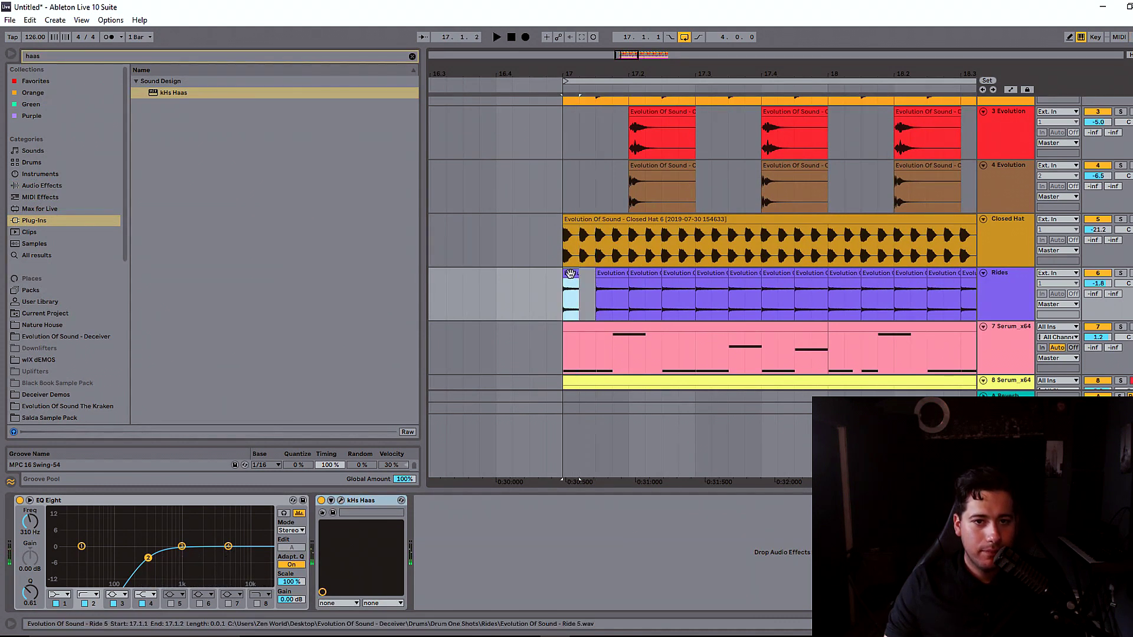
{"action": "double_click", "coordinate": [571, 274]}
{"action": "key", "text": "ctrl+d"}
{"action": "key", "text": "space"}
{"action": "key", "text": "space"}
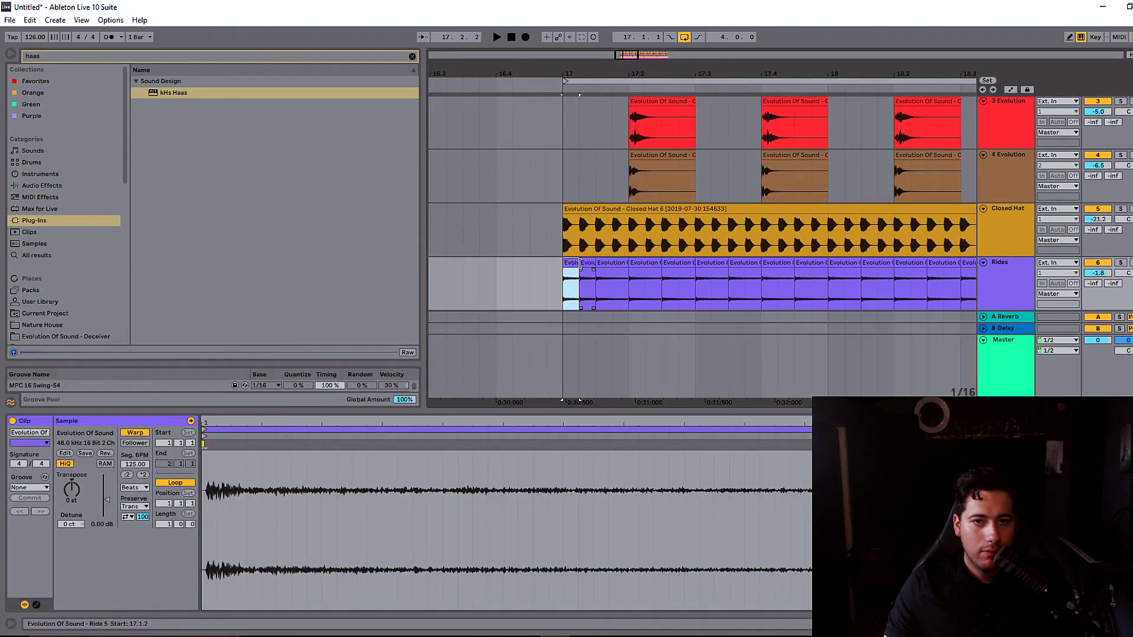
{"action": "left_click_drag", "start_coordinate": [579, 268], "coordinate": [594, 269]}
{"action": "key", "text": "space"}
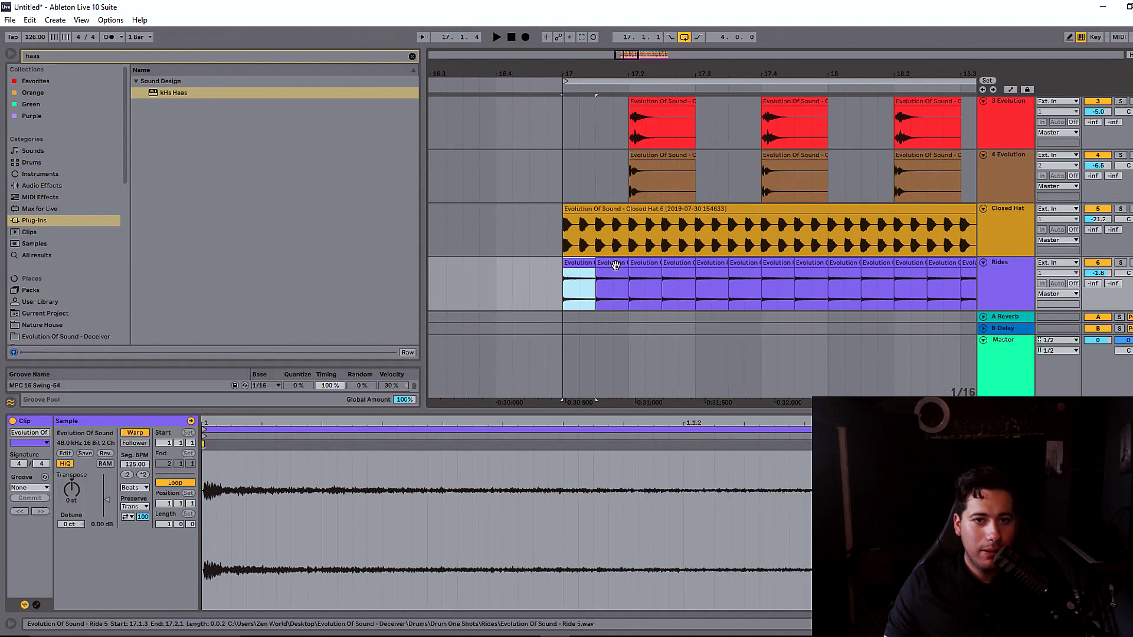
Step: Extend the second ride clip over the third hit to 17.2.3 and play the loop
{"action": "left_click", "coordinate": [616, 265]}
{"action": "left_click_drag", "start_coordinate": [626, 264], "coordinate": [661, 264]}
{"action": "left_click", "coordinate": [585, 263]}
{"action": "key", "text": "space"}
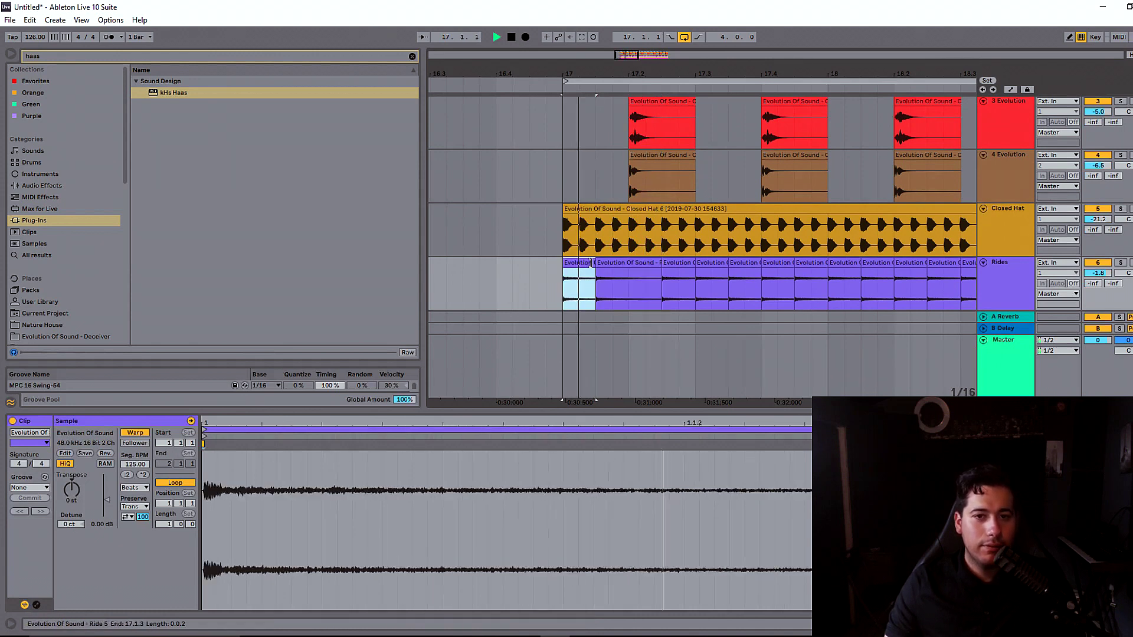
Step: Delete the repeated ride clips after the first bar and stop playback
{"action": "left_click_drag", "start_coordinate": [626, 55], "coordinate": [636, 41]}
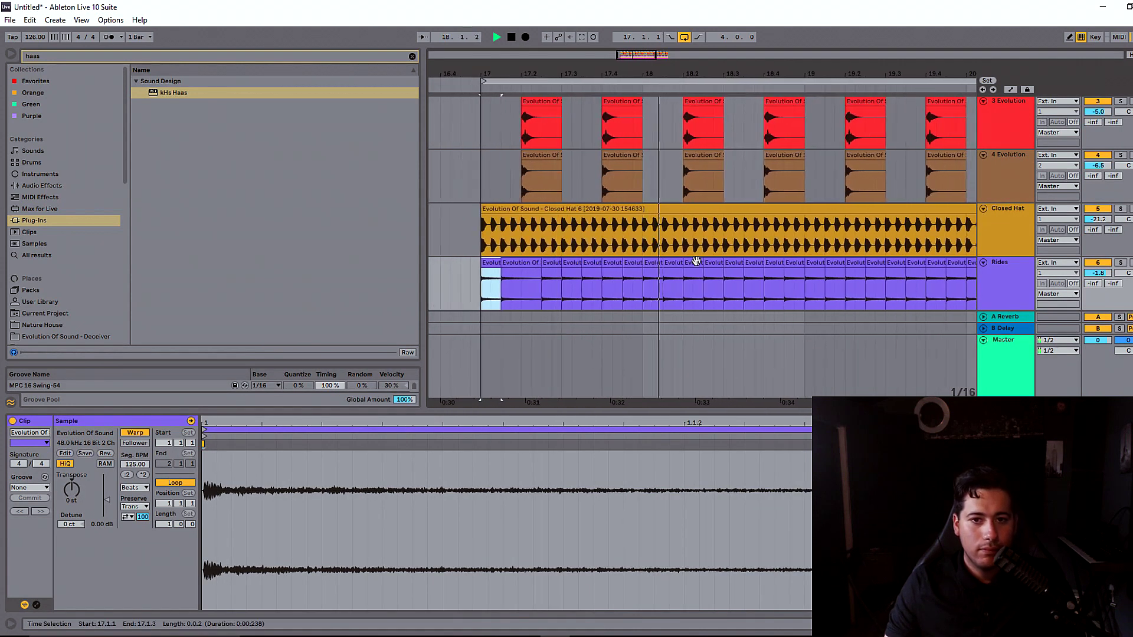
{"action": "left_click_drag", "start_coordinate": [646, 290], "coordinate": [977, 268]}
{"action": "key", "text": "Delete"}
{"action": "key", "text": "space"}
{"action": "left_click_drag", "start_coordinate": [644, 54], "coordinate": [637, 43]}
Step: Duplicate the one-bar ride pattern from bar 17 through the end of bar 20 and play the loop
{"action": "left_click_drag", "start_coordinate": [559, 283], "coordinate": [658, 275]}
{"action": "key", "text": "ctrl+d"}
{"action": "key", "text": "ctrl+d"}
{"action": "key", "text": "ctrl+d"}
{"action": "key", "text": "ctrl+z"}
{"action": "key", "text": "ctrl+z"}
{"action": "left_click_drag", "start_coordinate": [646, 56], "coordinate": [662, 52]}
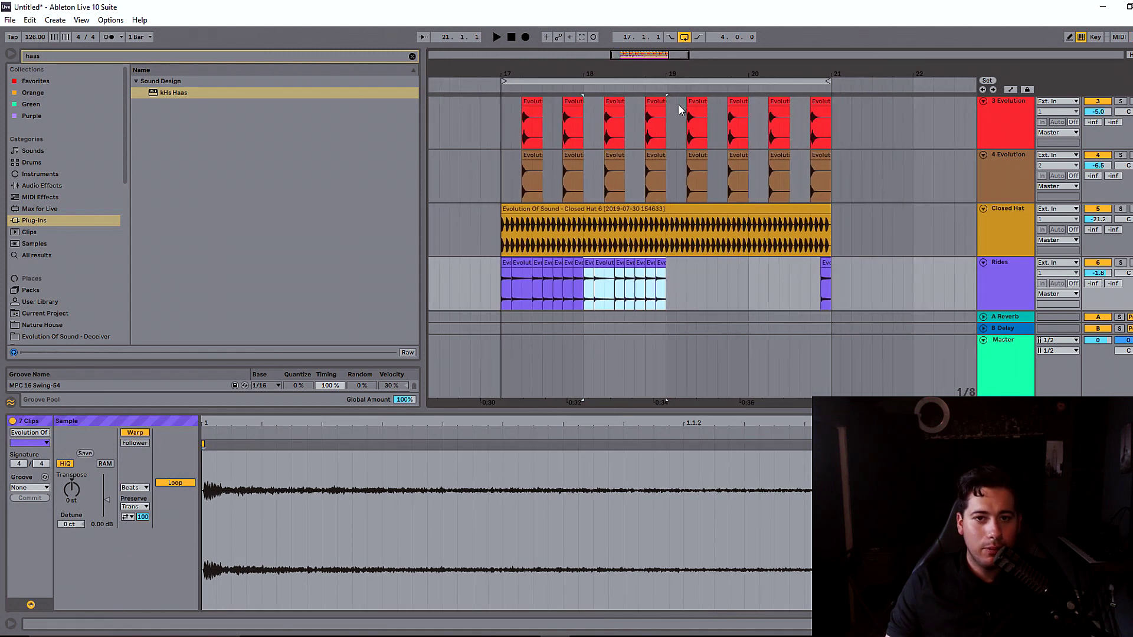
{"action": "key", "text": "ctrl+d"}
{"action": "key", "text": "ctrl+d"}
{"action": "left_click", "coordinate": [506, 277]}
{"action": "key", "text": "space"}
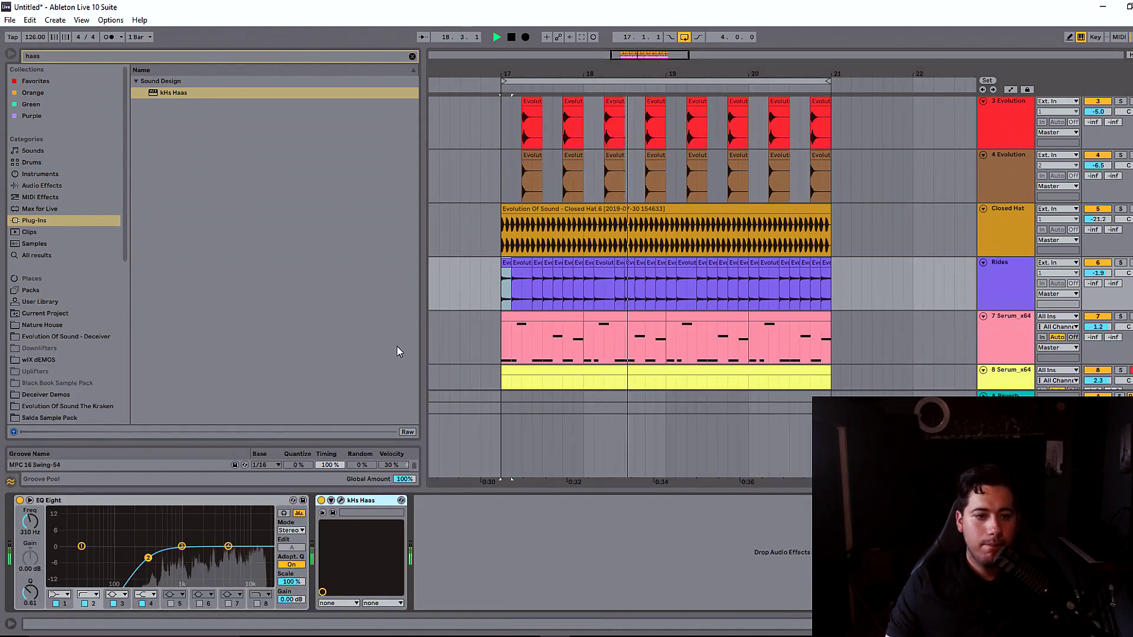
Step: Consolidate the four bars of ride clips, apply and commit the MPC 16 Swing-54 groove, and play the result
{"action": "left_click_drag", "start_coordinate": [504, 279], "coordinate": [833, 266]}
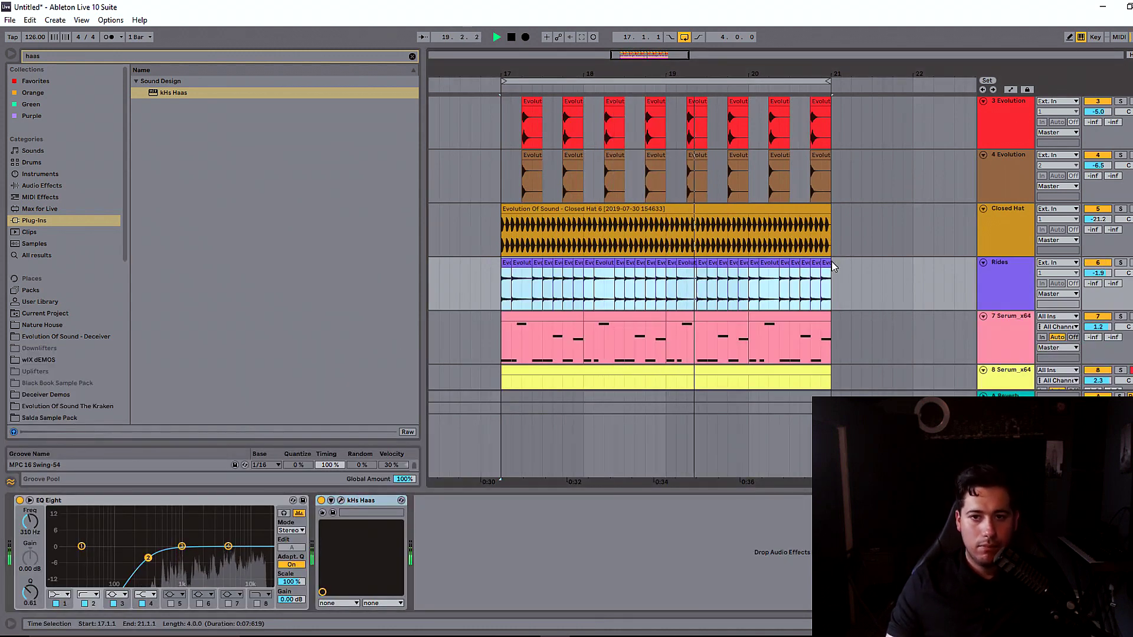
{"action": "key", "text": "ctrl+j"}
{"action": "left_click", "coordinate": [455, 349]}
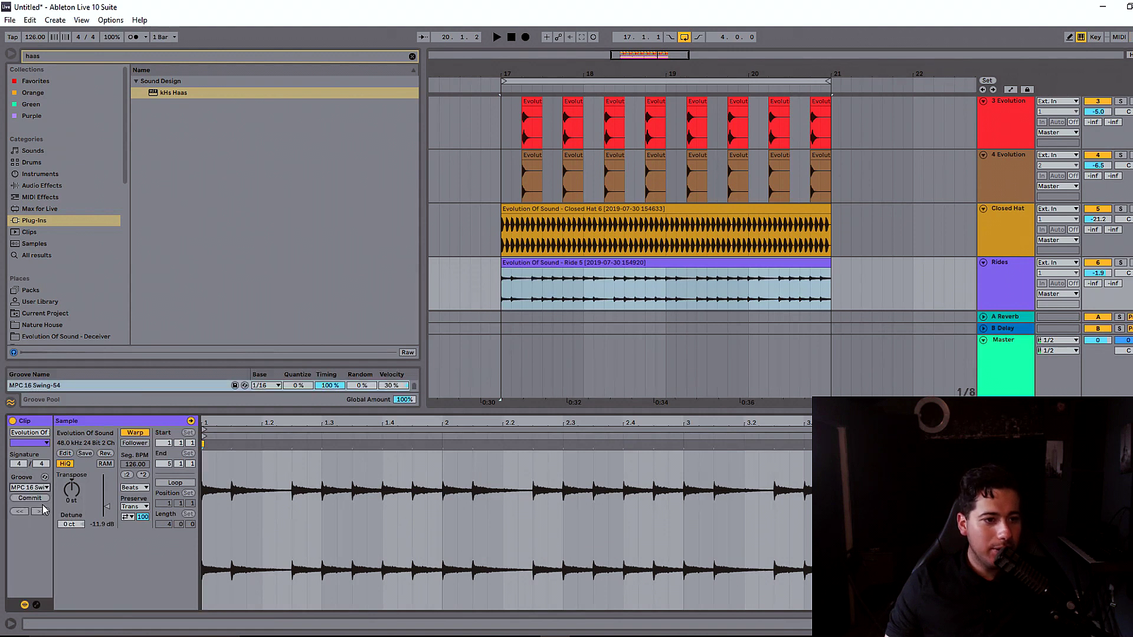
{"action": "key", "text": "space"}
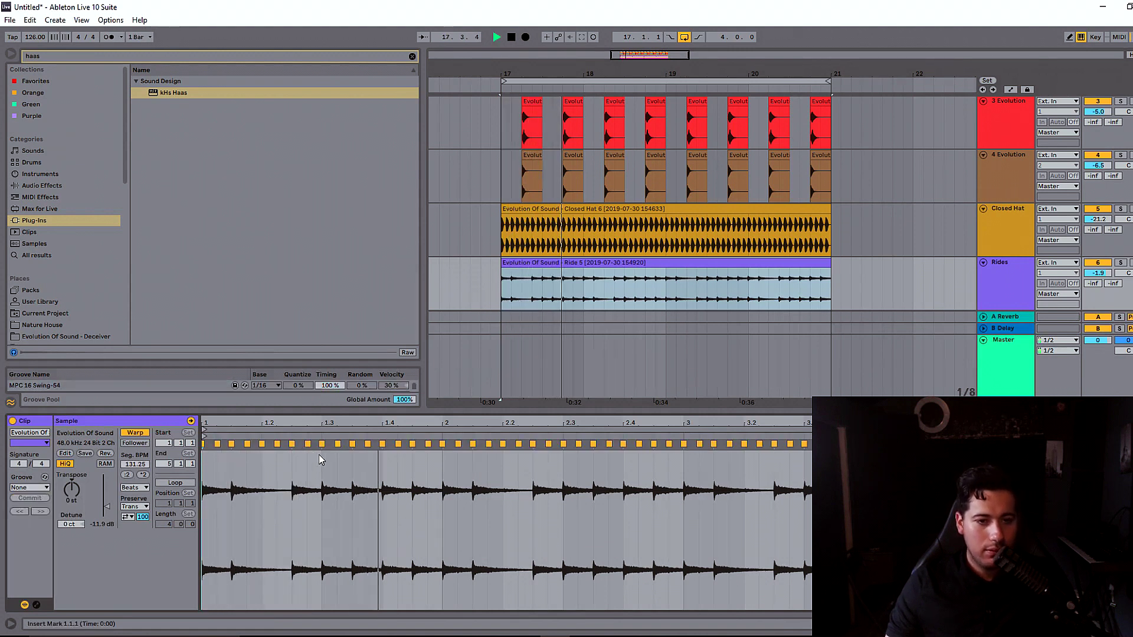
Step: Reshape the Rides EQ Eight with a band 2 low cut at 163 Hz and a band 4 boost, and set the track volume to -2.5 dB
{"action": "left_click_drag", "start_coordinate": [740, 411], "coordinate": [739, 634]}
{"action": "left_click", "coordinate": [1002, 273]}
{"action": "double_click", "coordinate": [1003, 274]}
{"action": "left_click", "coordinate": [1121, 262]}
{"action": "left_click_drag", "start_coordinate": [227, 546], "coordinate": [220, 534]}
{"action": "left_click_drag", "start_coordinate": [148, 557], "coordinate": [176, 560]}
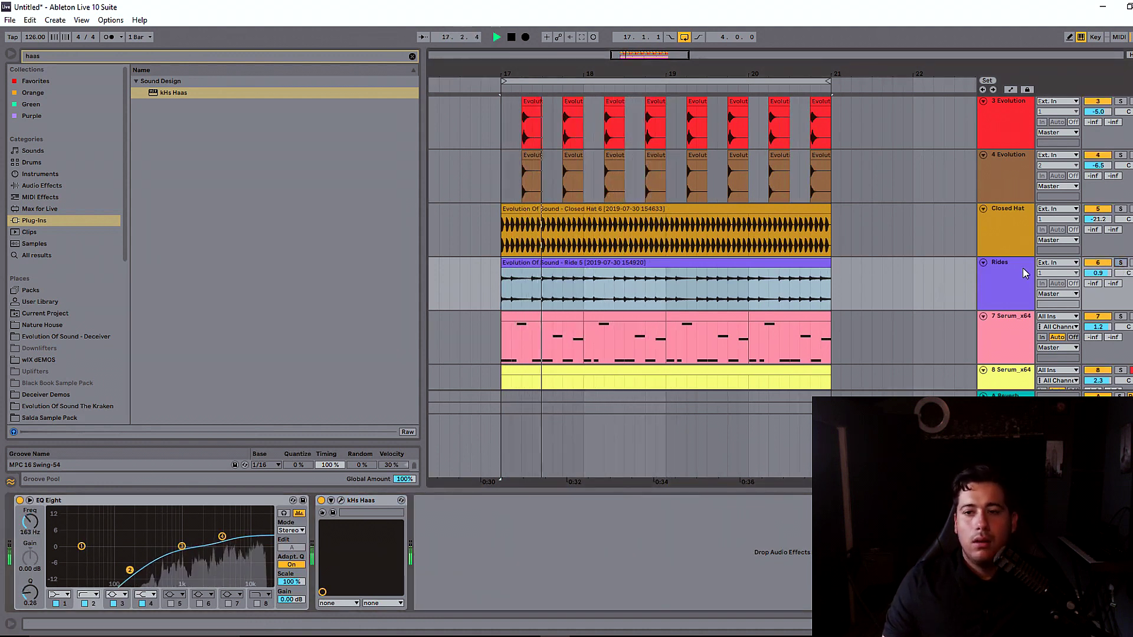
{"action": "left_click_drag", "start_coordinate": [1100, 272], "coordinate": [1099, 280]}
Step: Insert a new audio track below Rides, name it Shaker and stop playback
{"action": "scroll", "coordinate": [874, 328], "scroll_direction": "down", "scroll_amount": 2}
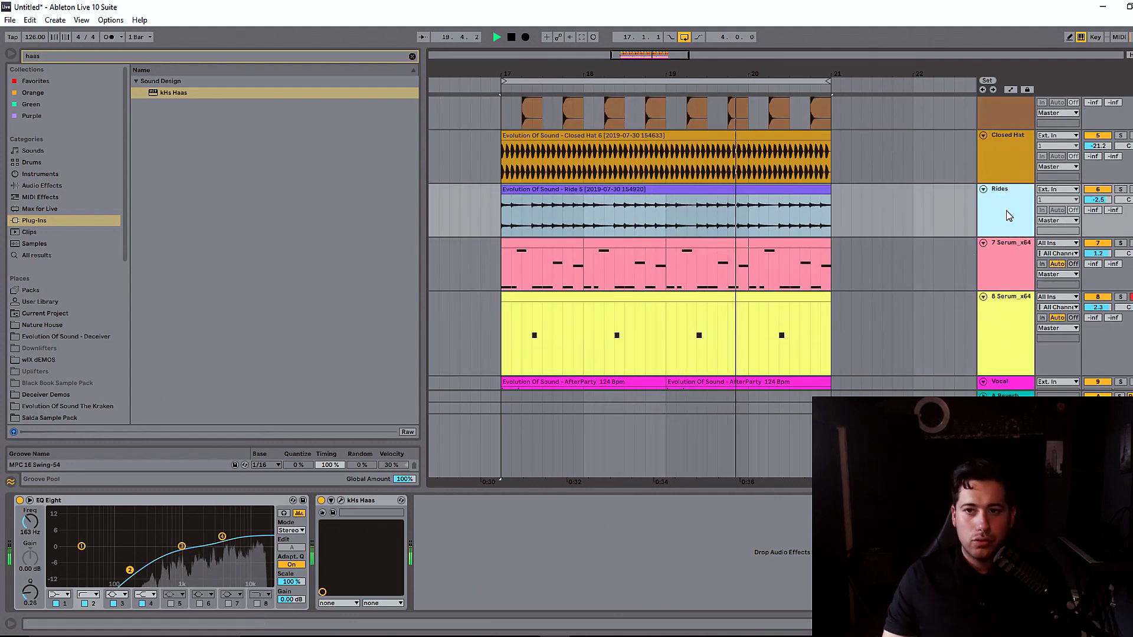
{"action": "key", "text": "ctrl+t"}
{"action": "type", "text": "shaker"}
{"action": "key", "text": "BackSpace"}
{"action": "key", "text": "BackSpace"}
{"action": "type", "text": "er"}
{"action": "key", "text": "Return"}
{"action": "key", "text": "space"}
Step: Clear the browser search, open the Shaker Based folder in the Evolution Of Sound - Deceiver pack and preview Shaker 2
{"action": "left_click", "coordinate": [412, 56]}
{"action": "left_click", "coordinate": [61, 323]}
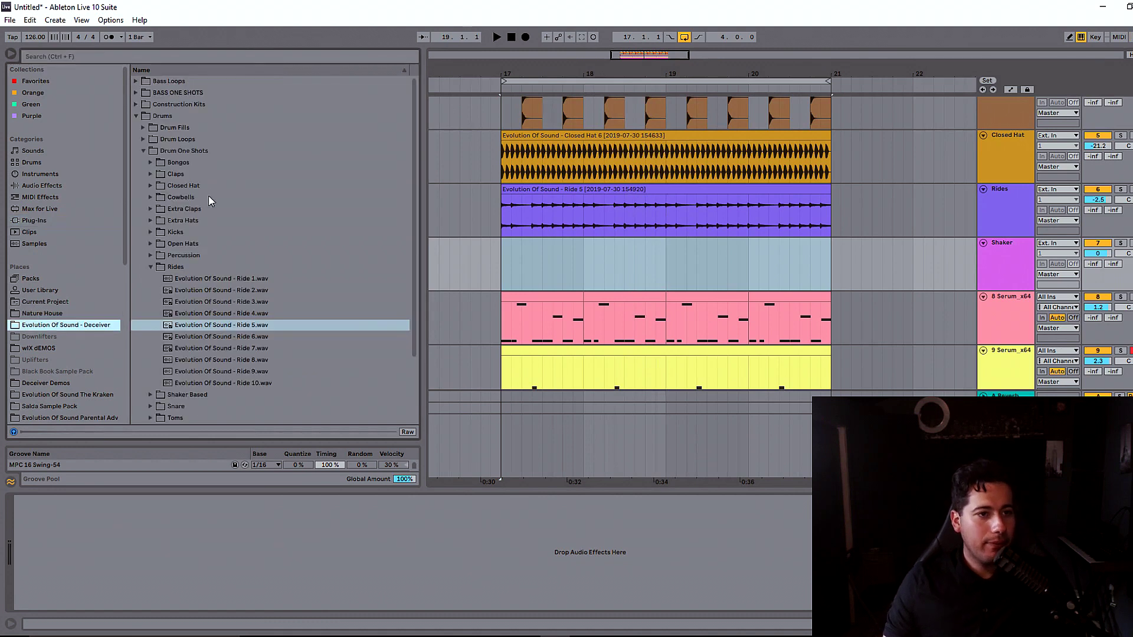
{"action": "left_click", "coordinate": [151, 267]}
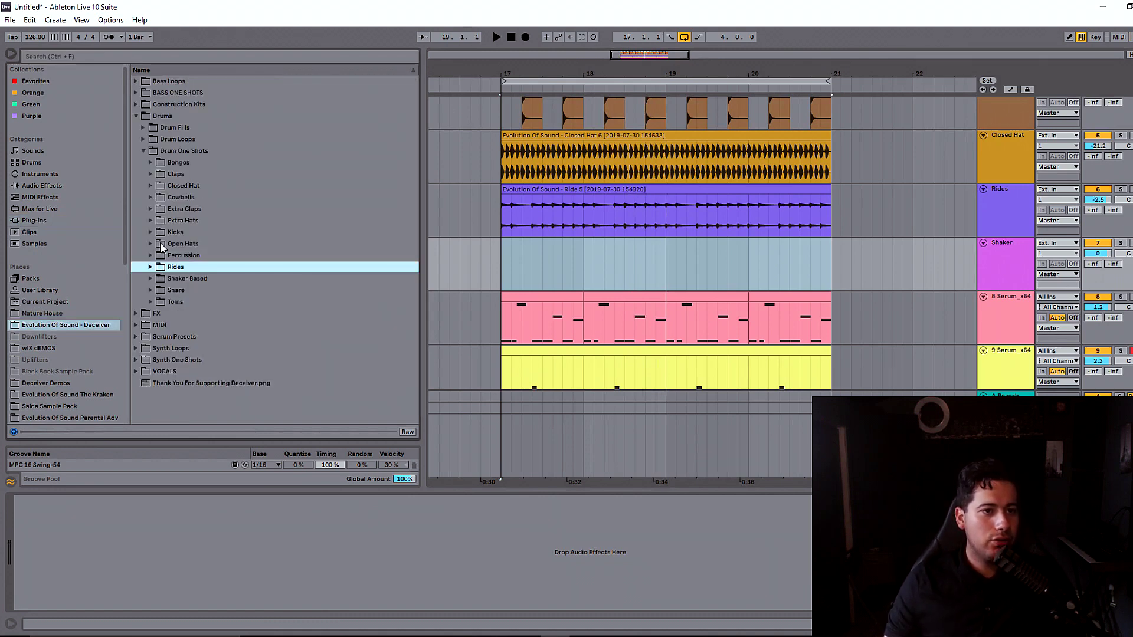
{"action": "left_click", "coordinate": [151, 279]}
{"action": "left_click", "coordinate": [199, 302]}
Step: Place Evolution Of Sound - Shaker 2 at the start of bar 17 on the Shaker track during playback
{"action": "left_click_drag", "start_coordinate": [622, 56], "coordinate": [622, 90]}
{"action": "key", "text": "space"}
{"action": "key", "text": "space"}
{"action": "left_click_drag", "start_coordinate": [235, 302], "coordinate": [460, 279]}
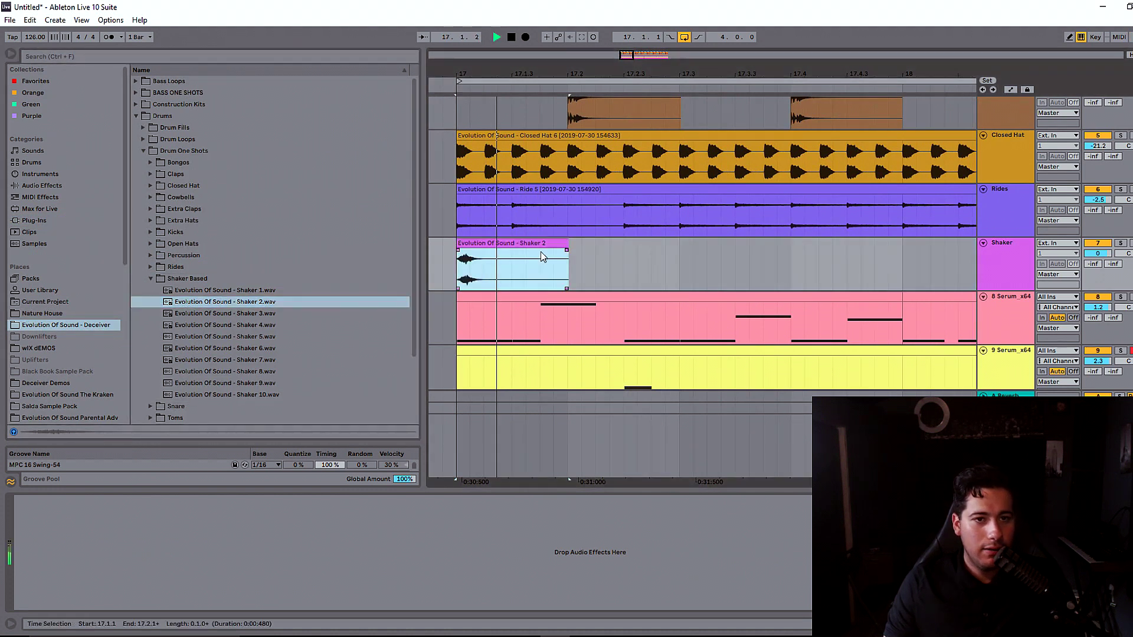
Step: Try the Shaker 2 clip shortened to an eighth note and repeated, removing the last copy
{"action": "left_click_drag", "start_coordinate": [568, 249], "coordinate": [515, 249]}
{"action": "key", "text": "ctrl+d"}
{"action": "key", "text": "ctrl+d"}
{"action": "key", "text": "space"}
{"action": "left_click", "coordinate": [582, 244]}
{"action": "key", "text": "space"}
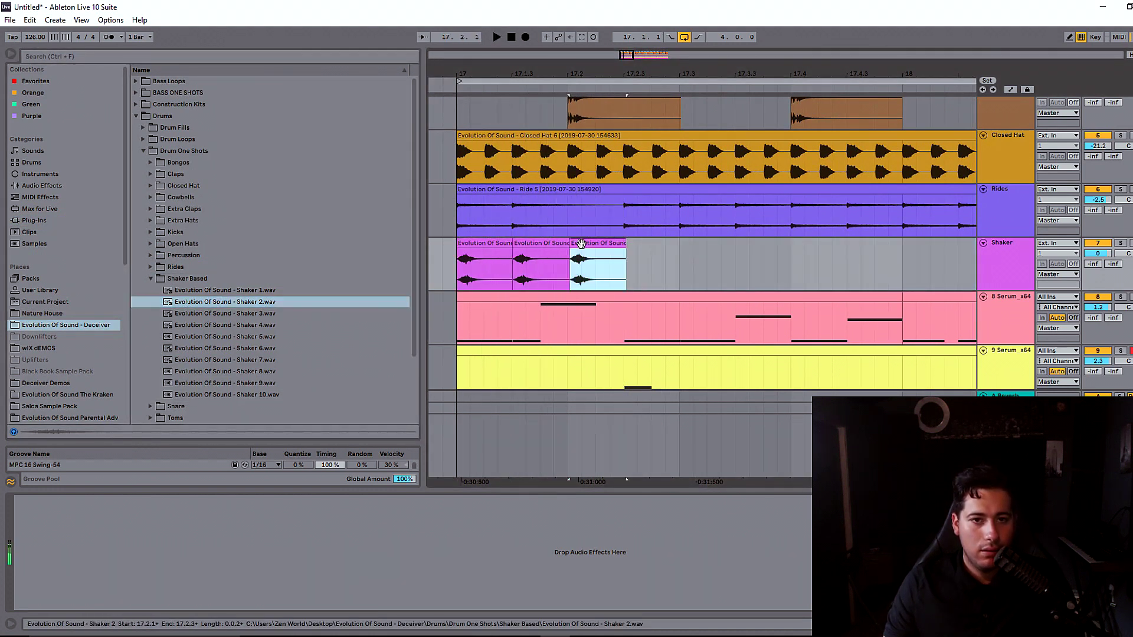
{"action": "key", "text": "ctrl+z"}
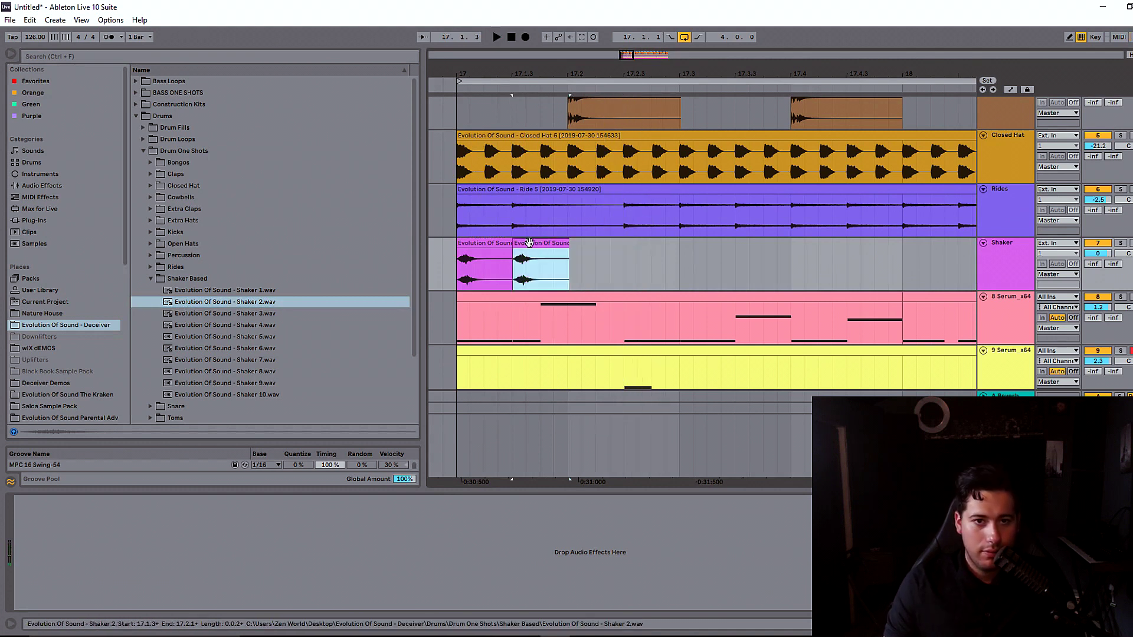
Step: Shorten the first Shaker clip to a sixteenth with a fade-out, delete the second hit and put a copy on beat 2
{"action": "left_click", "coordinate": [492, 244]}
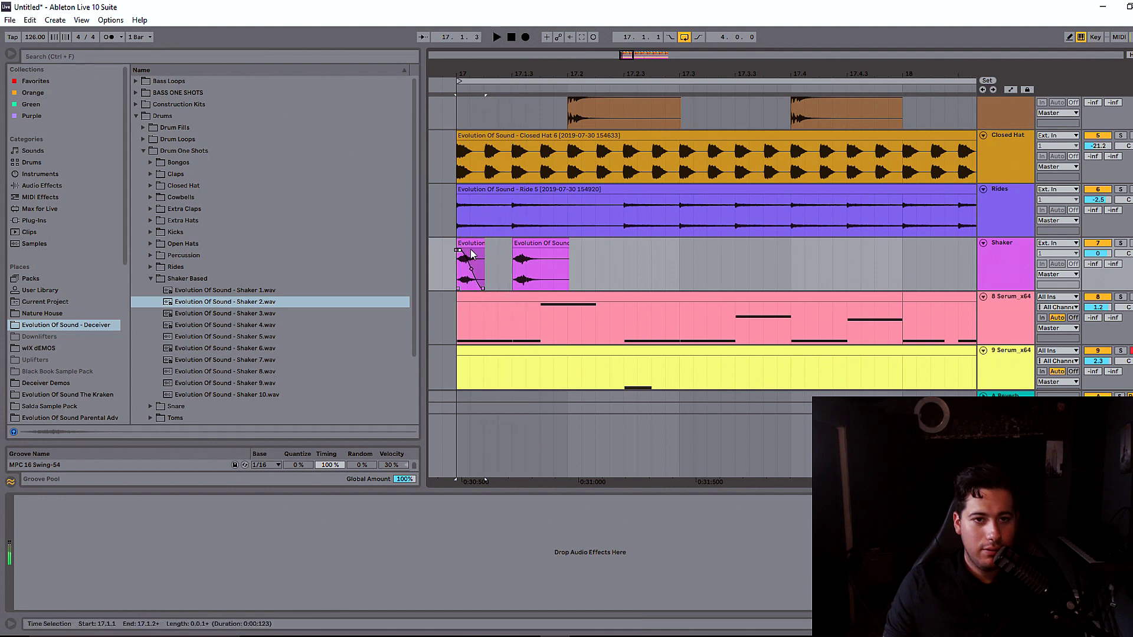
{"action": "left_click", "coordinate": [536, 247]}
{"action": "key", "text": "Delete"}
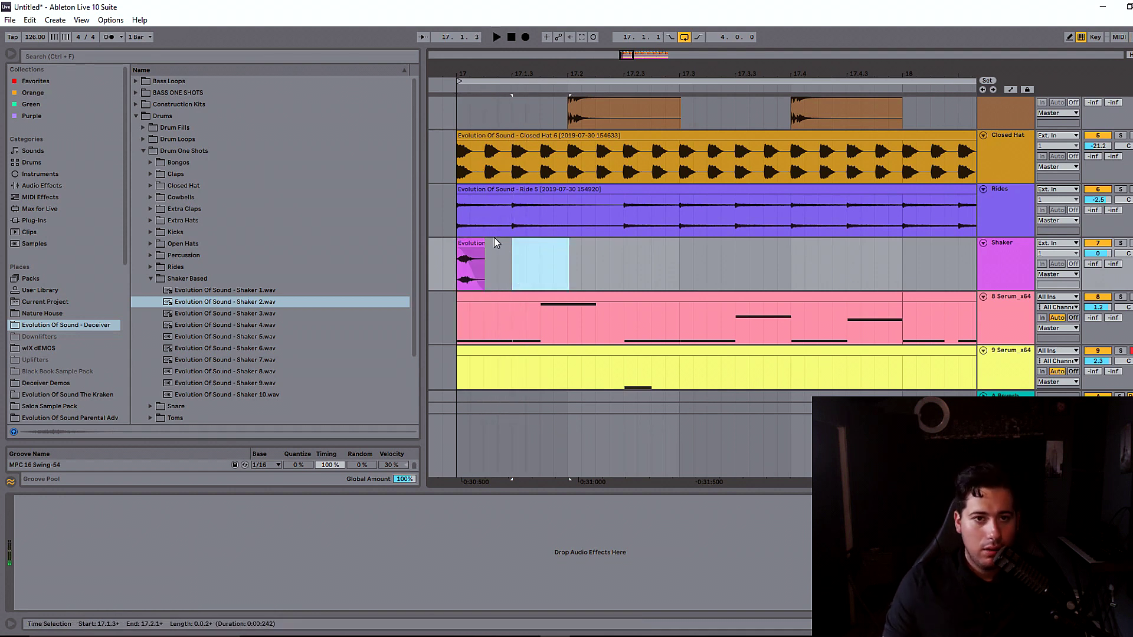
{"action": "left_click_drag", "start_coordinate": [509, 253], "coordinate": [493, 253]}
{"action": "key", "text": "ctrl+d"}
{"action": "key", "text": "space"}
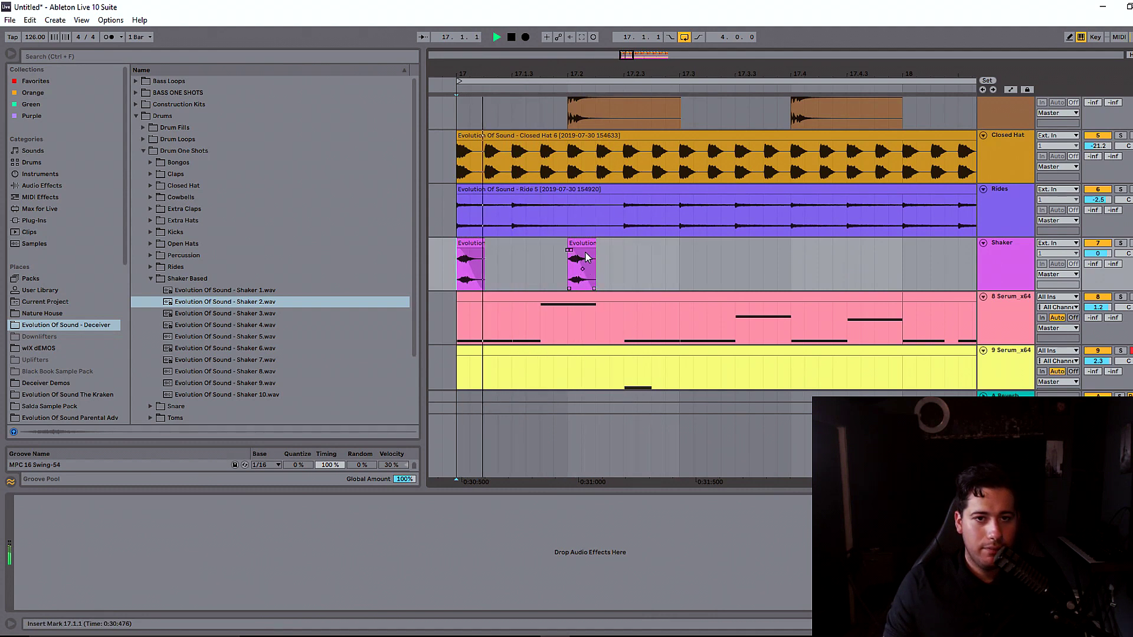
Step: Duplicate the half-bar of Shaker hits across the four-bar loop from bar 17 and set the track volume to -12.1 dB
{"action": "left_click_drag", "start_coordinate": [678, 264], "coordinate": [489, 279]}
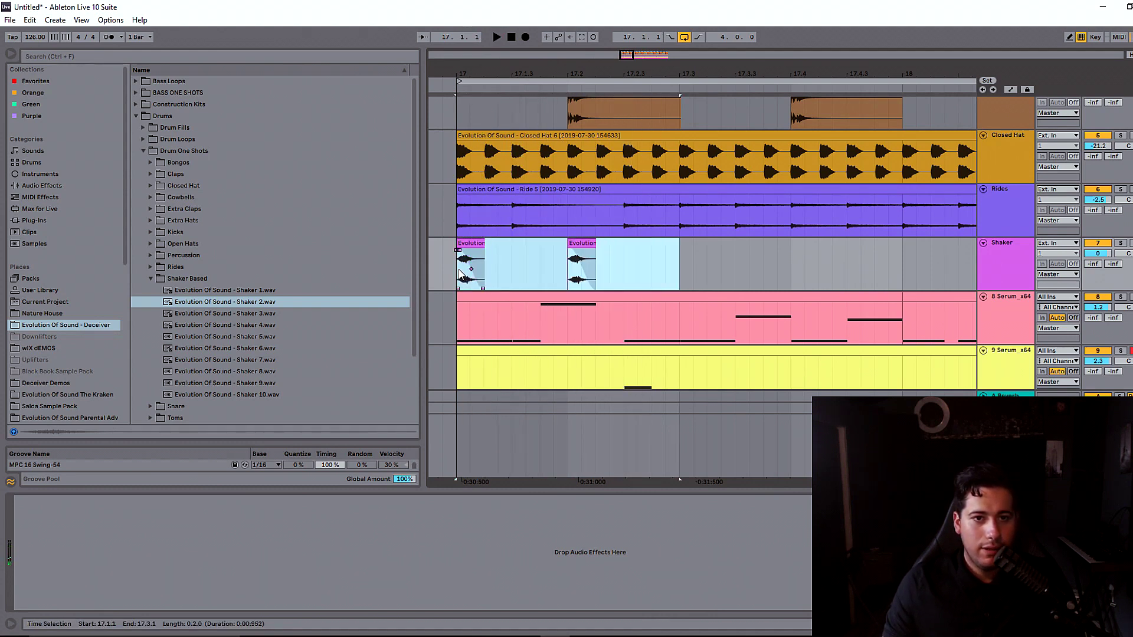
{"action": "key", "text": "ctrl+d"}
{"action": "key", "text": "ctrl+d"}
{"action": "key", "text": "ctrl+d"}
{"action": "key", "text": "ctrl+d"}
{"action": "key", "text": "ctrl+d"}
{"action": "left_click_drag", "start_coordinate": [640, 55], "coordinate": [646, 70]}
{"action": "key", "text": "ctrl+d"}
{"action": "key", "text": "ctrl+d"}
{"action": "mouse_move", "coordinate": [1098, 253]}
{"action": "left_mouse_down"}
{"action": "mouse_move", "coordinate": [1097, 277]}
{"action": "mouse_move", "coordinate": [1098, 251]}
{"action": "left_mouse_up"}
{"action": "key", "text": "space"}
Step: Try extra sixteenth-note shaker copies in beat 1 of bar 17 and delete the third and fourth hits
{"action": "mouse_move", "coordinate": [614, 74]}
{"action": "left_mouse_down"}
{"action": "mouse_move", "coordinate": [835, 102]}
{"action": "mouse_move", "coordinate": [610, 74]}
{"action": "left_mouse_up"}
{"action": "key", "text": "space"}
{"action": "left_click", "coordinate": [534, 243]}
{"action": "key", "text": "ctrl+d"}
{"action": "key", "text": "space"}
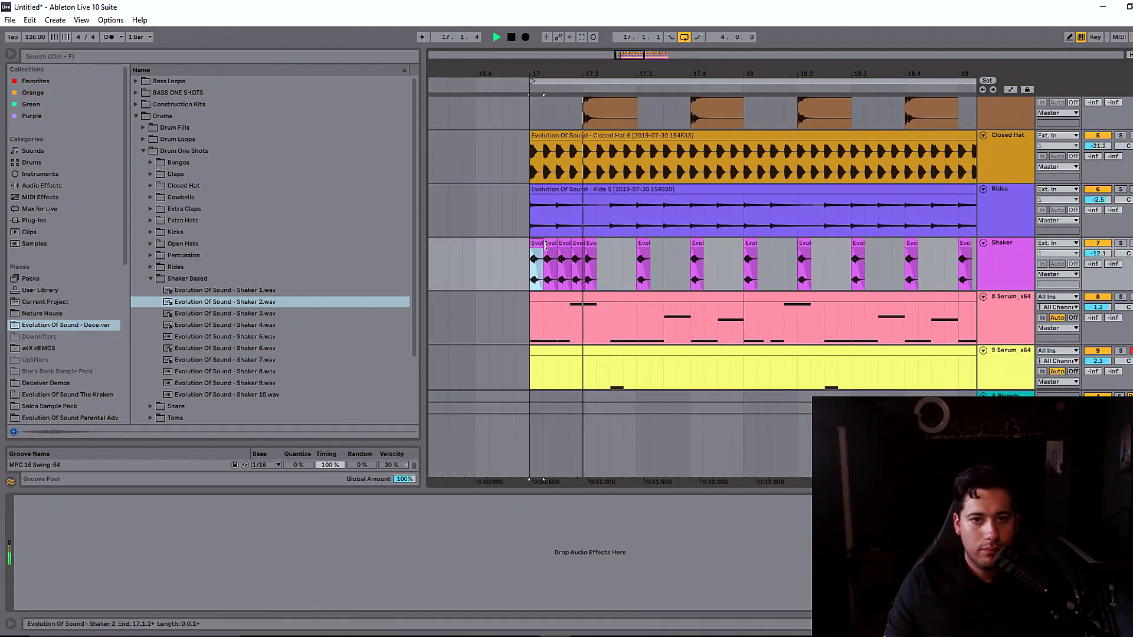
{"action": "key", "text": "space"}
{"action": "left_click", "coordinate": [566, 246]}
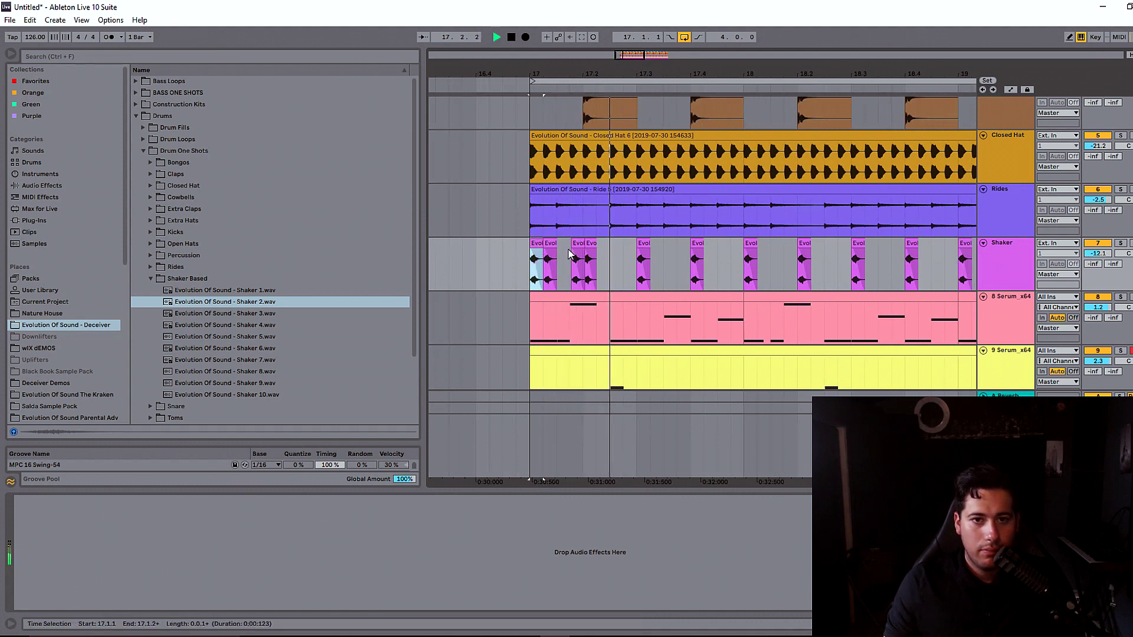
{"action": "left_click", "coordinate": [579, 251]}
{"action": "key", "text": "Delete"}
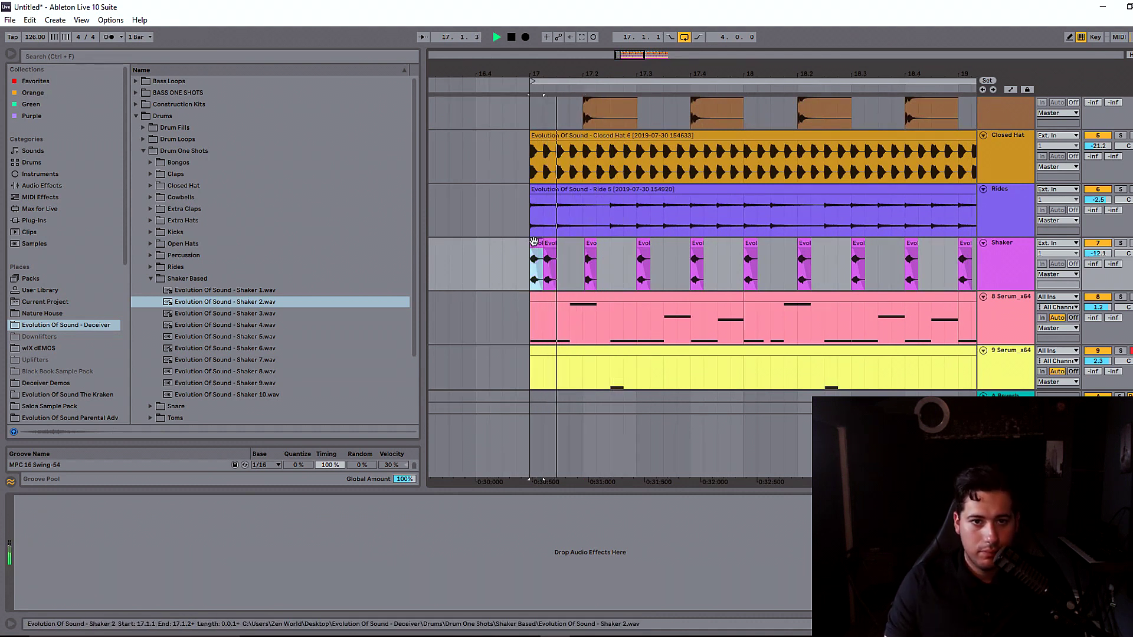
Step: Repeat the shaker hit on every eighth note through bars 17 to 20, pan the track right and set its volume to -15.3 dB
{"action": "key", "text": "space"}
{"action": "left_click_drag", "start_coordinate": [592, 244], "coordinate": [615, 245]}
{"action": "key", "text": "space"}
{"action": "left_click", "coordinate": [537, 244]}
{"action": "key", "text": "space"}
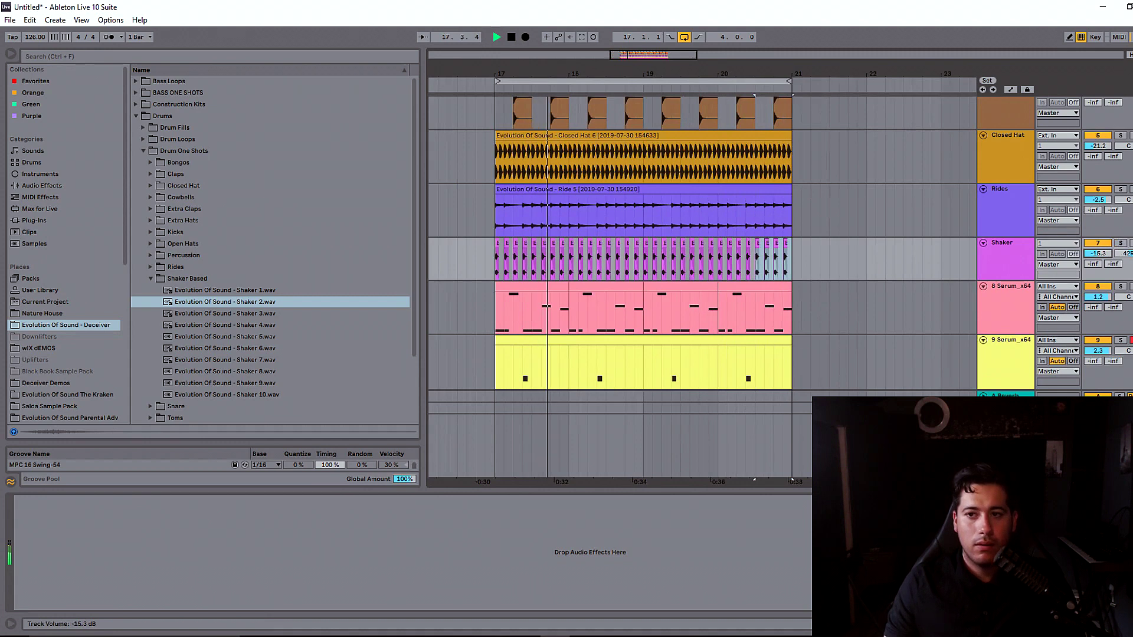
{"action": "key", "text": "space"}
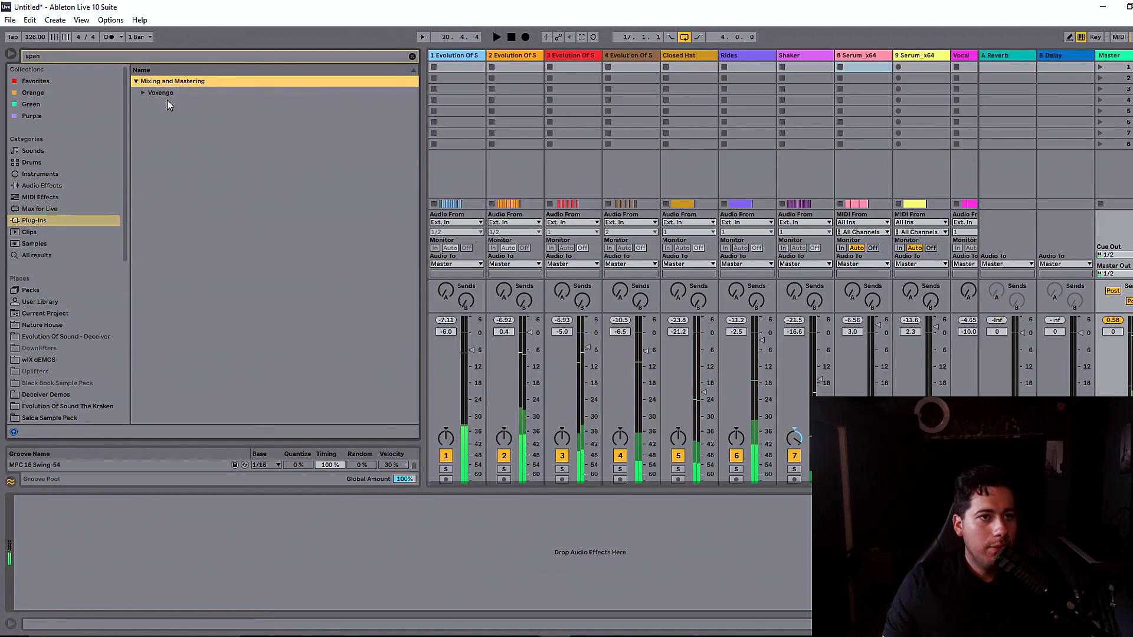
Step: Load Voxengo SPAN on the Master track, inspect the mix spectrum during playback and close the analyzer window
{"action": "key", "text": "Down"}
{"action": "left_click", "coordinate": [162, 107]}
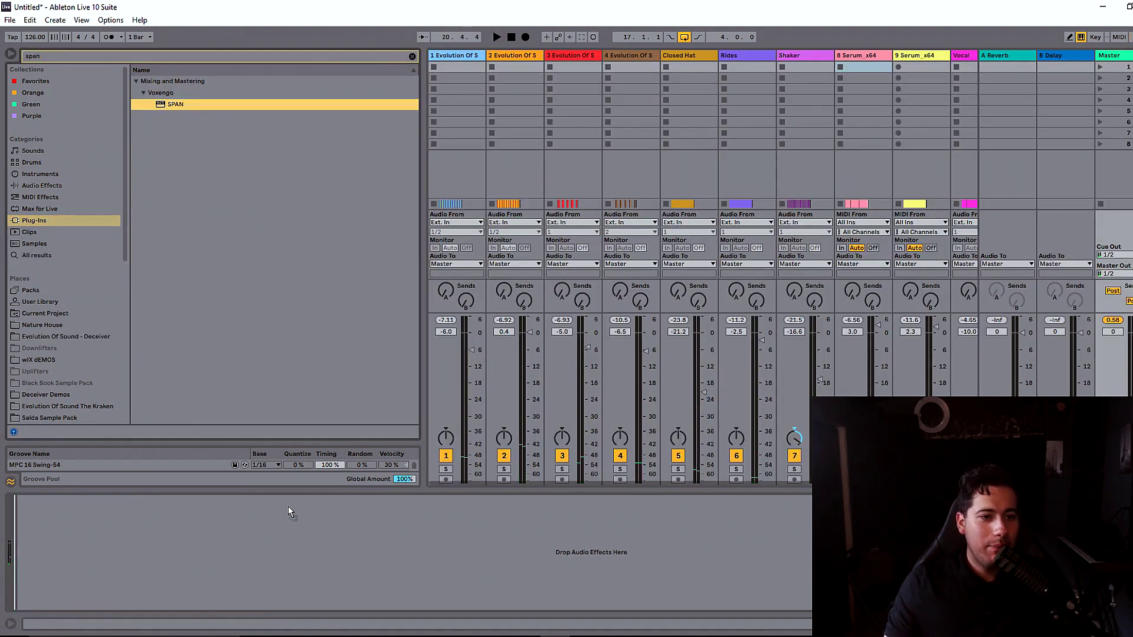
{"action": "key", "text": "Return"}
{"action": "key", "text": "space"}
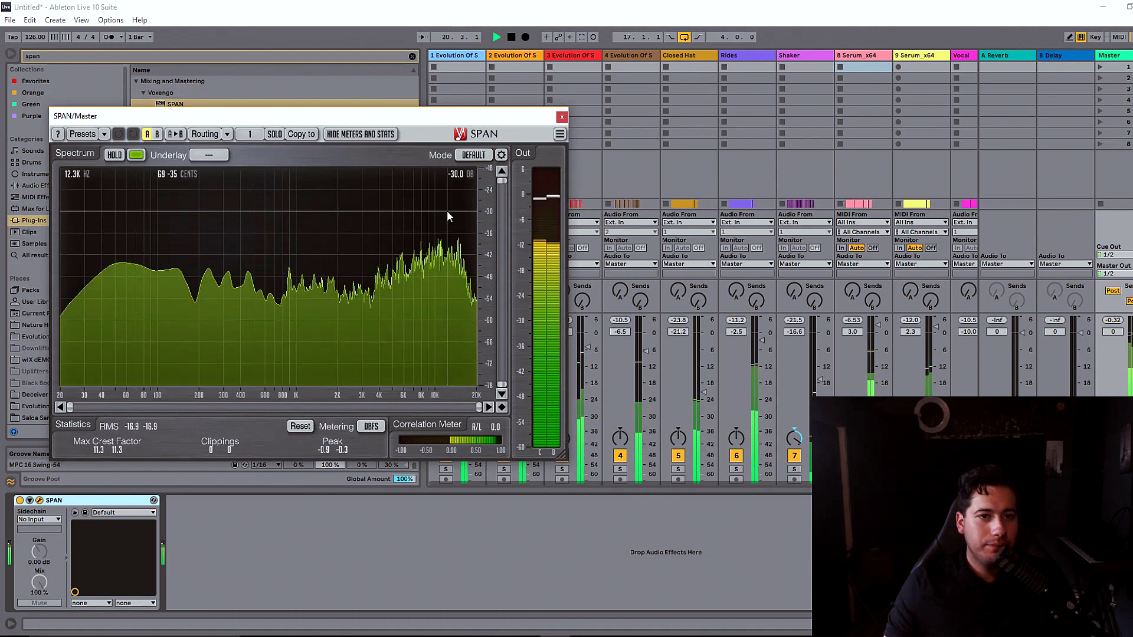
{"action": "left_click_drag", "start_coordinate": [448, 227], "coordinate": [448, 228]}
{"action": "left_click", "coordinate": [561, 117]}
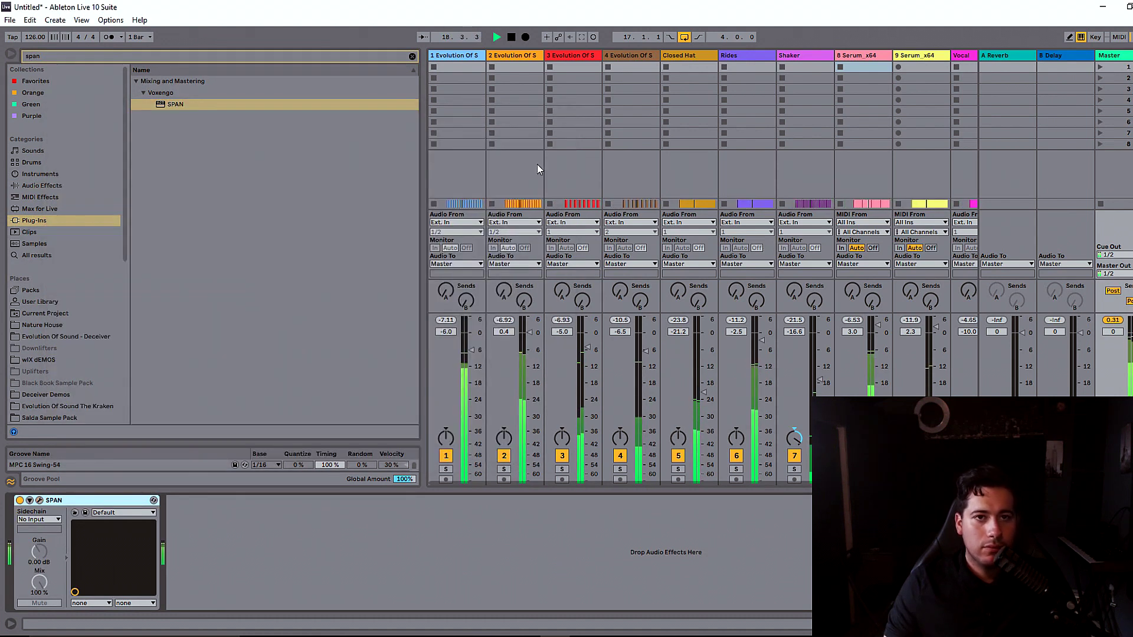
Step: Stop playback, group tracks 2 through Rides and name the group Drums
{"action": "key", "text": "space"}
{"action": "left_click", "coordinate": [726, 58]}
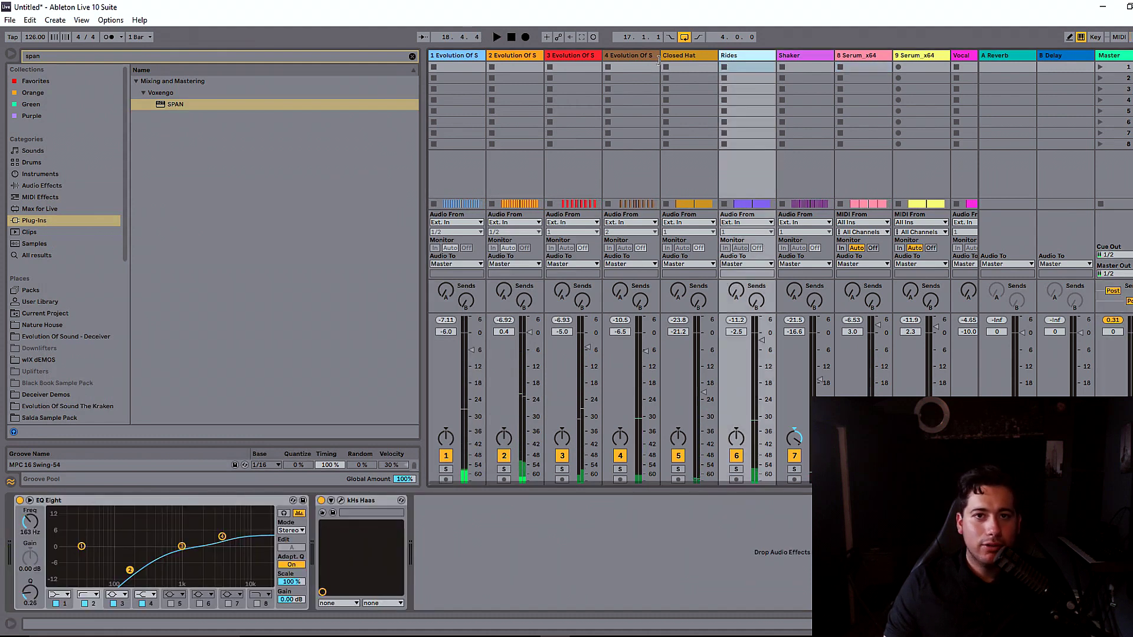
{"action": "left_click", "coordinate": [649, 59], "text": "shift"}
{"action": "left_click", "coordinate": [565, 64], "text": "shift"}
{"action": "left_click", "coordinate": [519, 56], "text": "shift"}
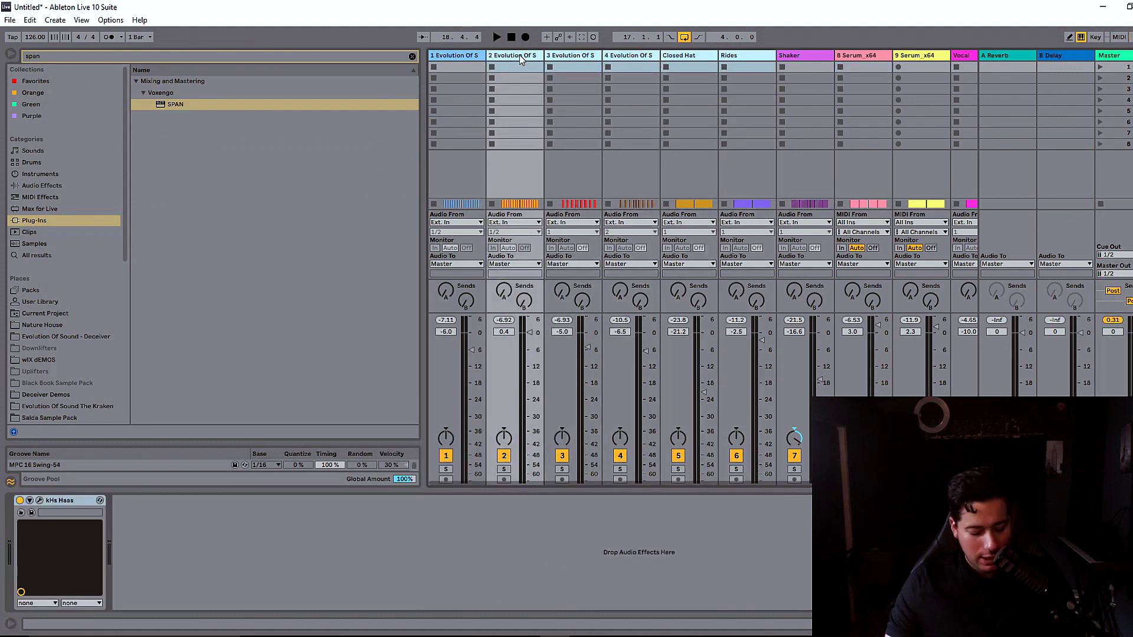
{"action": "key", "text": "ctrl+g"}
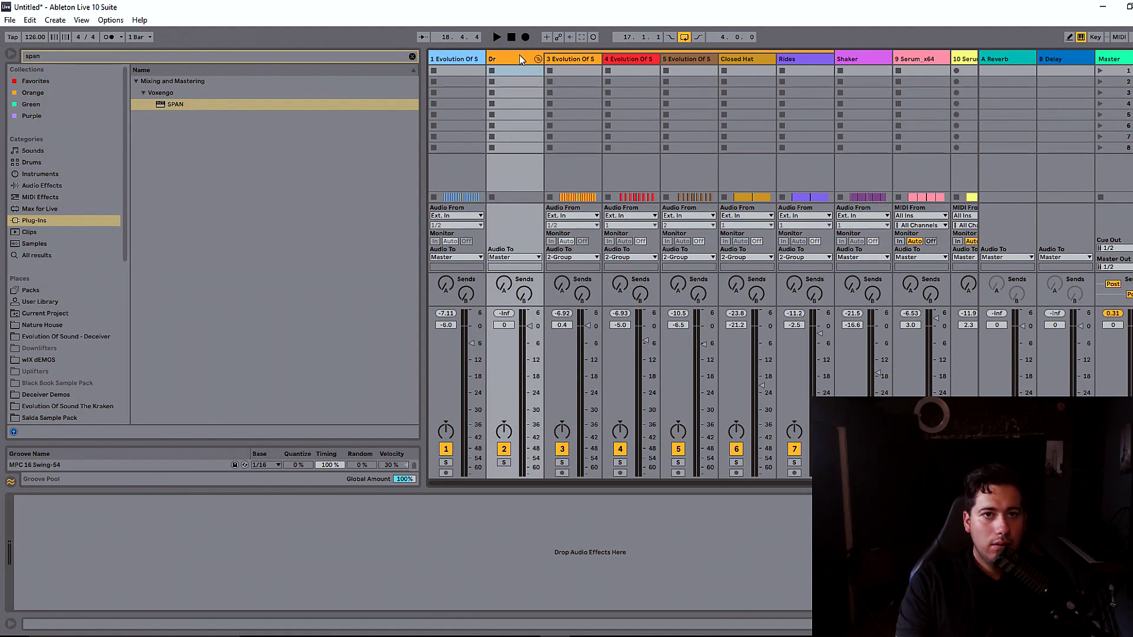
{"action": "key", "text": "Return"}
Step: Move the Shaker track into the Drums group ahead of Rides and balance its volume to -9.8 dB, solo and in the mix
{"action": "key", "text": "space"}
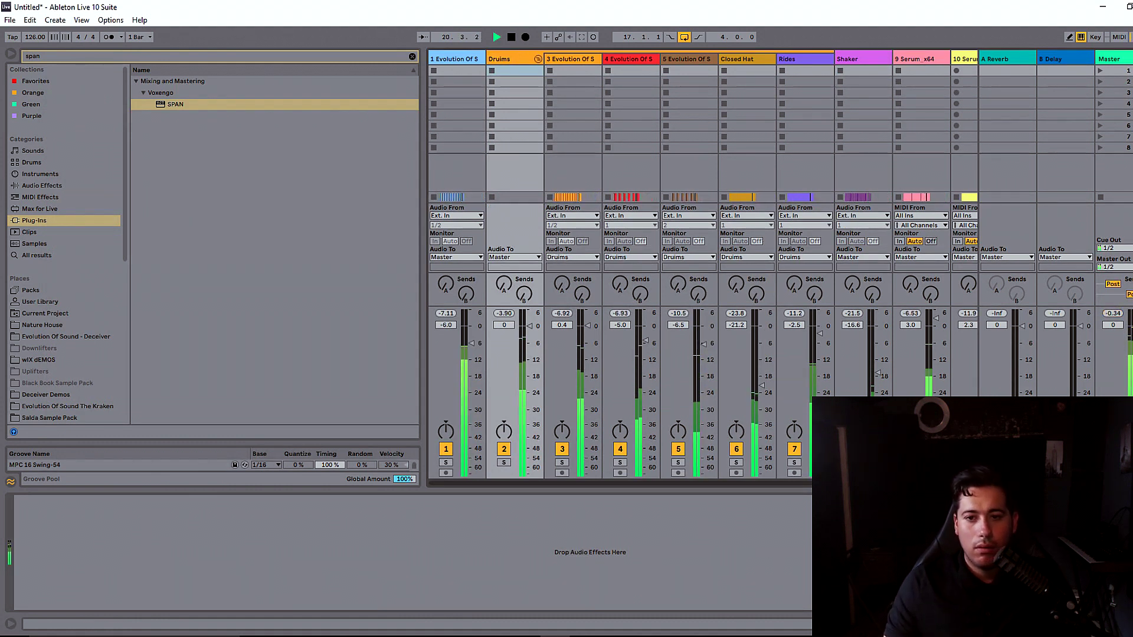
{"action": "left_click_drag", "start_coordinate": [860, 62], "coordinate": [786, 62]}
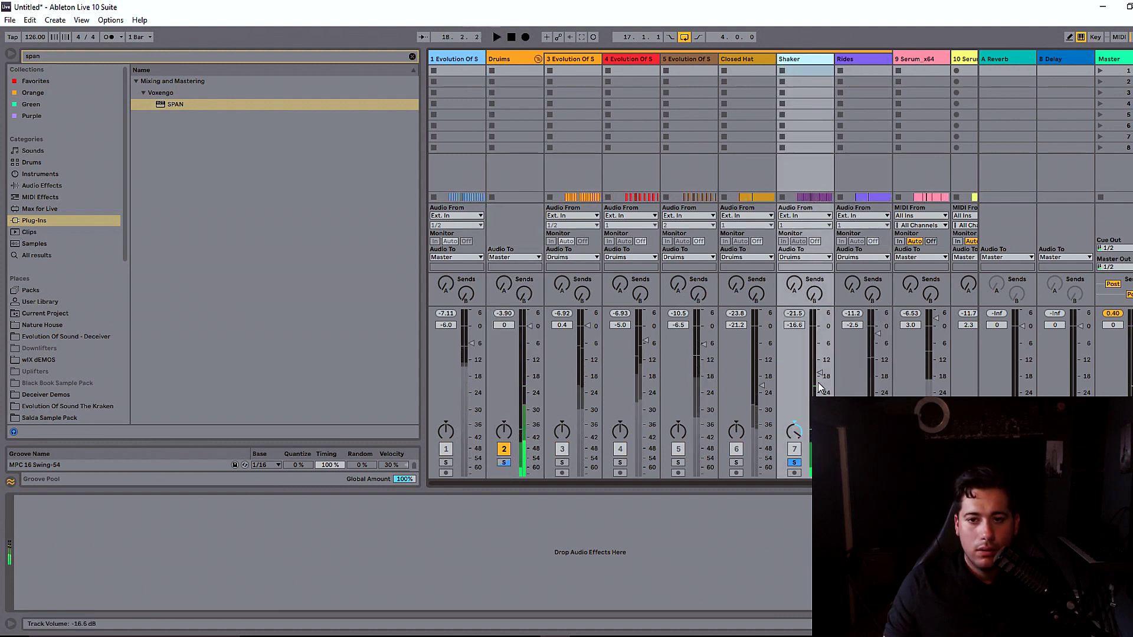
{"action": "left_click_drag", "start_coordinate": [820, 373], "coordinate": [820, 342]}
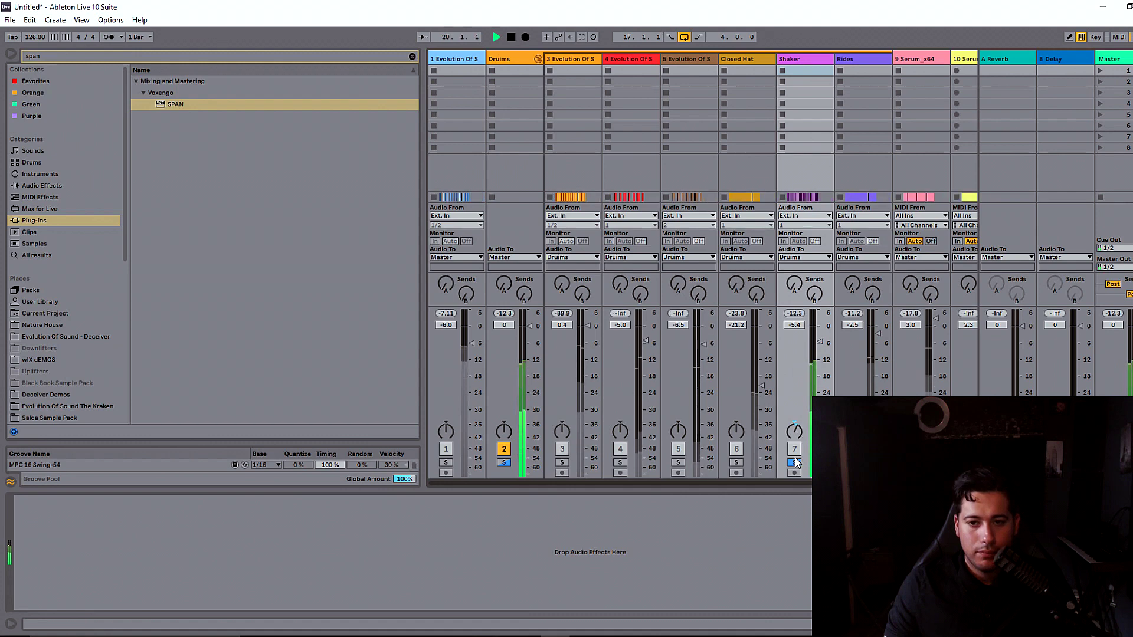
{"action": "left_click", "coordinate": [794, 462]}
{"action": "left_click_drag", "start_coordinate": [820, 341], "coordinate": [819, 353]}
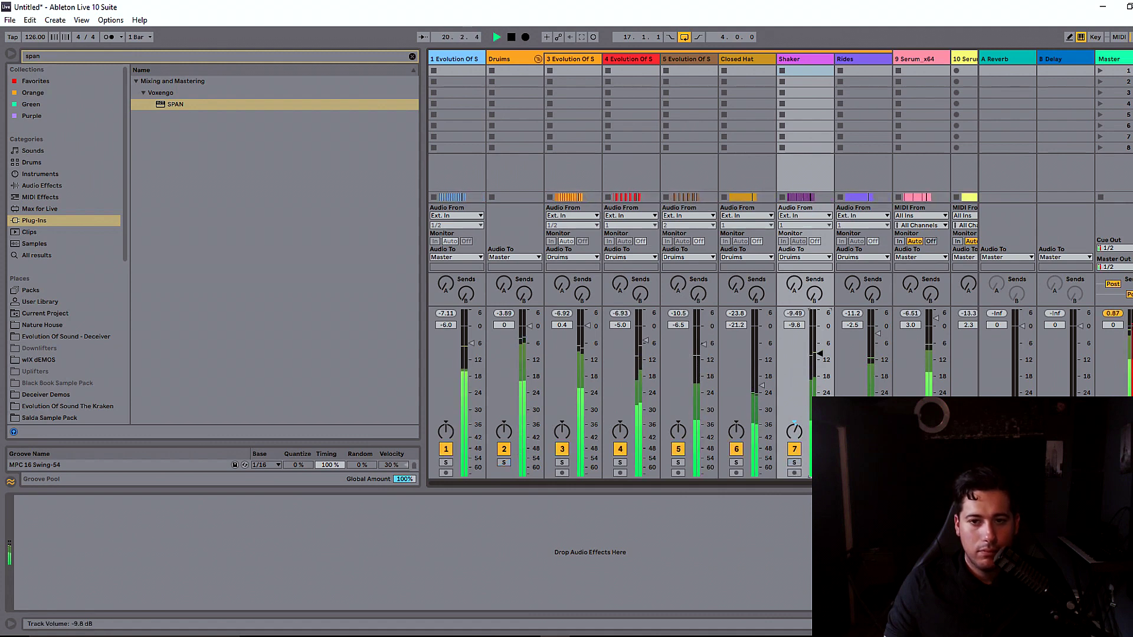
{"action": "key", "text": "Tab"}
{"action": "scroll", "coordinate": [821, 358], "scroll_direction": "down", "scroll_amount": 5}
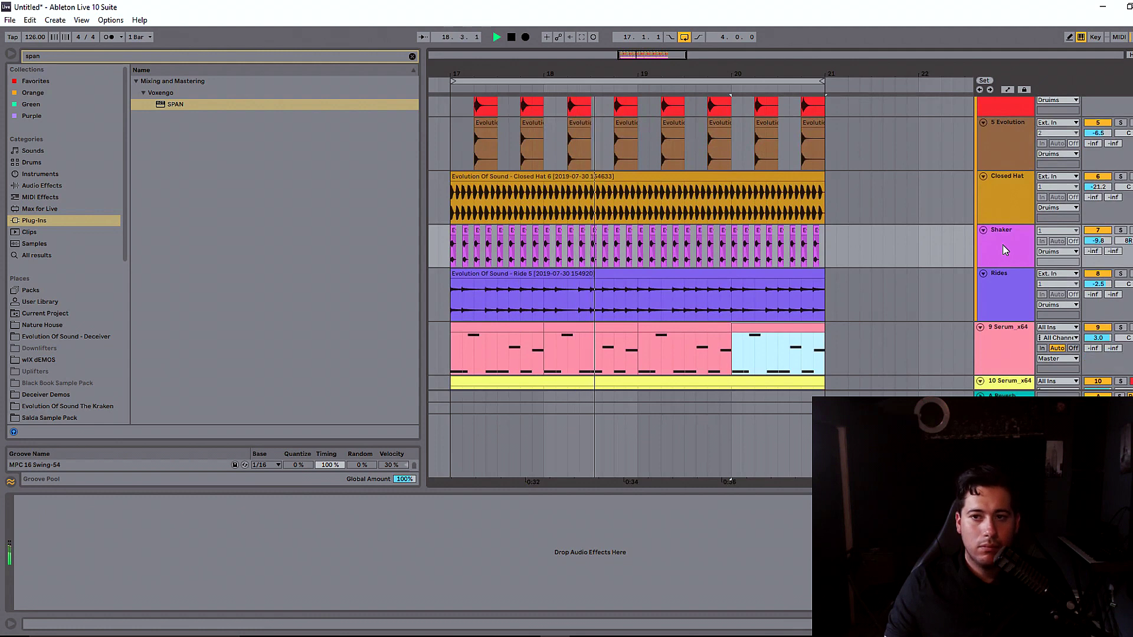
{"action": "left_click", "coordinate": [1003, 245]}
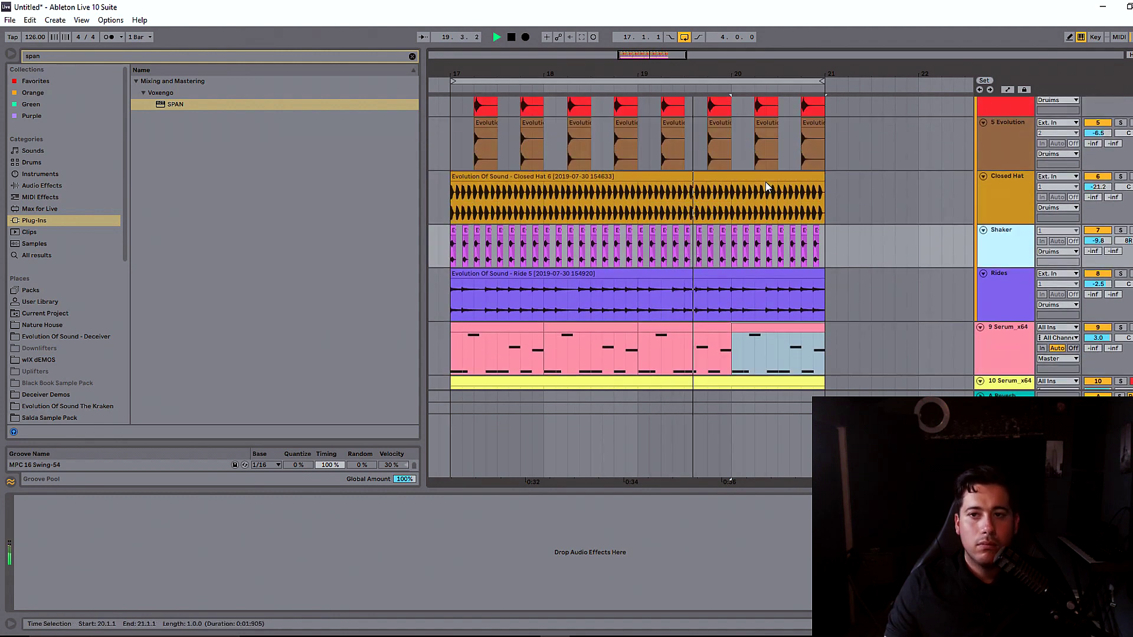
Step: Copy the four bars of track 1 clips from bar 17 to bar 1 and play them
{"action": "scroll", "coordinate": [842, 255], "scroll_direction": "down", "scroll_amount": 4}
{"action": "scroll", "coordinate": [842, 259], "scroll_direction": "up", "scroll_amount": 3}
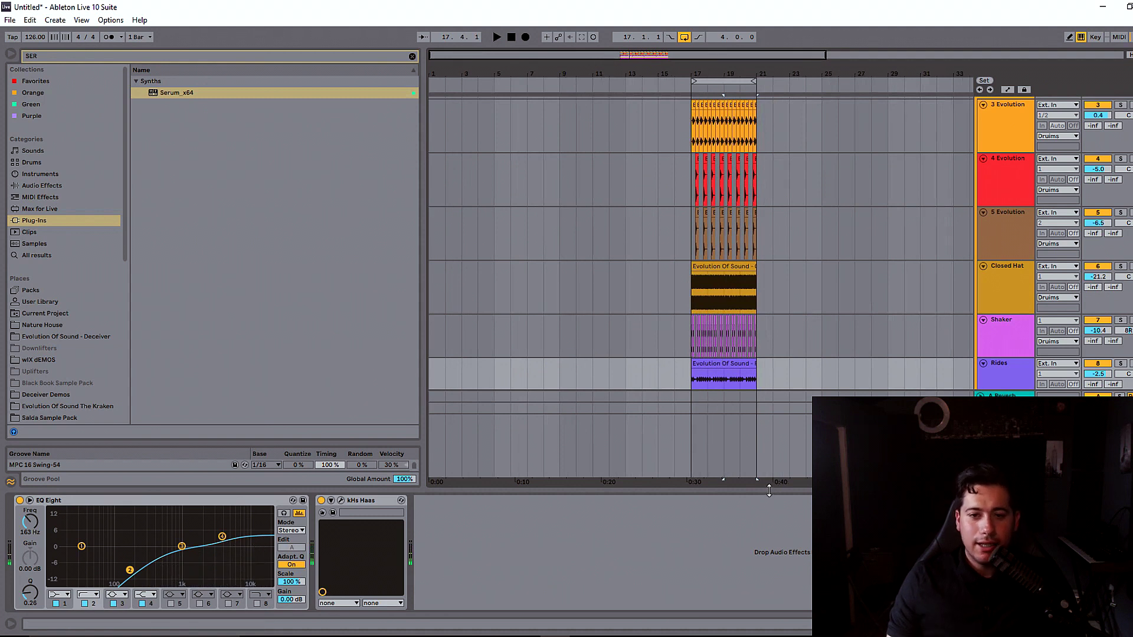
{"action": "scroll", "coordinate": [754, 321], "scroll_direction": "up", "scroll_amount": 5}
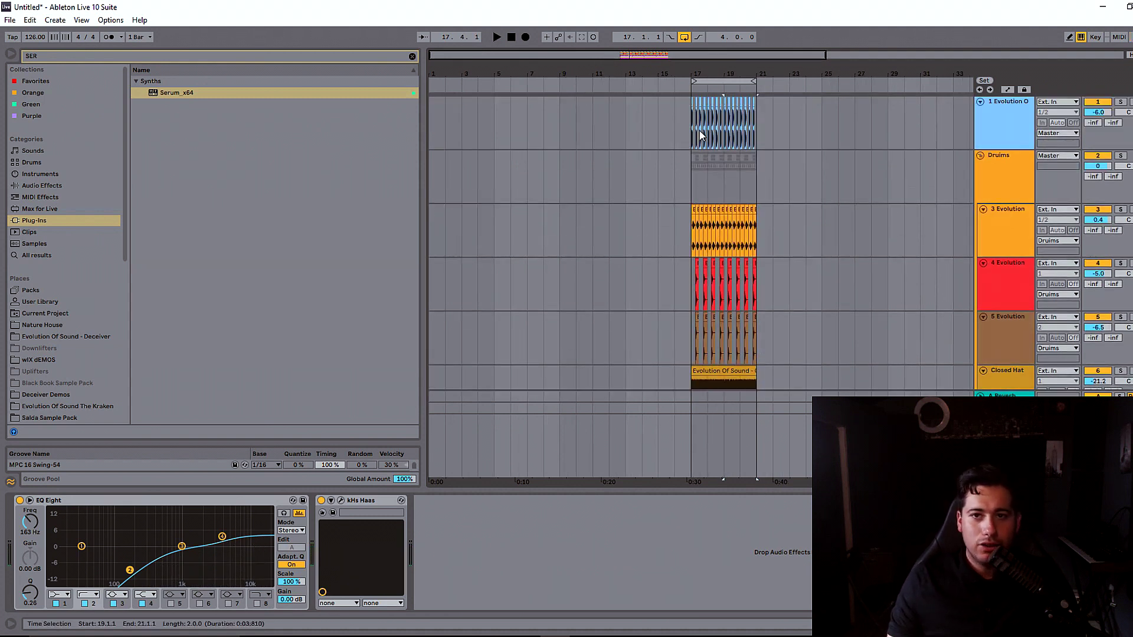
{"action": "left_click", "coordinate": [430, 113]}
{"action": "left_click_drag", "start_coordinate": [447, 51], "coordinate": [449, 85]}
{"action": "key", "text": "space"}
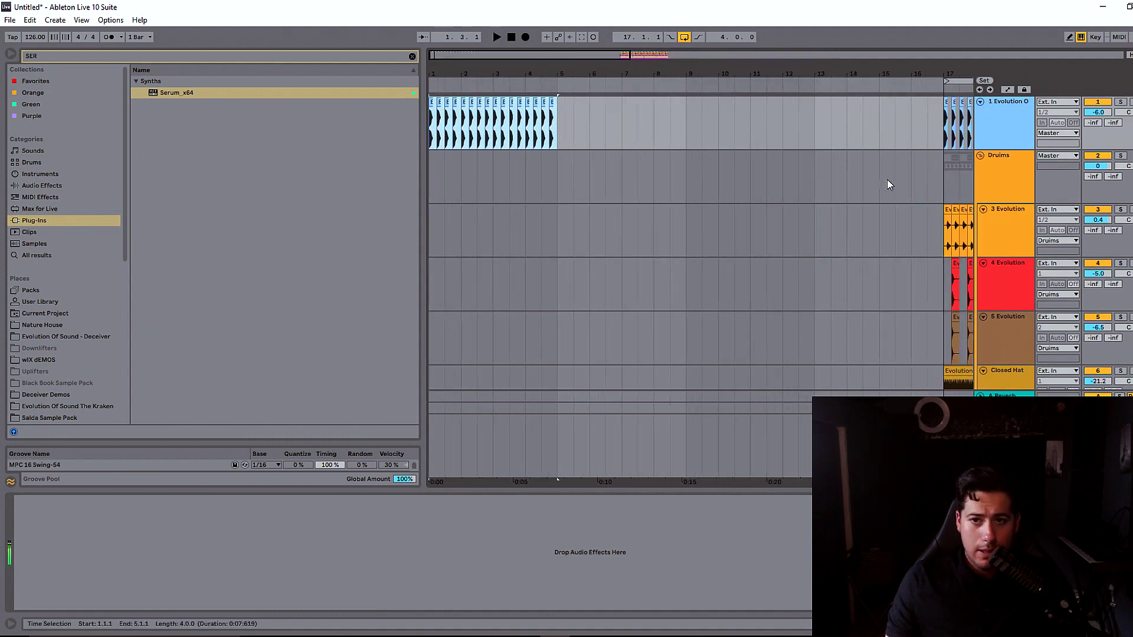
Step: Copy the track 3 clips of bars 17 to 20 to bar 1 and start playback
{"action": "left_click_drag", "start_coordinate": [575, 57], "coordinate": [575, 44]}
{"action": "left_click_drag", "start_coordinate": [851, 230], "coordinate": [954, 228]}
{"action": "left_click", "coordinate": [431, 217]}
{"action": "key", "text": "ctrl+v"}
{"action": "key", "text": "space"}
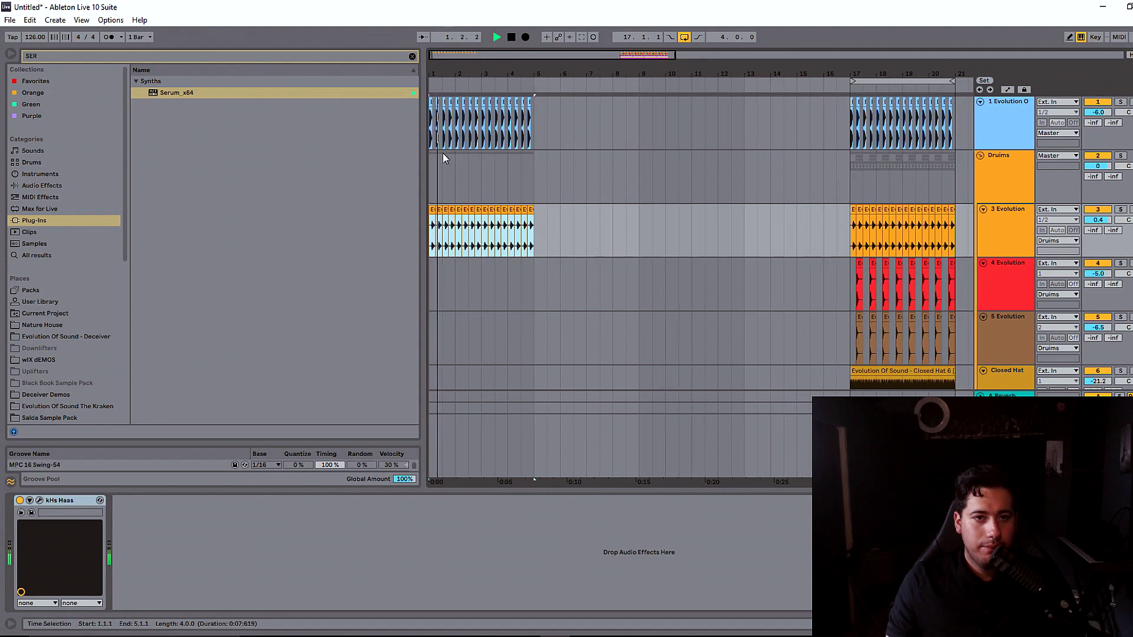
Step: Duplicate the first four bars of tracks 1 to 3 into bars 5 to 8
{"action": "left_click_drag", "start_coordinate": [474, 58], "coordinate": [478, 78]}
{"action": "left_click_drag", "start_coordinate": [587, 118], "coordinate": [409, 242]}
{"action": "key", "text": "ctrl+d"}
Step: Copy the four-bar Closed Hat clip from bar 17 into the intro and position it at bar 5
{"action": "left_click_drag", "start_coordinate": [497, 72], "coordinate": [497, 53]}
{"action": "scroll", "coordinate": [797, 218], "scroll_direction": "down", "scroll_amount": 2}
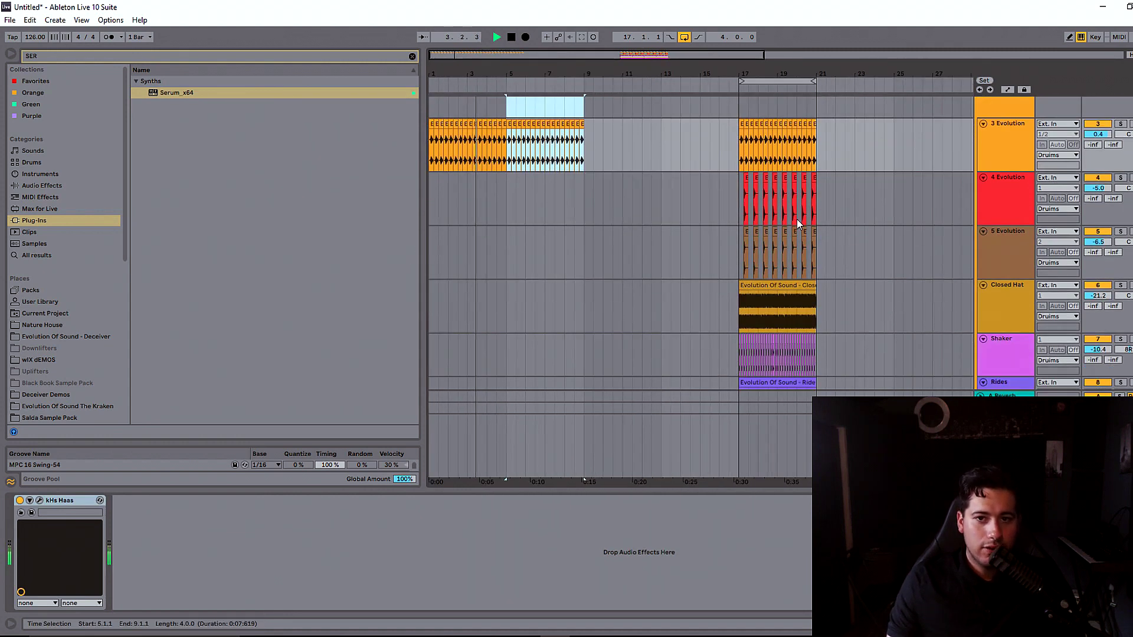
{"action": "left_click", "coordinate": [766, 282]}
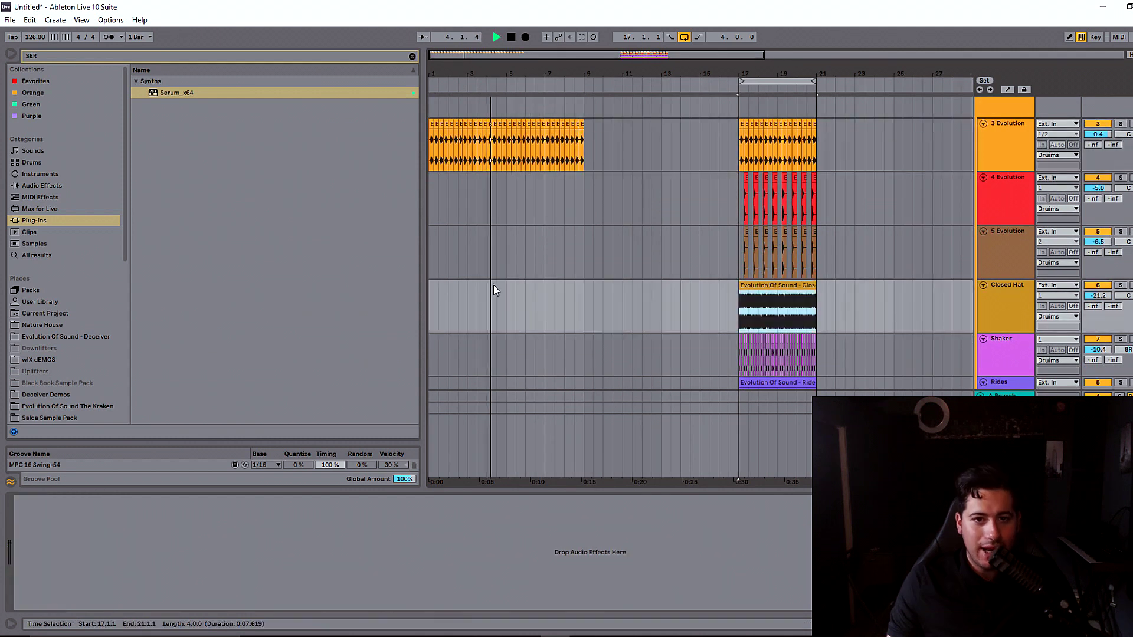
{"action": "left_click", "coordinate": [436, 294]}
{"action": "key", "text": "ctrl+v"}
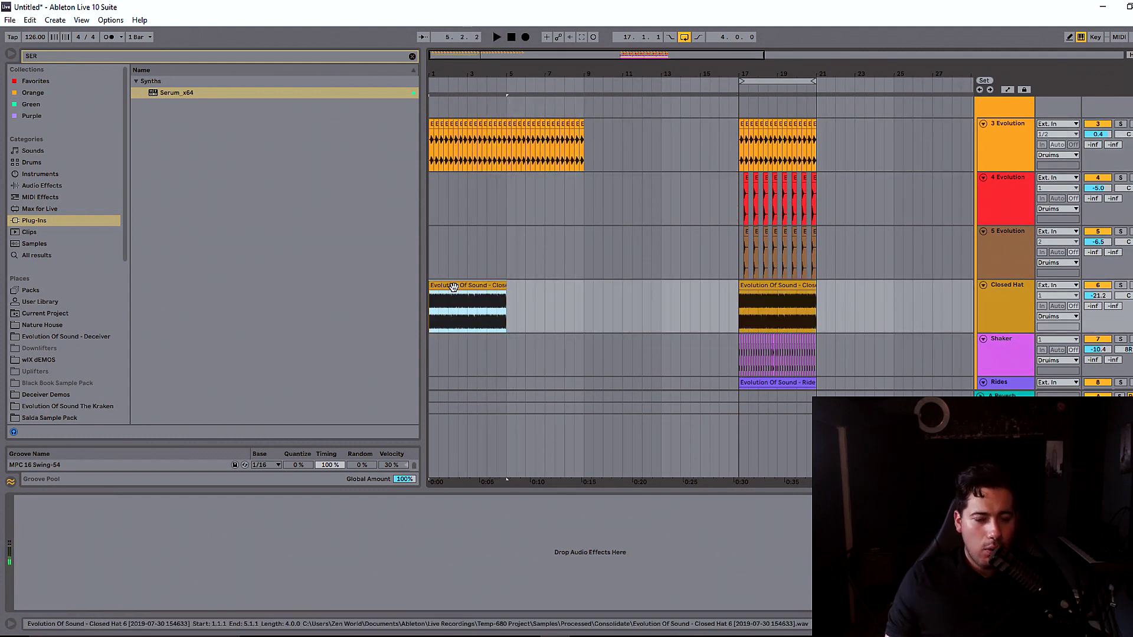
{"action": "left_click_drag", "start_coordinate": [456, 288], "coordinate": [534, 287]}
{"action": "left_click", "coordinate": [433, 277]}
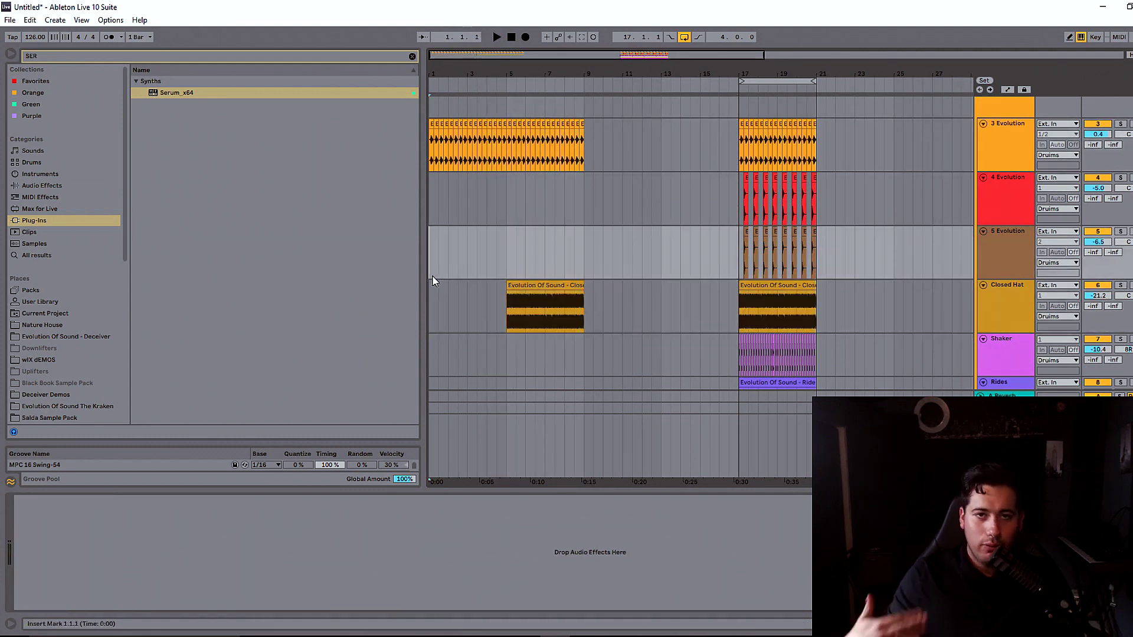
Step: Play from bar 1 and copy the track 4 and track 5 clips of bars 17 to 20 to bar 1
{"action": "key", "text": "space"}
{"action": "scroll", "coordinate": [727, 255], "scroll_direction": "up", "scroll_amount": 1}
{"action": "left_click_drag", "start_coordinate": [741, 223], "coordinate": [817, 274]}
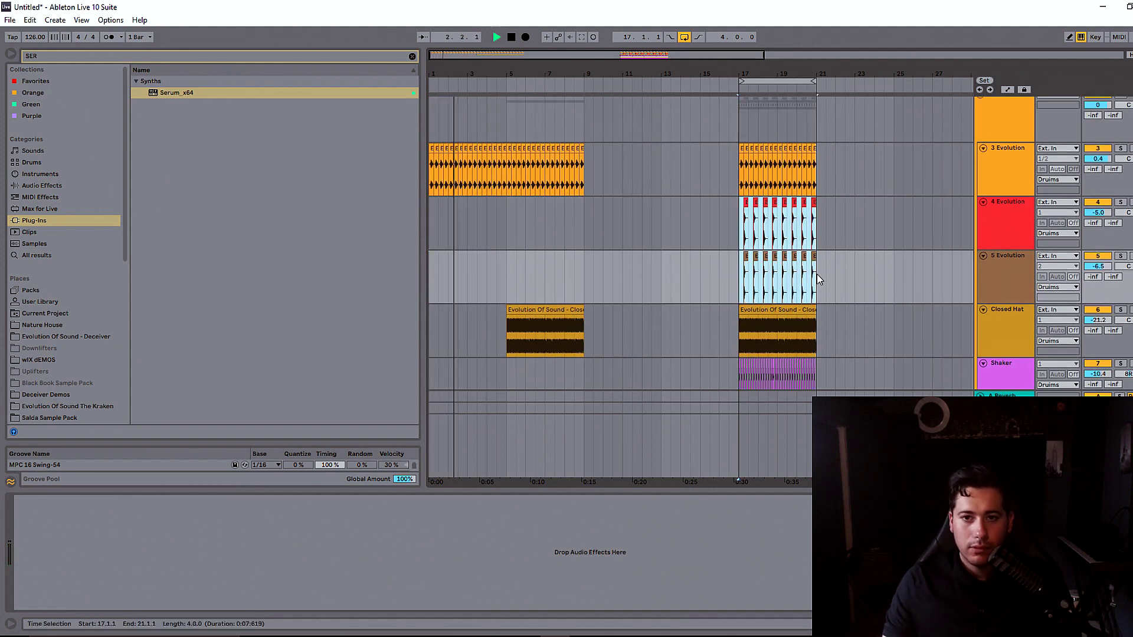
{"action": "left_click", "coordinate": [432, 230]}
{"action": "key", "text": "ctrl+v"}
{"action": "key", "text": "plus"}
{"action": "key", "text": "plus"}
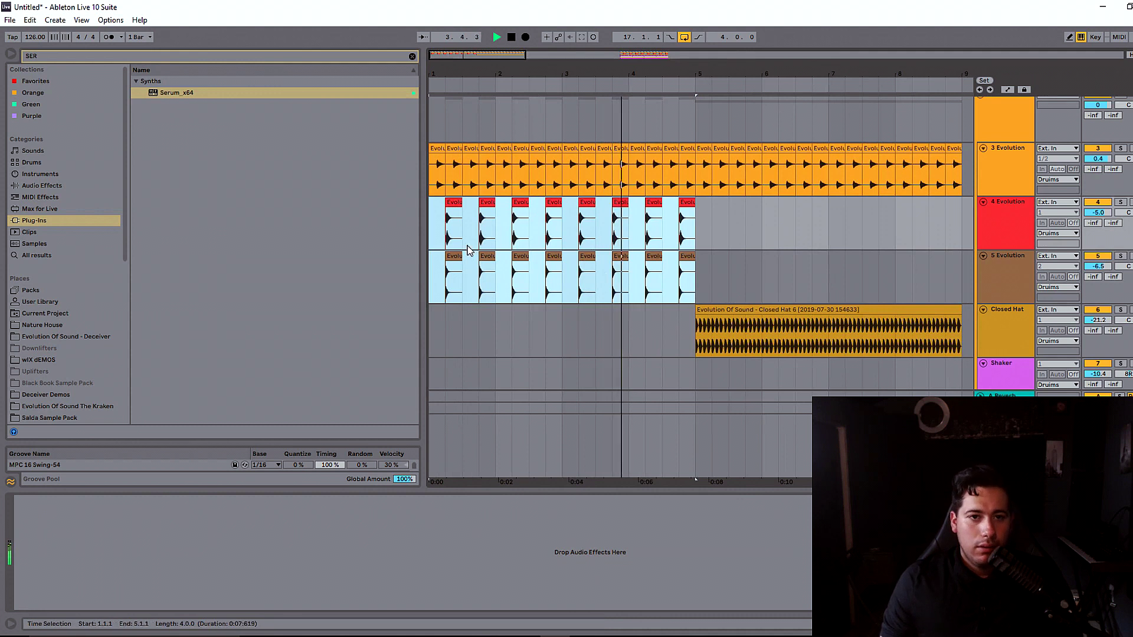
Step: Shift the track 4 pattern to bars 5 to 8 by duplicating it there and deleting the bars 1 to 4 clips
{"action": "left_click_drag", "start_coordinate": [429, 218], "coordinate": [696, 218]}
{"action": "key", "text": "ctrl+d"}
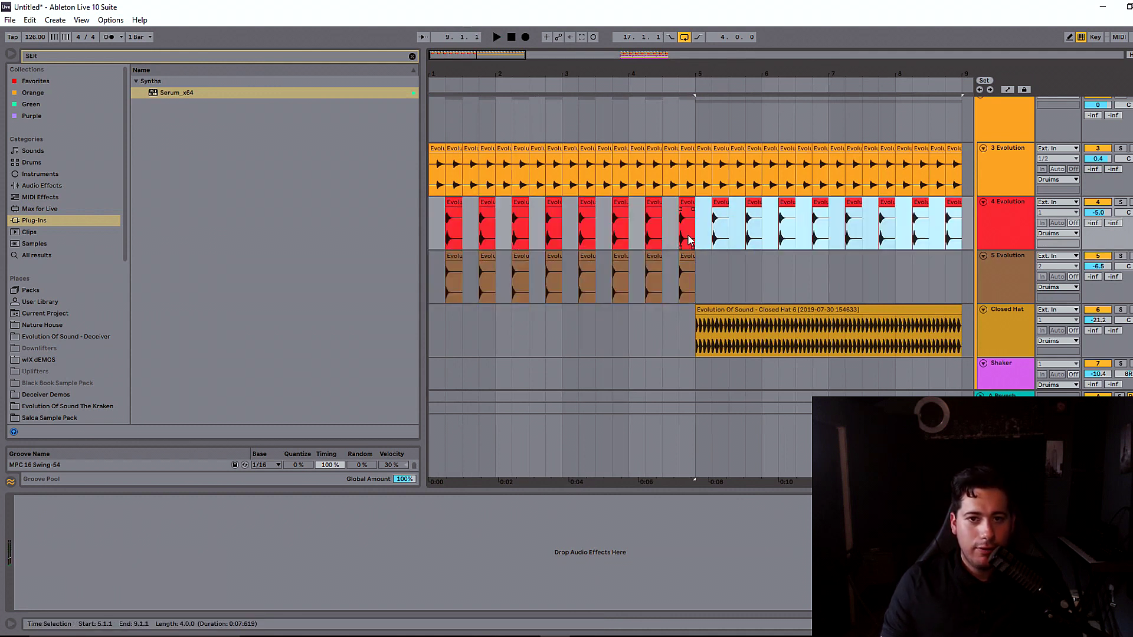
{"action": "key", "text": "Delete"}
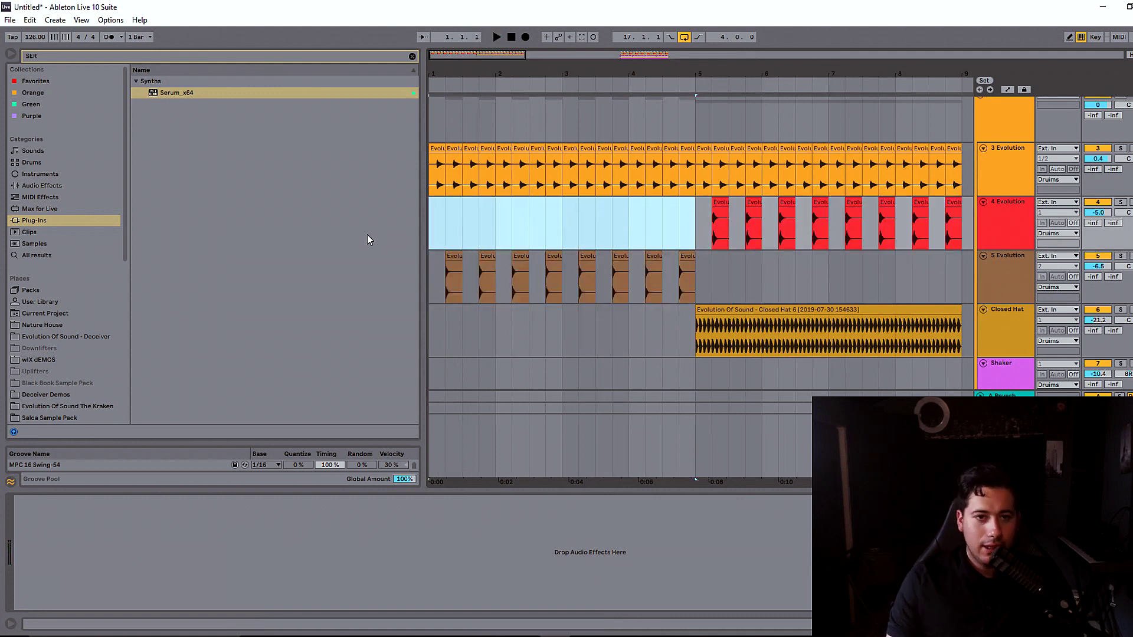
Step: Play from bar 1 and duplicate the track 5 pattern of bars 1 to 4 into bars 5 to 8
{"action": "left_click", "coordinate": [432, 239]}
{"action": "key", "text": "space"}
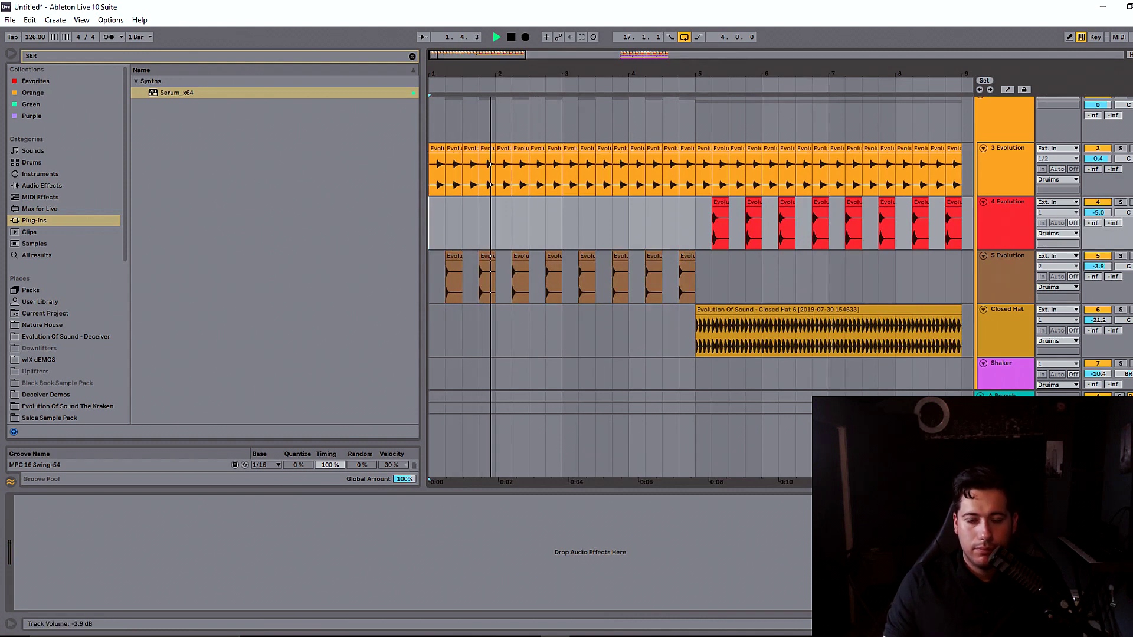
{"action": "left_click_drag", "start_coordinate": [703, 273], "coordinate": [429, 275]}
{"action": "key", "text": "ctrl+d"}
Step: Raise track 5's volume to 0.2 dB and lower track 4's volume to -8.0 dB
{"action": "left_click_drag", "start_coordinate": [497, 54], "coordinate": [502, 37]}
{"action": "scroll", "coordinate": [630, 190], "scroll_direction": "up", "scroll_amount": 3}
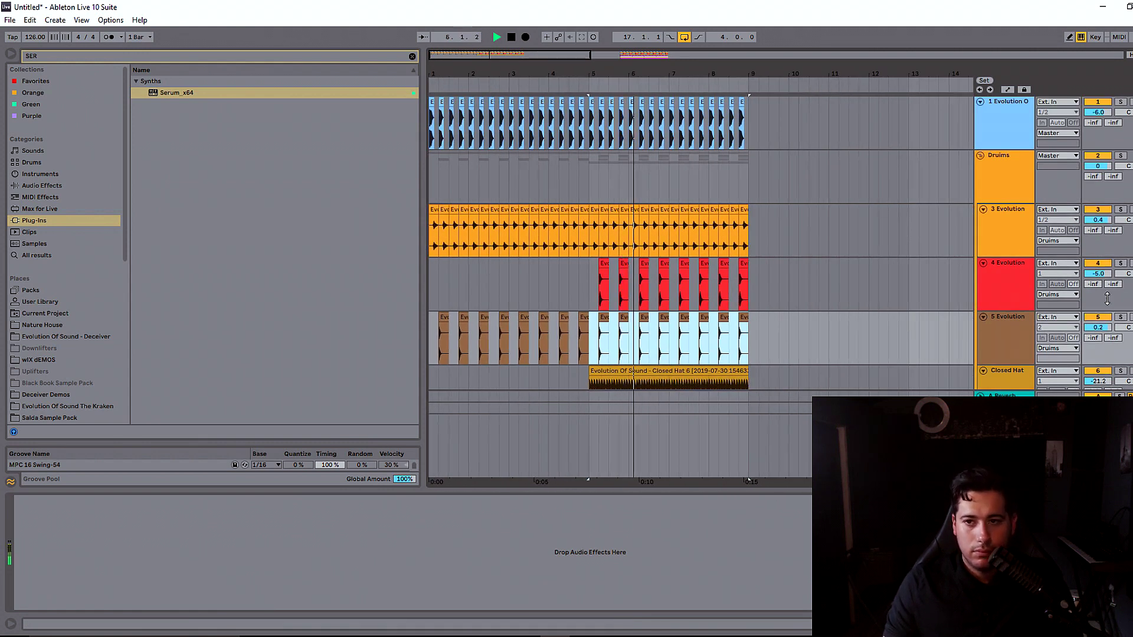
{"action": "left_click_drag", "start_coordinate": [1105, 277], "coordinate": [1106, 289]}
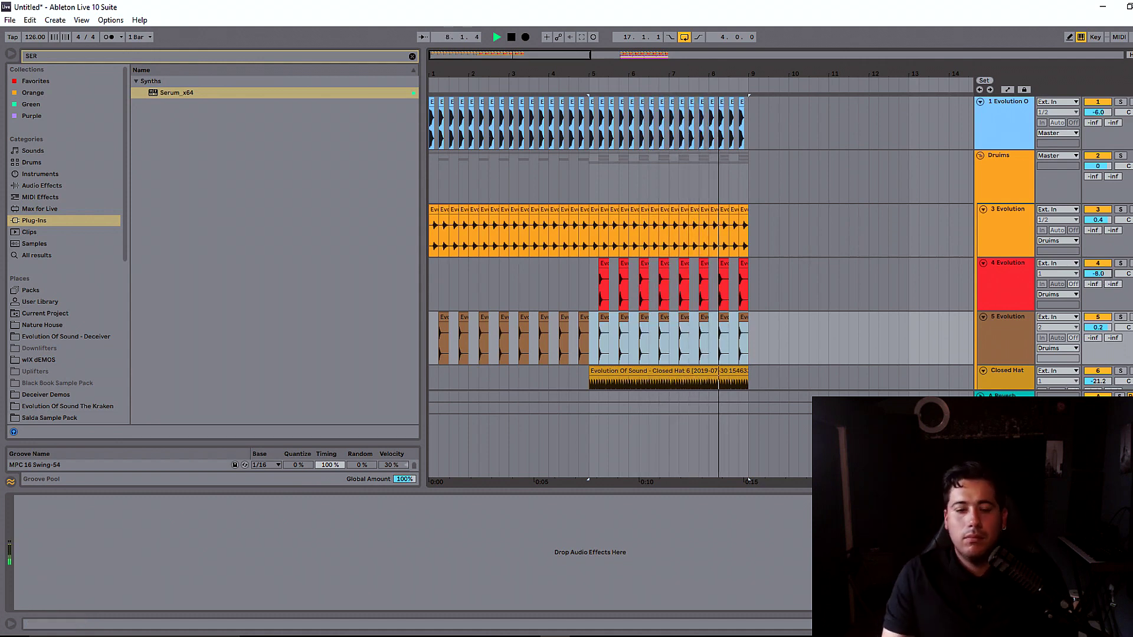
Step: Duplicate bars 5 to 8 of all tracks into bars 9 to 12 and resume playback
{"action": "key", "text": "space"}
{"action": "left_click_drag", "start_coordinate": [589, 118], "coordinate": [750, 469]}
{"action": "key", "text": "ctrl+d"}
{"action": "key", "text": "space"}
Step: Copy the four-bar Shaker clips from bar 17 to bar 9 on the Shaker track
{"action": "left_click_drag", "start_coordinate": [514, 70], "coordinate": [514, 35]}
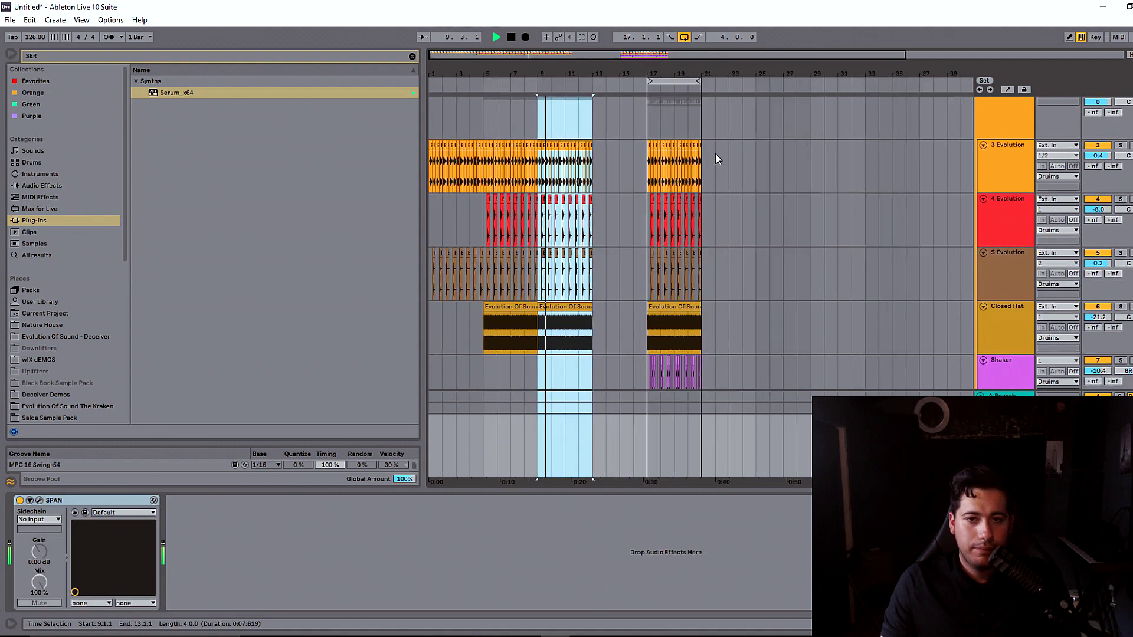
{"action": "scroll", "coordinate": [682, 198], "scroll_direction": "down", "scroll_amount": 5}
{"action": "key", "text": "space"}
{"action": "left_click_drag", "start_coordinate": [646, 232], "coordinate": [708, 237]}
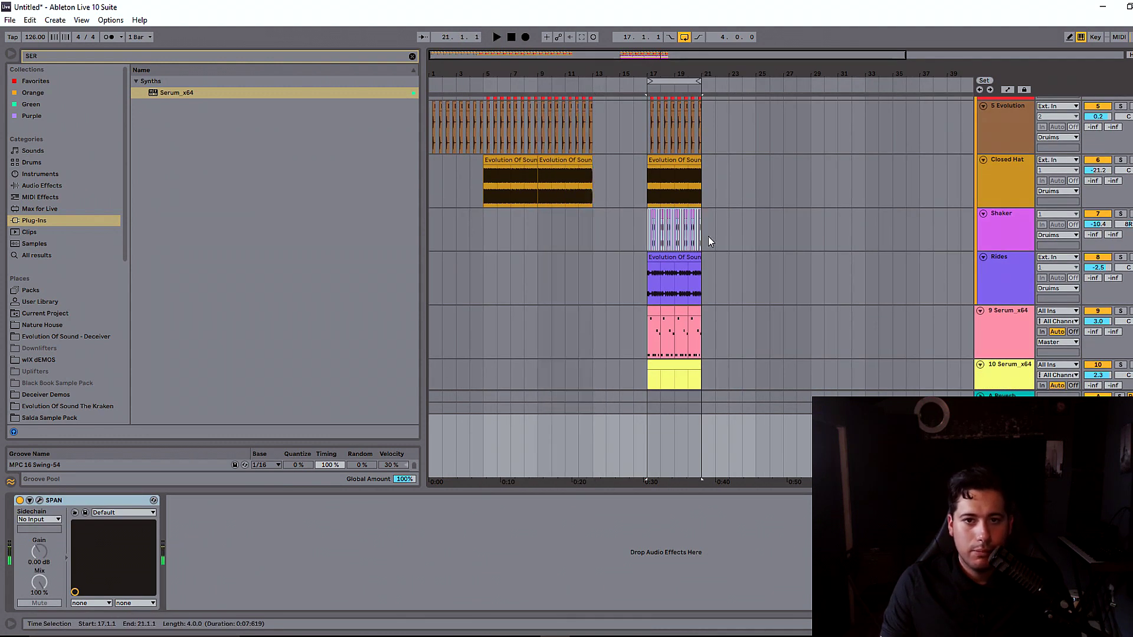
{"action": "key", "text": "ctrl+c"}
{"action": "left_click", "coordinate": [544, 223]}
{"action": "key", "text": "ctrl+v"}
{"action": "left_click_drag", "start_coordinate": [511, 71], "coordinate": [449, 104]}
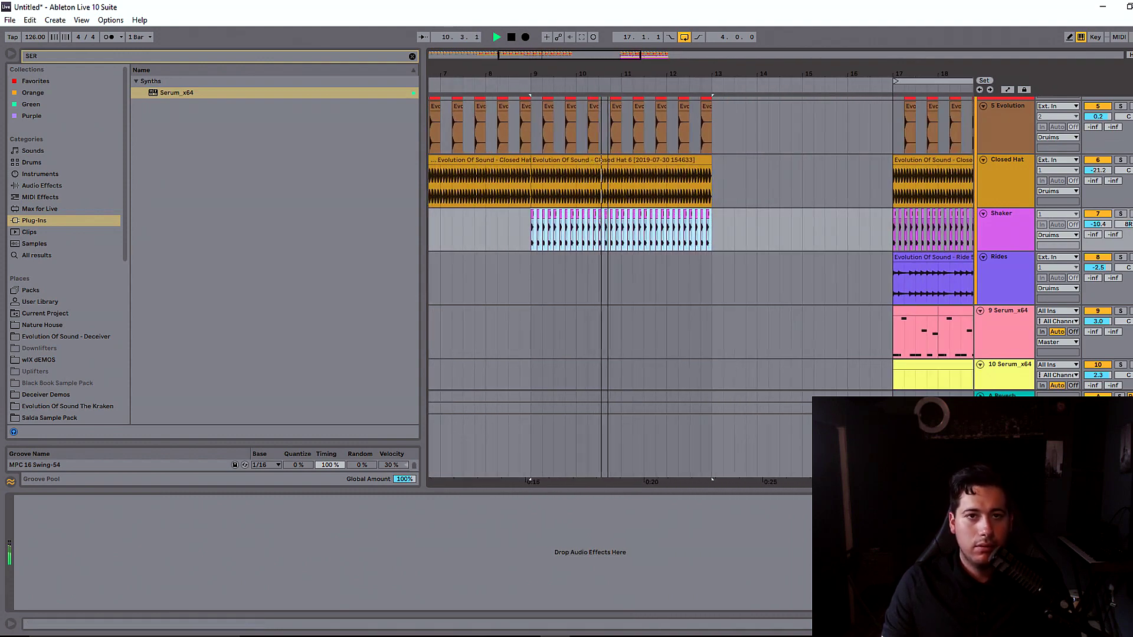
Step: Play from bar 9 and examine the layers of the arrangement from the kick down to the Vocal track
{"action": "scroll", "coordinate": [645, 171], "scroll_direction": "up", "scroll_amount": 3}
{"action": "scroll", "coordinate": [647, 171], "scroll_direction": "down", "scroll_amount": 4}
{"action": "scroll", "coordinate": [701, 173], "scroll_direction": "up", "scroll_amount": 4}
{"action": "scroll", "coordinate": [671, 235], "scroll_direction": "down", "scroll_amount": 2}
{"action": "scroll", "coordinate": [767, 252], "scroll_direction": "up", "scroll_amount": 5}
{"action": "left_click_drag", "start_coordinate": [565, 57], "coordinate": [555, 40]}
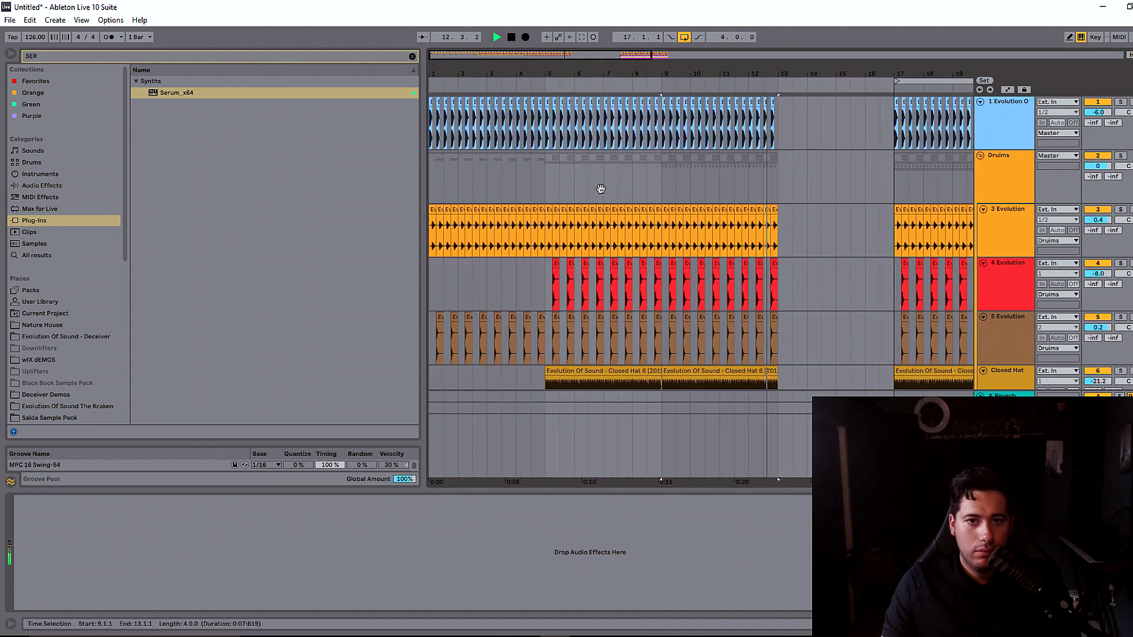
{"action": "scroll", "coordinate": [679, 247], "scroll_direction": "down", "scroll_amount": 5}
{"action": "left_click", "coordinate": [656, 169]}
{"action": "key", "text": "space"}
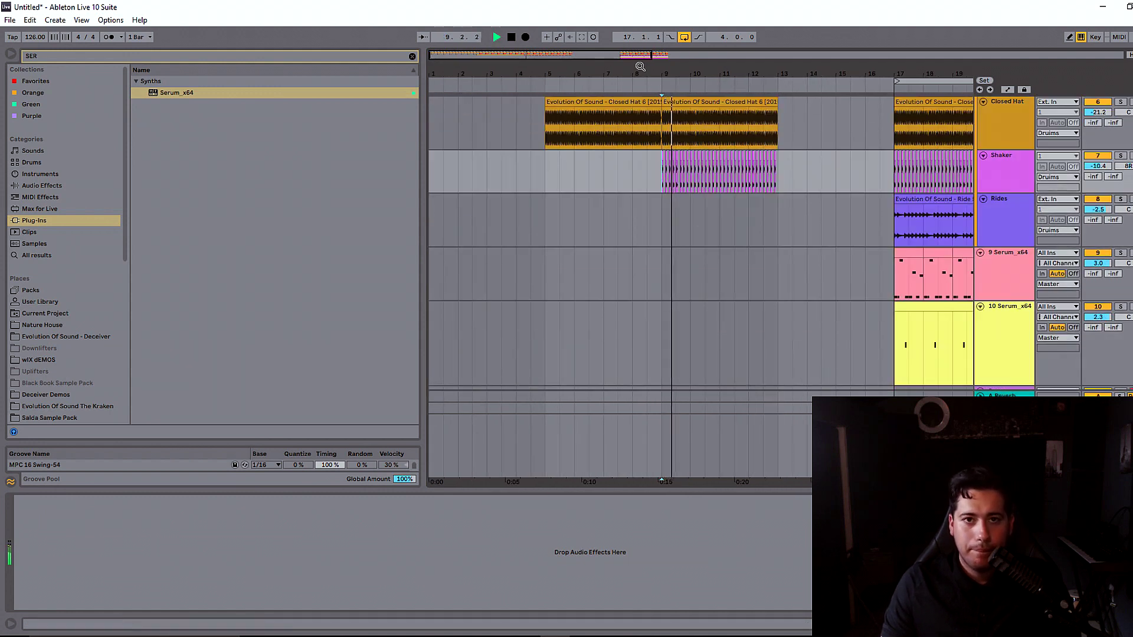
{"action": "scroll", "coordinate": [768, 236], "scroll_direction": "down", "scroll_amount": 2}
{"action": "scroll", "coordinate": [882, 249], "scroll_direction": "down", "scroll_amount": 3}
{"action": "scroll", "coordinate": [826, 268], "scroll_direction": "down", "scroll_amount": 1}
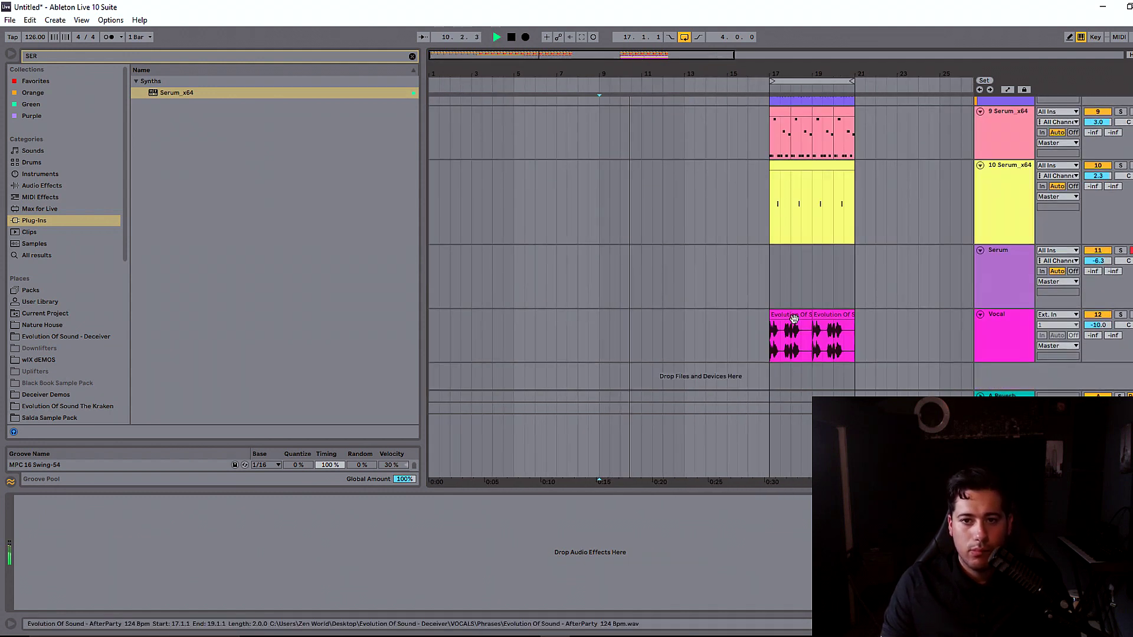
{"action": "scroll", "coordinate": [767, 284], "scroll_direction": "up", "scroll_amount": 5}
Step: Copy the first one-bar 9 Serum_x64 clip from bar 17 to bar 13 and repeat it up to the bar 17 section
{"action": "left_click_drag", "start_coordinate": [750, 73], "coordinate": [684, 172]}
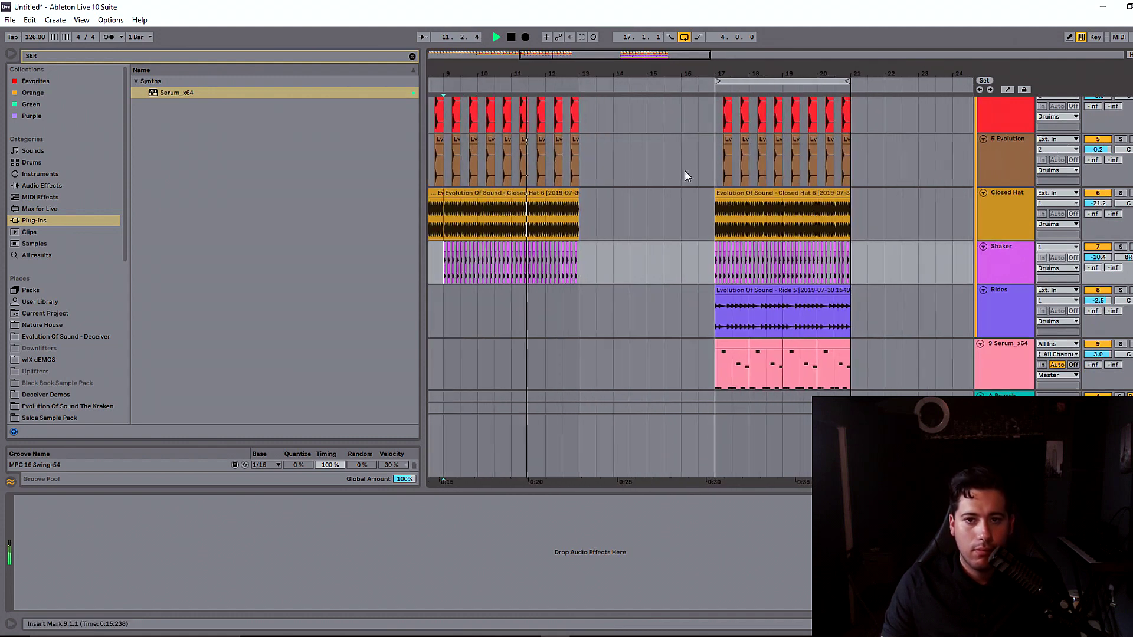
{"action": "left_click", "coordinate": [738, 344]}
{"action": "left_click", "coordinate": [586, 349]}
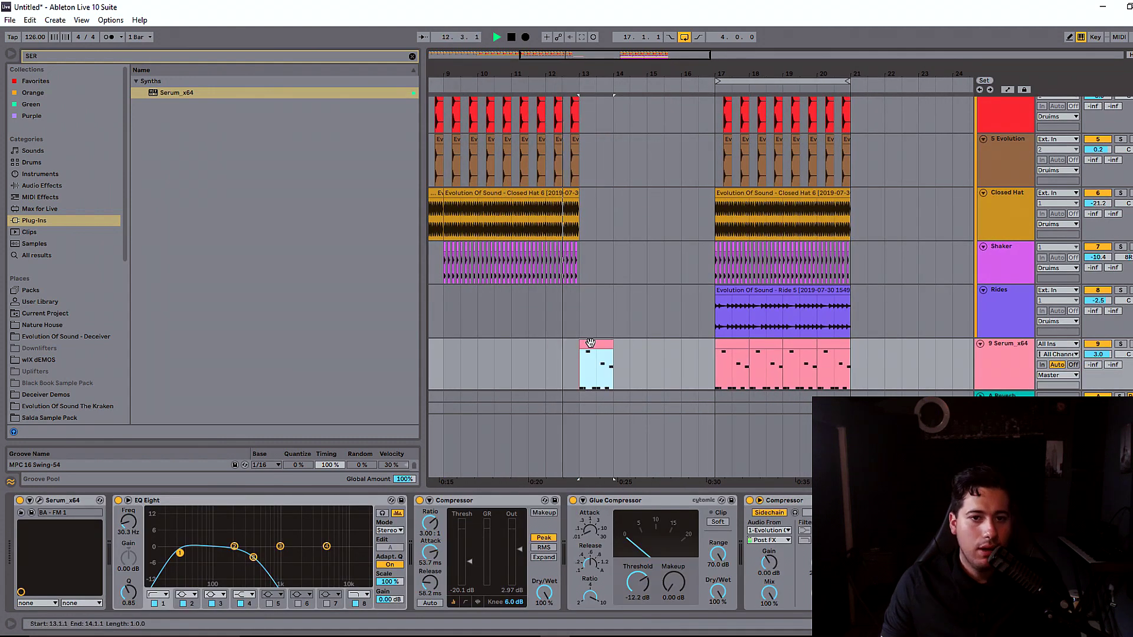
{"action": "key", "text": "ctrl+d"}
{"action": "key", "text": "ctrl+d"}
{"action": "key", "text": "ctrl+d"}
{"action": "key", "text": "ctrl+d"}
Step: Move the four-bar section of all tracks from bar 17 to bar 21
{"action": "scroll", "coordinate": [720, 266], "scroll_direction": "up", "scroll_amount": 3}
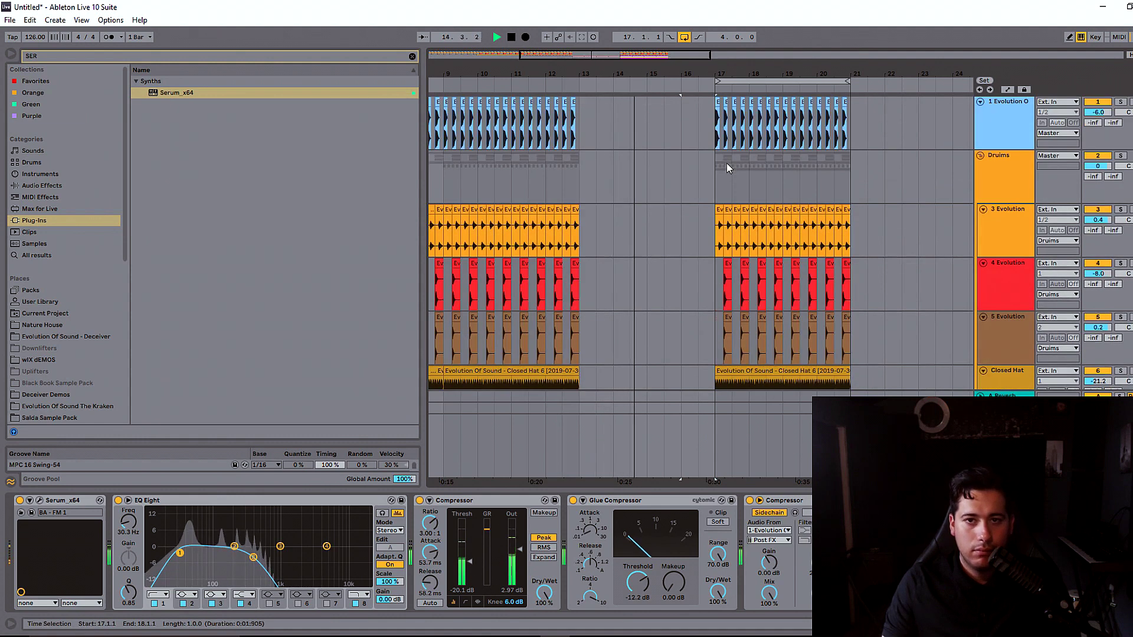
{"action": "left_click_drag", "start_coordinate": [717, 442], "coordinate": [851, 443]}
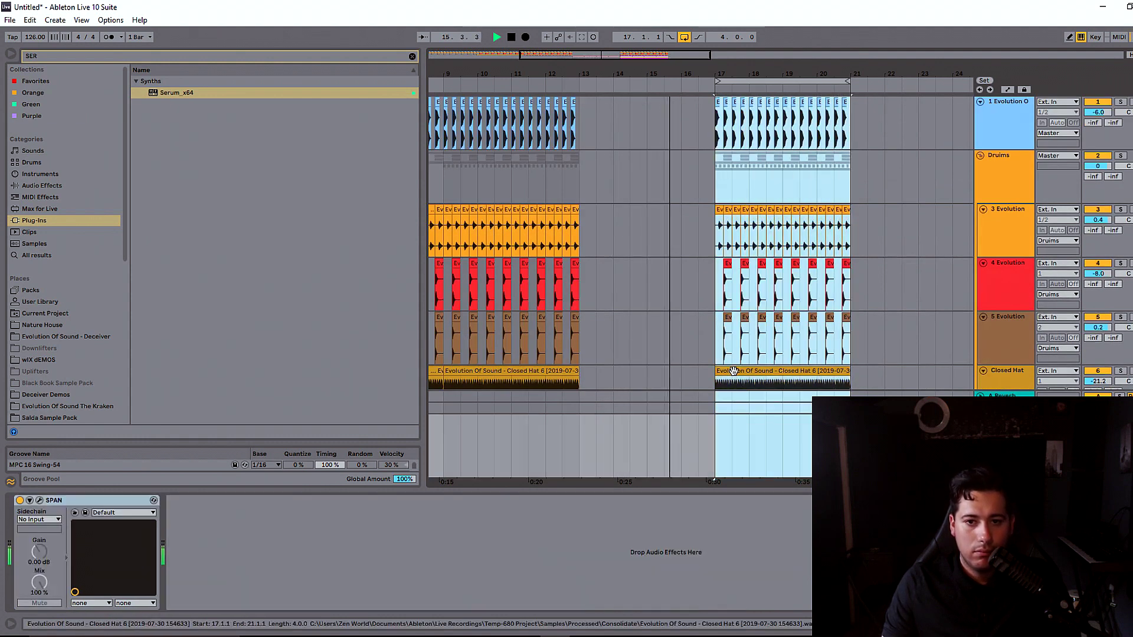
{"action": "left_click_drag", "start_coordinate": [733, 371], "coordinate": [838, 374]}
{"action": "scroll", "coordinate": [694, 349], "scroll_direction": "down", "scroll_amount": 5}
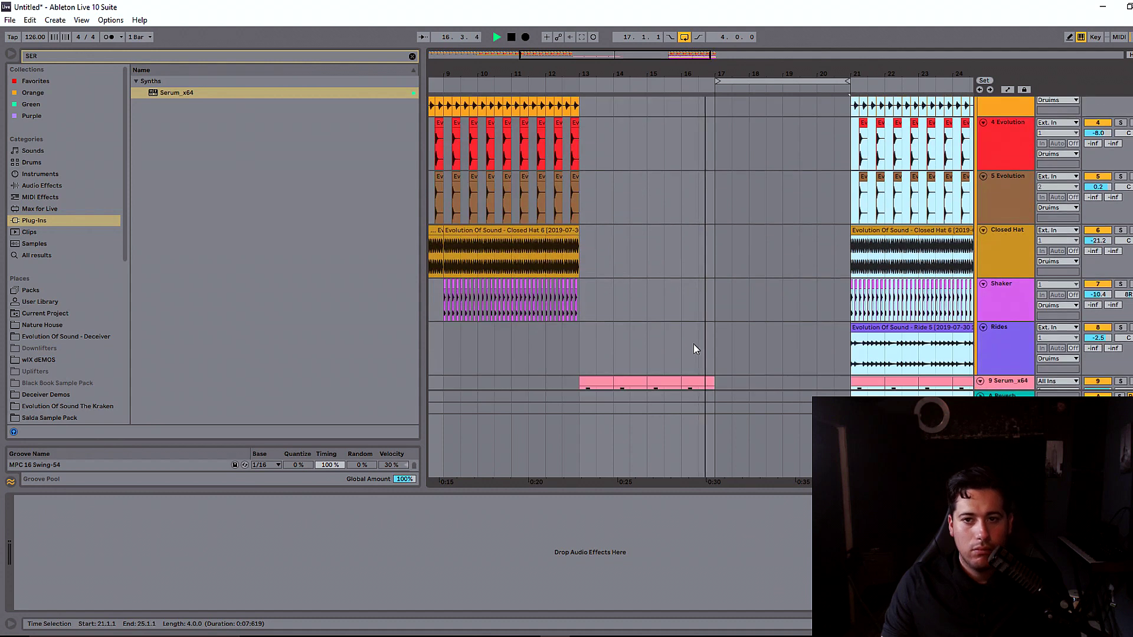
Step: Duplicate the 9 Serum_x64 bass clips of bars 13 to 16 into bars 17 to 20
{"action": "scroll", "coordinate": [696, 349], "scroll_direction": "down", "scroll_amount": 3}
{"action": "key", "text": "space"}
{"action": "left_click_drag", "start_coordinate": [713, 285], "coordinate": [582, 284]}
{"action": "key", "text": "ctrl+d"}
Step: Play from bar 12 and extend the Closed Hat and Shaker patterns through bars 13 to 20 by duplicating their clips
{"action": "left_click", "coordinate": [550, 230]}
{"action": "key", "text": "space"}
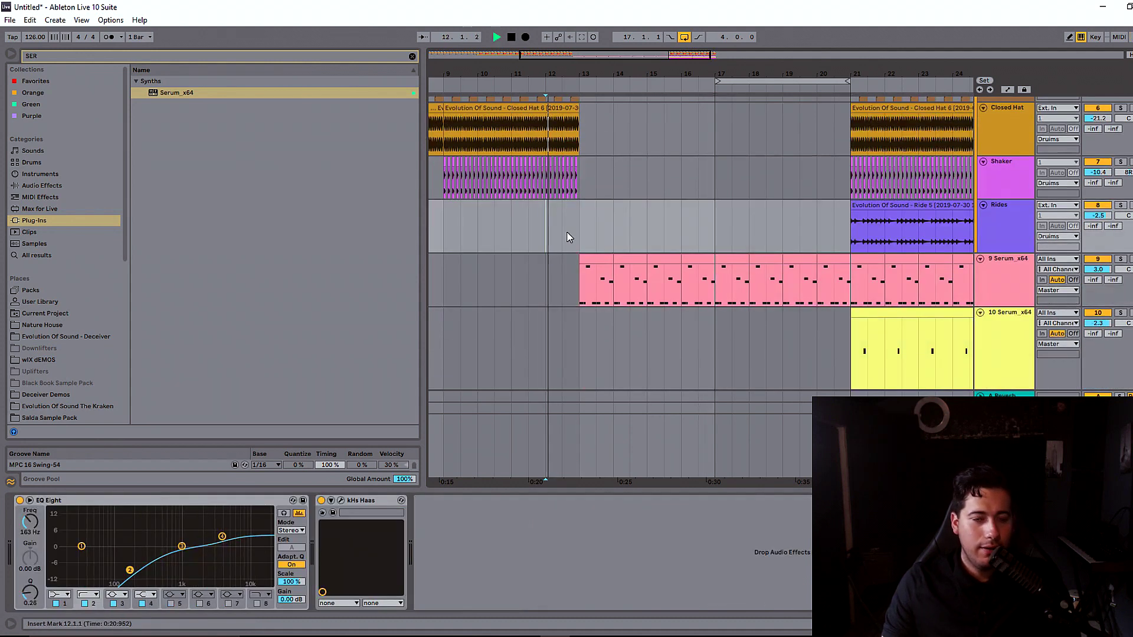
{"action": "scroll", "coordinate": [571, 230], "scroll_direction": "up", "scroll_amount": 3}
{"action": "left_click", "coordinate": [572, 231]}
{"action": "key", "text": "ctrl+d"}
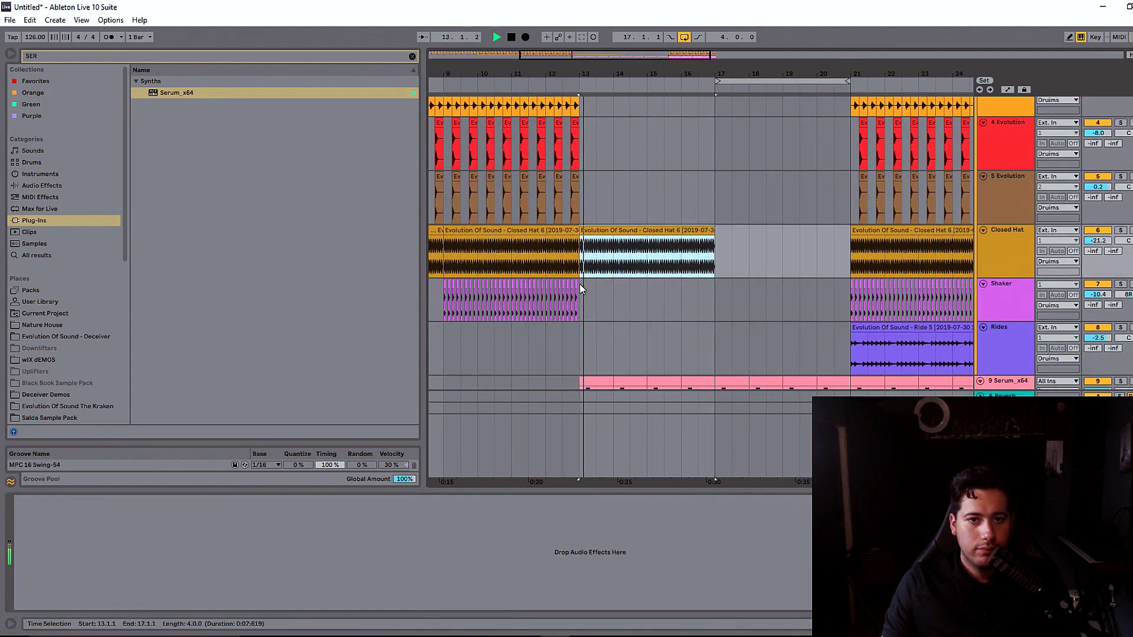
{"action": "left_click", "coordinate": [573, 292]}
{"action": "key", "text": "ctrl+d"}
{"action": "left_click_drag", "start_coordinate": [715, 242], "coordinate": [580, 304]}
{"action": "key", "text": "ctrl+d"}
Step: Add an audio track below Vocal and name it Snare Build
{"action": "scroll", "coordinate": [784, 269], "scroll_direction": "down", "scroll_amount": 3}
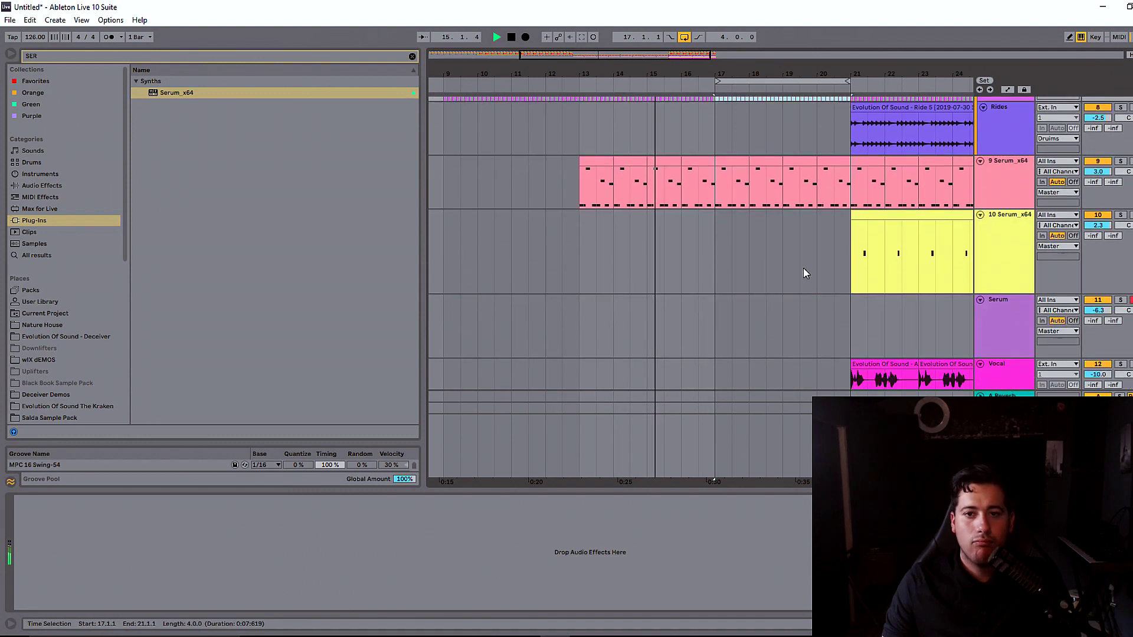
{"action": "scroll", "coordinate": [952, 295], "scroll_direction": "down", "scroll_amount": 2}
{"action": "left_click", "coordinate": [1002, 437]}
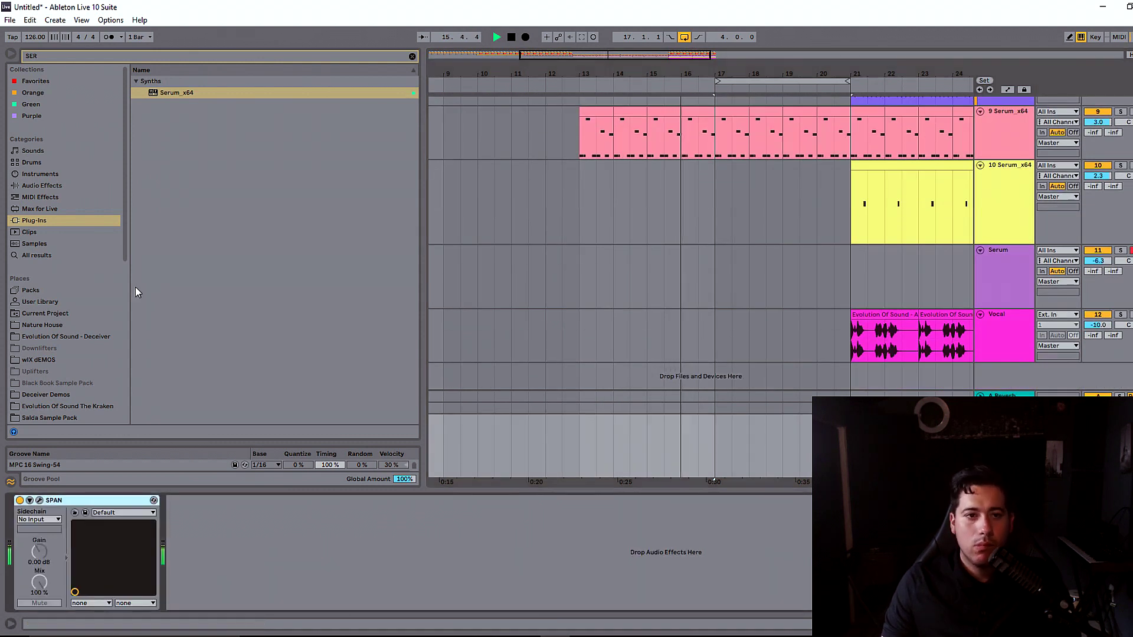
{"action": "left_click", "coordinate": [1002, 337]}
{"action": "key", "text": "ctrl+t"}
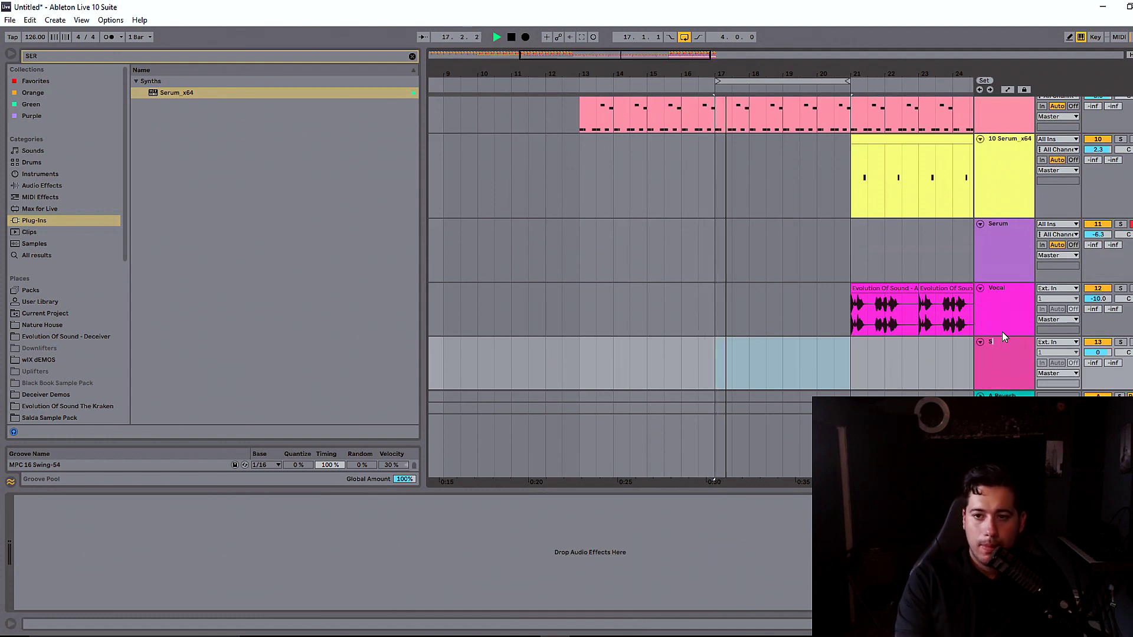
Step: Delete the last half bar before bar 21 on the Closed Hat, Shaker and 9 Serum_x64 tracks
{"action": "scroll", "coordinate": [837, 277], "scroll_direction": "up", "scroll_amount": 3}
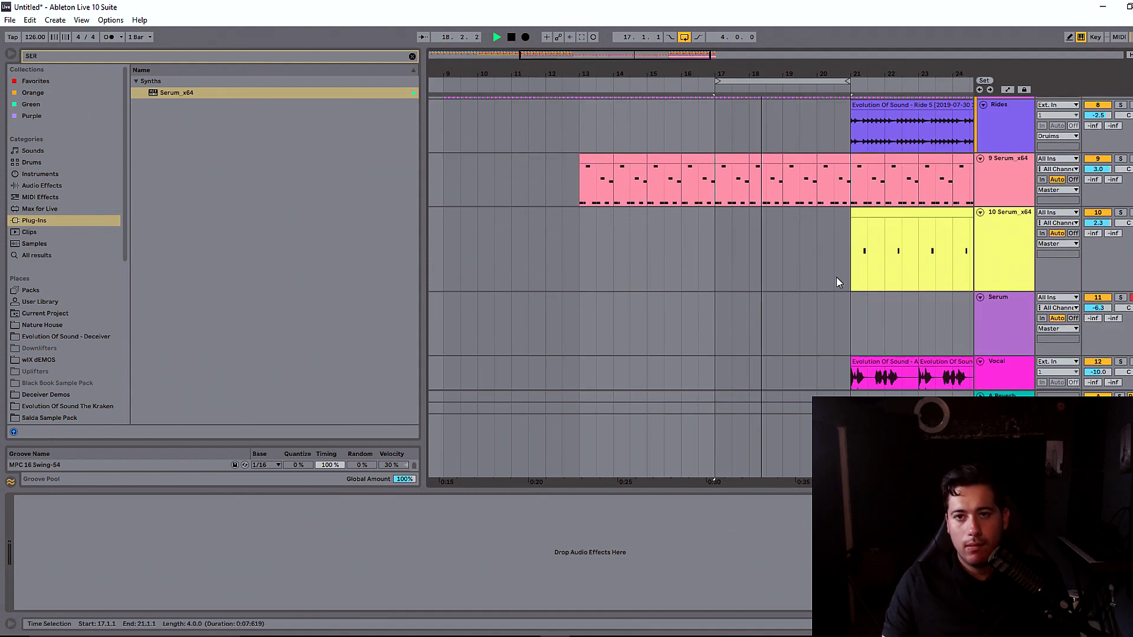
{"action": "left_click_drag", "start_coordinate": [818, 198], "coordinate": [839, 195]}
{"action": "scroll", "coordinate": [838, 195], "scroll_direction": "up", "scroll_amount": 2}
{"action": "left_click_drag", "start_coordinate": [834, 233], "coordinate": [850, 168]}
{"action": "key", "text": "Delete"}
{"action": "left_click", "coordinate": [842, 171]}
{"action": "scroll", "coordinate": [826, 153], "scroll_direction": "up", "scroll_amount": 2}
{"action": "left_click_drag", "start_coordinate": [849, 178], "coordinate": [834, 179]}
Step: Turn off looping and play the arrangement from bar 1 to review the intro
{"action": "left_click", "coordinate": [684, 37]}
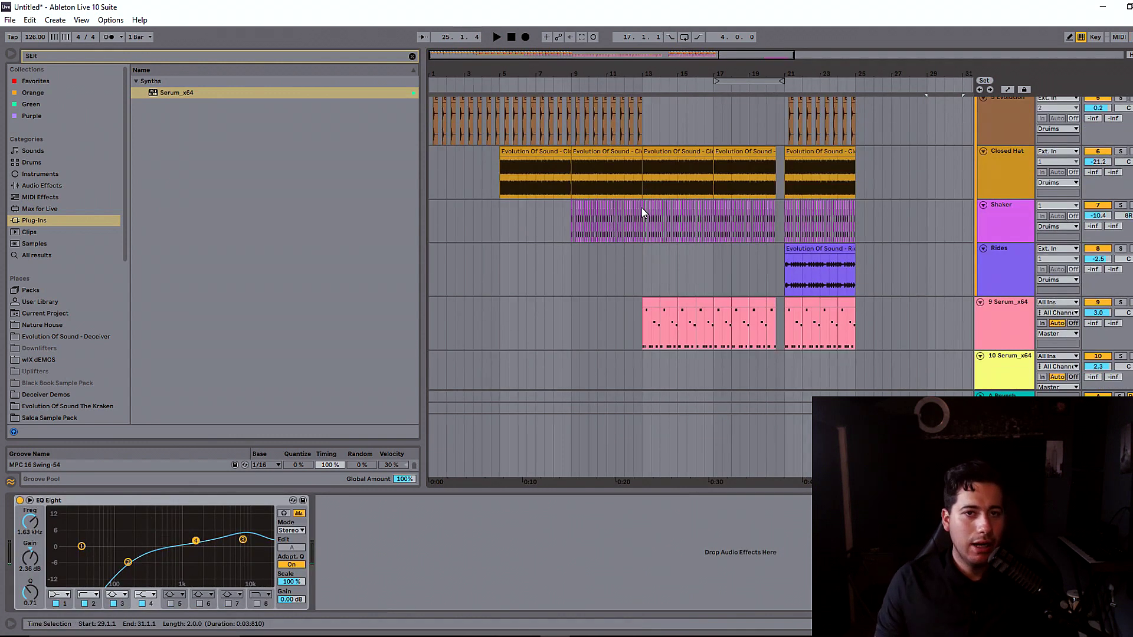
{"action": "scroll", "coordinate": [642, 208], "scroll_direction": "up", "scroll_amount": 3}
{"action": "left_click", "coordinate": [434, 167]}
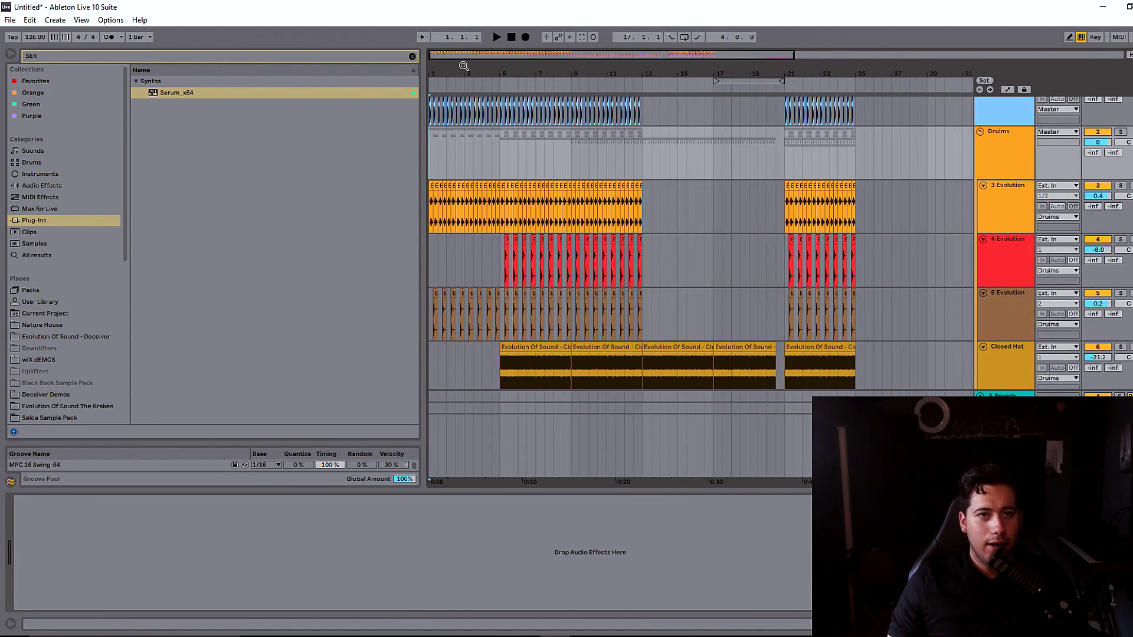
{"action": "left_click_drag", "start_coordinate": [454, 56], "coordinate": [452, 61]}
{"action": "key", "text": "space"}
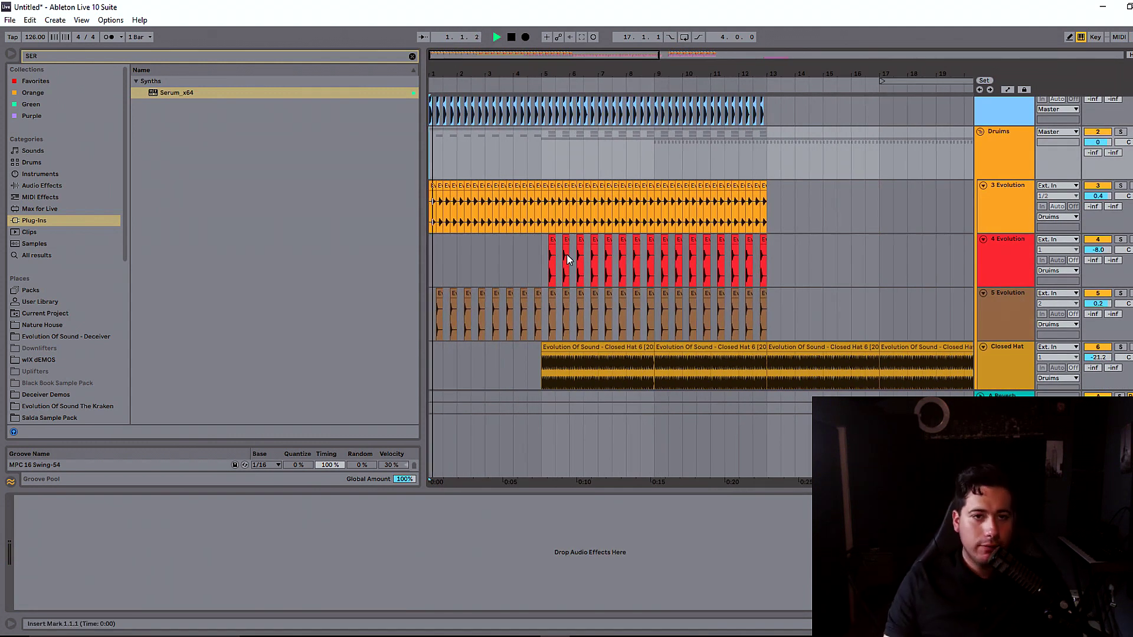
{"action": "scroll", "coordinate": [589, 282], "scroll_direction": "down", "scroll_amount": 8}
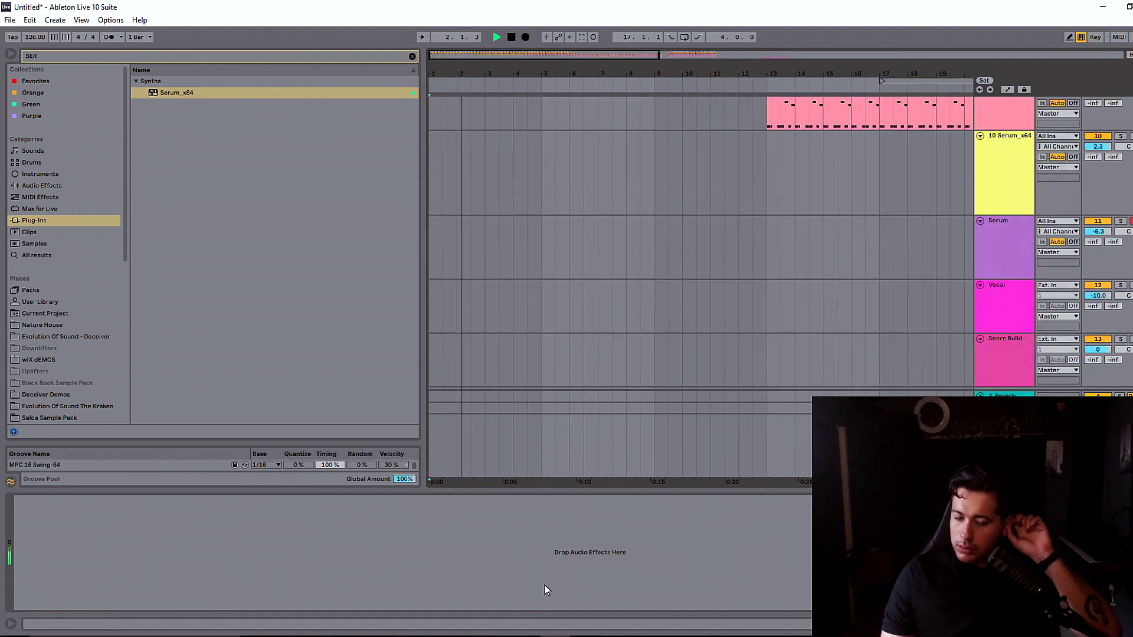
{"action": "scroll", "coordinate": [553, 161], "scroll_direction": "up", "scroll_amount": 4}
{"action": "scroll", "coordinate": [554, 161], "scroll_direction": "up", "scroll_amount": 8}
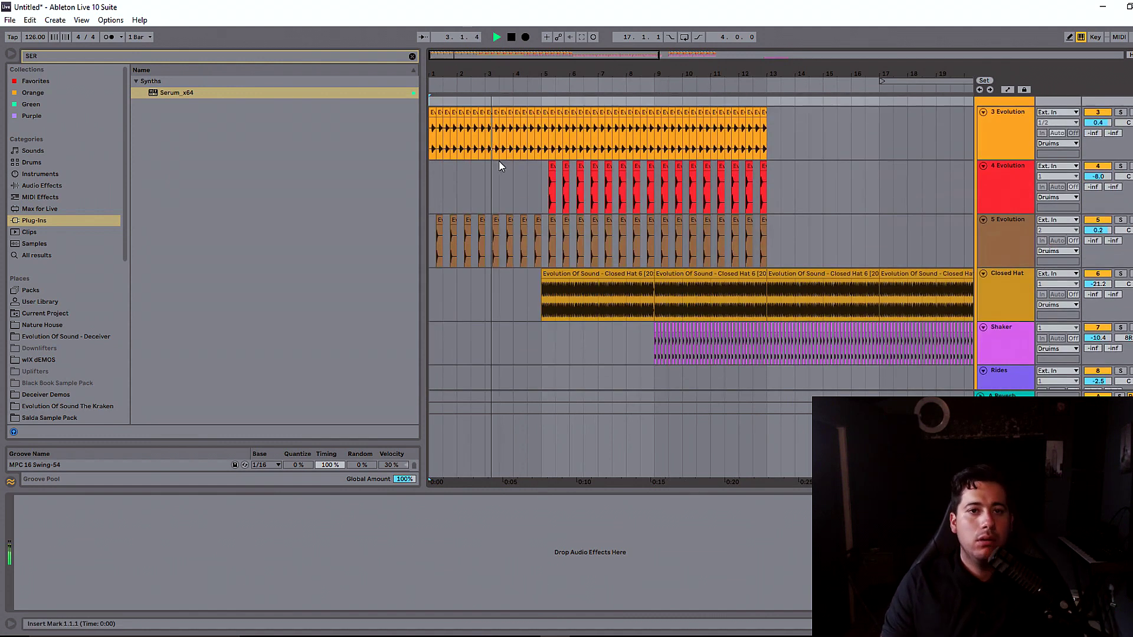
{"action": "left_click_drag", "start_coordinate": [445, 54], "coordinate": [445, 57]}
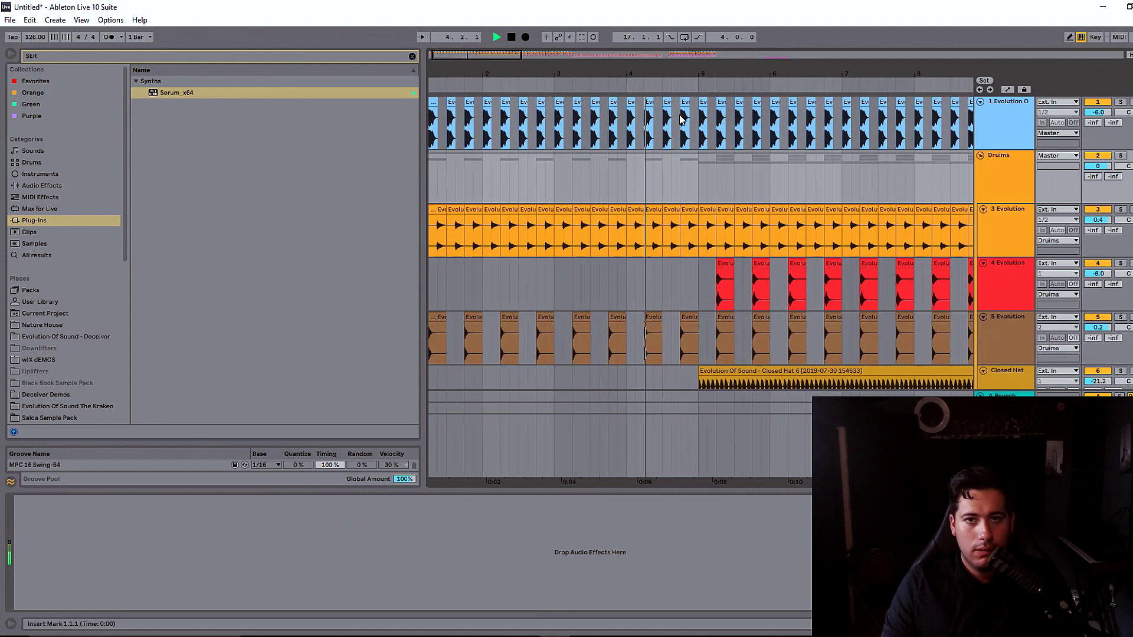
Step: Add an extra kick hit just before bar 5, set its clip gain to -8.58 dB and replay the transition
{"action": "left_click_drag", "start_coordinate": [523, 57], "coordinate": [502, 86]}
{"action": "key", "text": "space"}
{"action": "key", "text": "ctrl+d"}
{"action": "double_click", "coordinate": [650, 121]}
{"action": "left_click_drag", "start_coordinate": [111, 361], "coordinate": [104, 339]}
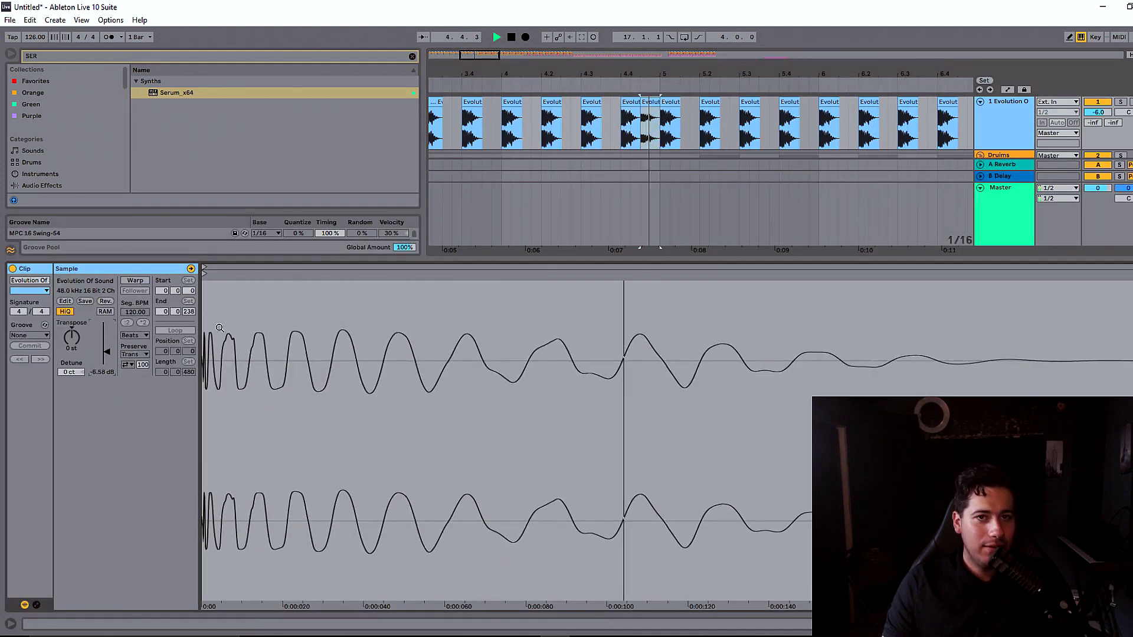
{"action": "left_click", "coordinate": [602, 124]}
{"action": "key", "text": "space"}
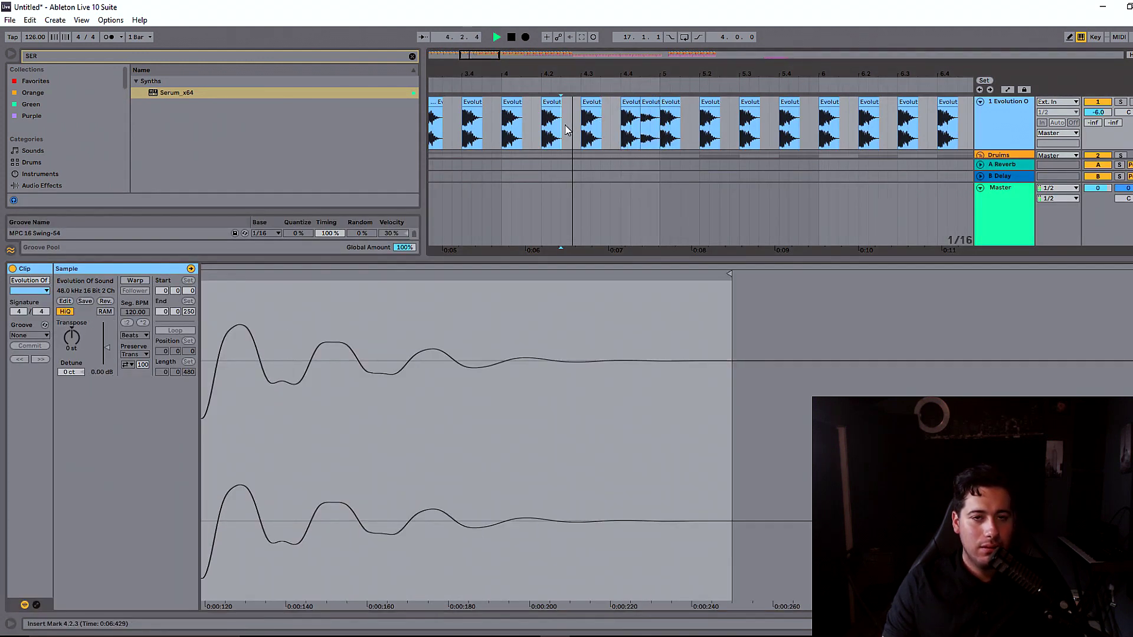
Step: Hide the clip details and examine the tracks during playback, ending with the Snare Build track selected
{"action": "left_click_drag", "start_coordinate": [508, 52], "coordinate": [640, 590]}
{"action": "scroll", "coordinate": [745, 186], "scroll_direction": "down", "scroll_amount": 4}
{"action": "scroll", "coordinate": [806, 251], "scroll_direction": "down", "scroll_amount": 5}
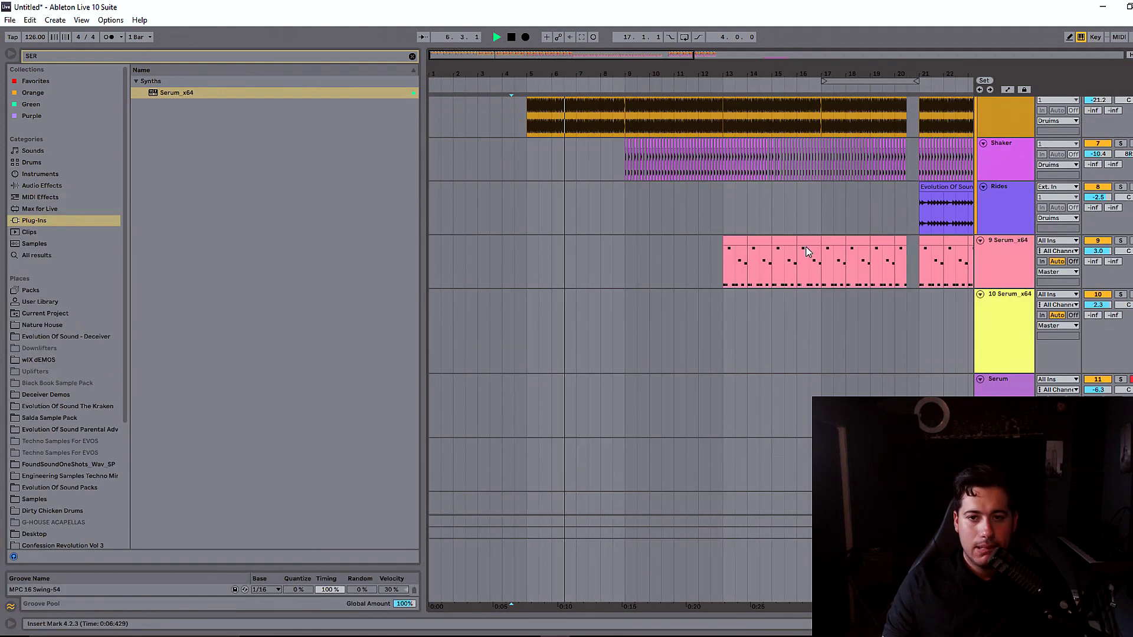
{"action": "scroll", "coordinate": [701, 205], "scroll_direction": "up", "scroll_amount": 5}
{"action": "left_click", "coordinate": [619, 277]}
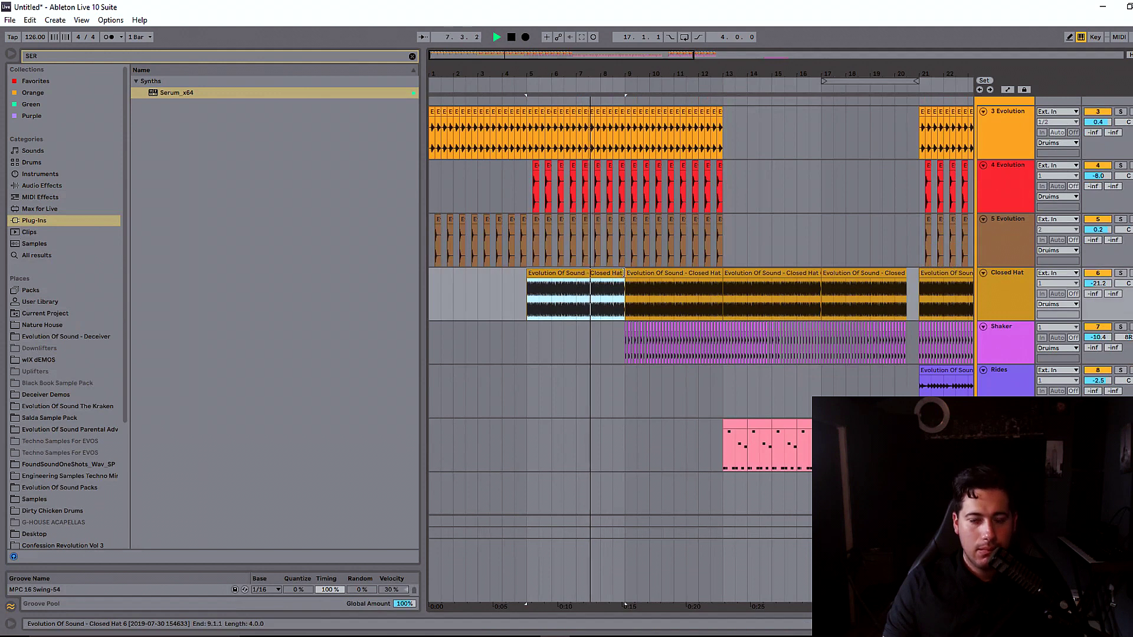
{"action": "scroll", "coordinate": [767, 303], "scroll_direction": "down", "scroll_amount": 4}
{"action": "left_click", "coordinate": [1002, 268]}
{"action": "left_click", "coordinate": [1012, 367]}
{"action": "left_click", "coordinate": [1011, 415]}
{"action": "left_click", "coordinate": [1010, 462]}
Step: Clear the browser search and audition Evolution Of Sound - Long Fill 12 126BPM.wav from the Deceiver pack's long drum fills
{"action": "left_click", "coordinate": [69, 337]}
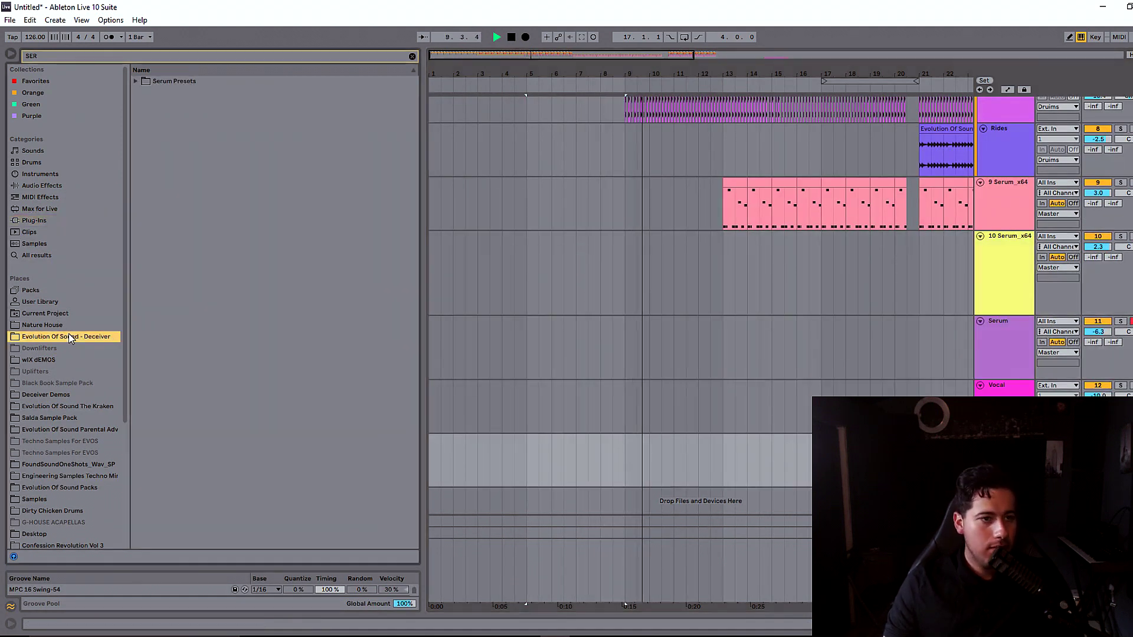
{"action": "left_click", "coordinate": [412, 56]}
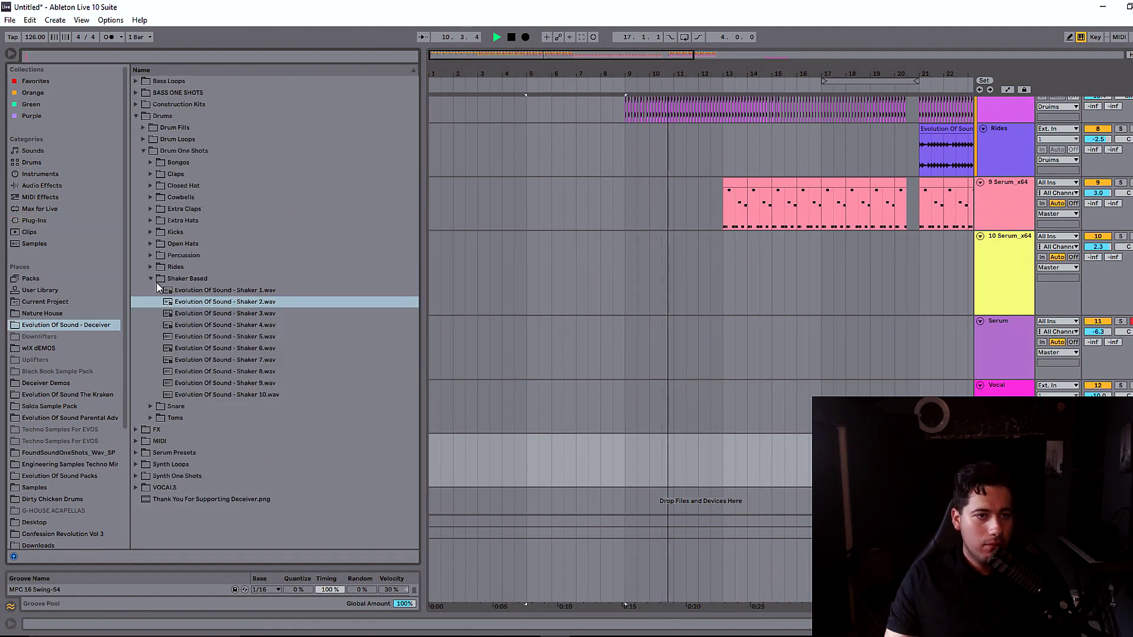
{"action": "left_click", "coordinate": [151, 278]}
{"action": "left_click", "coordinate": [143, 150]}
{"action": "left_click", "coordinate": [143, 127]}
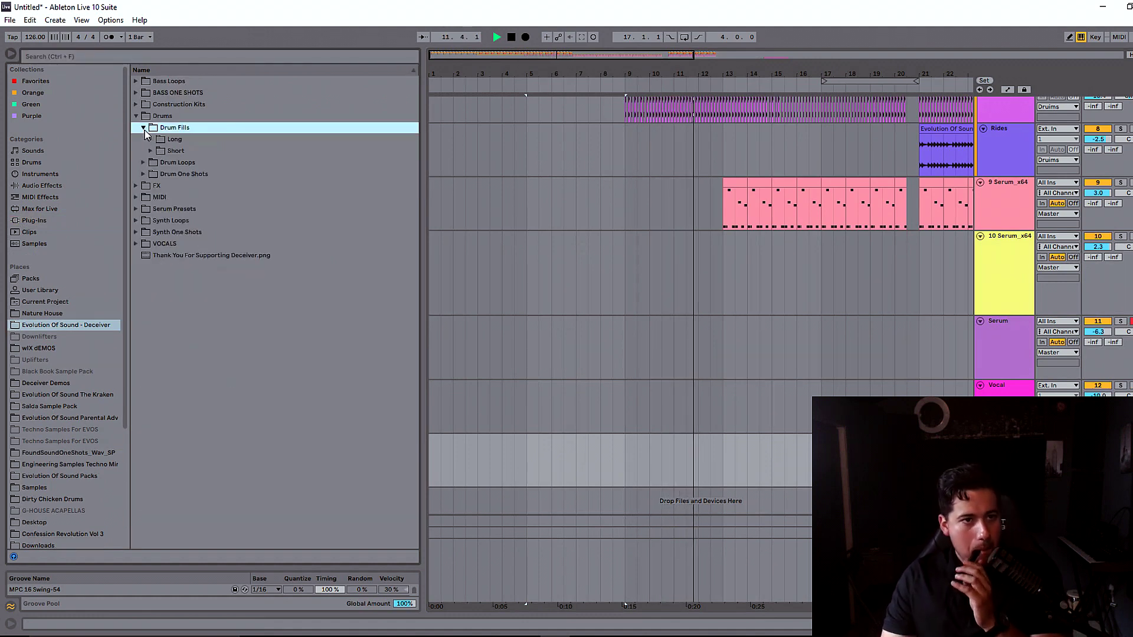
{"action": "left_click", "coordinate": [151, 141]}
{"action": "left_click", "coordinate": [256, 281]}
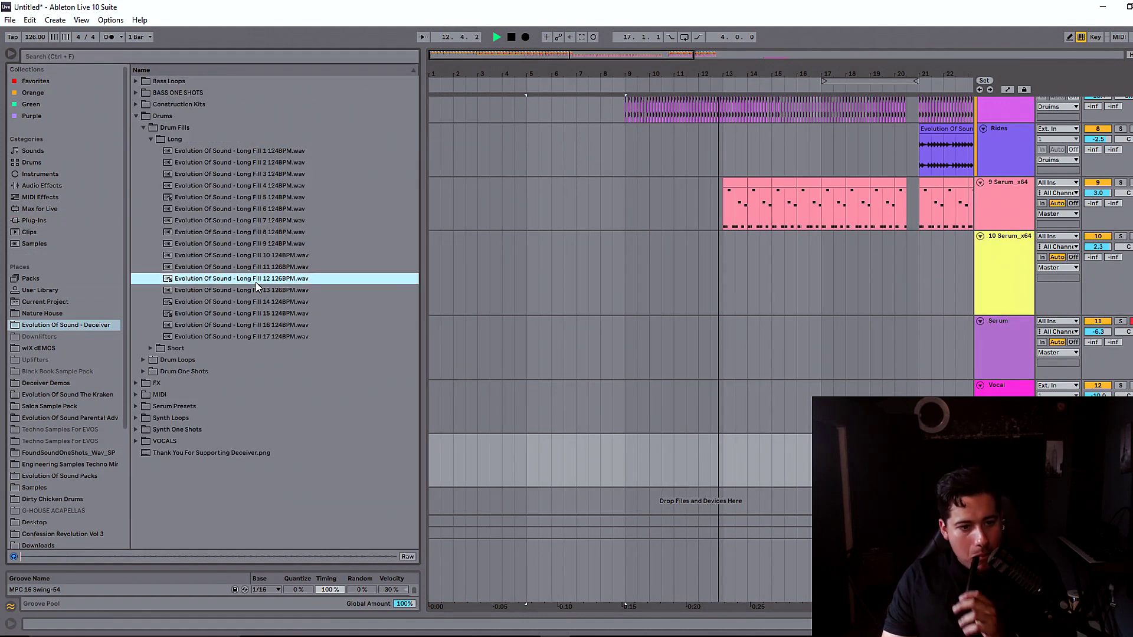
{"action": "key", "text": "space"}
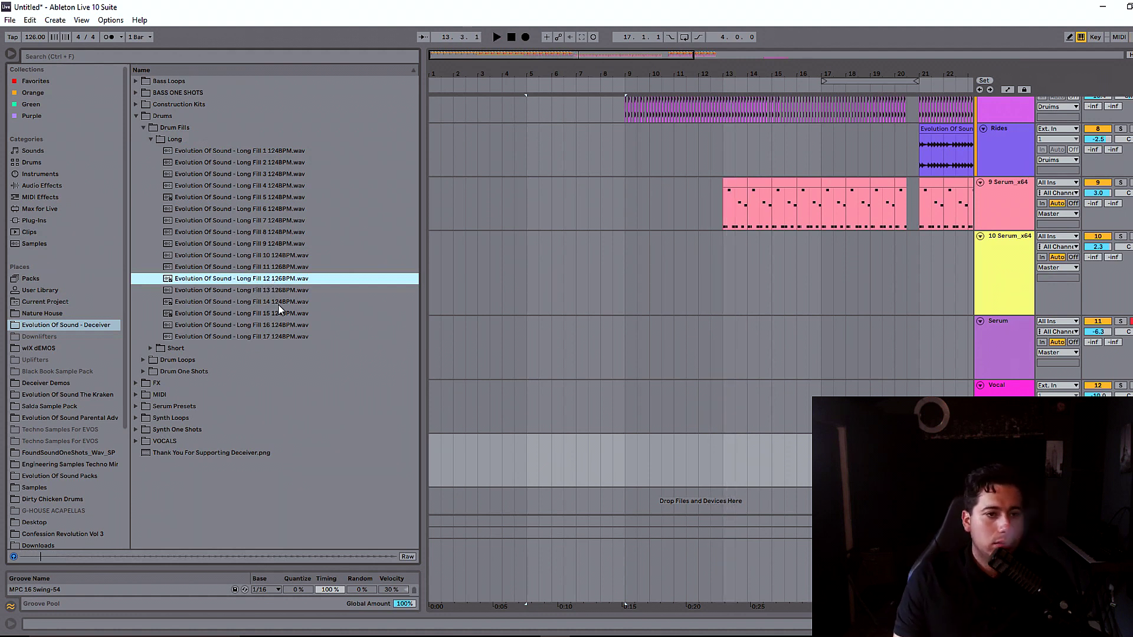
Step: Audition more long drum fills, including Long Fill 9, and place Long Fill 13 126BPM on the Snare Build track at bar 13
{"action": "left_click", "coordinate": [282, 247]}
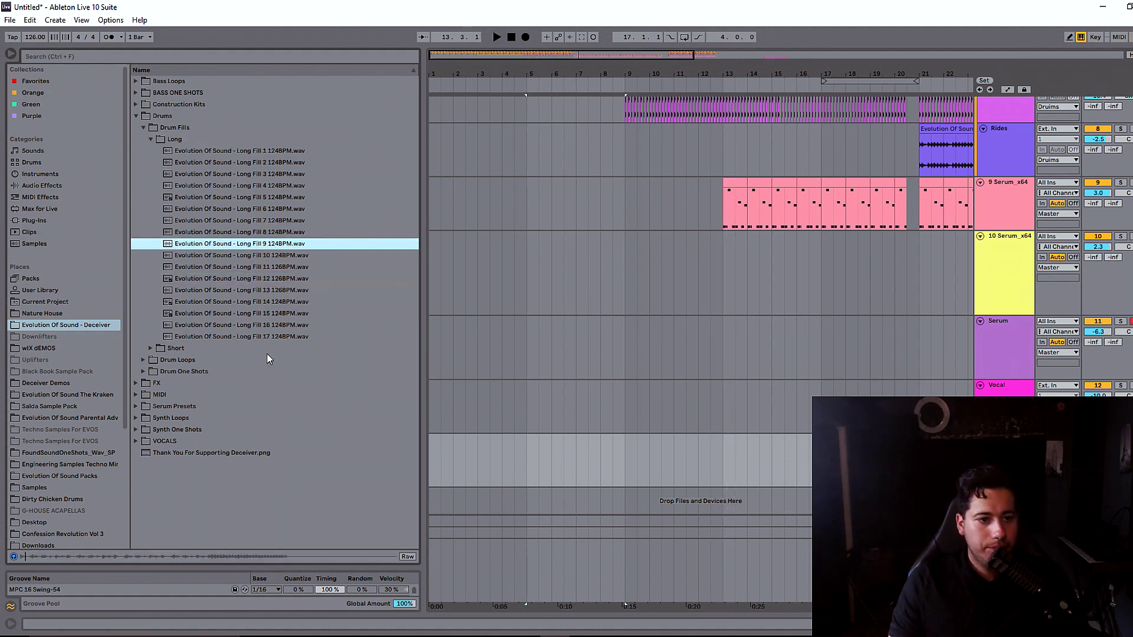
{"action": "left_click", "coordinate": [284, 225]}
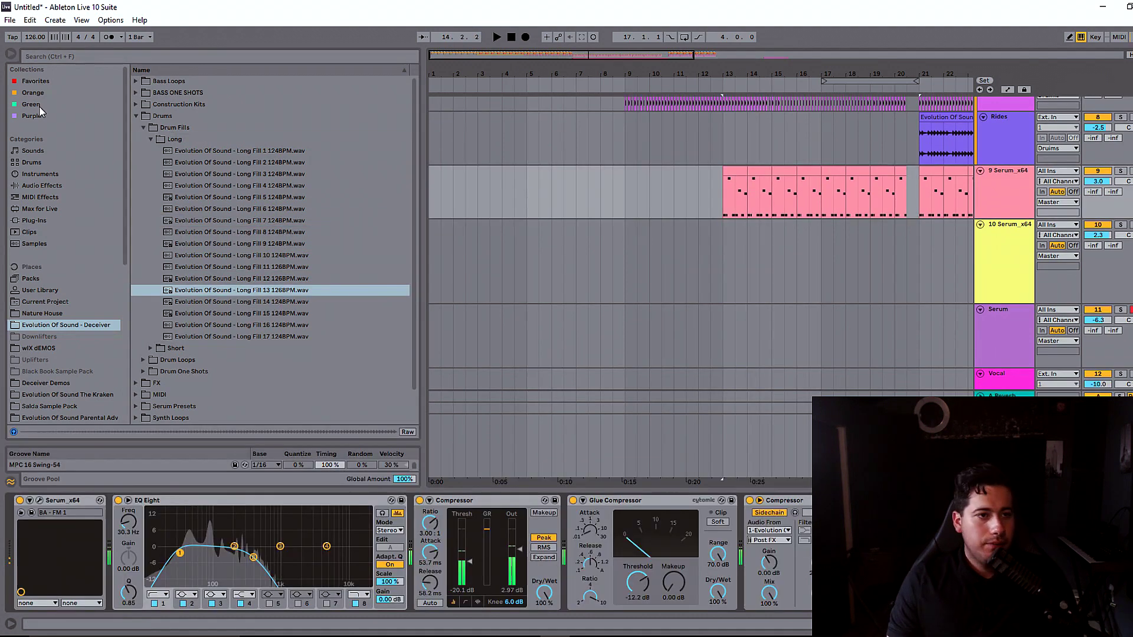
Step: Add an Auto Filter before the EQ Eight on the 9 Serum_x64 track and set it to high-pass at 238 Hz
{"action": "left_click", "coordinate": [43, 186]}
{"action": "left_click", "coordinate": [196, 56]}
{"action": "type", "text": "auto"}
{"action": "left_click_drag", "start_coordinate": [177, 93], "coordinate": [114, 527]}
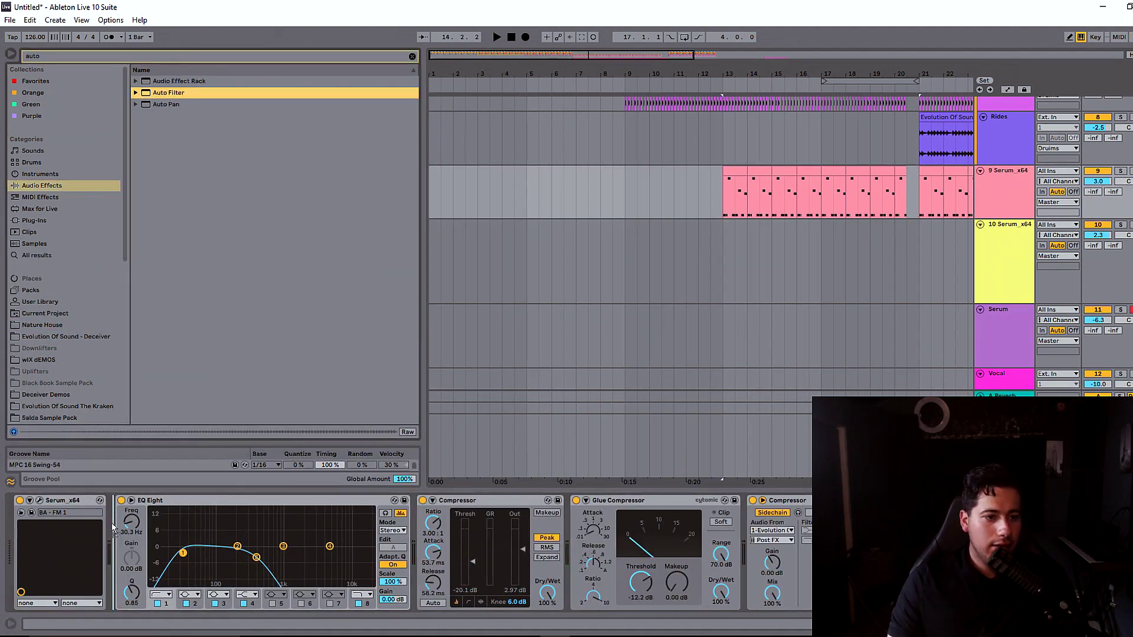
{"action": "left_click_drag", "start_coordinate": [205, 515], "coordinate": [250, 535]}
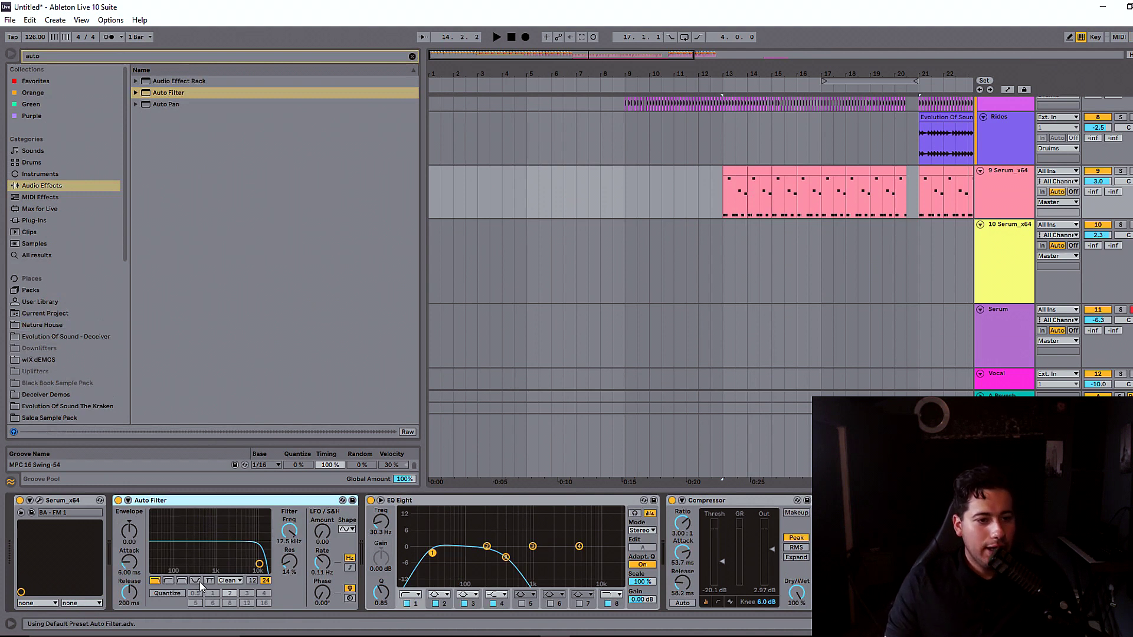
{"action": "left_click", "coordinate": [168, 582]}
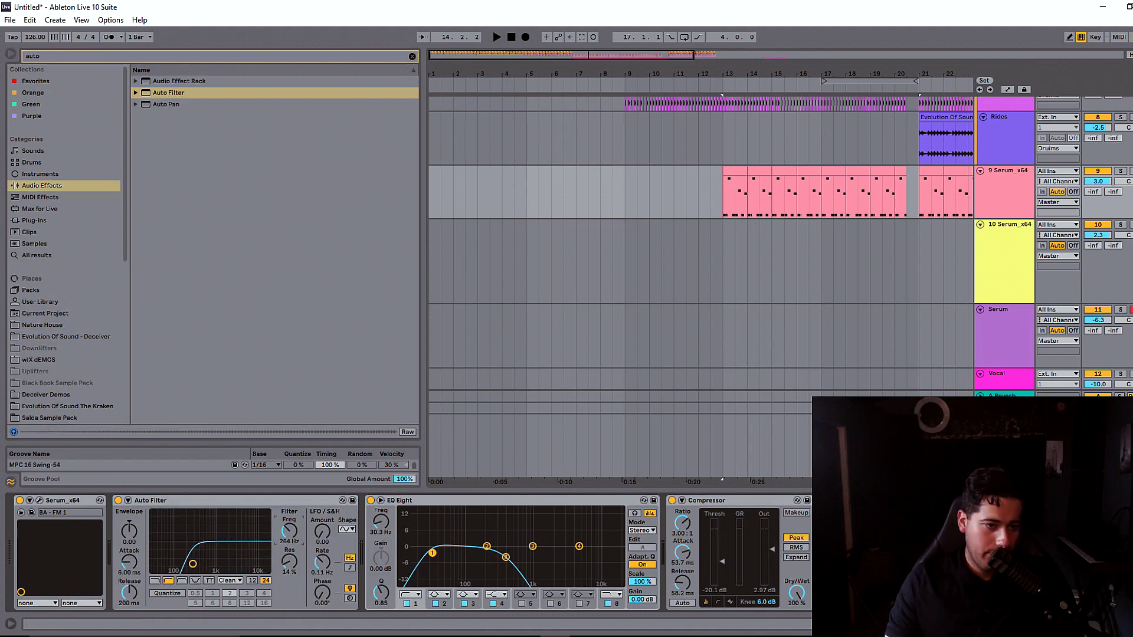
{"action": "left_click_drag", "start_coordinate": [186, 564], "coordinate": [191, 564]}
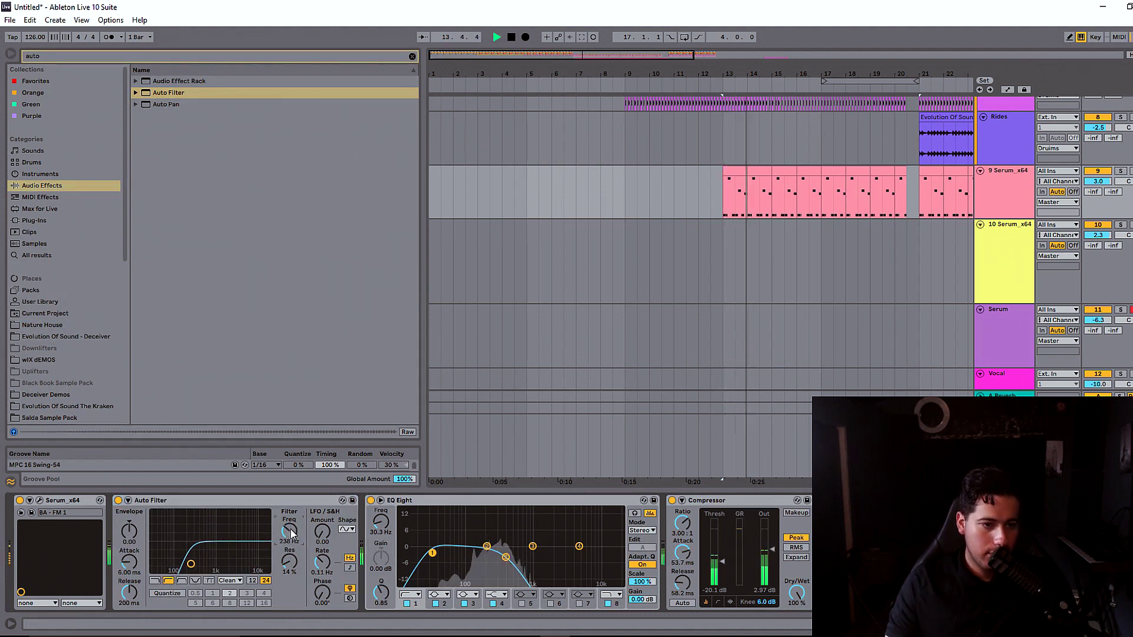
Step: Automate the 9 Serum_x64 filter frequency to rise gradually from 195 Hz at bar 13, dropping to 26.0 Hz at bar 21
{"action": "scroll", "coordinate": [715, 284], "scroll_direction": "up", "scroll_amount": 4}
{"action": "left_click", "coordinate": [1008, 90]}
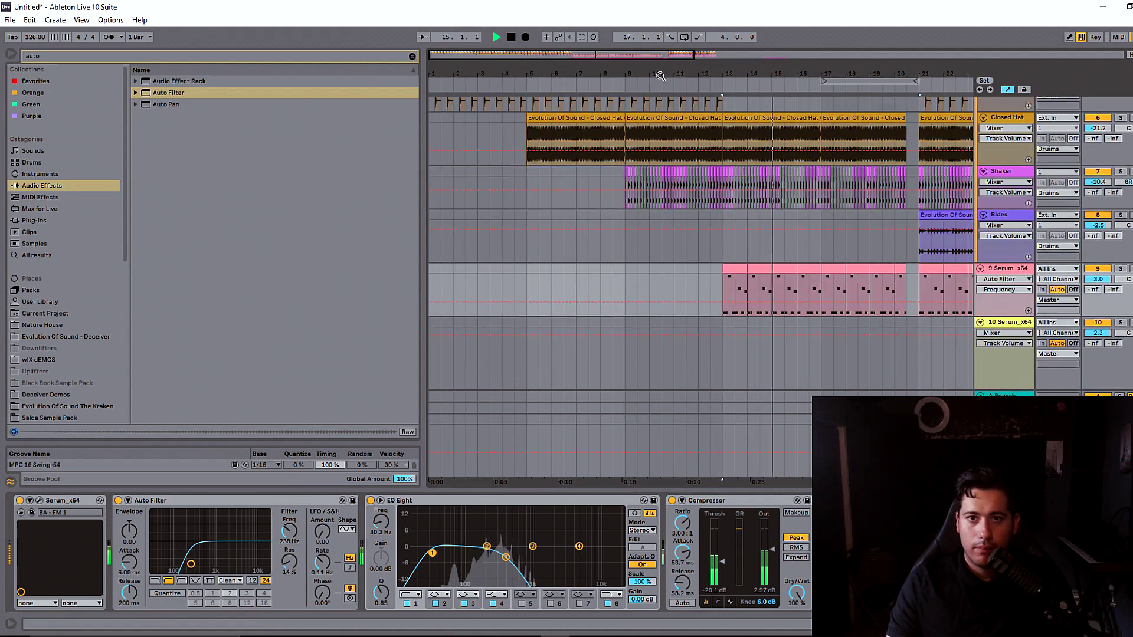
{"action": "left_click_drag", "start_coordinate": [649, 61], "coordinate": [651, 81]}
{"action": "scroll", "coordinate": [551, 358], "scroll_direction": "right", "scroll_amount": 3}
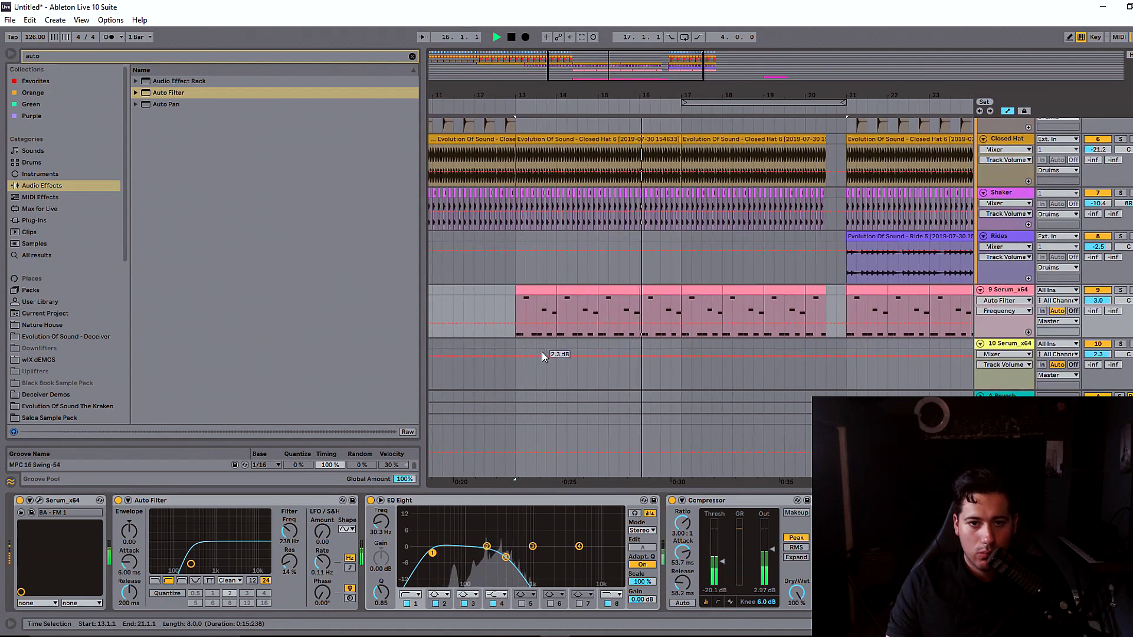
{"action": "left_click_drag", "start_coordinate": [517, 331], "coordinate": [517, 324]}
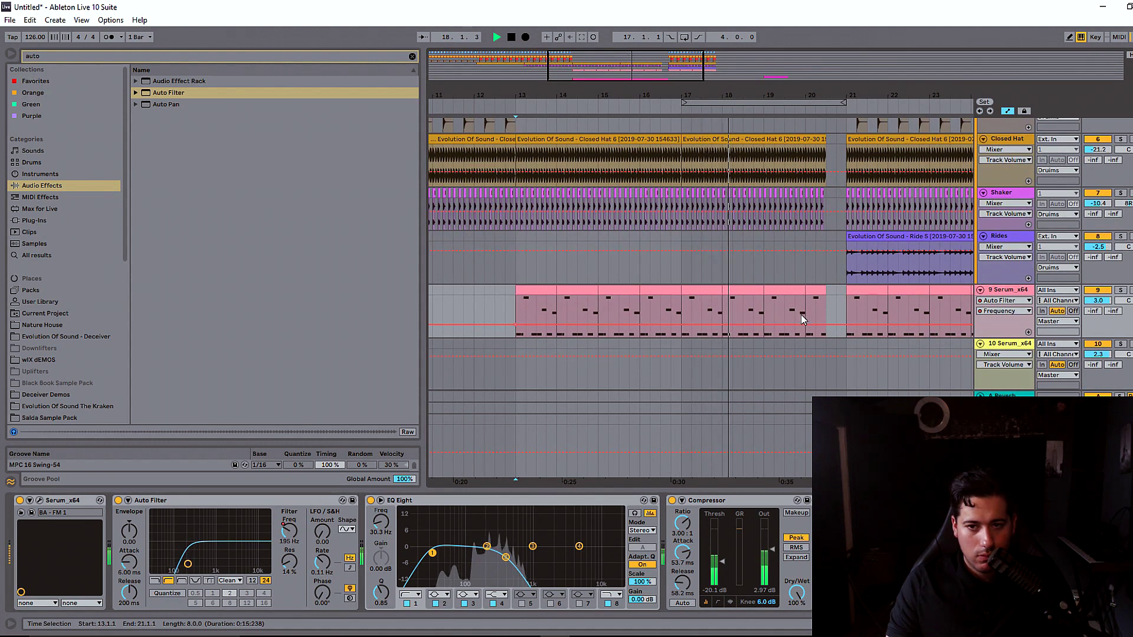
{"action": "left_click_drag", "start_coordinate": [847, 325], "coordinate": [857, 341]}
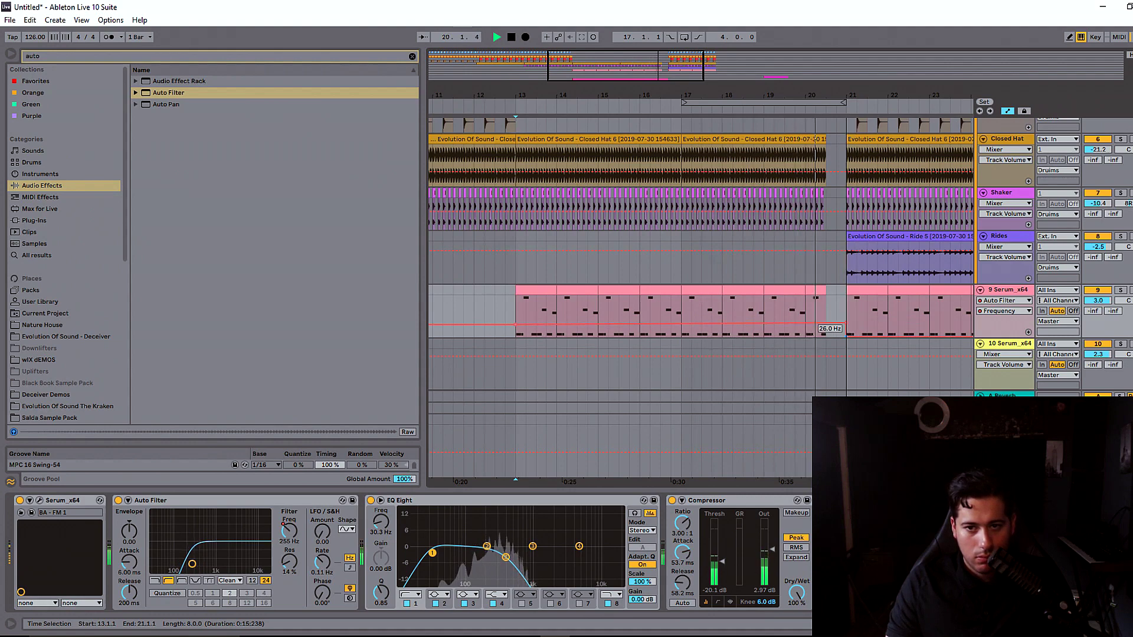
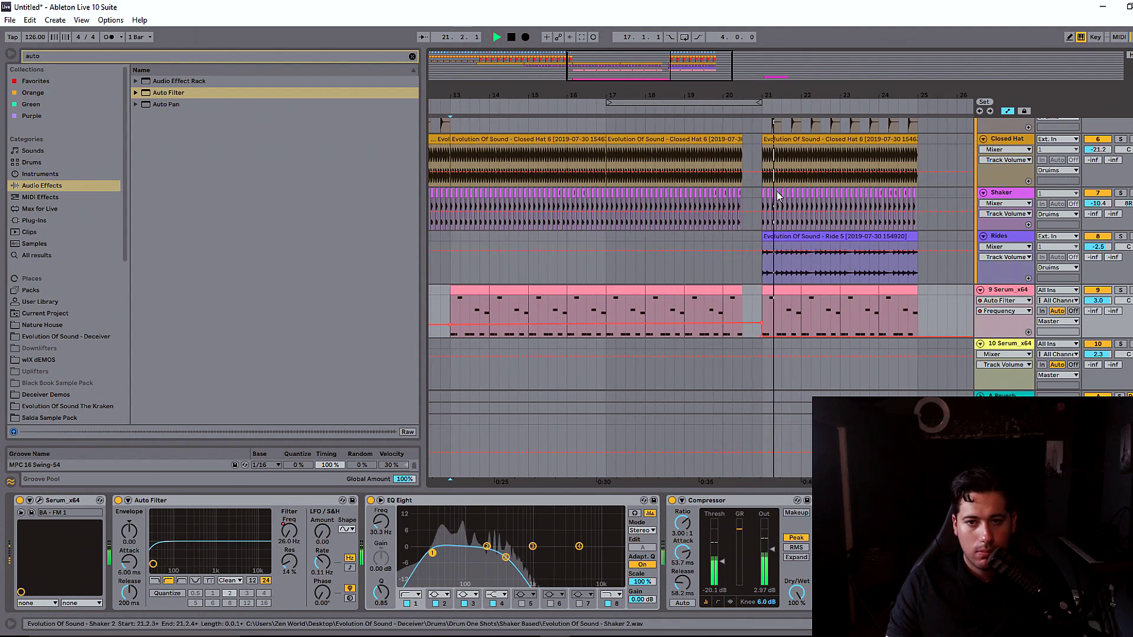
Step: Duplicate the ride clip from bar 21 to bar 25 and delete the original between bars 21 and 25
{"action": "scroll", "coordinate": [777, 191], "scroll_direction": "down", "scroll_amount": 5}
{"action": "scroll", "coordinate": [865, 287], "scroll_direction": "up", "scroll_amount": 10}
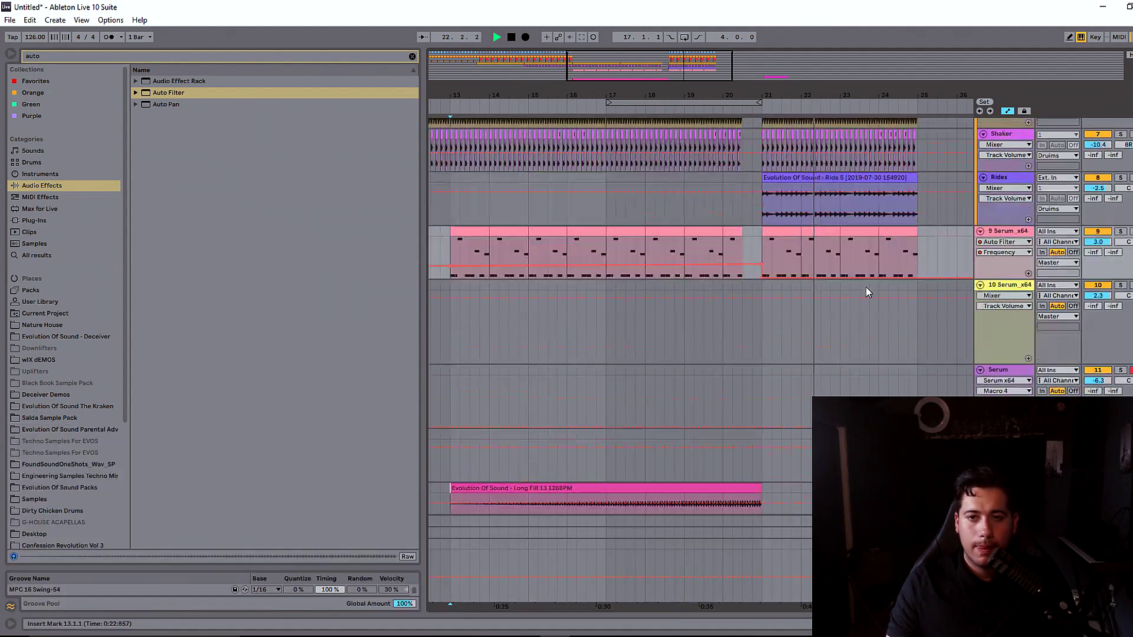
{"action": "scroll", "coordinate": [845, 322], "scroll_direction": "down", "scroll_amount": 3}
{"action": "scroll", "coordinate": [638, 323], "scroll_direction": "down", "scroll_amount": 3}
{"action": "scroll", "coordinate": [638, 324], "scroll_direction": "up", "scroll_amount": 6}
{"action": "scroll", "coordinate": [639, 323], "scroll_direction": "up", "scroll_amount": 5}
{"action": "left_click", "coordinate": [705, 385]}
{"action": "key", "text": "space"}
{"action": "key", "text": "ctrl+d"}
{"action": "left_click", "coordinate": [569, 388]}
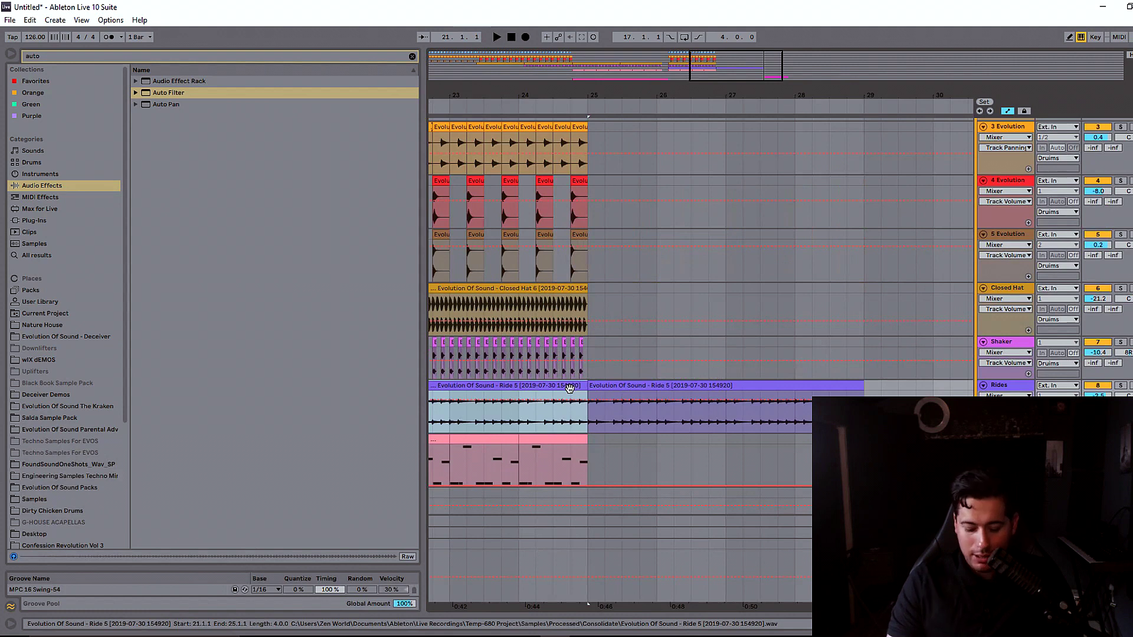
{"action": "key", "text": "Delete"}
Step: Play the transition from bar 20.4 into bar 21 to check it without the ride
{"action": "left_click_drag", "start_coordinate": [781, 57], "coordinate": [781, 46]}
{"action": "left_click", "coordinate": [537, 294]}
{"action": "key", "text": "space"}
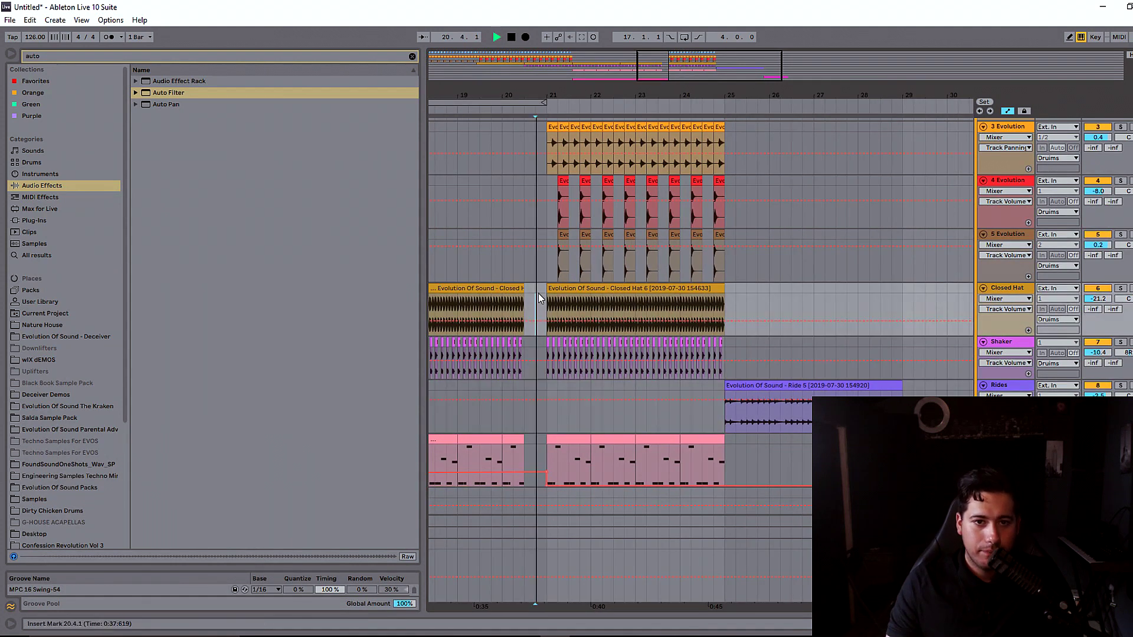
{"action": "scroll", "coordinate": [566, 306], "scroll_direction": "down", "scroll_amount": 2}
{"action": "scroll", "coordinate": [568, 305], "scroll_direction": "up", "scroll_amount": 2}
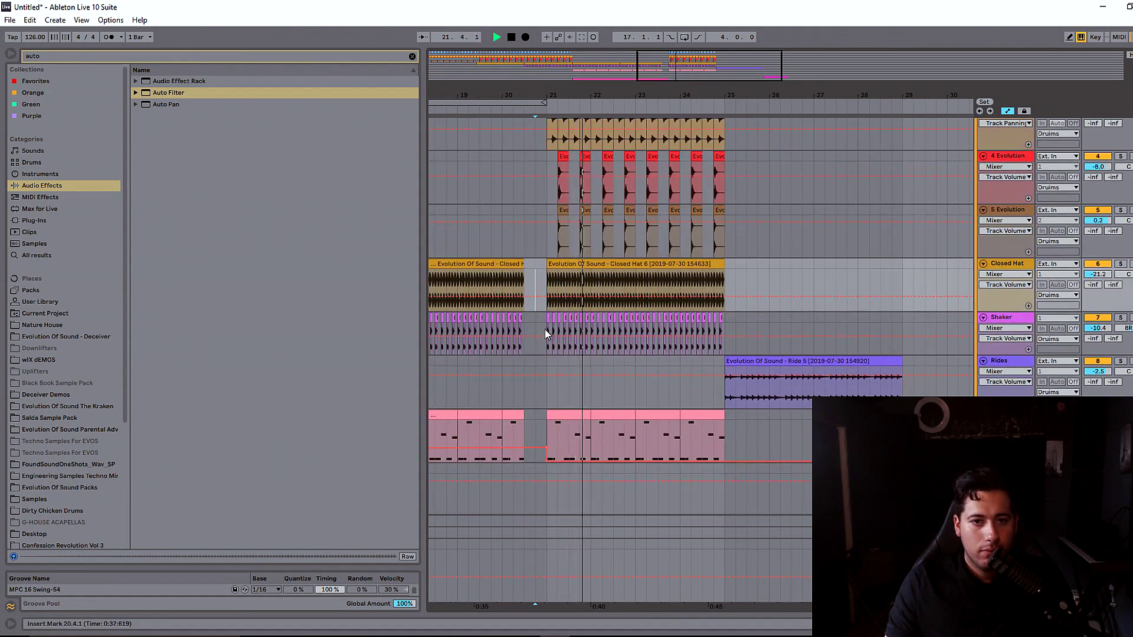
Step: Duplicate the closed hat and shaker clips from bars 21–25 to bar 25 and delete the originals
{"action": "left_click_drag", "start_coordinate": [545, 325], "coordinate": [724, 295]}
{"action": "key", "text": "ctrl+d"}
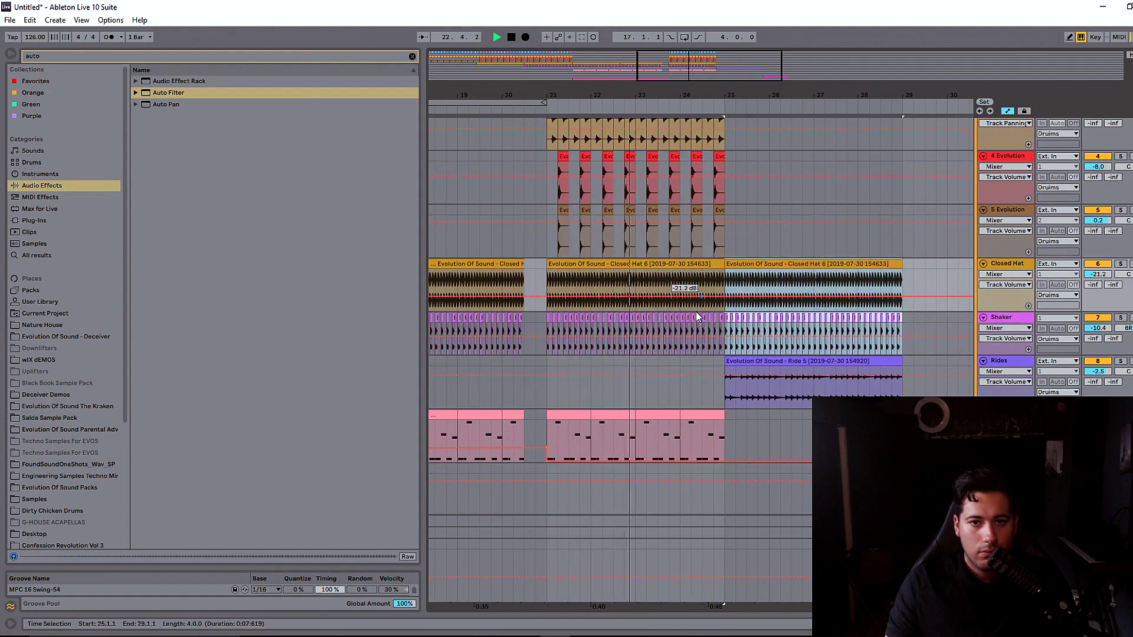
{"action": "left_click", "coordinate": [724, 350]}
{"action": "key", "text": "space"}
{"action": "left_click_drag", "start_coordinate": [724, 350], "coordinate": [547, 269]}
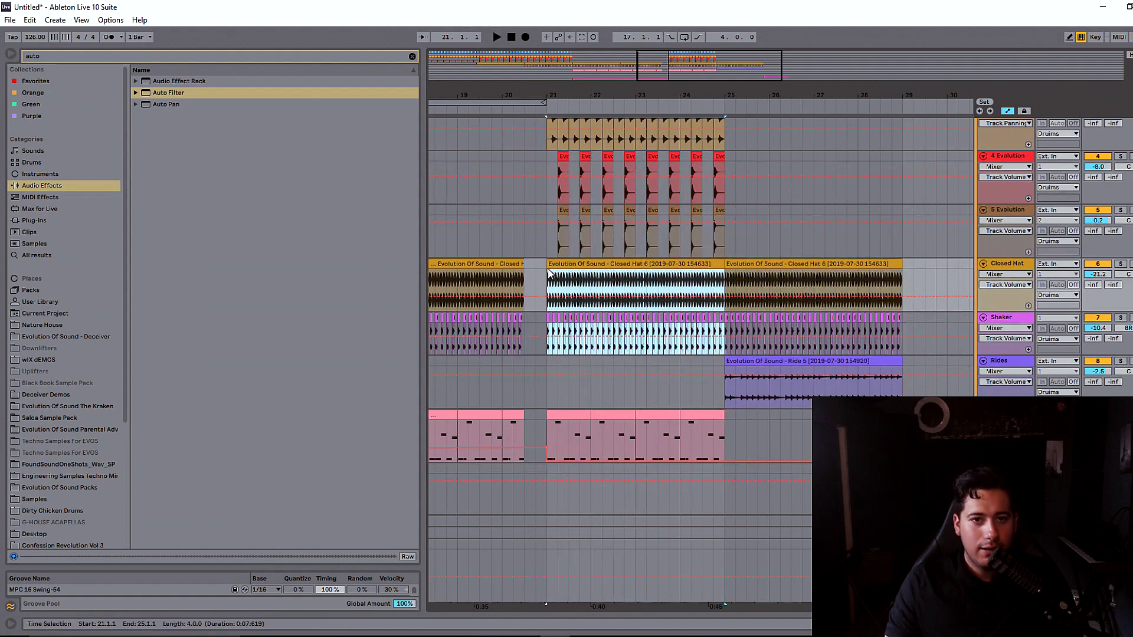
{"action": "key", "text": "Delete"}
Step: Replay the arrangement from bar 20 and compare the section after bar 21 with the intro layers
{"action": "left_click", "coordinate": [505, 249]}
{"action": "key", "text": "space"}
{"action": "scroll", "coordinate": [625, 210], "scroll_direction": "down", "scroll_amount": 3}
{"action": "scroll", "coordinate": [629, 248], "scroll_direction": "down", "scroll_amount": 3, "text": "ctrl"}
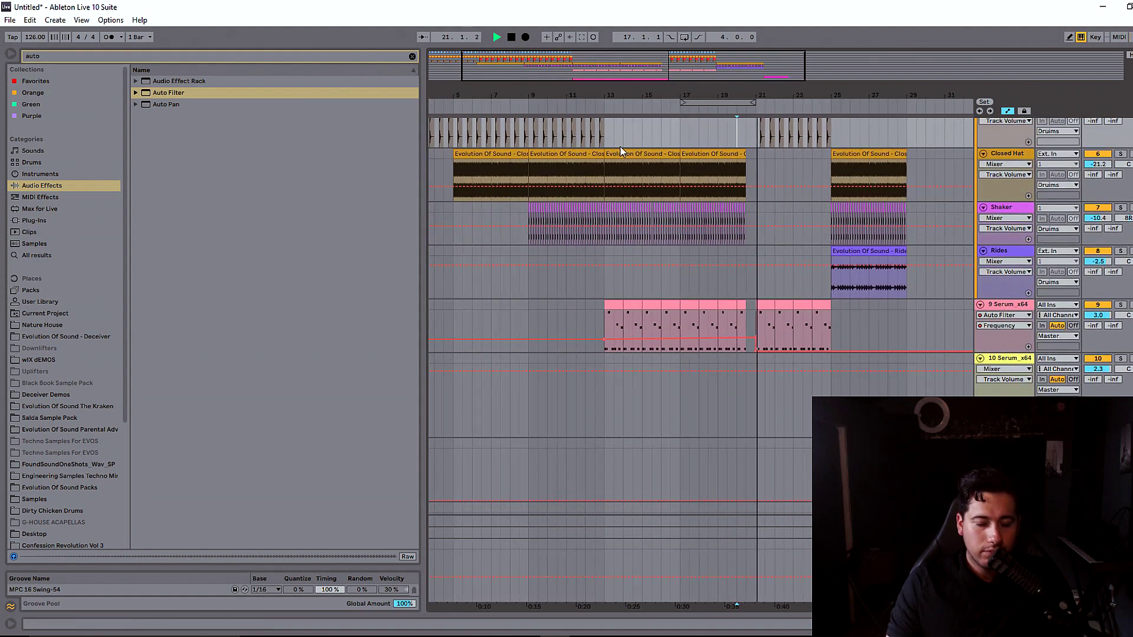
{"action": "scroll", "coordinate": [633, 288], "scroll_direction": "down", "scroll_amount": 3}
{"action": "scroll", "coordinate": [768, 388], "scroll_direction": "up", "scroll_amount": 10}
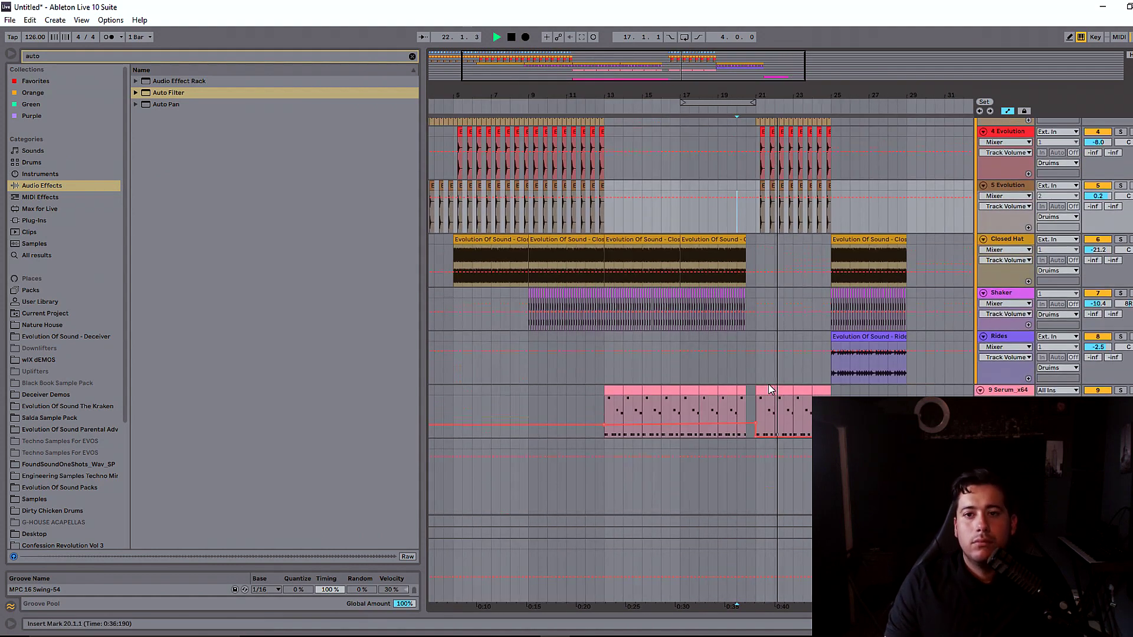
{"action": "left_click_drag", "start_coordinate": [637, 67], "coordinate": [590, 104]}
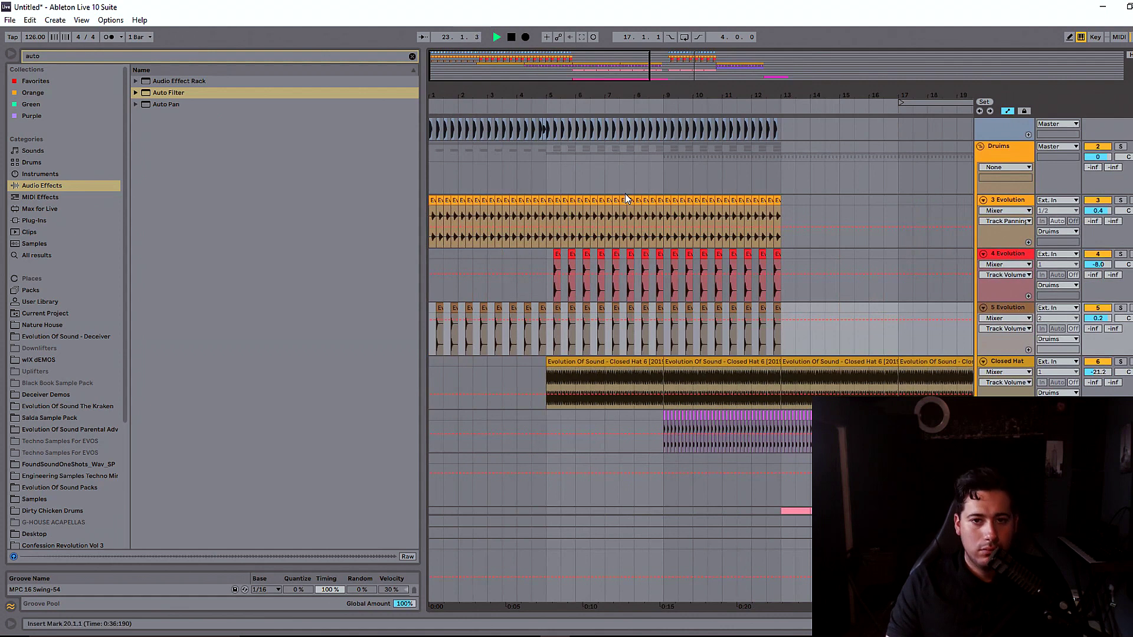
Step: Play the intro from bar 9.3 and review the tracks leading towards bar 13
{"action": "left_click", "coordinate": [433, 257]}
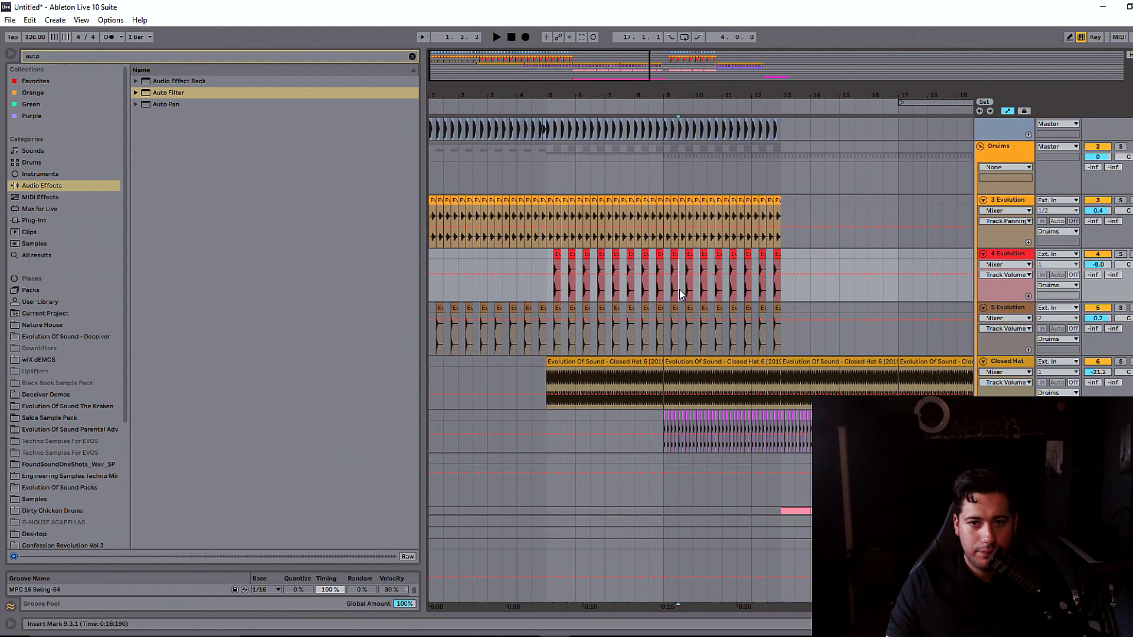
{"action": "left_click", "coordinate": [679, 289]}
{"action": "scroll", "coordinate": [708, 313], "scroll_direction": "down", "scroll_amount": 1}
{"action": "scroll", "coordinate": [712, 319], "scroll_direction": "down", "scroll_amount": 4}
{"action": "left_click_drag", "start_coordinate": [632, 94], "coordinate": [561, 65]}
{"action": "scroll", "coordinate": [766, 362], "scroll_direction": "down", "scroll_amount": 8}
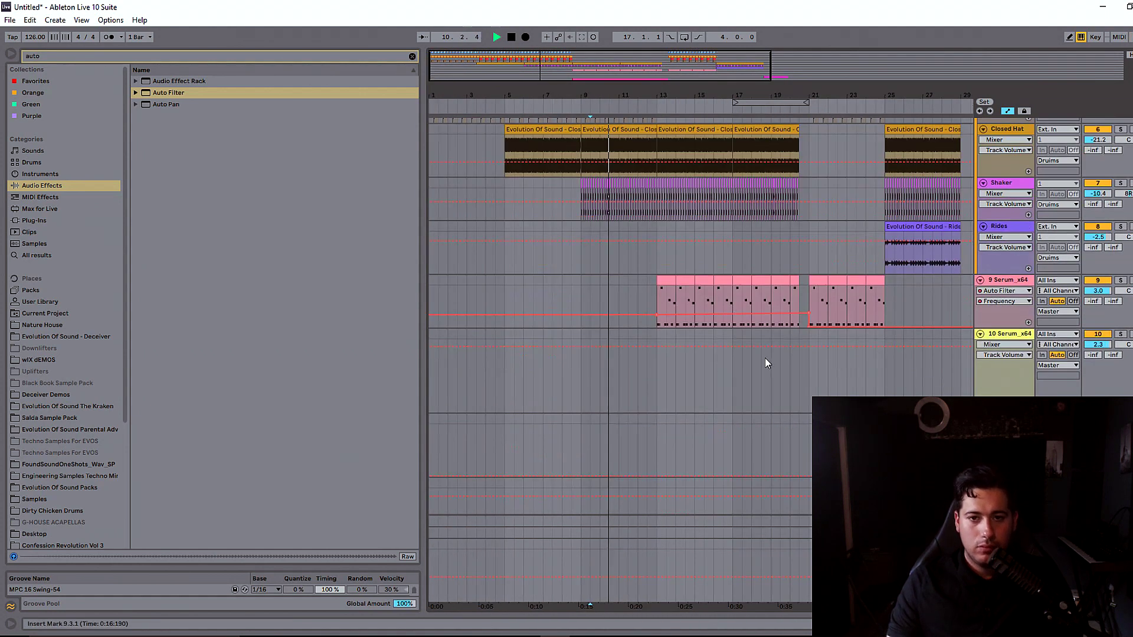
{"action": "key", "text": "space"}
Step: Insert an audio track below Snare Build and open the Uplifters folder in the Deceiver pack's FX samples
{"action": "left_click", "coordinate": [1003, 440]}
{"action": "key", "text": "ctrl+t"}
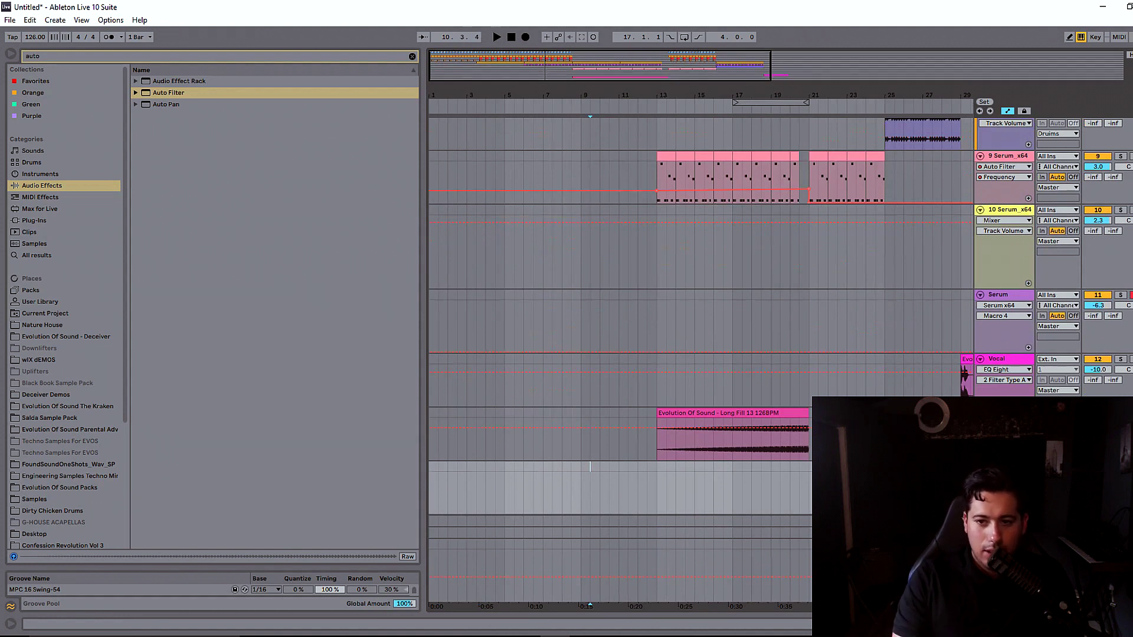
{"action": "left_click", "coordinate": [77, 337]}
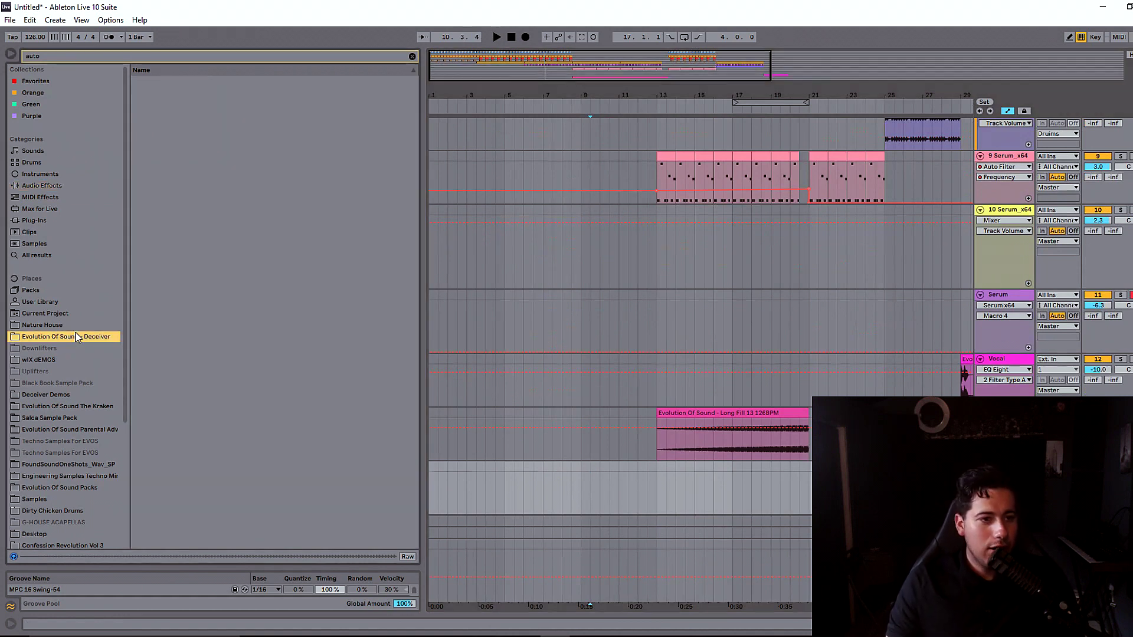
{"action": "left_click", "coordinate": [412, 57]}
{"action": "left_click", "coordinate": [144, 128]}
{"action": "left_click", "coordinate": [136, 162]}
{"action": "left_click", "coordinate": [144, 162]}
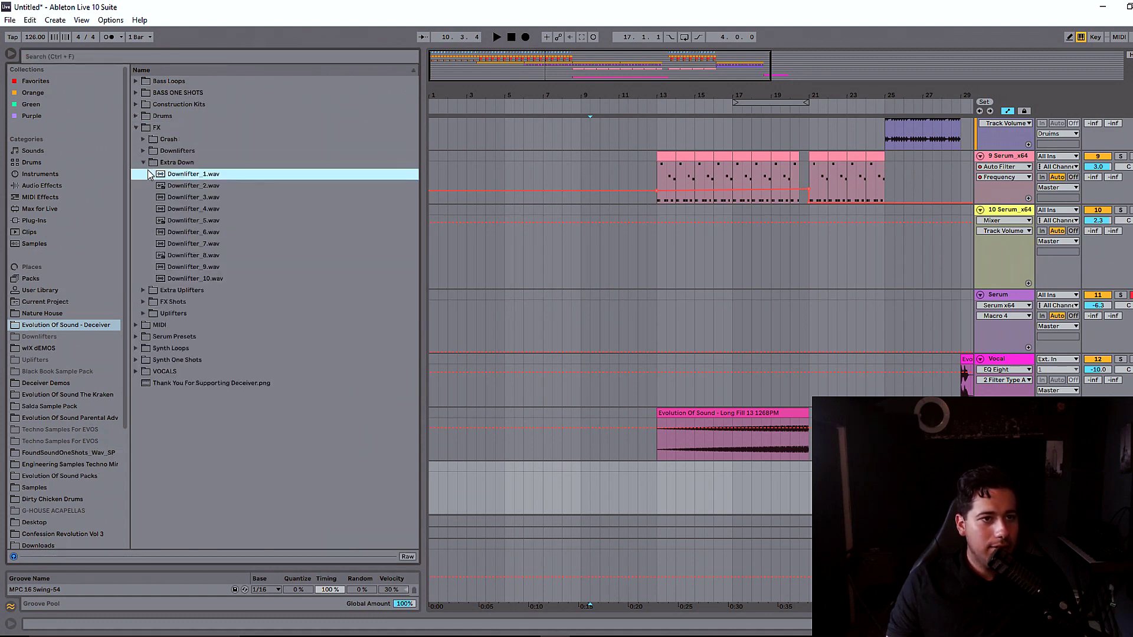
{"action": "left_click", "coordinate": [144, 163]}
{"action": "left_click", "coordinate": [143, 198]}
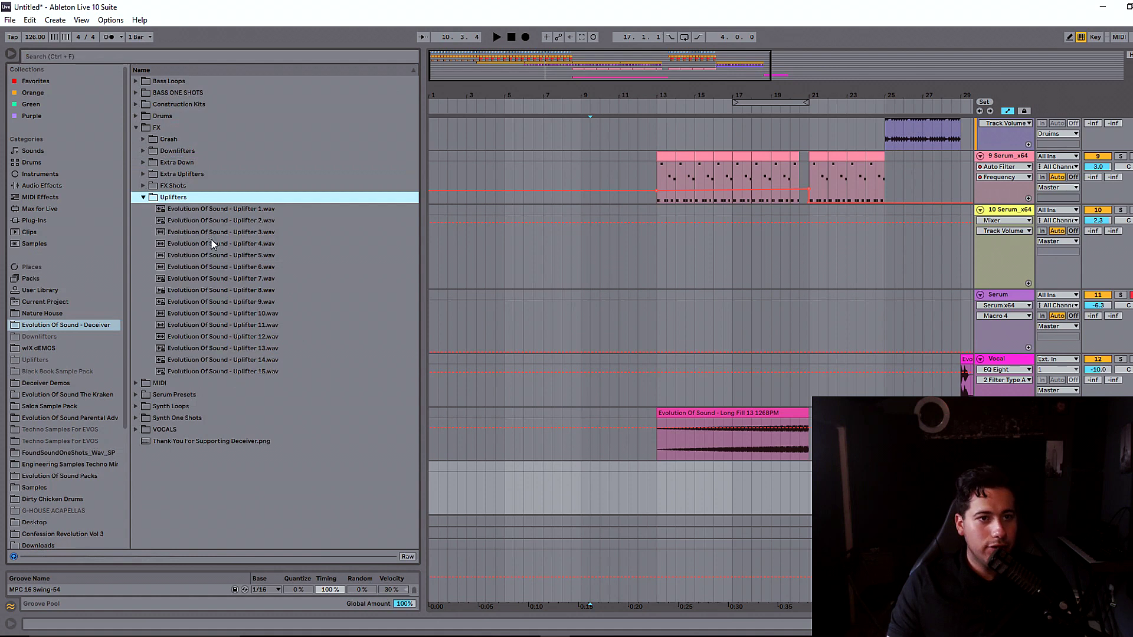
Step: Audition Uplifter 3, place Uplifter 1 on the new track, shift it earlier so its peak meets bar 13, and play it back
{"action": "left_click", "coordinate": [241, 233]}
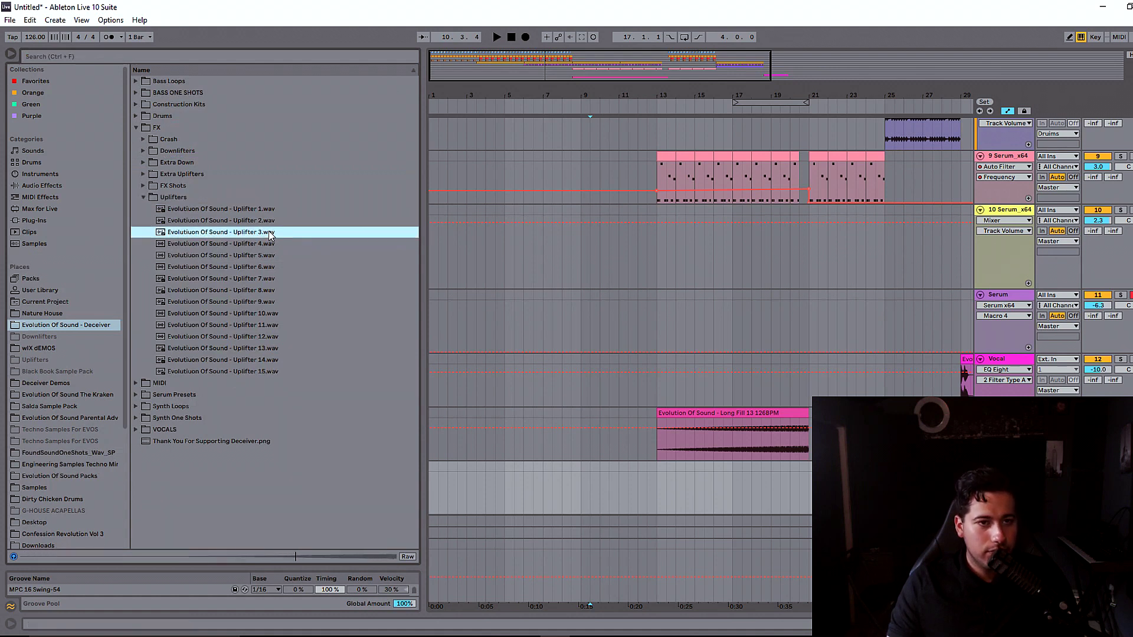
{"action": "left_click_drag", "start_coordinate": [258, 210], "coordinate": [657, 473]}
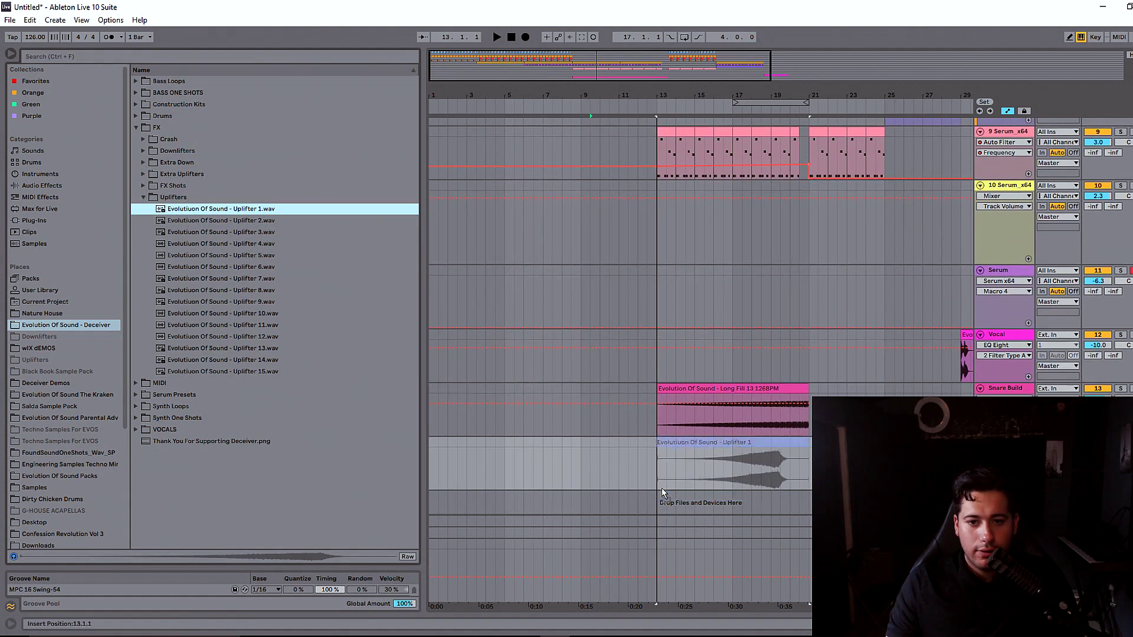
{"action": "key", "text": "space"}
{"action": "left_click_drag", "start_coordinate": [731, 442], "coordinate": [615, 442]}
{"action": "key", "text": "space"}
{"action": "left_click", "coordinate": [638, 464]}
{"action": "key", "text": "space"}
{"action": "key", "text": "space"}
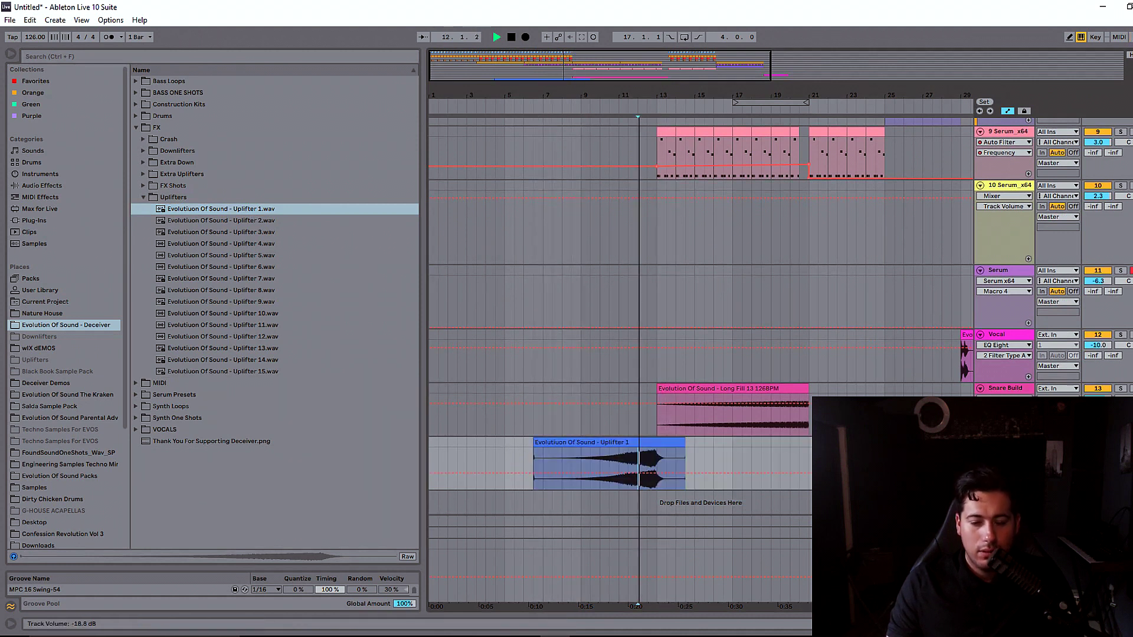
{"action": "key", "text": "space"}
Step: Replace the riser with Uplifter 2 at bar 5, with warping off, its end trimmed to bar 14 and the track volume at -8.1 dB
{"action": "left_click_drag", "start_coordinate": [234, 221], "coordinate": [549, 441]}
{"action": "key", "text": "space"}
{"action": "double_click", "coordinate": [572, 442]}
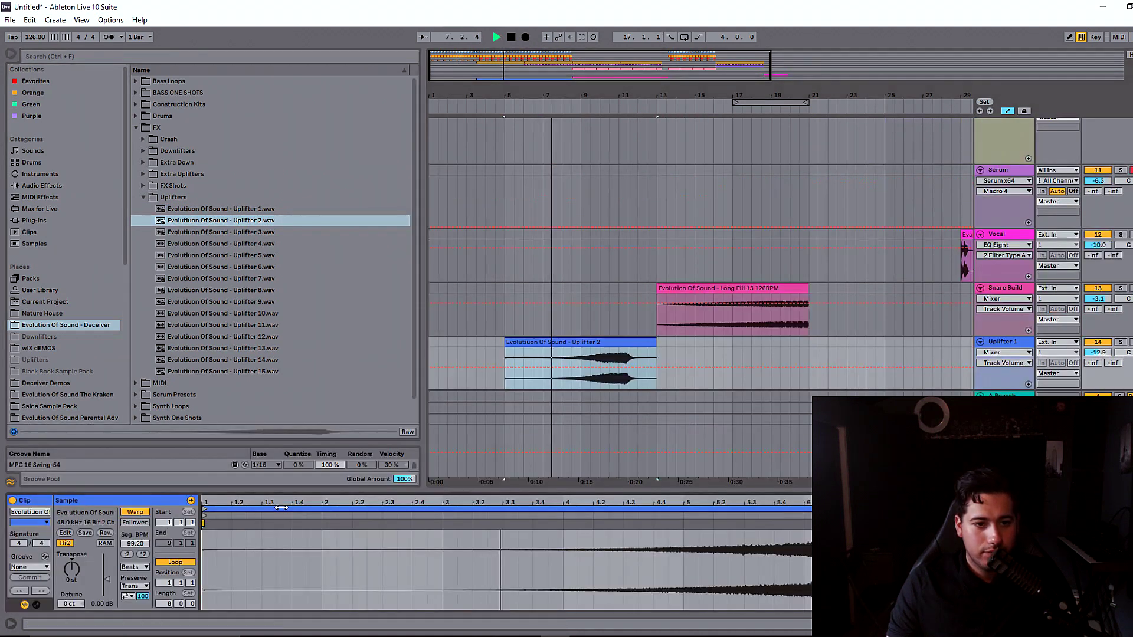
{"action": "left_click", "coordinate": [135, 512]}
{"action": "left_click", "coordinate": [632, 323]}
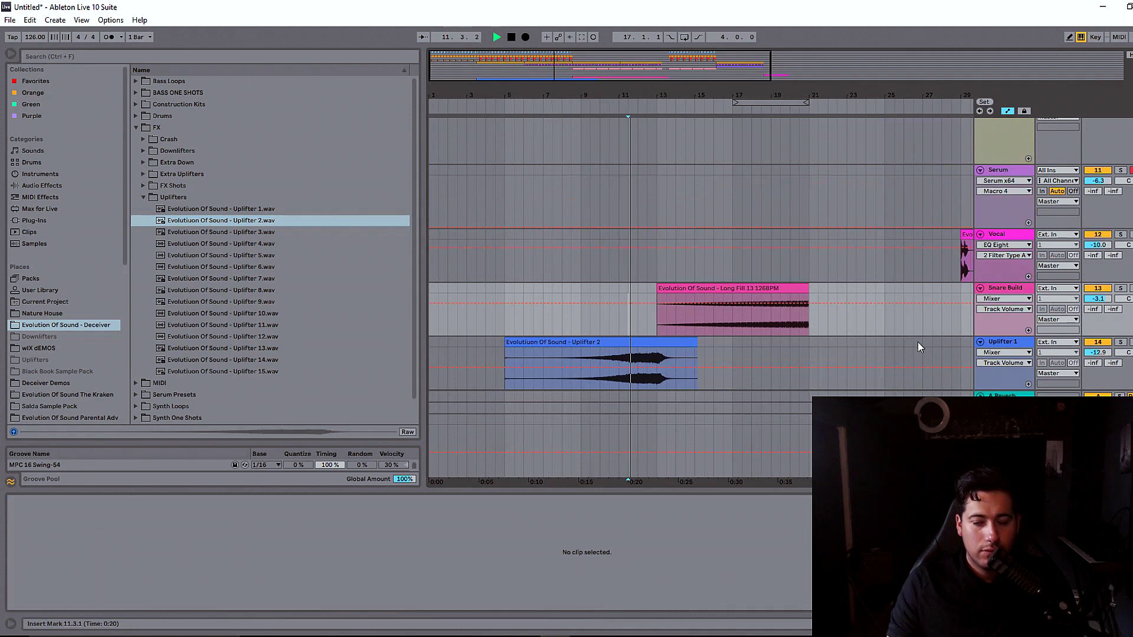
{"action": "left_click_drag", "start_coordinate": [695, 347], "coordinate": [676, 347]}
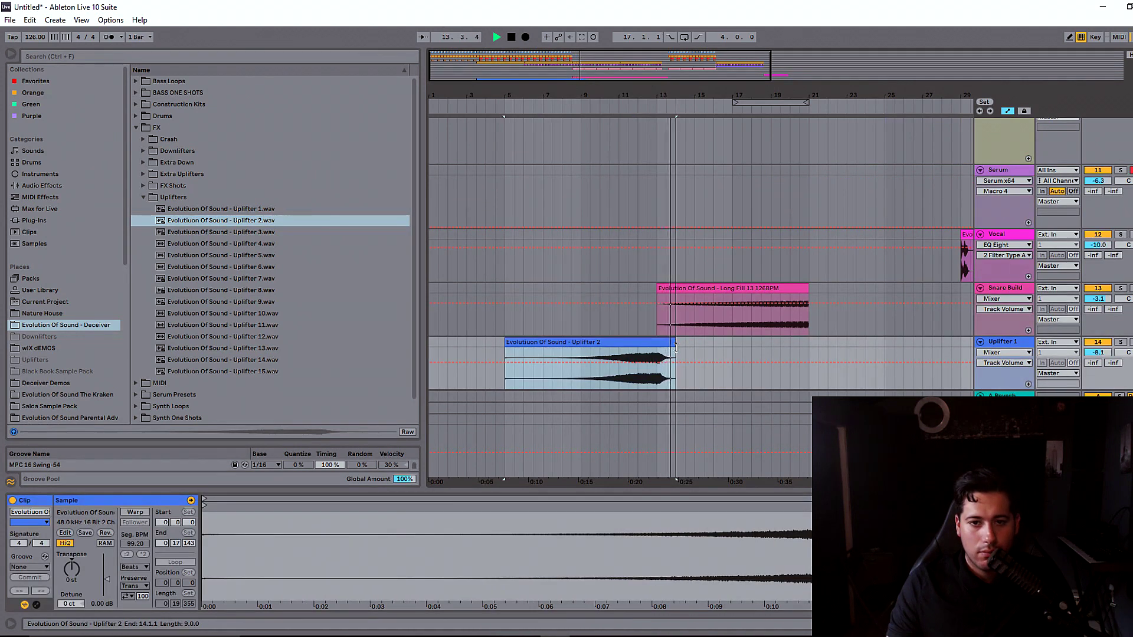
Step: Insert another audio track below Uplifter 1 and name it Crash
{"action": "left_click_drag", "start_coordinate": [682, 70], "coordinate": [682, 61]}
{"action": "scroll", "coordinate": [981, 360], "scroll_direction": "down", "scroll_amount": 2}
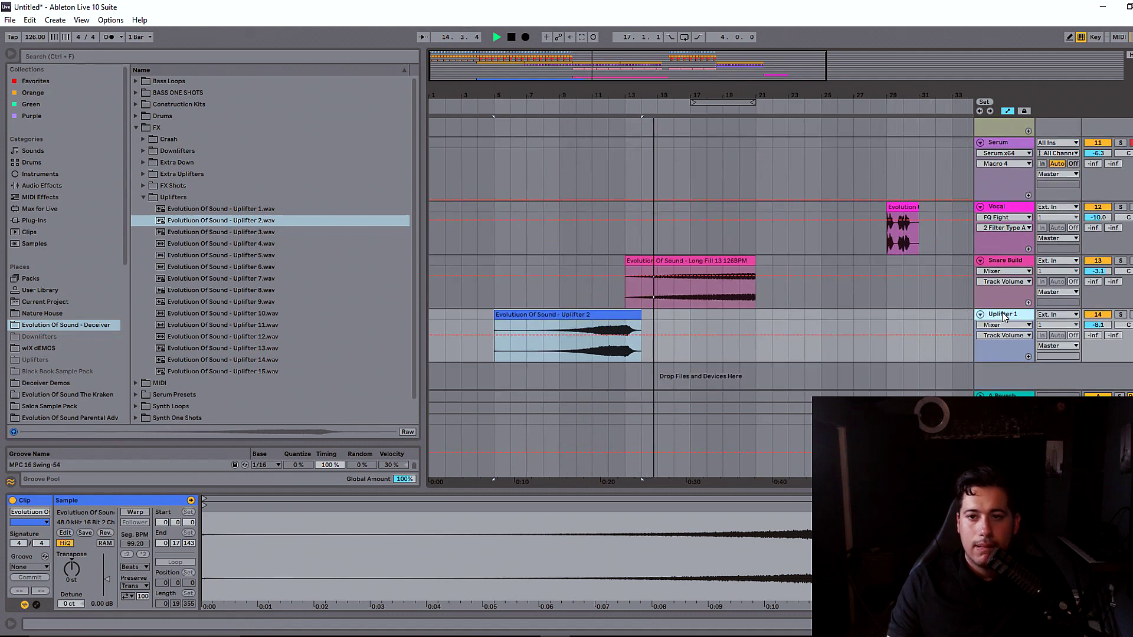
{"action": "key", "text": "ctrl+t"}
{"action": "key", "text": "ctrl+r"}
{"action": "type", "text": "Cra"}
{"action": "scroll", "coordinate": [1016, 314], "scroll_direction": "up", "scroll_amount": 7}
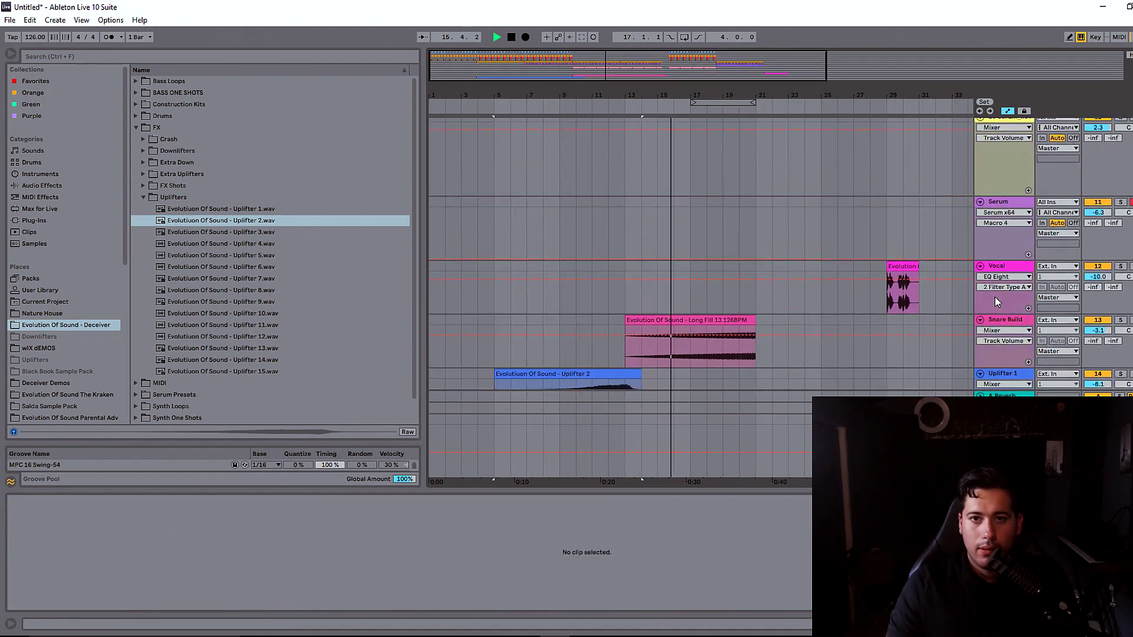
{"action": "scroll", "coordinate": [845, 232], "scroll_direction": "down", "scroll_amount": 5}
{"action": "scroll", "coordinate": [720, 253], "scroll_direction": "down", "scroll_amount": 4}
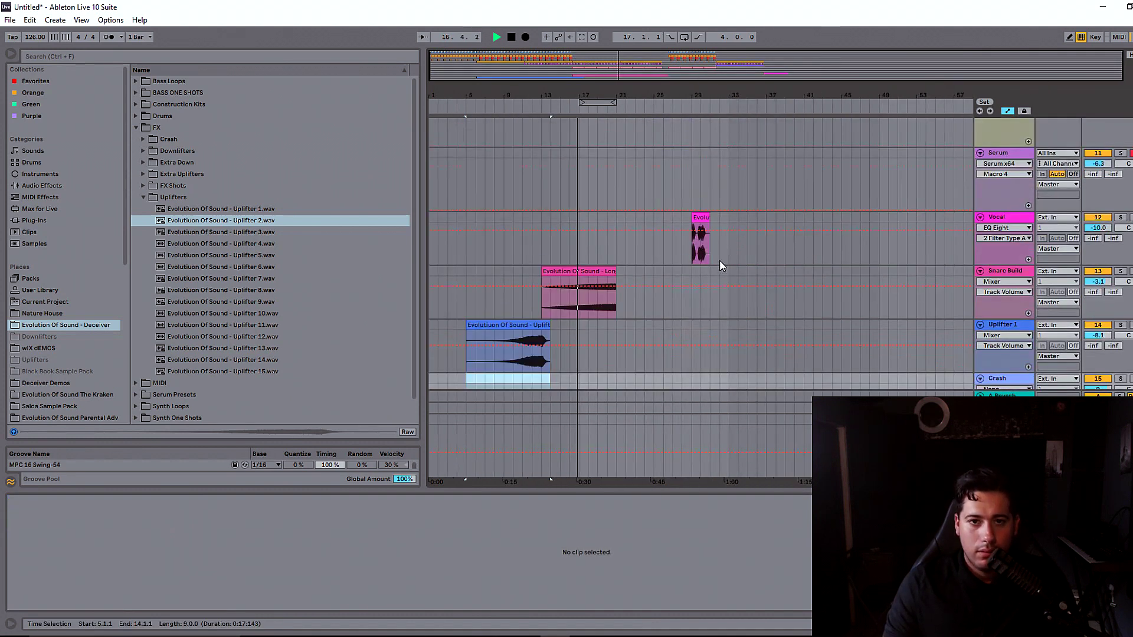
Step: Find the Endless Smile 64 plug-in and add it to the Master track after SPAN
{"action": "left_click", "coordinate": [31, 220]}
{"action": "left_click", "coordinate": [101, 56]}
{"action": "type", "text": "ENDLESS"}
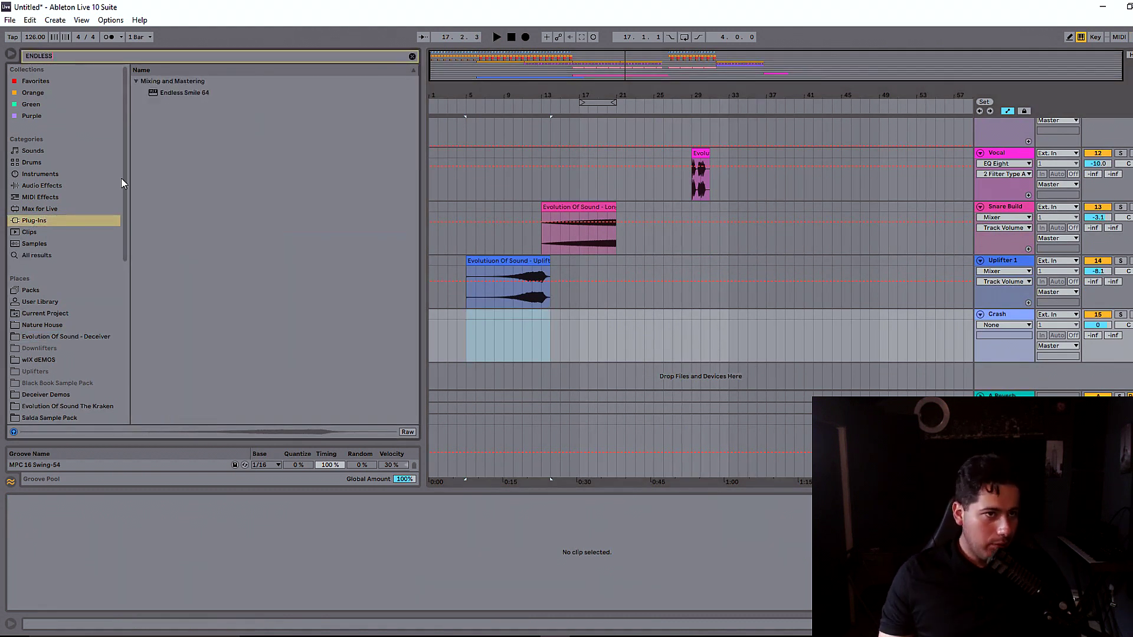
{"action": "left_click", "coordinate": [177, 92]}
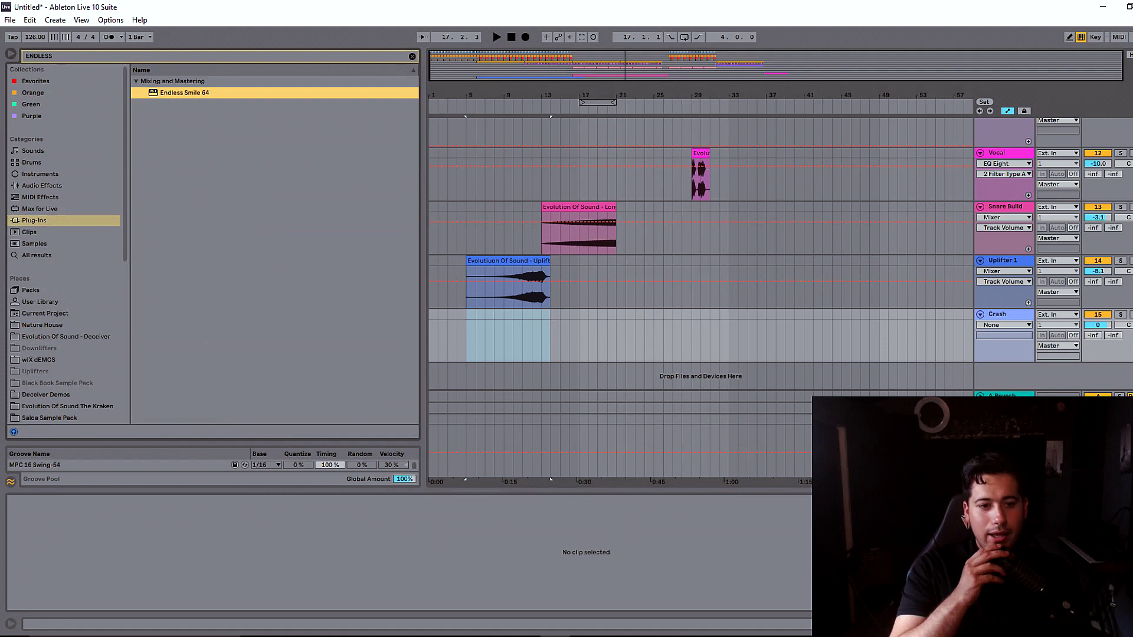
{"action": "left_click_drag", "start_coordinate": [184, 93], "coordinate": [1003, 452]}
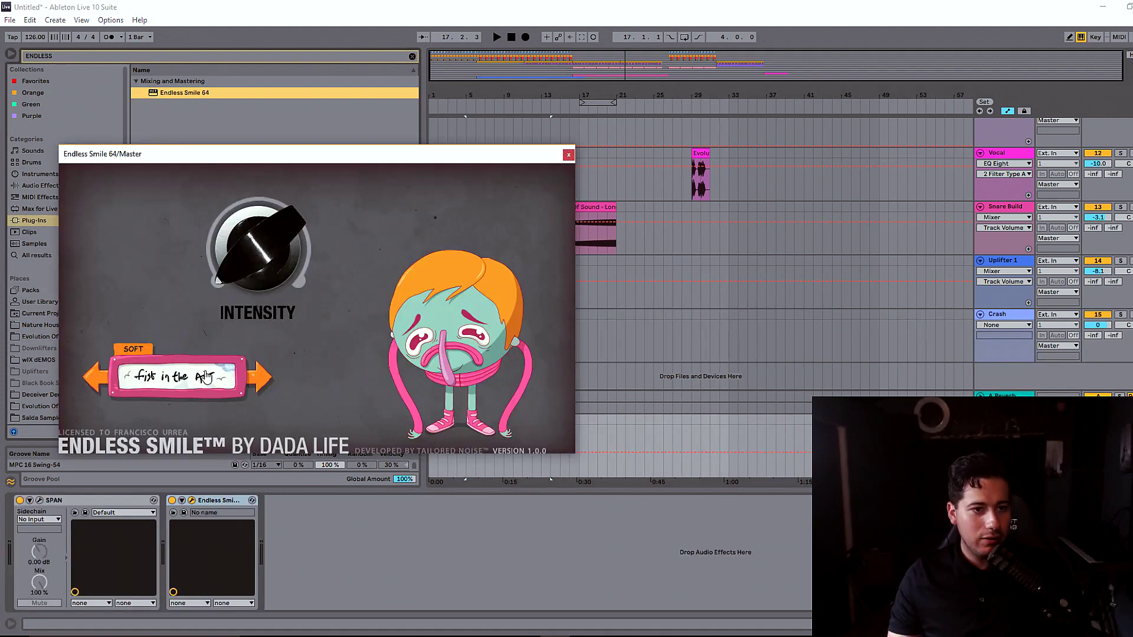
{"action": "left_click", "coordinate": [569, 154]}
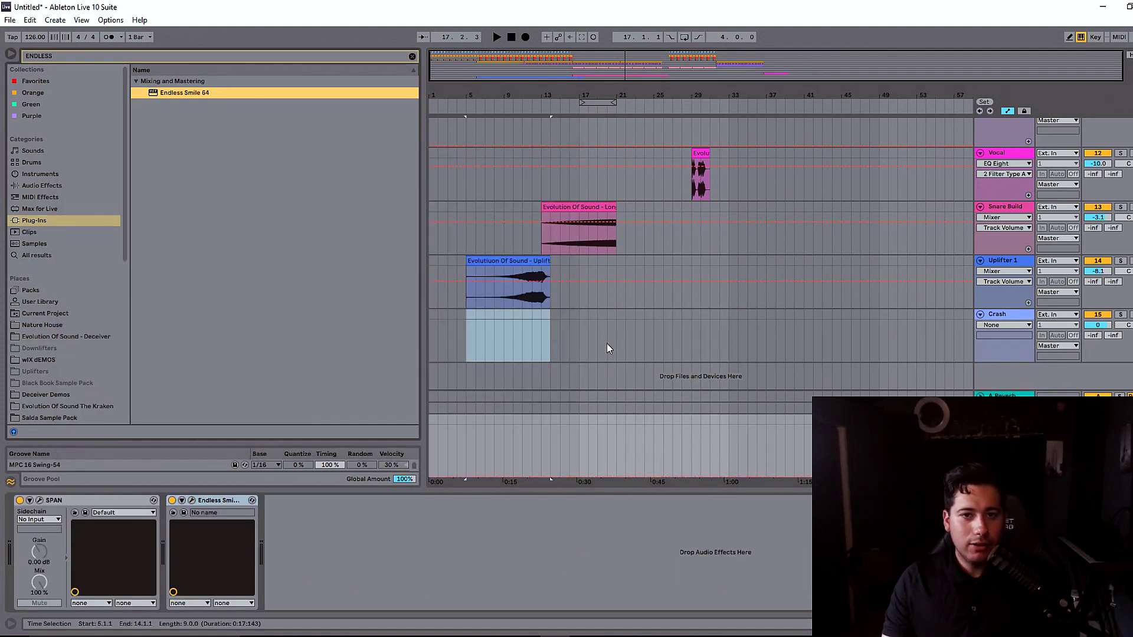
Step: Automate Endless Smile's intensity on the Master track as a gradual rise from bar 13 to bar 21, auditioning the build
{"action": "left_click", "coordinate": [588, 329]}
{"action": "left_click_drag", "start_coordinate": [628, 76], "coordinate": [630, 106]}
{"action": "scroll", "coordinate": [591, 458], "scroll_direction": "left", "scroll_amount": 4}
{"action": "left_click", "coordinate": [581, 475]}
{"action": "key", "text": "space"}
{"action": "left_click_drag", "start_coordinate": [590, 477], "coordinate": [737, 449]}
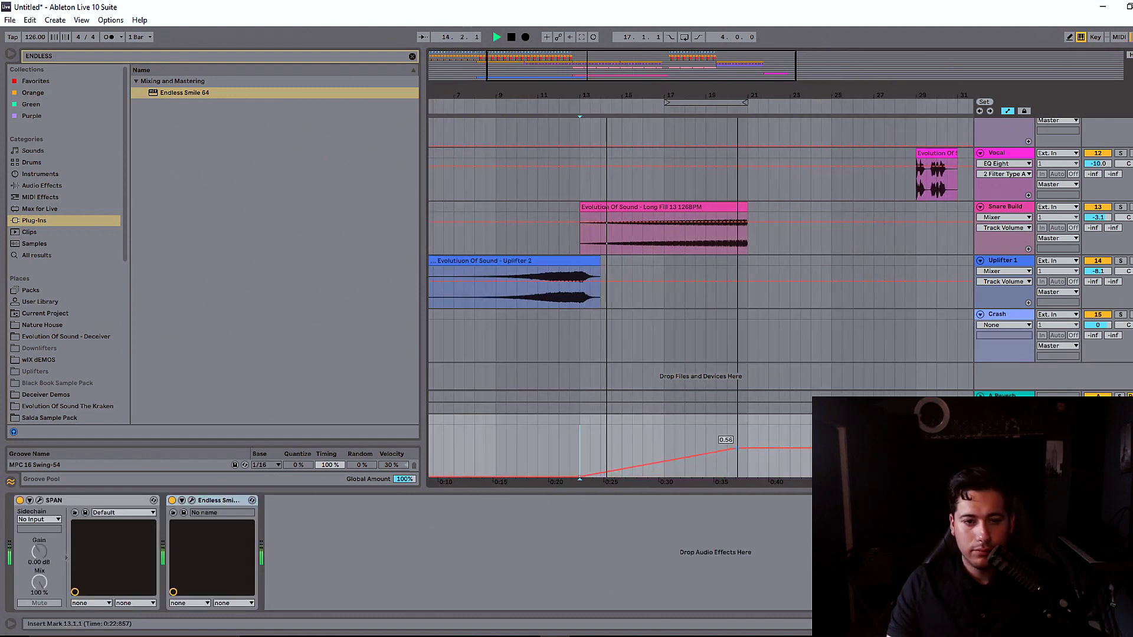
Step: Place Endless Smile ahead of SPAN in the Master chain and choose its hard "smack in the face" preset
{"action": "left_click", "coordinate": [191, 500]}
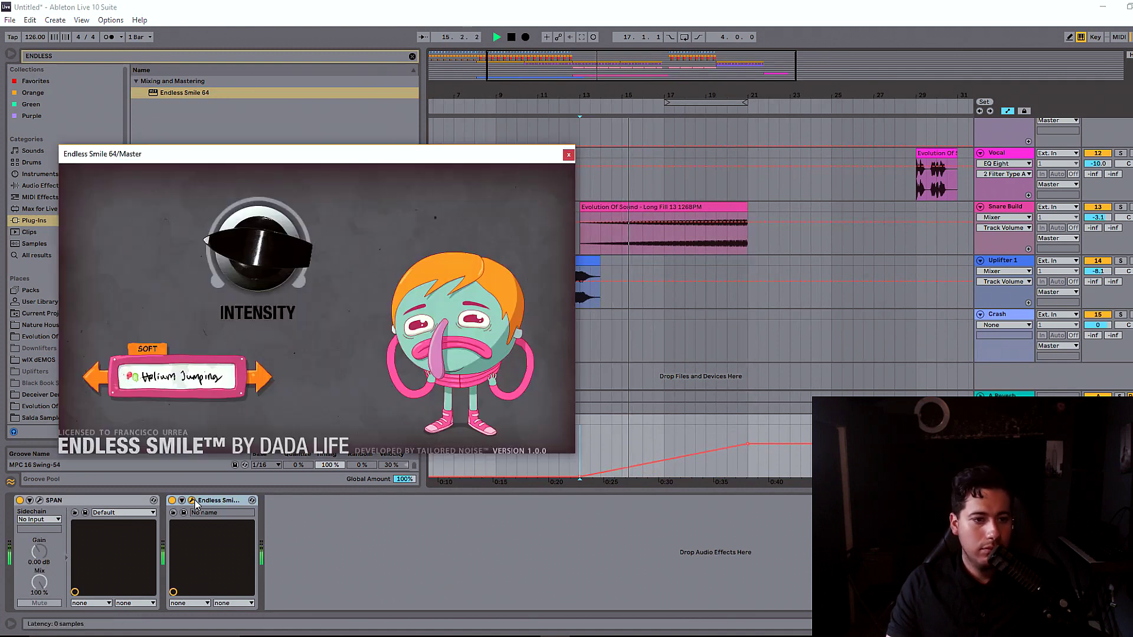
{"action": "left_click_drag", "start_coordinate": [219, 500], "coordinate": [42, 507]}
{"action": "left_click", "coordinate": [261, 376]}
{"action": "left_click", "coordinate": [261, 376]}
Step: Make the intensity ramp drop sharply to zero at bar 21 and lower its peak to about 0.5
{"action": "left_click_drag", "start_coordinate": [748, 445], "coordinate": [768, 477]}
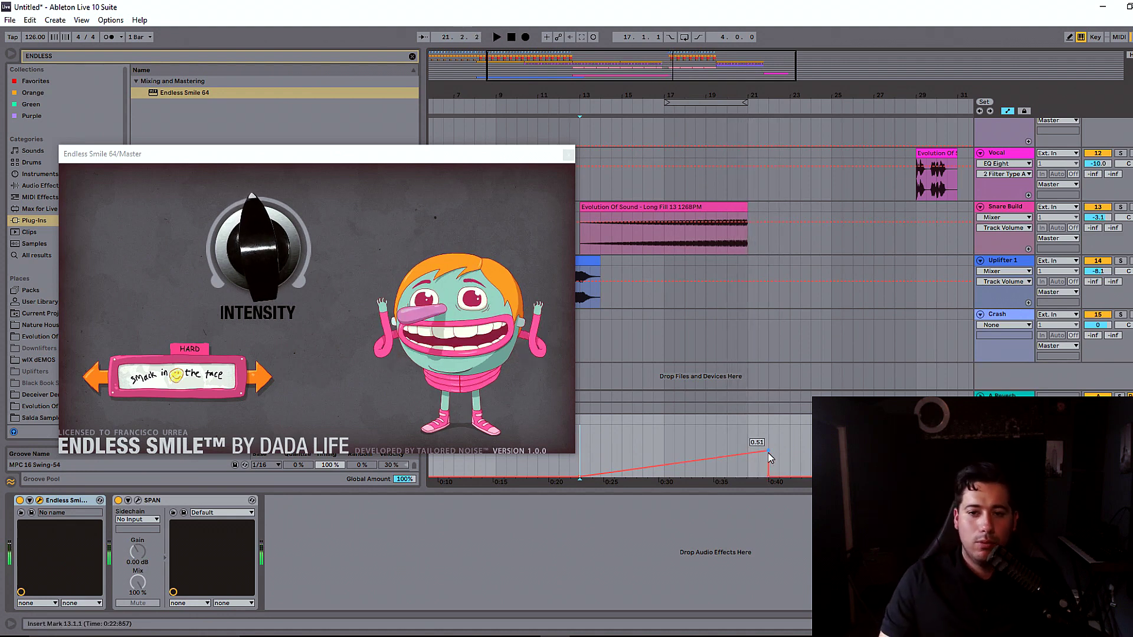
{"action": "left_click_drag", "start_coordinate": [769, 457], "coordinate": [747, 453]}
{"action": "left_click", "coordinate": [745, 216]}
{"action": "key", "text": "space"}
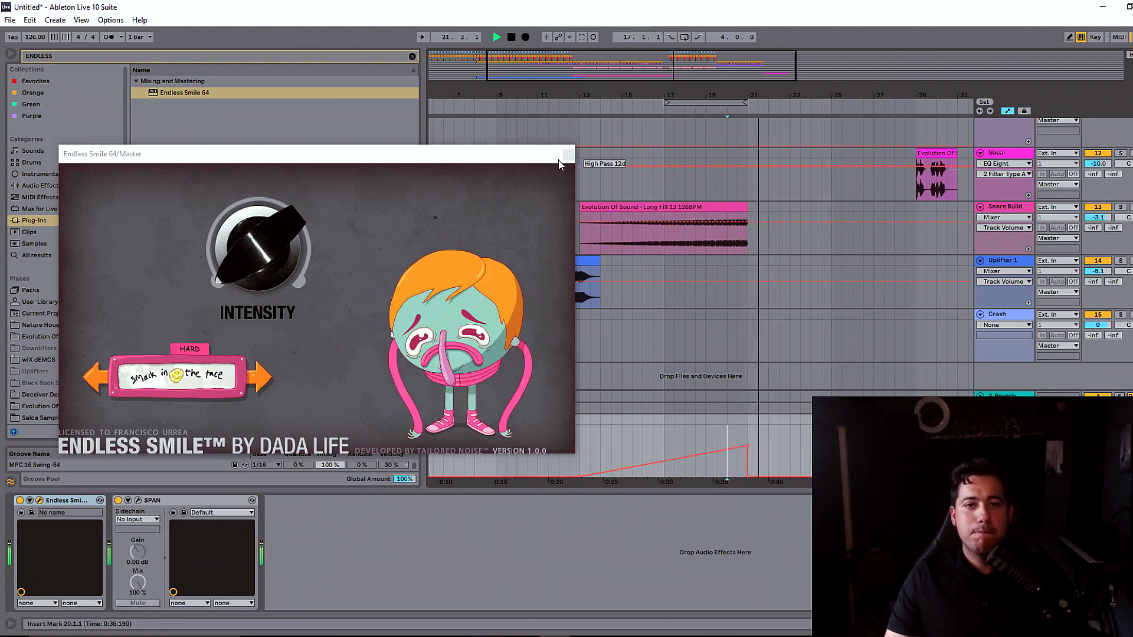
{"action": "left_click_drag", "start_coordinate": [747, 447], "coordinate": [747, 453]}
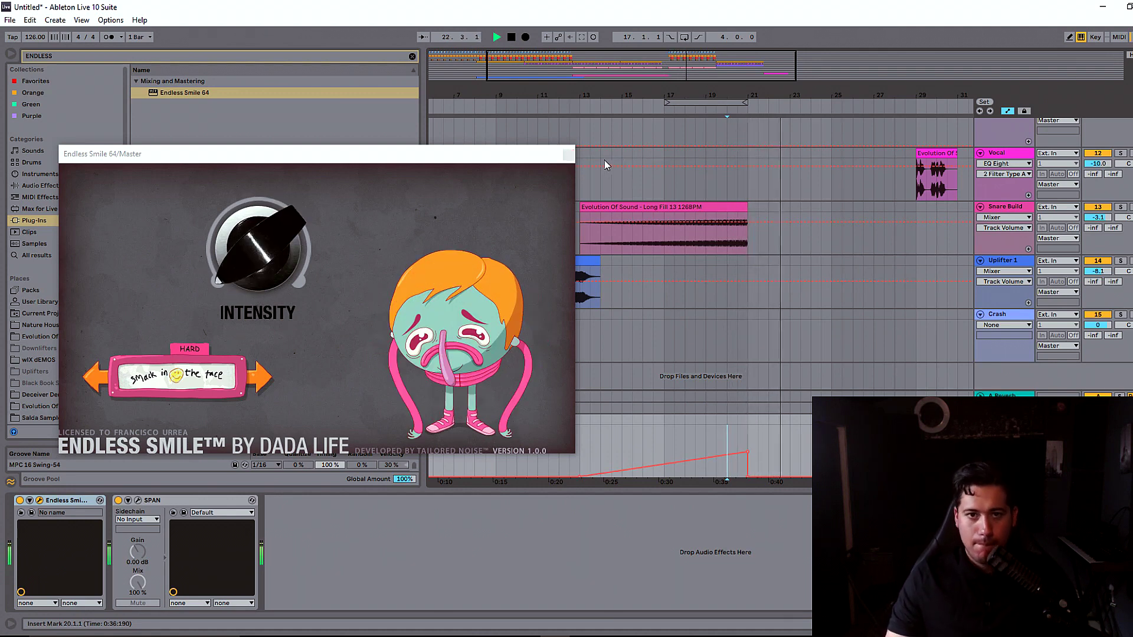
{"action": "left_click", "coordinate": [568, 155]}
Step: Hide the device view and move the closed hat, shaker and ride clips from bar 25 to bar 29
{"action": "scroll", "coordinate": [623, 248], "scroll_direction": "up", "scroll_amount": 10}
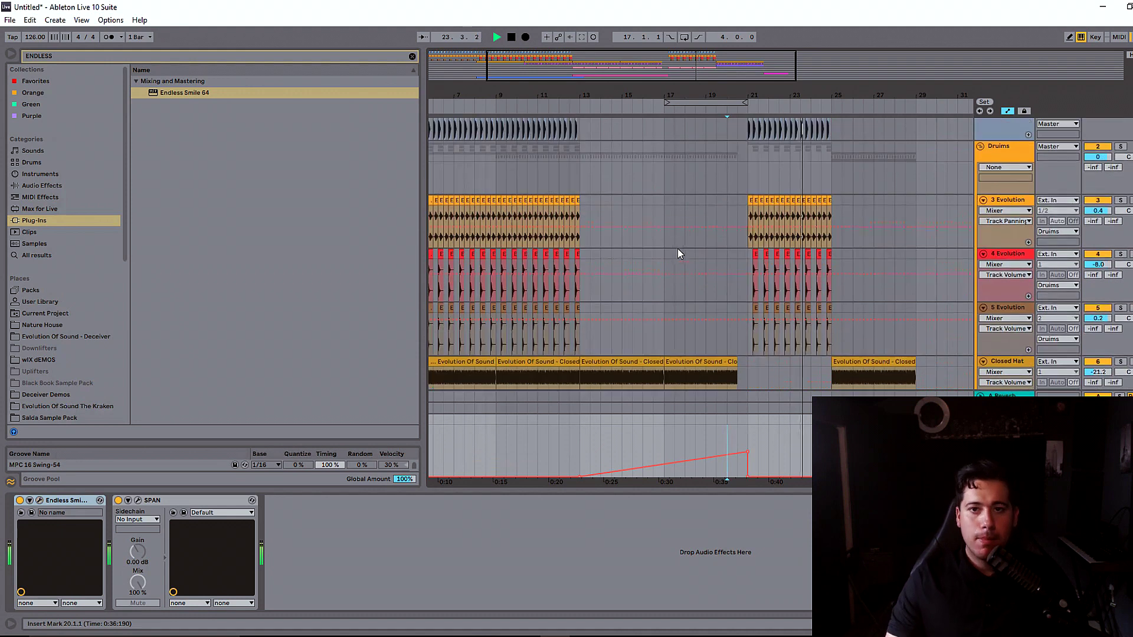
{"action": "scroll", "coordinate": [679, 250], "scroll_direction": "down", "scroll_amount": 3}
{"action": "key", "text": "ctrl+alt+l"}
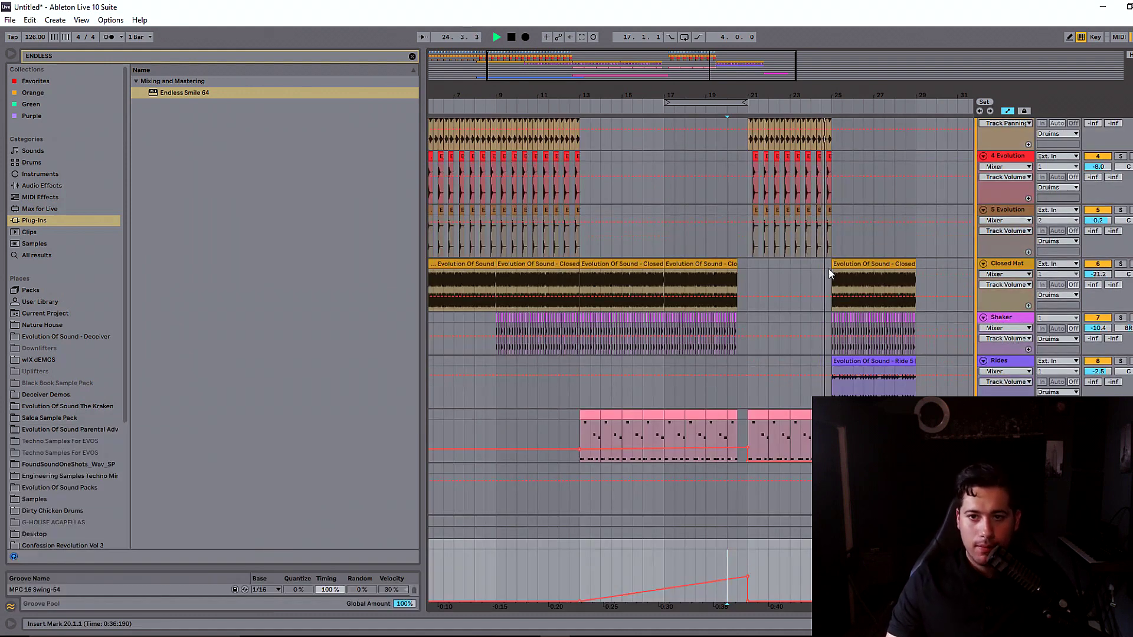
{"action": "left_click_drag", "start_coordinate": [828, 268], "coordinate": [896, 378]}
{"action": "left_click_drag", "start_coordinate": [861, 267], "coordinate": [944, 268]}
Step: Hide the automation lanes and duplicate the kick, drum and bass clips of bars 21 to 25 into bars 25 to 29
{"action": "scroll", "coordinate": [822, 236], "scroll_direction": "up", "scroll_amount": 2}
{"action": "left_click_drag", "start_coordinate": [748, 188], "coordinate": [833, 484]}
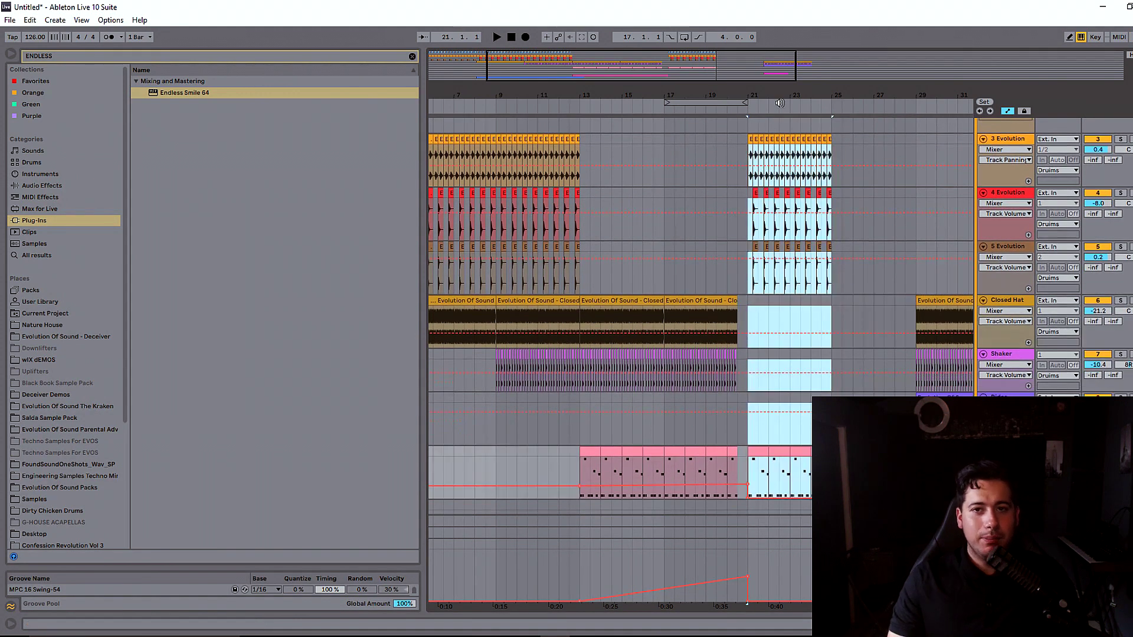
{"action": "left_click", "coordinate": [1007, 111]}
{"action": "left_click_drag", "start_coordinate": [745, 148], "coordinate": [826, 472]}
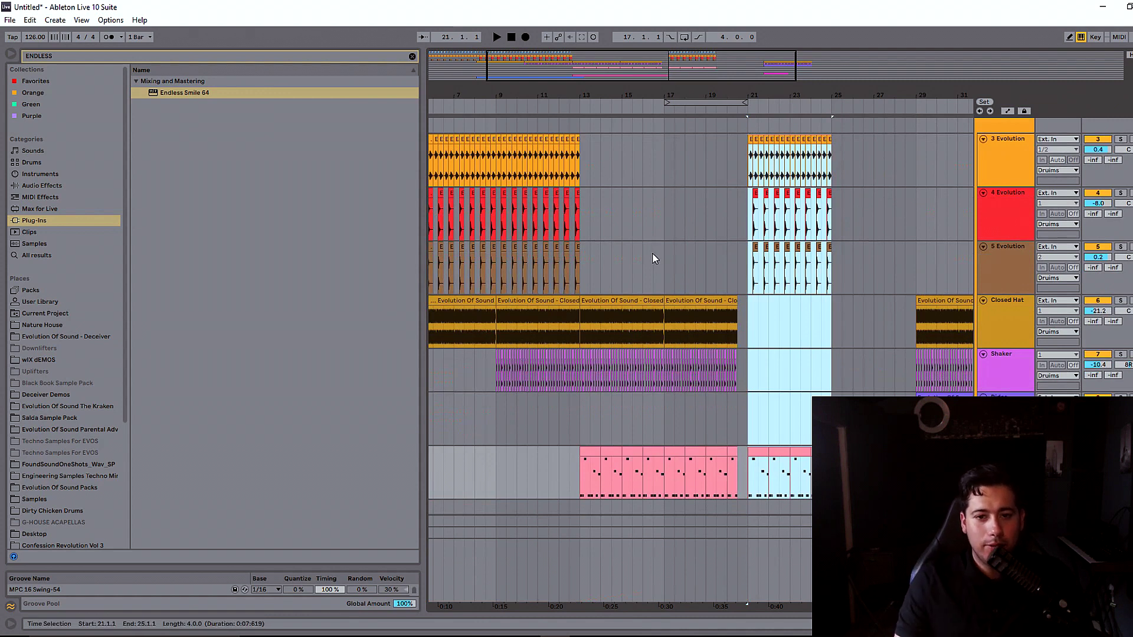
{"action": "scroll", "coordinate": [650, 239], "scroll_direction": "down", "scroll_amount": 3}
{"action": "scroll", "coordinate": [650, 248], "scroll_direction": "up", "scroll_amount": 5}
{"action": "left_click_drag", "start_coordinate": [795, 96], "coordinate": [794, 91]}
{"action": "left_click", "coordinate": [747, 142]}
{"action": "left_click_drag", "start_coordinate": [753, 143], "coordinate": [831, 472]}
{"action": "scroll", "coordinate": [768, 354], "scroll_direction": "down", "scroll_amount": 1}
{"action": "key", "text": "ctrl+d"}
Step: Play the arrangement from bar 19 and check the layout of the intro, build and drop
{"action": "scroll", "coordinate": [735, 339], "scroll_direction": "down", "scroll_amount": 2}
{"action": "left_click", "coordinate": [727, 328]}
{"action": "key", "text": "space"}
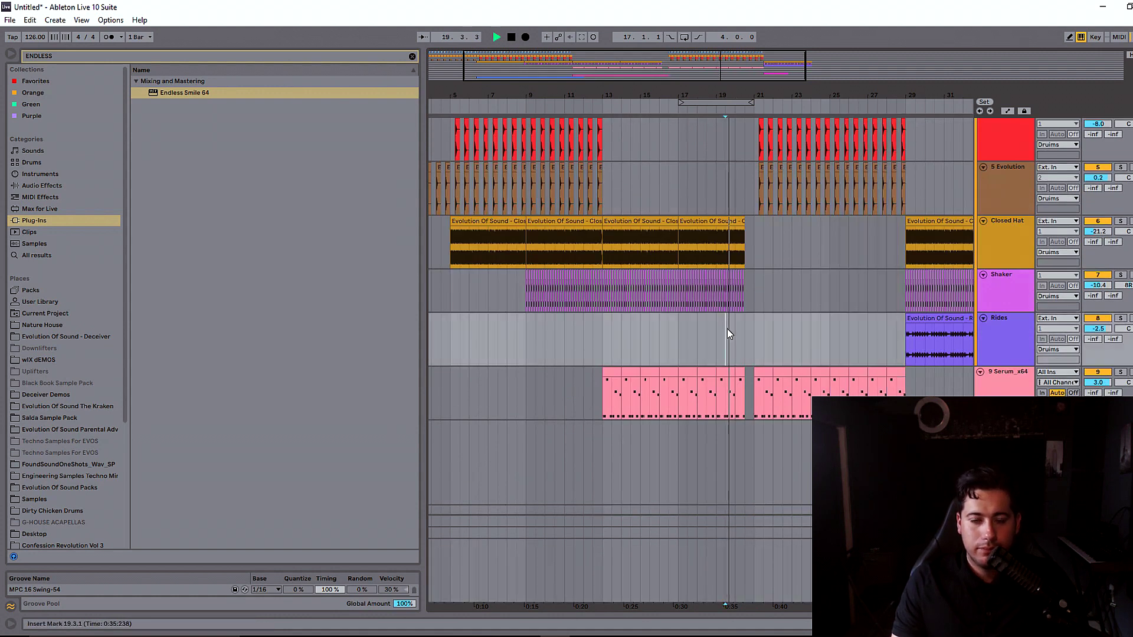
{"action": "scroll", "coordinate": [727, 328], "scroll_direction": "up", "scroll_amount": 1}
{"action": "scroll", "coordinate": [615, 290], "scroll_direction": "up", "scroll_amount": 2}
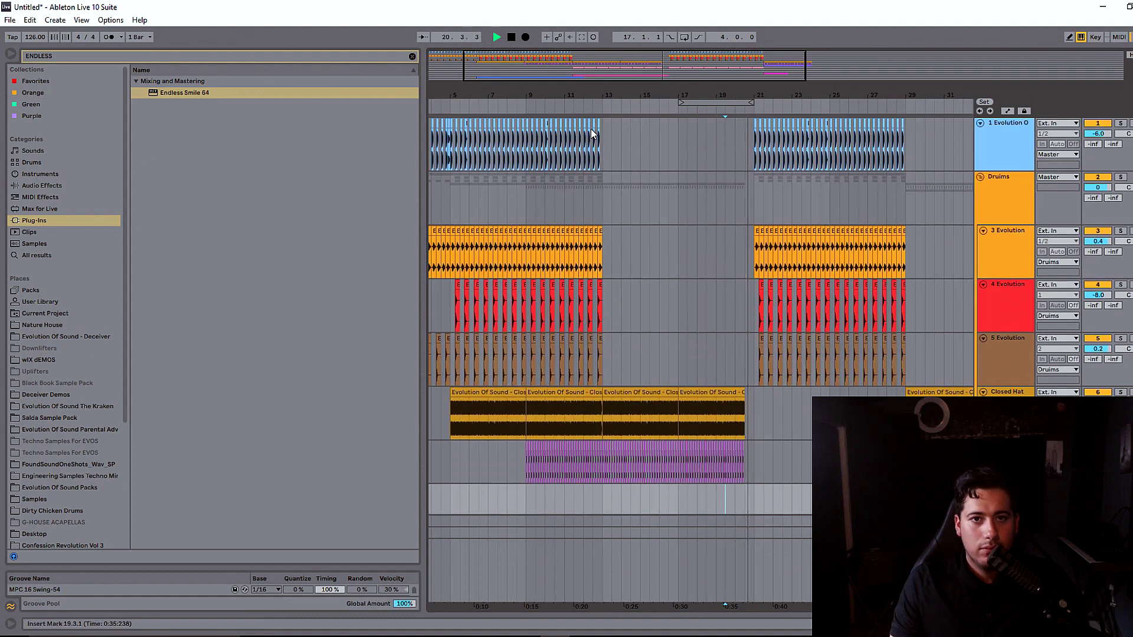
{"action": "scroll", "coordinate": [619, 151], "scroll_direction": "down", "scroll_amount": 2}
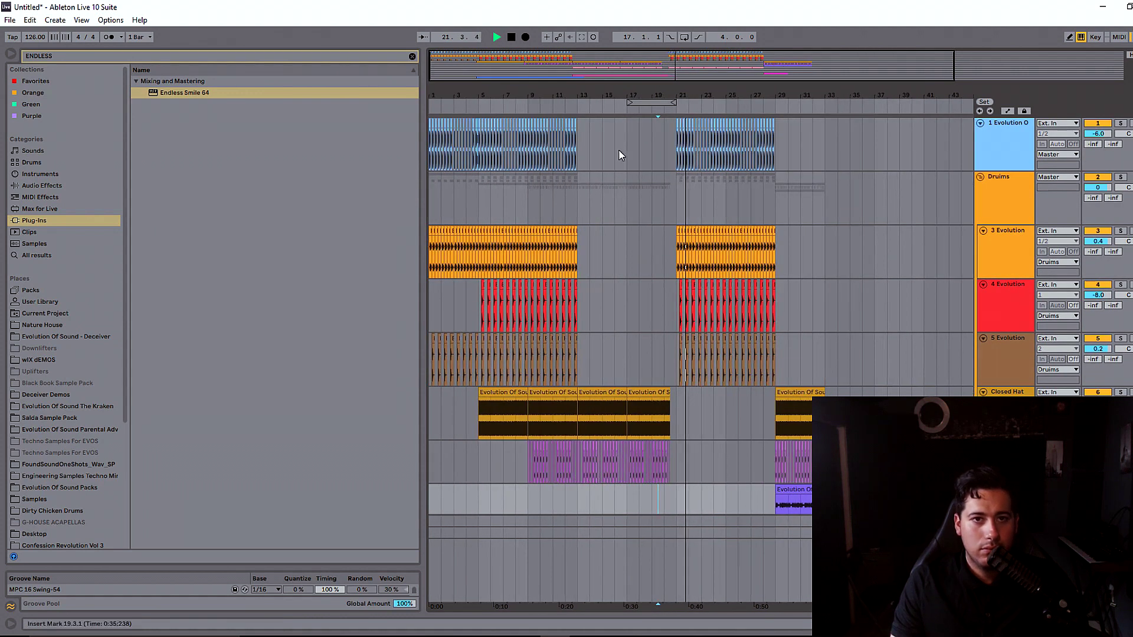
{"action": "scroll", "coordinate": [585, 142], "scroll_direction": "down", "scroll_amount": 1}
{"action": "scroll", "coordinate": [611, 187], "scroll_direction": "up", "scroll_amount": 1}
{"action": "scroll", "coordinate": [611, 187], "scroll_direction": "down", "scroll_amount": 1}
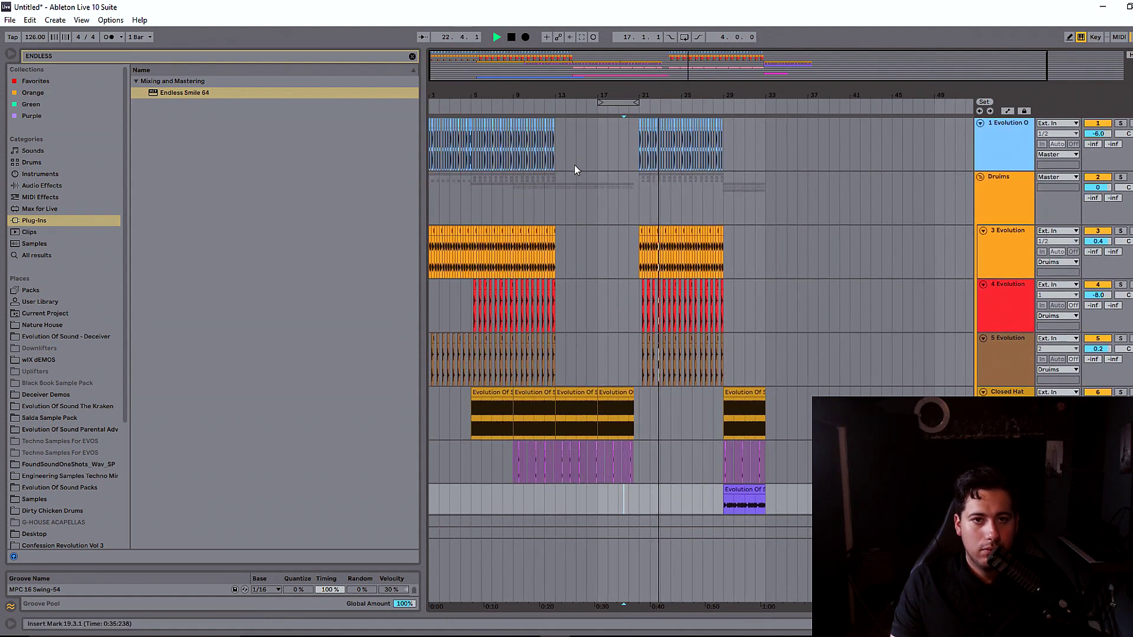
Step: Shift everything from bar 13 onward four bars later and fill the gap by duplicating the drums of bars 9 to 13
{"action": "left_click_drag", "start_coordinate": [555, 140], "coordinate": [839, 531]}
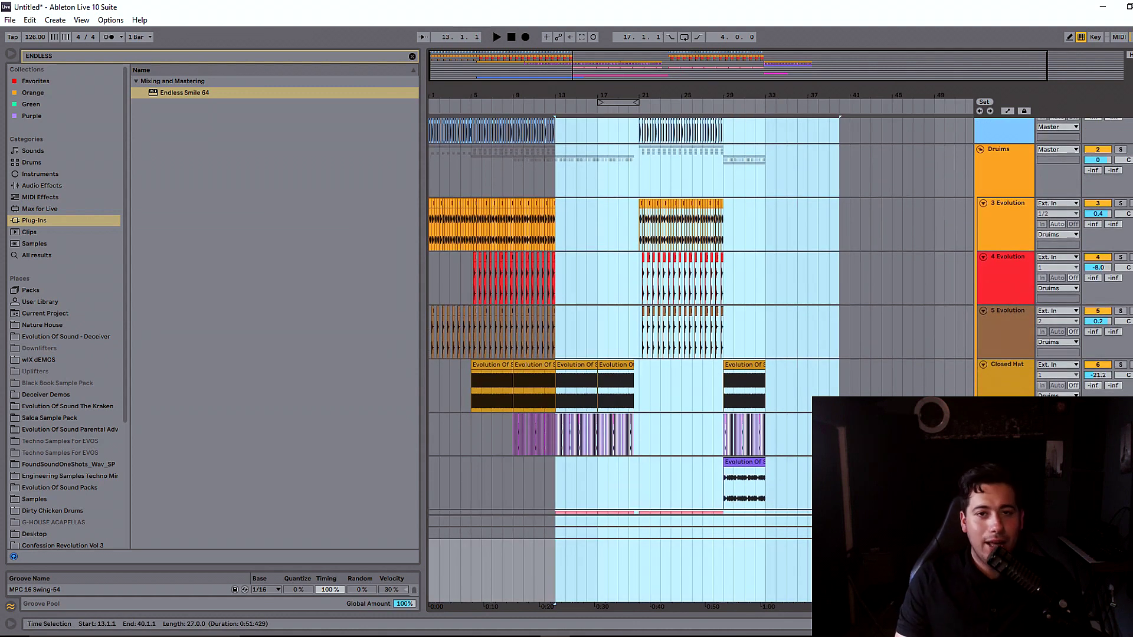
{"action": "left_click_drag", "start_coordinate": [570, 363], "coordinate": [609, 362]}
{"action": "left_click_drag", "start_coordinate": [567, 69], "coordinate": [570, 109]}
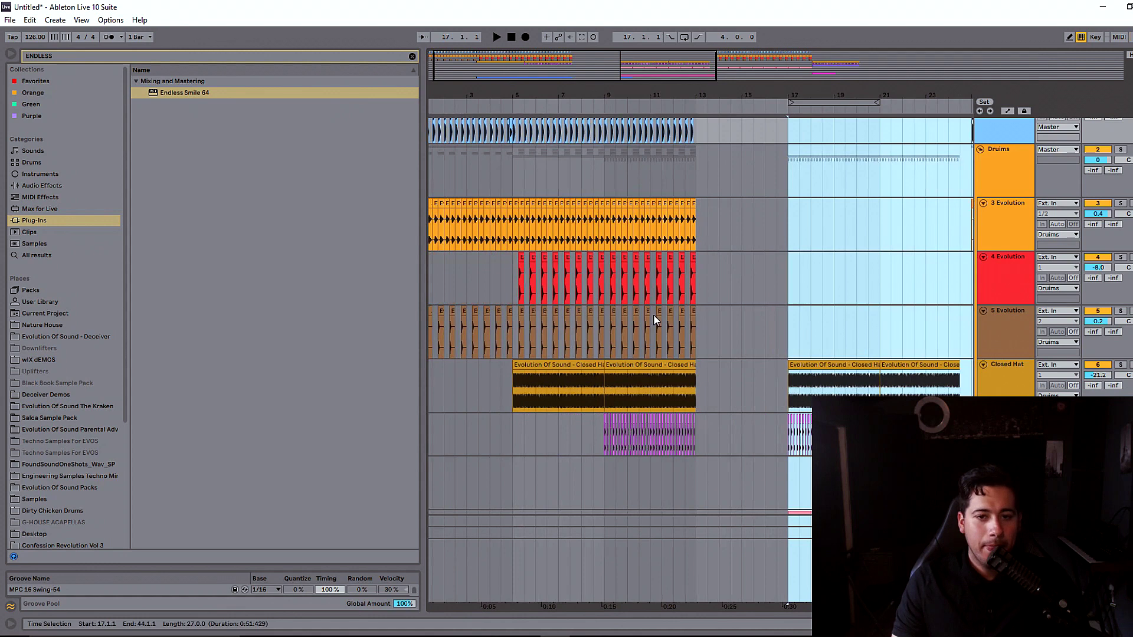
{"action": "left_click_drag", "start_coordinate": [694, 438], "coordinate": [601, 109]}
{"action": "key", "text": "ctrl+d"}
{"action": "key", "text": "space"}
Step: Copy the four-bar Rides clip from bar 33 to bar 13 on the same track and play it back
{"action": "scroll", "coordinate": [736, 243], "scroll_direction": "down", "scroll_amount": 4}
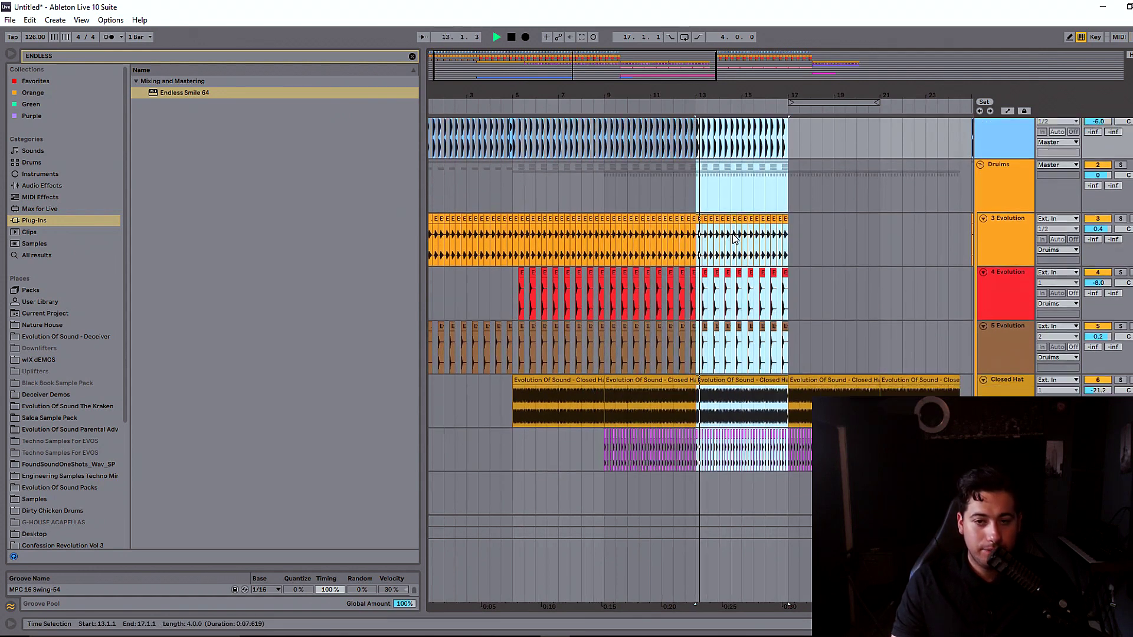
{"action": "scroll", "coordinate": [808, 236], "scroll_direction": "down", "scroll_amount": 5}
{"action": "left_click", "coordinate": [912, 282]}
{"action": "scroll", "coordinate": [897, 309], "scroll_direction": "up", "scroll_amount": 3}
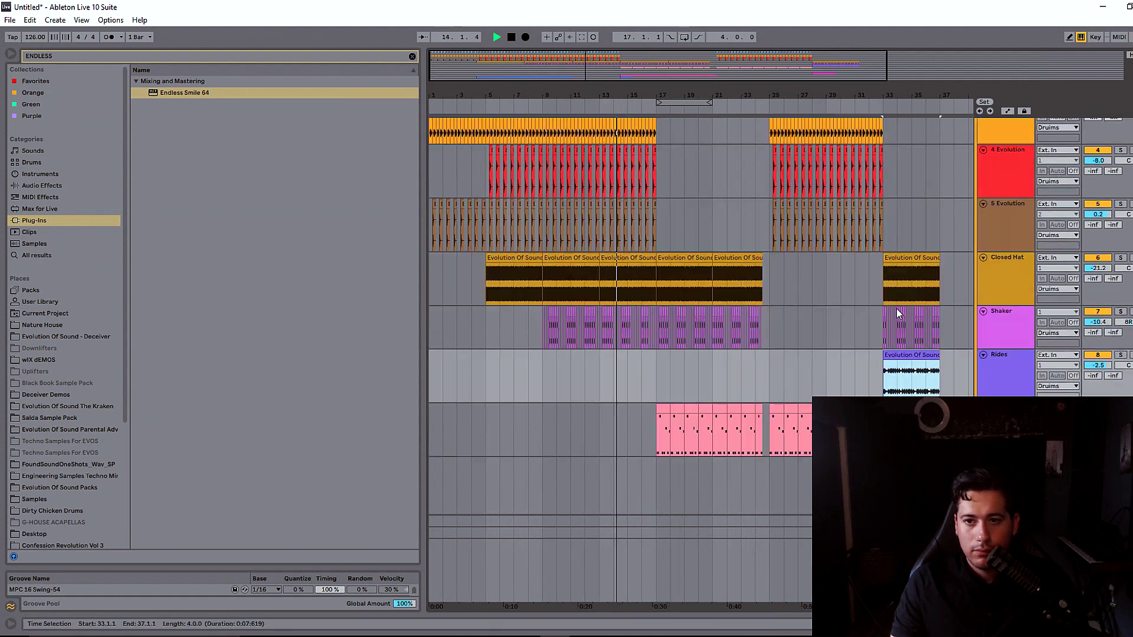
{"action": "left_click", "coordinate": [602, 384]}
{"action": "key", "text": "ctrl+v"}
{"action": "key", "text": "space"}
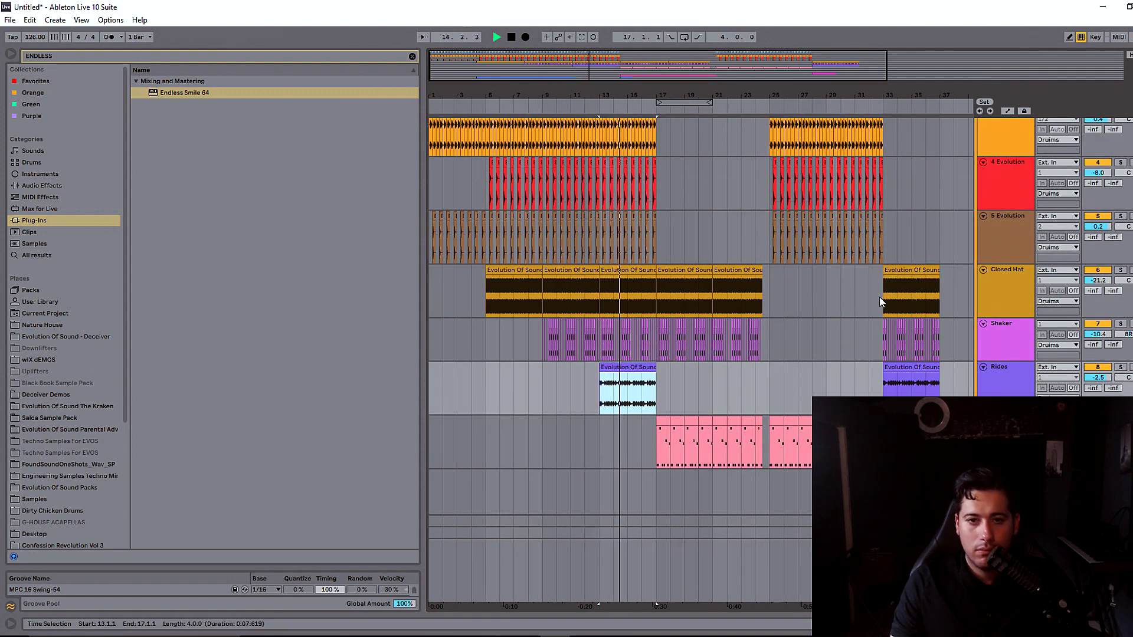
Step: Move the main part of the Uplifter 2 clip four bars later to rejoin its tail at bar 17, and audition it
{"action": "scroll", "coordinate": [879, 296], "scroll_direction": "up", "scroll_amount": 3}
{"action": "left_click_drag", "start_coordinate": [620, 82], "coordinate": [605, 139]}
{"action": "scroll", "coordinate": [722, 283], "scroll_direction": "down", "scroll_amount": 7}
{"action": "scroll", "coordinate": [731, 298], "scroll_direction": "down", "scroll_amount": 2}
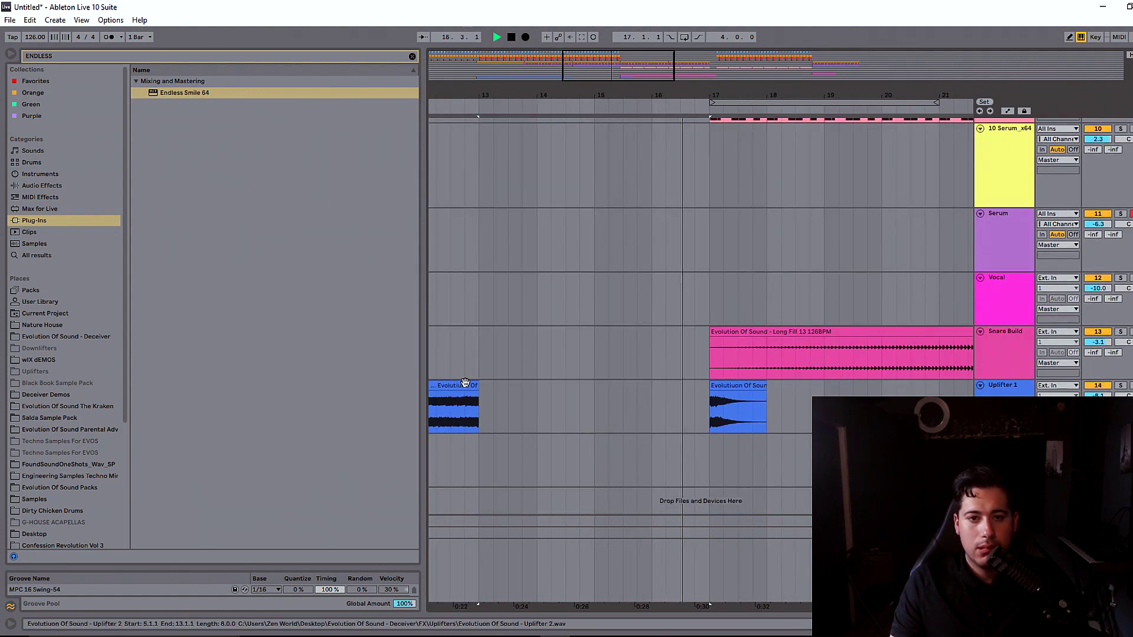
{"action": "left_click_drag", "start_coordinate": [464, 397], "coordinate": [764, 392]}
{"action": "key", "text": "space"}
{"action": "left_click", "coordinate": [623, 357]}
{"action": "key", "text": "space"}
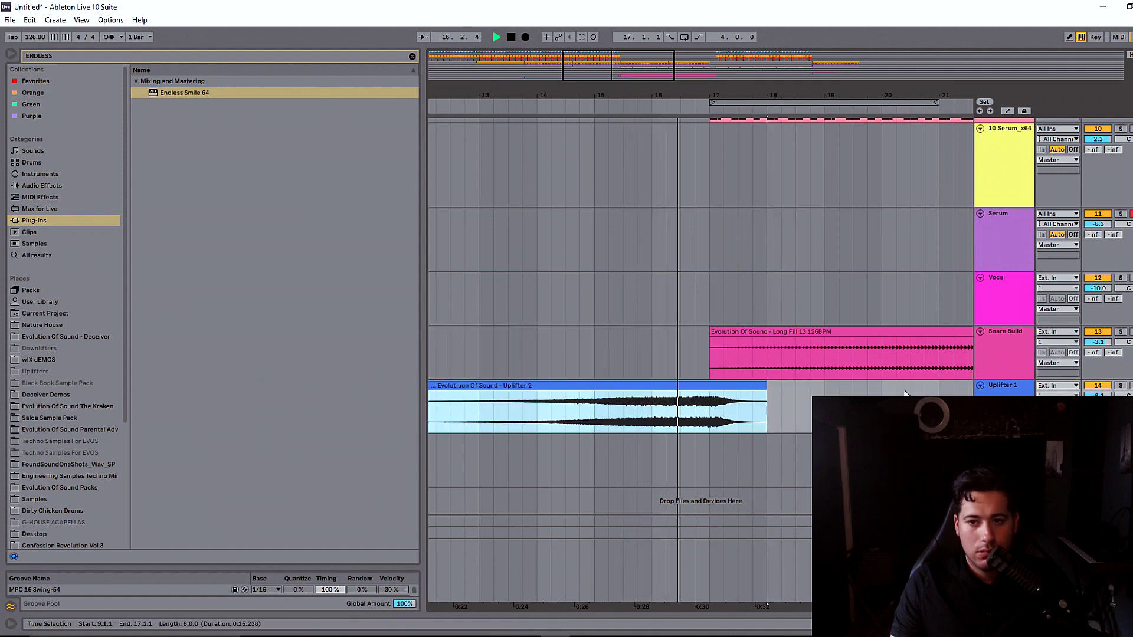
Step: Add a Reverb to the Master track, place it first in the device chain and turn its dry/wet down to zero
{"action": "double_click", "coordinate": [1003, 391]}
{"action": "left_click", "coordinate": [412, 56]}
{"action": "type", "text": "re"}
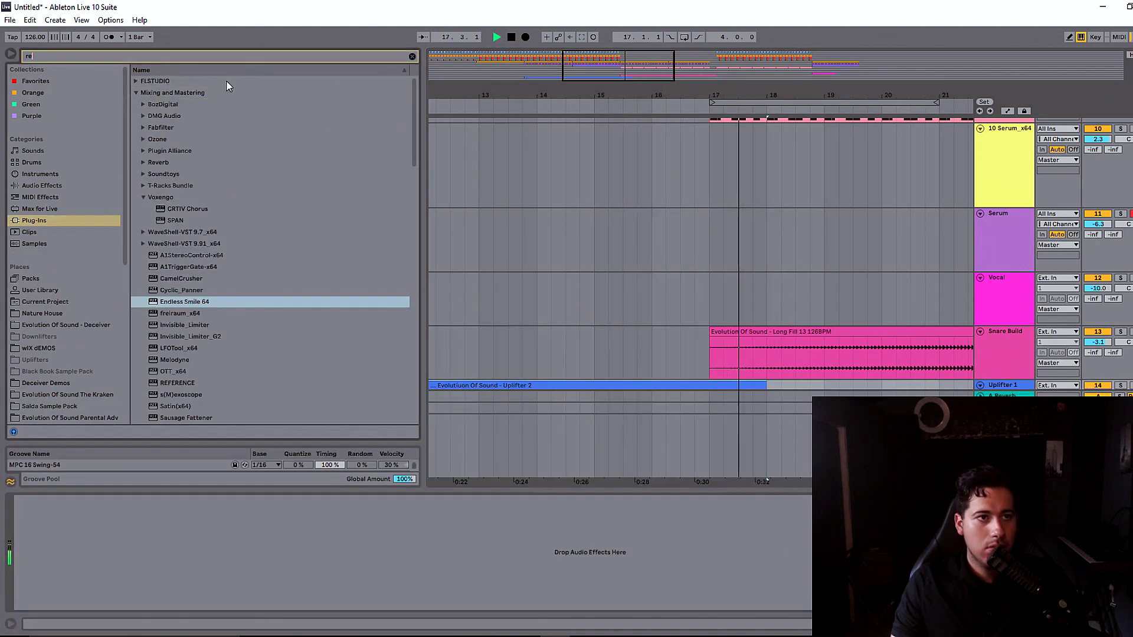
{"action": "type", "text": "ver"}
{"action": "left_click", "coordinate": [51, 185]}
{"action": "left_click", "coordinate": [163, 117]}
{"action": "key", "text": "Tab"}
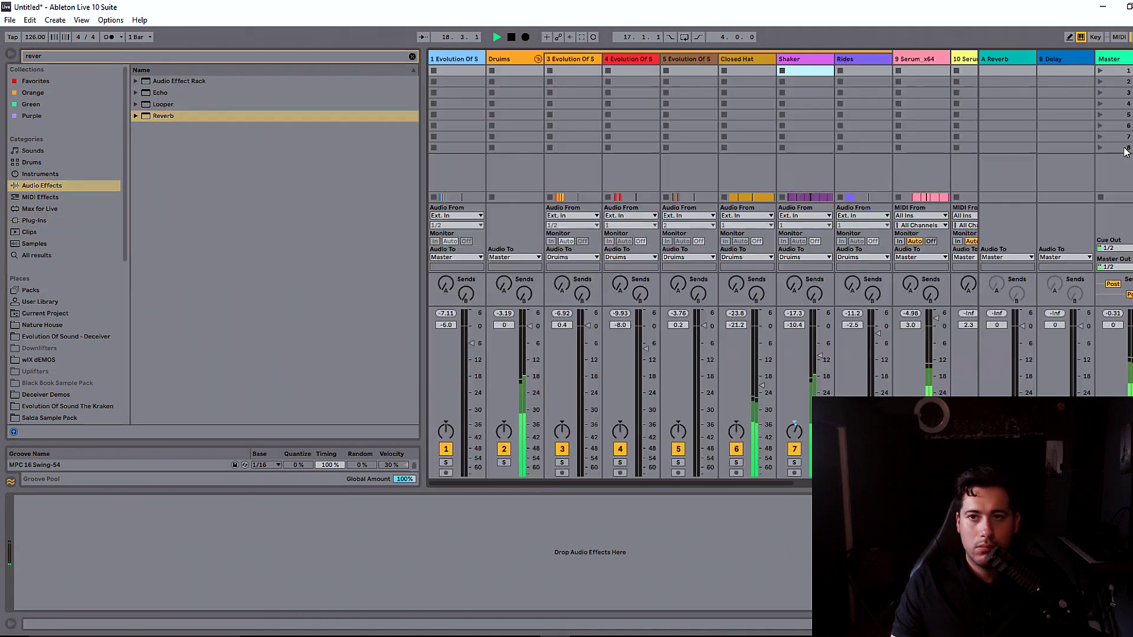
{"action": "left_click", "coordinate": [1123, 59]}
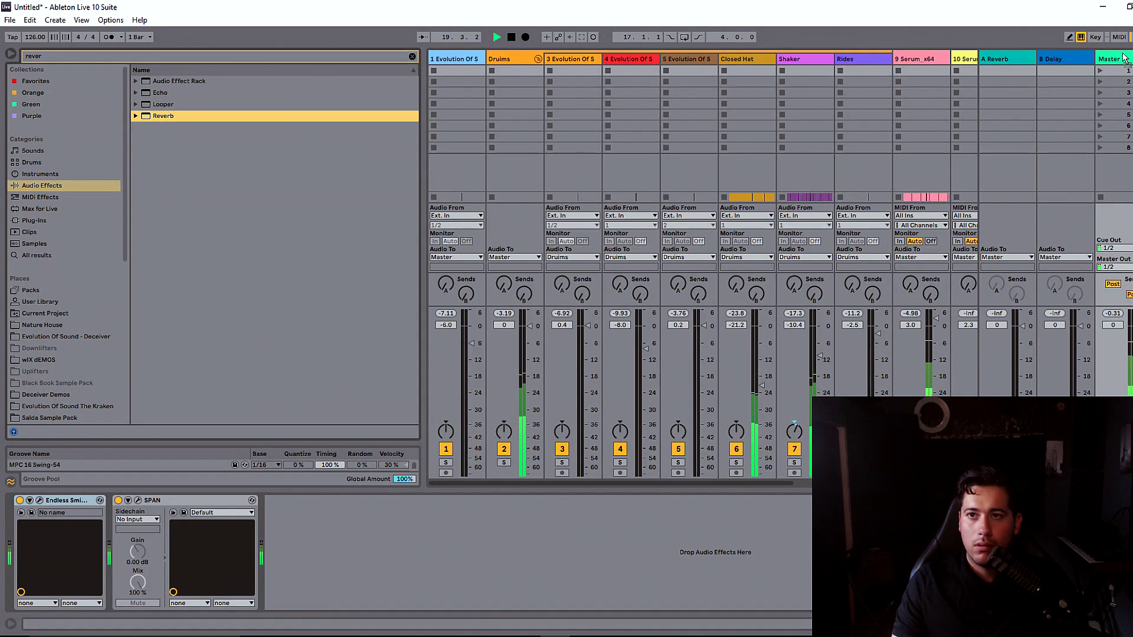
{"action": "left_click_drag", "start_coordinate": [274, 164], "coordinate": [1111, 124]}
{"action": "left_click_drag", "start_coordinate": [460, 500], "coordinate": [80, 539]}
{"action": "left_click_drag", "start_coordinate": [301, 593], "coordinate": [301, 625]}
Step: Play the arrangement from bar 14 with the Master's devices shown, undo the last change and hide the device view
{"action": "key", "text": "Tab"}
{"action": "left_click", "coordinate": [581, 298]}
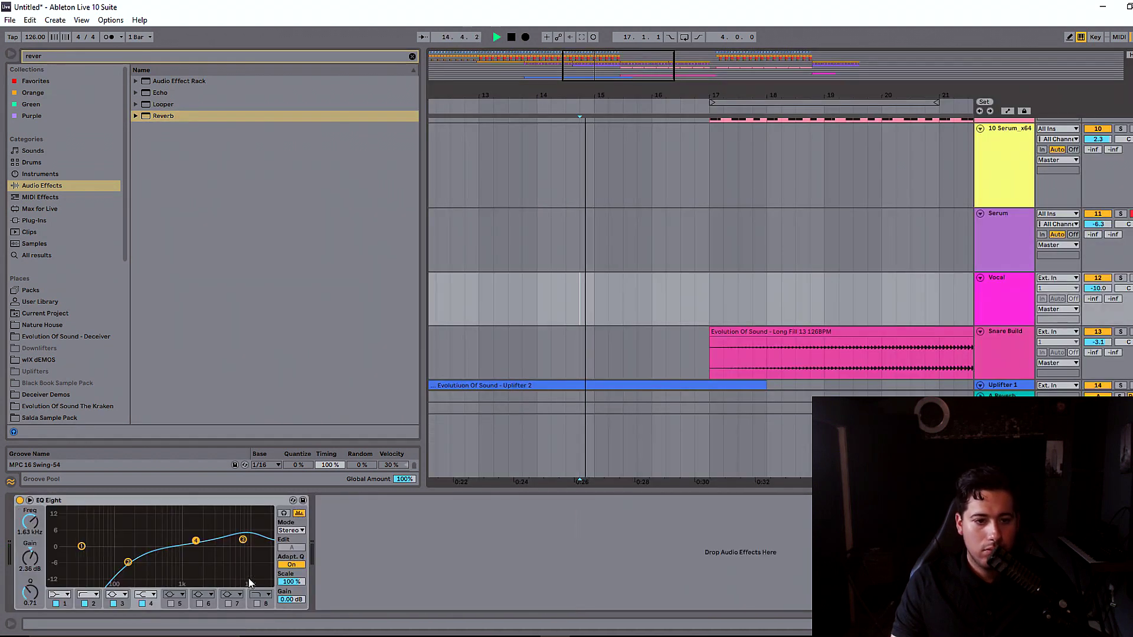
{"action": "left_click", "coordinate": [1005, 437]}
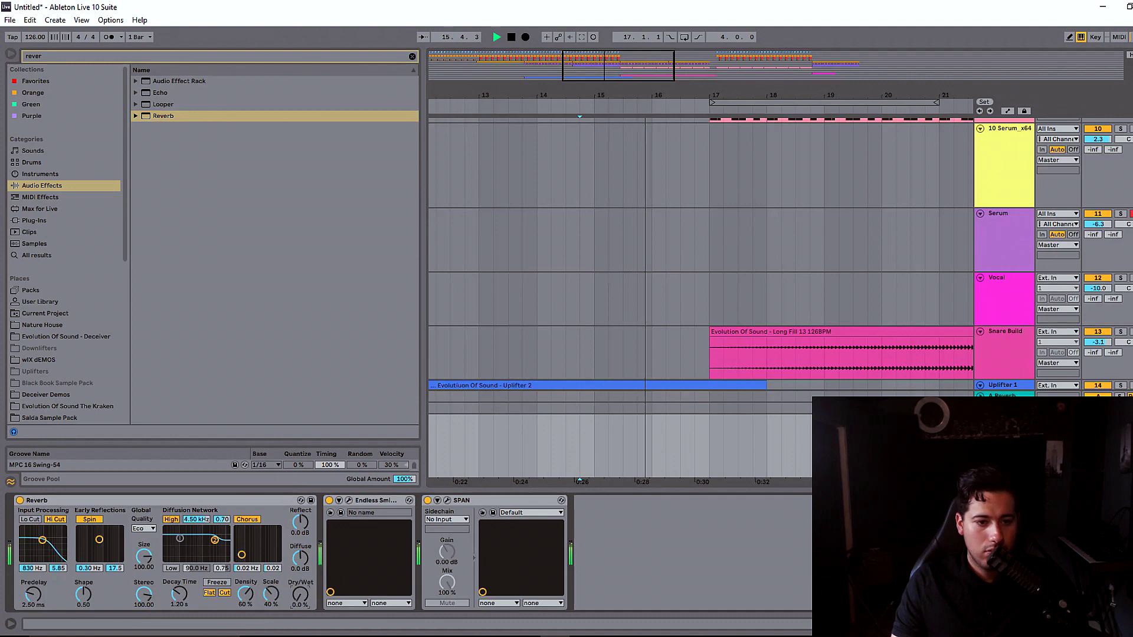
{"action": "key", "text": "ctrl+z"}
{"action": "left_click_drag", "start_coordinate": [696, 492], "coordinate": [696, 555]}
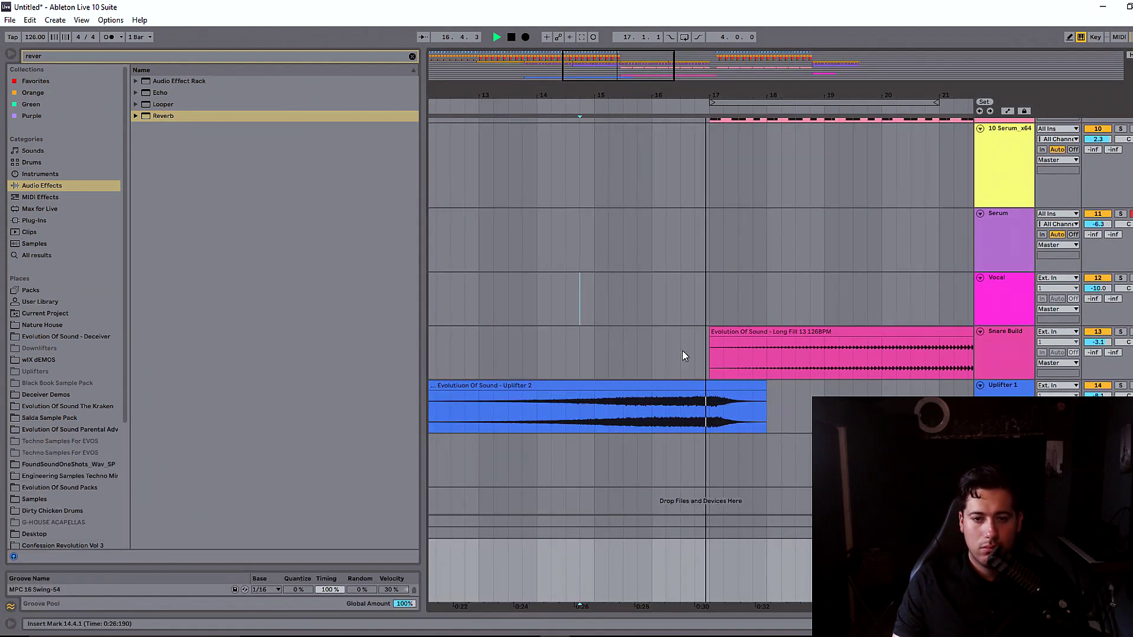
Step: Cut off the Uplifter 2 clip's tail after bar 17 and play the transition
{"action": "scroll", "coordinate": [682, 330], "scroll_direction": "up", "scroll_amount": 4}
{"action": "left_click", "coordinate": [568, 319]}
{"action": "key", "text": "space"}
{"action": "key", "text": "space"}
{"action": "scroll", "coordinate": [685, 383], "scroll_direction": "down", "scroll_amount": 2}
{"action": "left_click_drag", "start_coordinate": [765, 471], "coordinate": [710, 471]}
{"action": "left_click_drag", "start_coordinate": [567, 95], "coordinate": [567, 74]}
{"action": "key", "text": "x"}
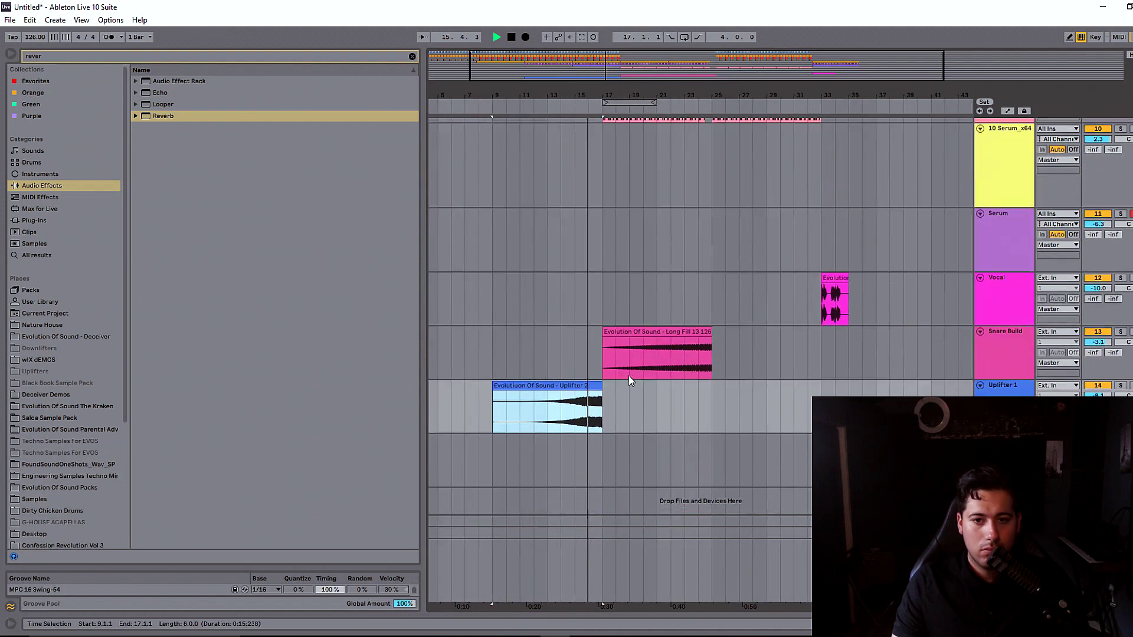
Step: Review all tracks while bar 17 plays, and select bars 17 to 25 on the empty Crash track
{"action": "left_click", "coordinate": [643, 331]}
{"action": "key", "text": "z"}
{"action": "scroll", "coordinate": [641, 330], "scroll_direction": "up", "scroll_amount": 2}
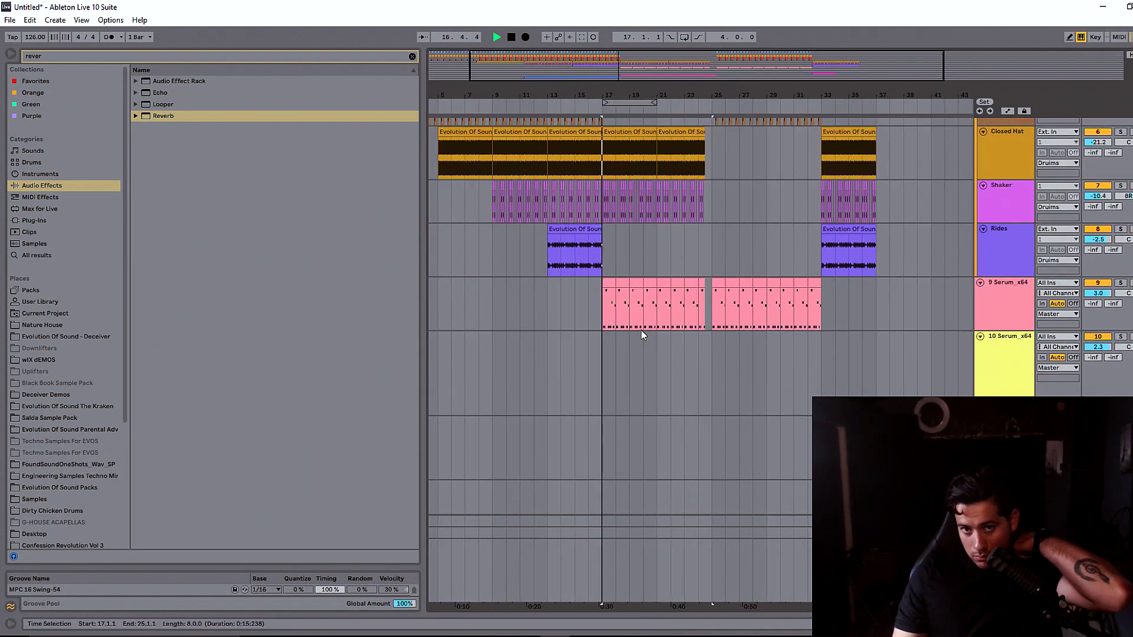
{"action": "scroll", "coordinate": [639, 329], "scroll_direction": "up", "scroll_amount": 4}
{"action": "scroll", "coordinate": [660, 342], "scroll_direction": "down", "scroll_amount": 5}
{"action": "scroll", "coordinate": [686, 357], "scroll_direction": "down", "scroll_amount": 3}
{"action": "key", "text": "Down"}
{"action": "key", "text": "Down"}
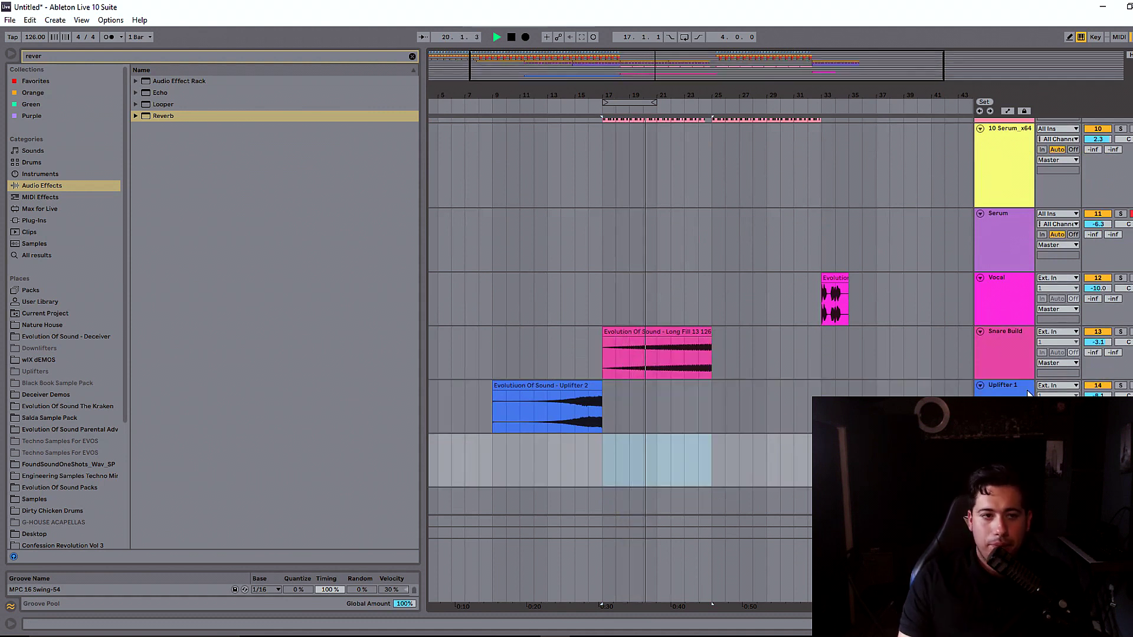
Step: Audition downlifters in the Deceiver pack's Extra Down folder and place Downlifter_9 at bar 17 on the Downlifter 1 track
{"action": "left_click", "coordinate": [47, 337]}
{"action": "left_click", "coordinate": [412, 56]}
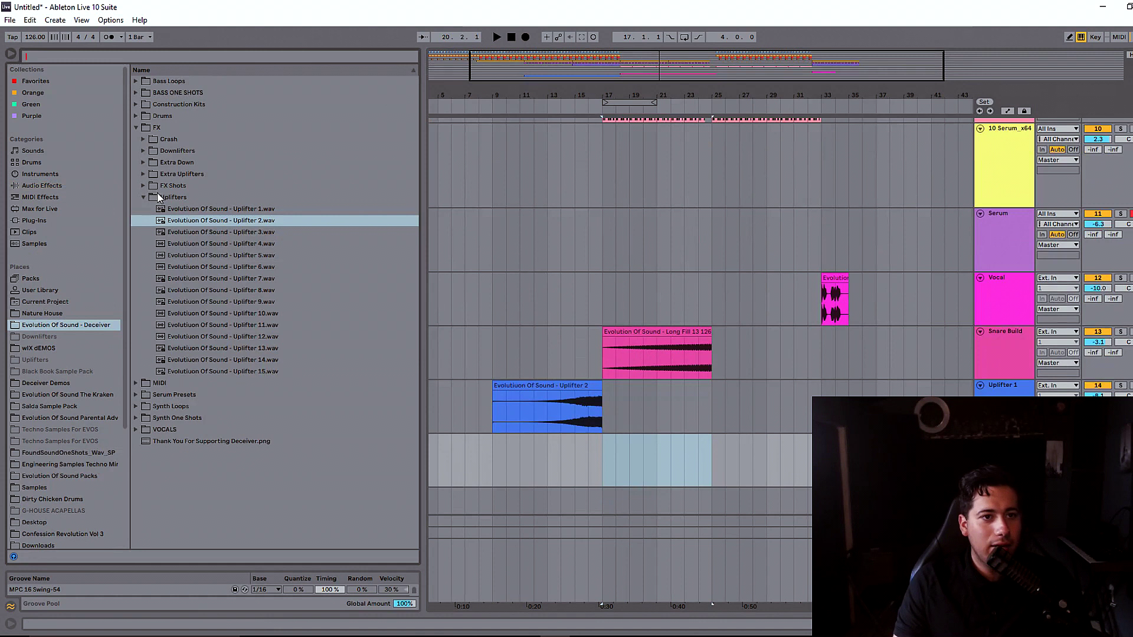
{"action": "left_click", "coordinate": [143, 197]}
{"action": "left_click", "coordinate": [143, 162]}
{"action": "left_click", "coordinate": [170, 197]}
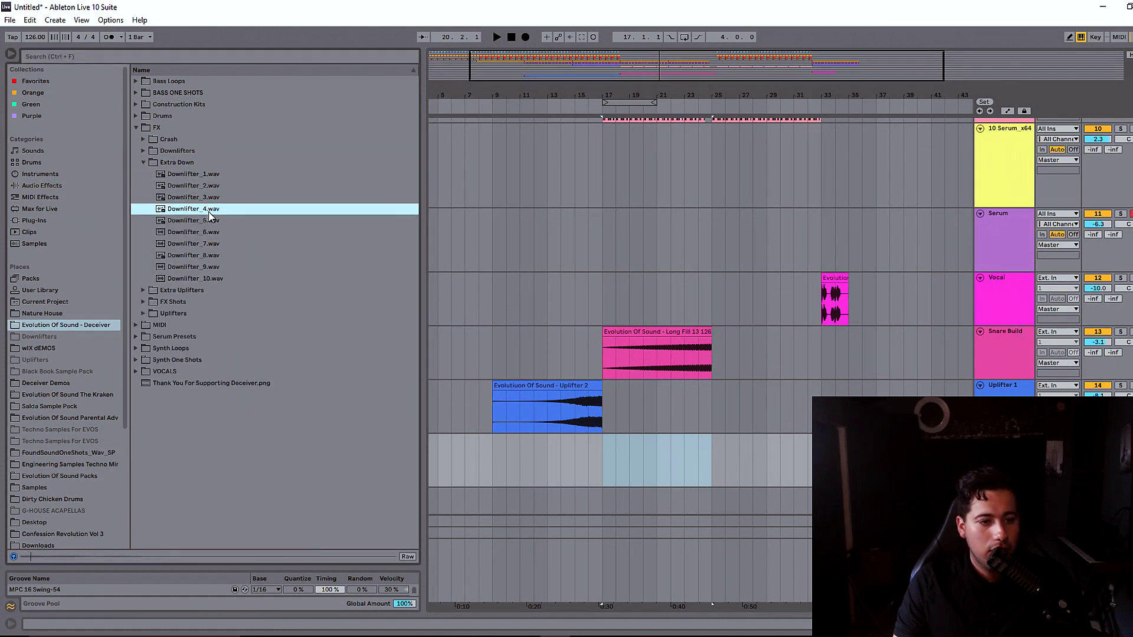
{"action": "left_click", "coordinate": [214, 233]}
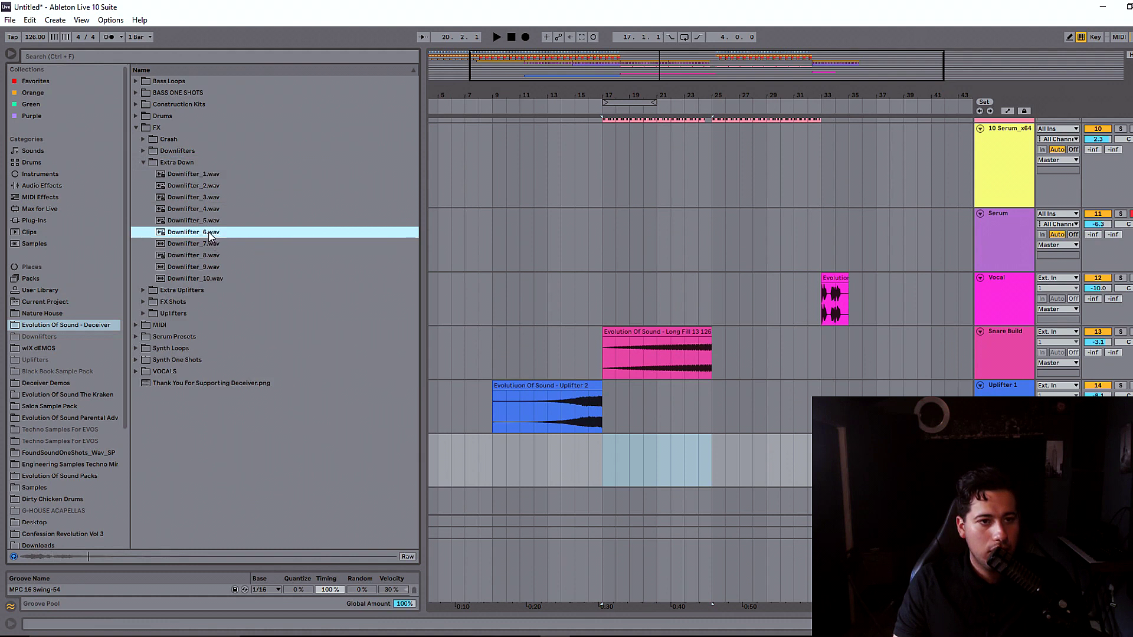
{"action": "left_click", "coordinate": [213, 245]}
{"action": "left_click", "coordinate": [212, 257]}
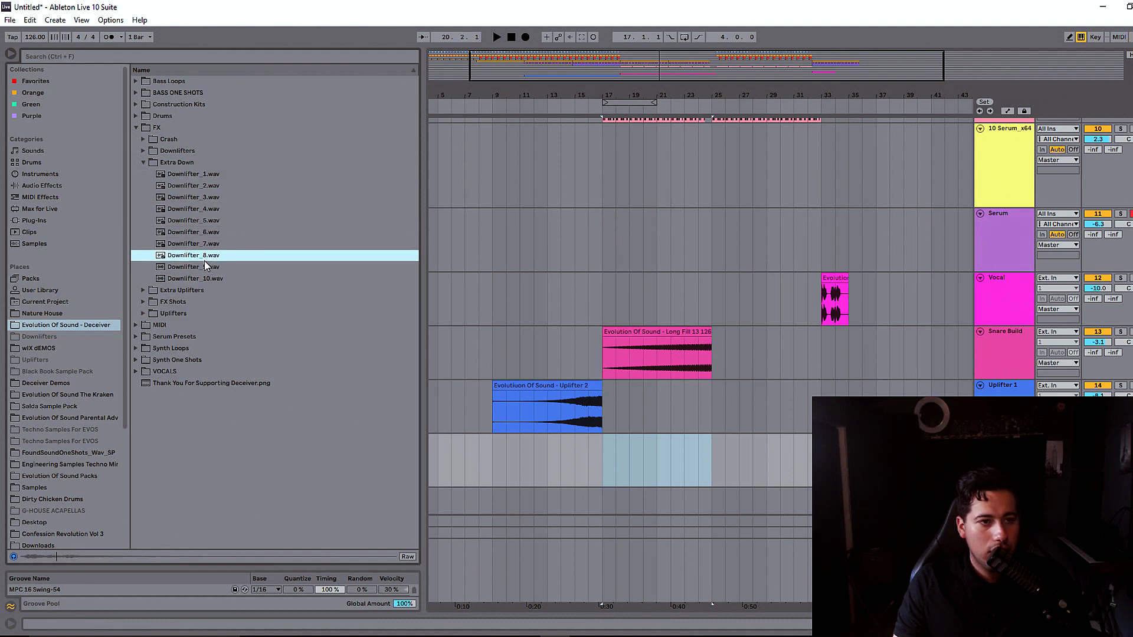
{"action": "left_click", "coordinate": [210, 268]}
{"action": "left_click_drag", "start_coordinate": [200, 270], "coordinate": [732, 470]}
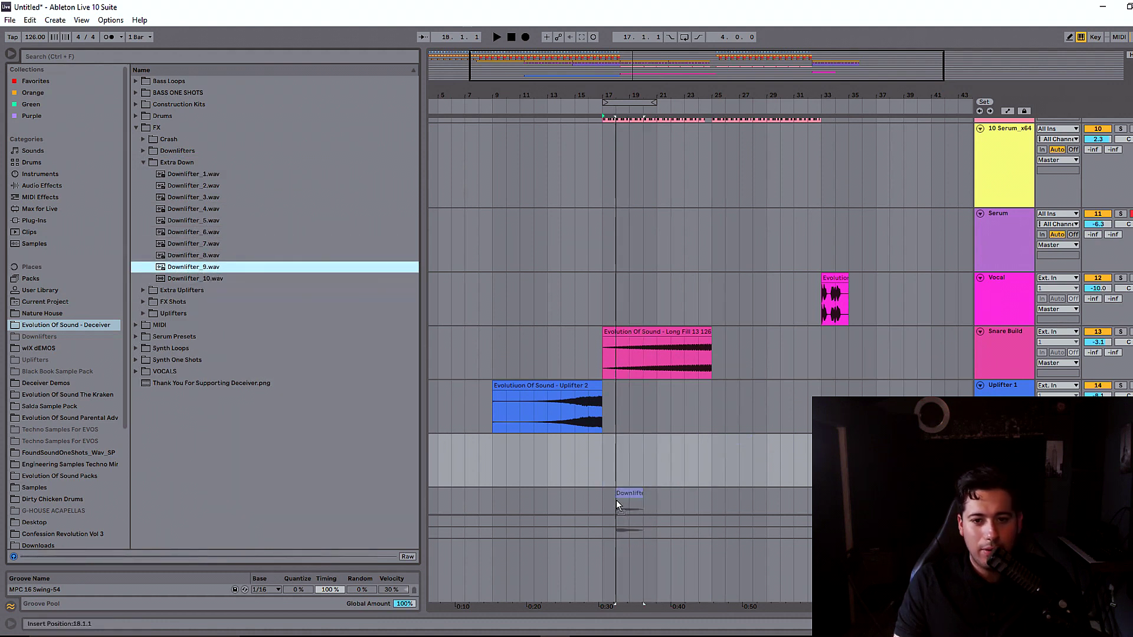
{"action": "left_click_drag", "start_coordinate": [608, 485], "coordinate": [614, 471]}
Step: Play the transition into bar 17 and balance the volumes of Uplifter 1 at -13.5 dB and Downlifter 1 at -2.3 dB
{"action": "key", "text": "space"}
{"action": "key", "text": "space"}
{"action": "left_click", "coordinate": [589, 437]}
{"action": "left_click", "coordinate": [589, 354]}
{"action": "key", "text": "space"}
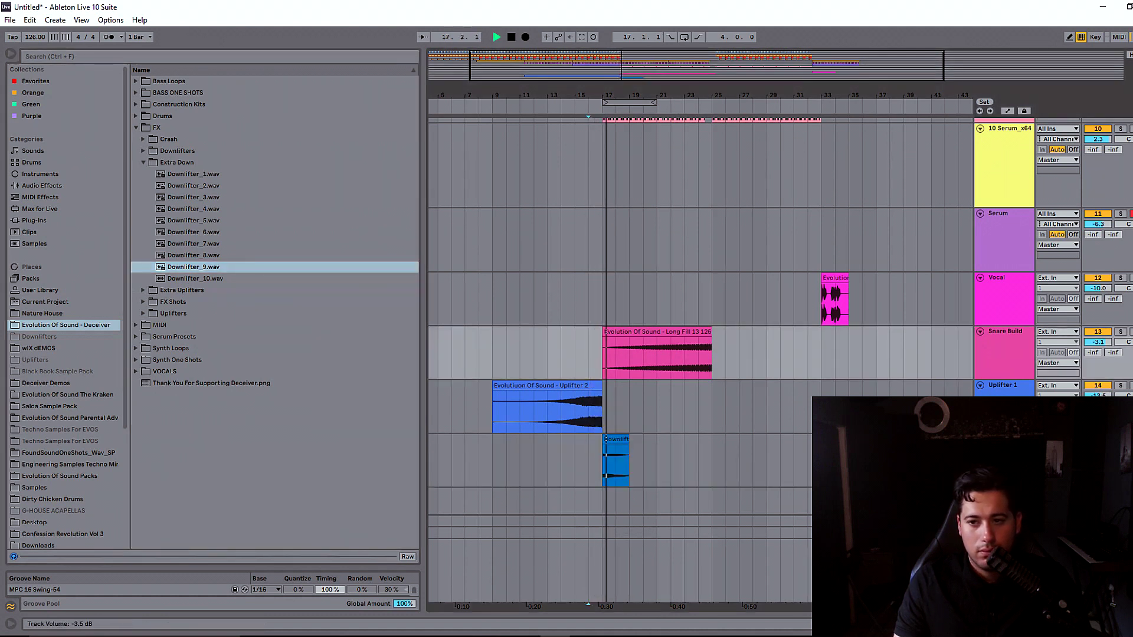
Step: Place Downlifter 1 Noise from the Downlifters folder at bar 17 on the Downlifter 2 track and set the track volume to -9.2 dB
{"action": "key", "text": "Down"}
{"action": "key", "text": "Down"}
{"action": "key", "text": "Down"}
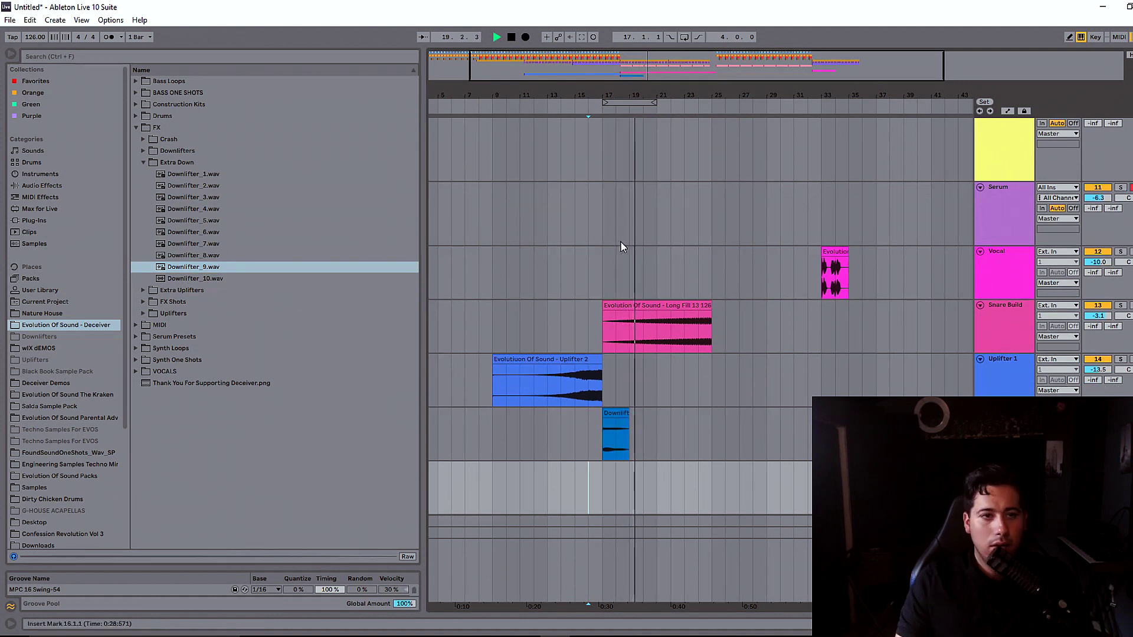
{"action": "key", "text": "Left"}
{"action": "key", "text": "Up"}
{"action": "key", "text": "Right"}
{"action": "key", "text": "Down"}
{"action": "left_click_drag", "start_coordinate": [220, 167], "coordinate": [614, 481]}
{"action": "key", "text": "space"}
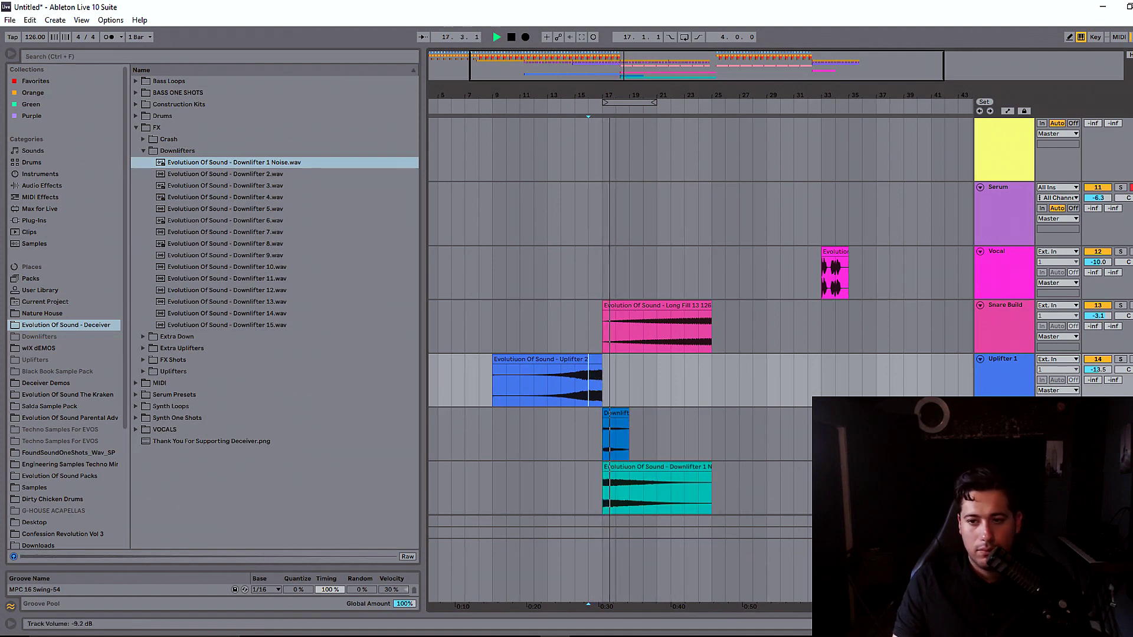
{"action": "scroll", "coordinate": [614, 481], "scroll_direction": "down", "scroll_amount": 1}
{"action": "scroll", "coordinate": [1014, 397], "scroll_direction": "down", "scroll_amount": 1}
Step: Add another audio track and place a crash at bar 17 on the Crash track, trying Crash 7 and using Crash 9
{"action": "left_click", "coordinate": [1014, 398]}
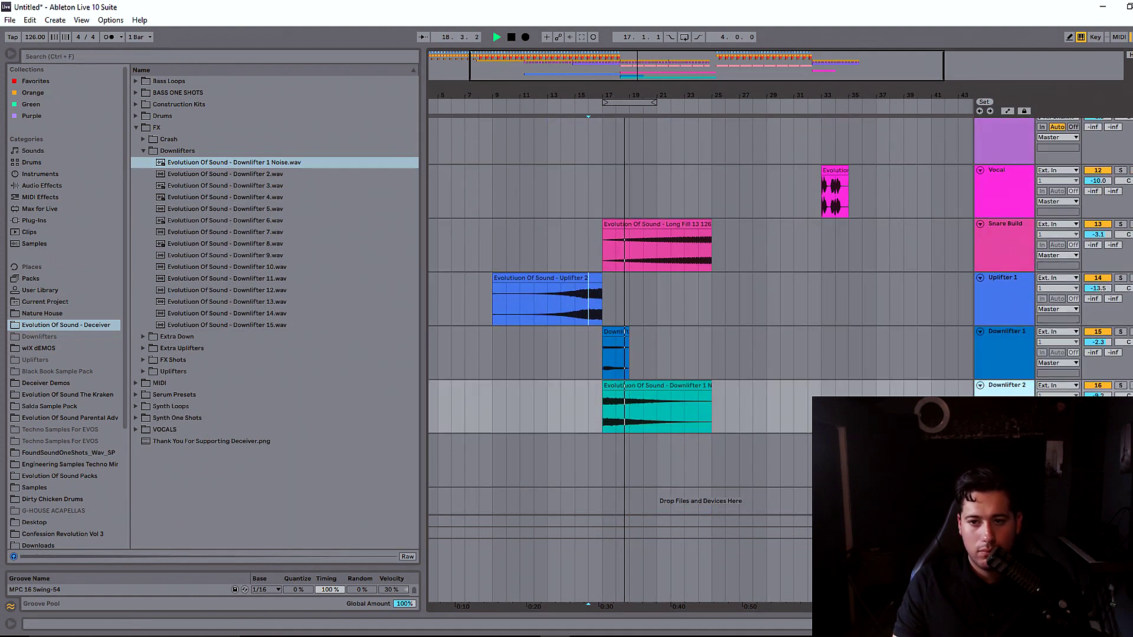
{"action": "key", "text": "ctrl+t"}
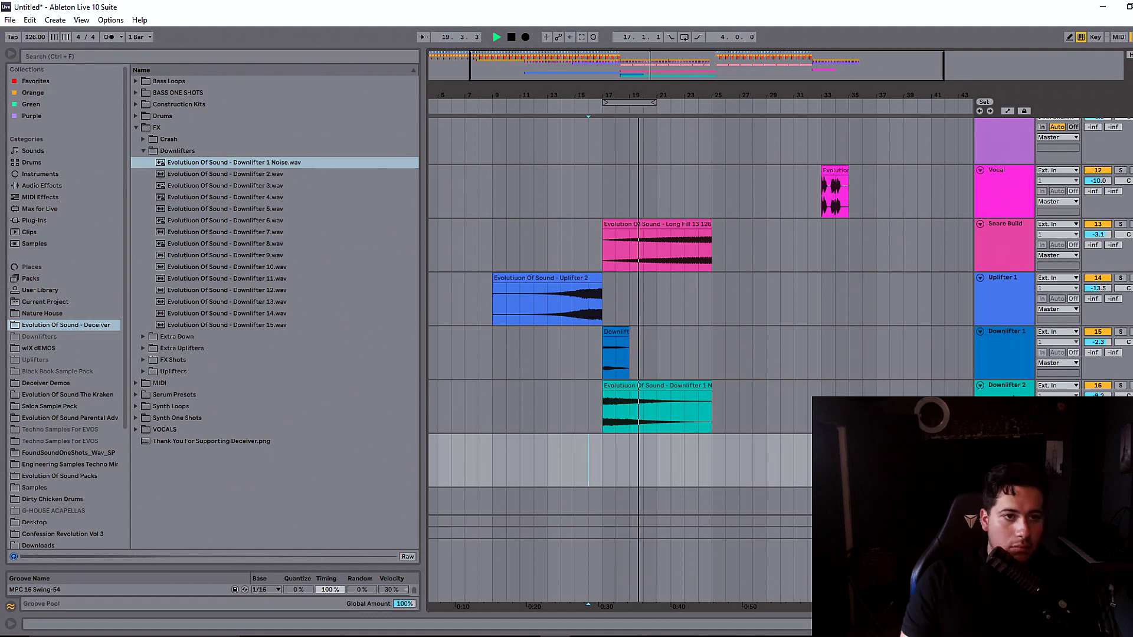
{"action": "left_click", "coordinate": [144, 140]}
{"action": "key", "text": "space"}
{"action": "left_click_drag", "start_coordinate": [216, 220], "coordinate": [609, 463]}
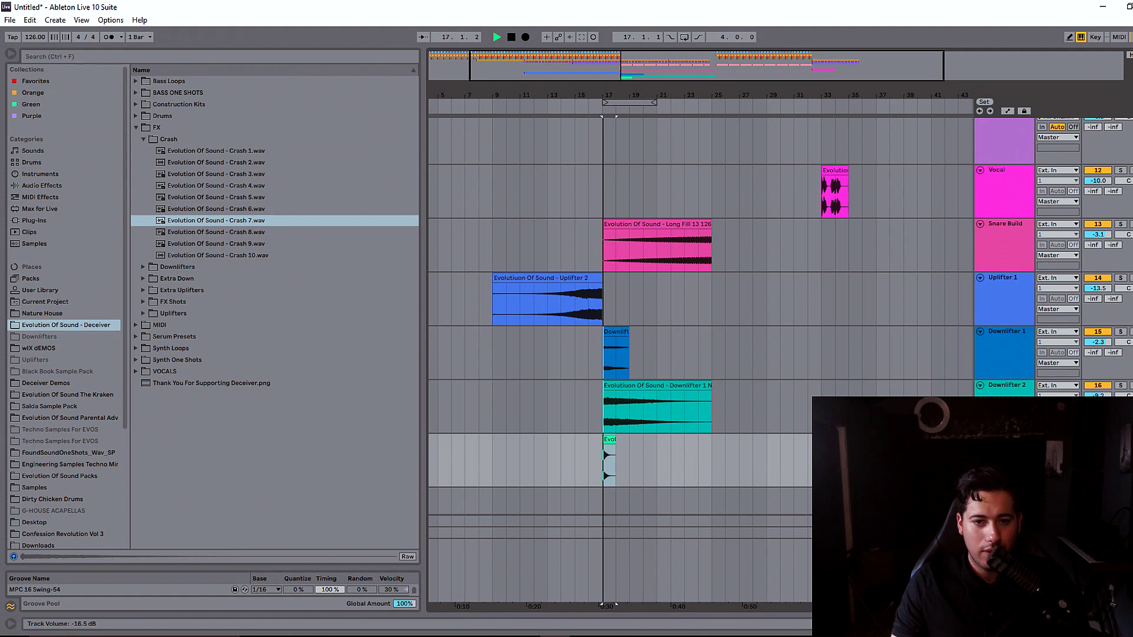
Step: Delete the Closed Hat and Shaker parts from bars 17 to 25 and play the transition from bar 15
{"action": "left_click", "coordinate": [622, 377]}
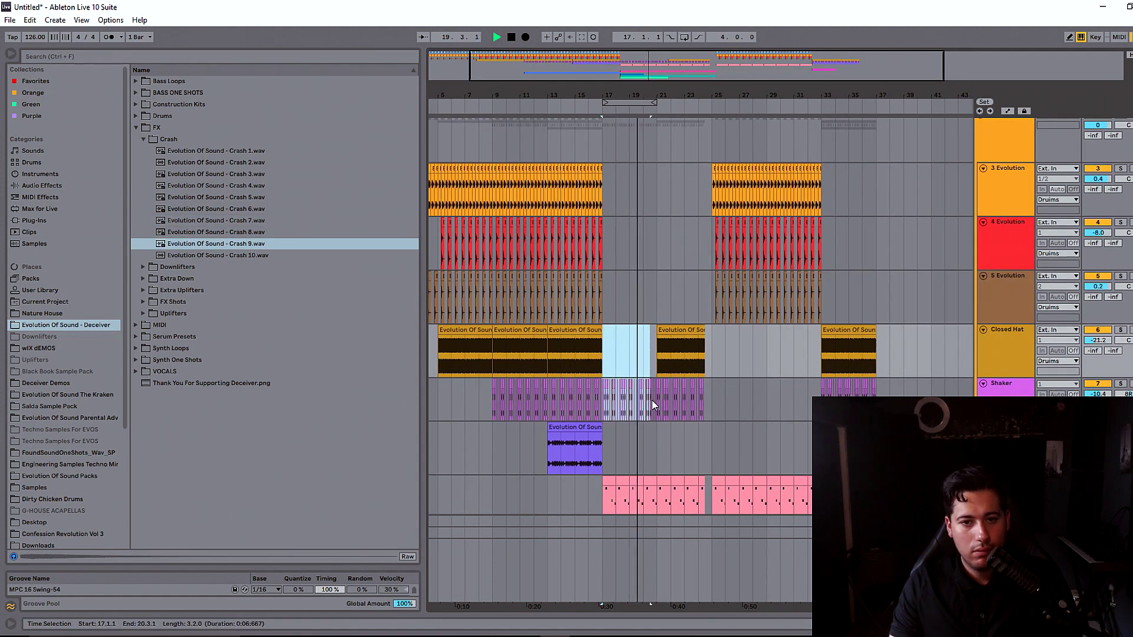
{"action": "left_click_drag", "start_coordinate": [653, 405], "coordinate": [707, 403]}
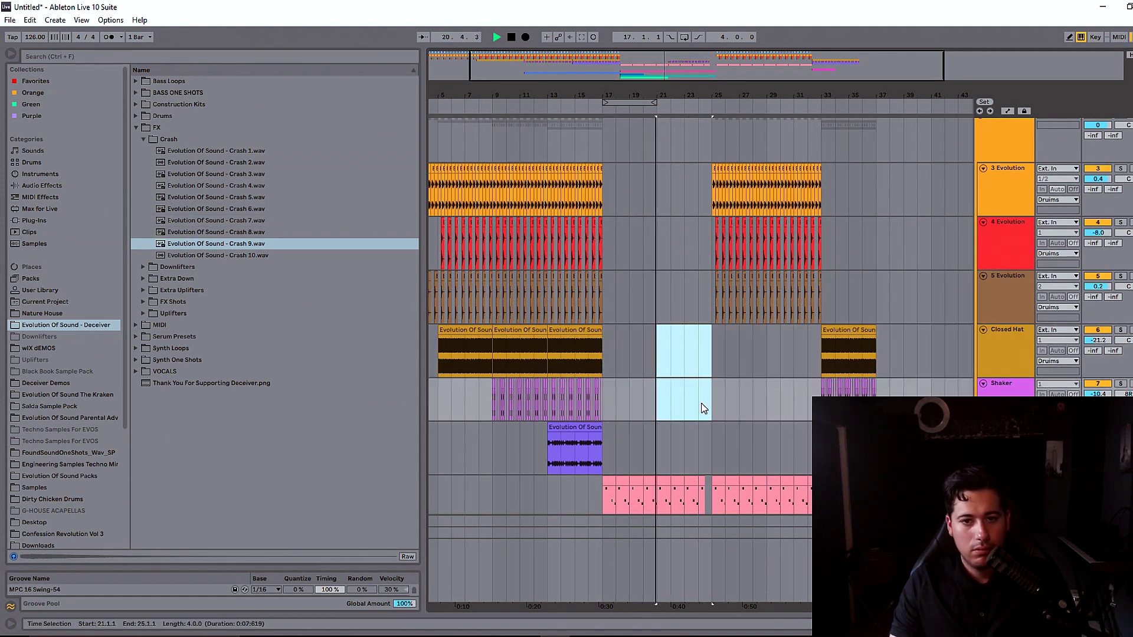
{"action": "left_click", "coordinate": [590, 295]}
{"action": "left_click_drag", "start_coordinate": [636, 61], "coordinate": [662, 196]}
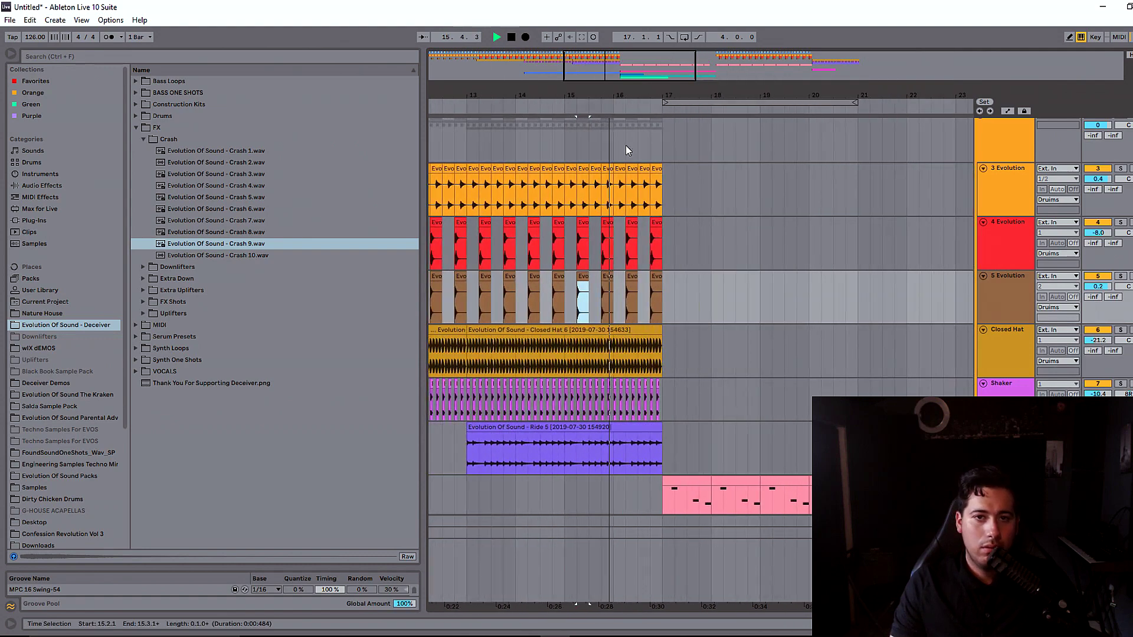
{"action": "scroll", "coordinate": [641, 109], "scroll_direction": "down", "scroll_amount": 1}
{"action": "scroll", "coordinate": [608, 134], "scroll_direction": "up", "scroll_amount": 2}
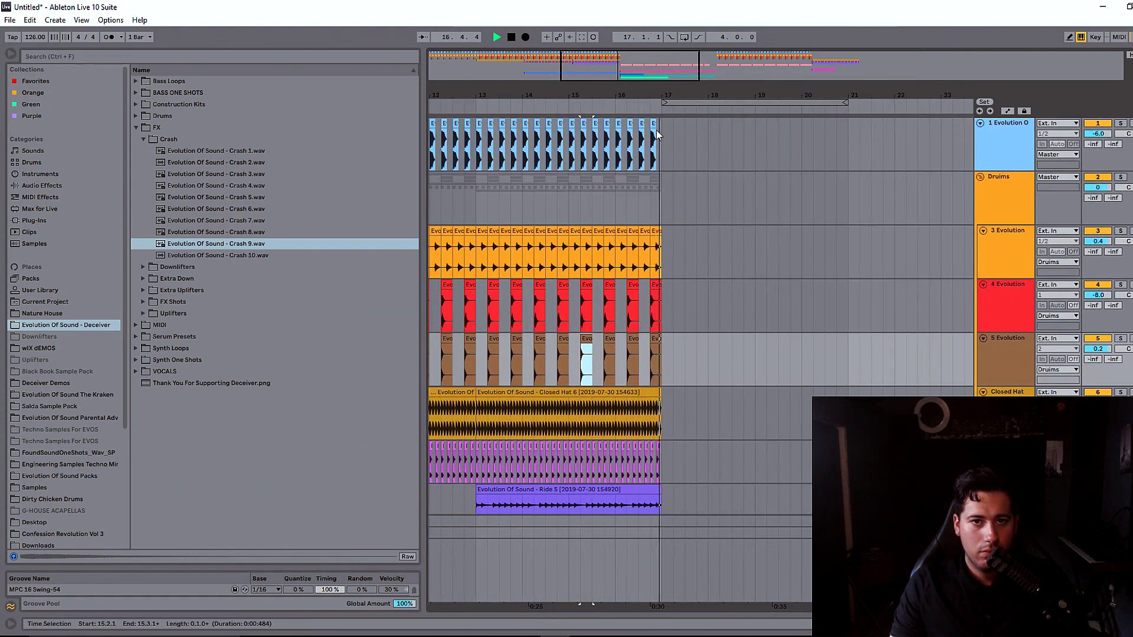
Step: Copy the Vocal clip at bar 33 to bar 17 on the same track and play from there
{"action": "left_click_drag", "start_coordinate": [646, 75], "coordinate": [708, 62]}
{"action": "scroll", "coordinate": [721, 324], "scroll_direction": "down", "scroll_amount": 6}
{"action": "scroll", "coordinate": [747, 341], "scroll_direction": "down", "scroll_amount": 5}
{"action": "scroll", "coordinate": [741, 236], "scroll_direction": "down", "scroll_amount": 1}
{"action": "scroll", "coordinate": [726, 247], "scroll_direction": "down", "scroll_amount": 3, "text": "ctrl"}
{"action": "scroll", "coordinate": [708, 262], "scroll_direction": "up", "scroll_amount": 4}
{"action": "scroll", "coordinate": [708, 262], "scroll_direction": "up", "scroll_amount": 1}
{"action": "left_click", "coordinate": [770, 367]}
{"action": "left_click", "coordinate": [571, 357]}
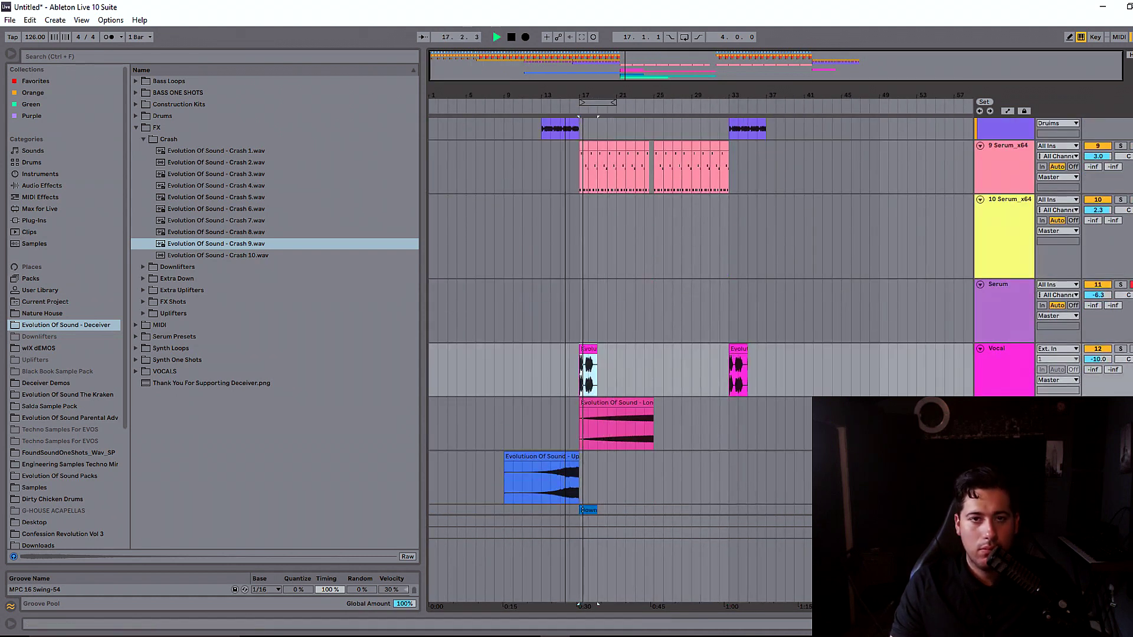
Step: Duplicate the copied Vocal clip three times to fill bars 17 to 25
{"action": "scroll", "coordinate": [567, 363], "scroll_direction": "up", "scroll_amount": 4, "text": "ctrl"}
{"action": "key", "text": "ctrl+d"}
{"action": "key", "text": "ctrl+d"}
{"action": "key", "text": "ctrl+d"}
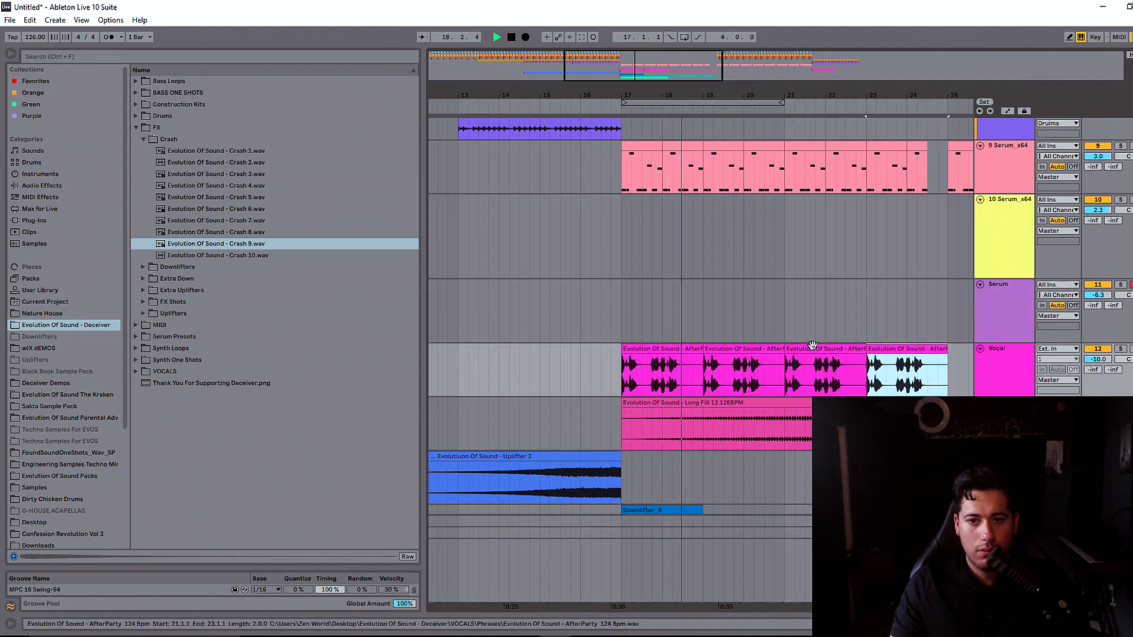
Step: Find the CLA Vocals Stereo plug-in, add it after the EQ Eight on the Vocal track and close its window
{"action": "left_click_drag", "start_coordinate": [681, 63], "coordinate": [685, 52]}
{"action": "double_click", "coordinate": [1006, 365]}
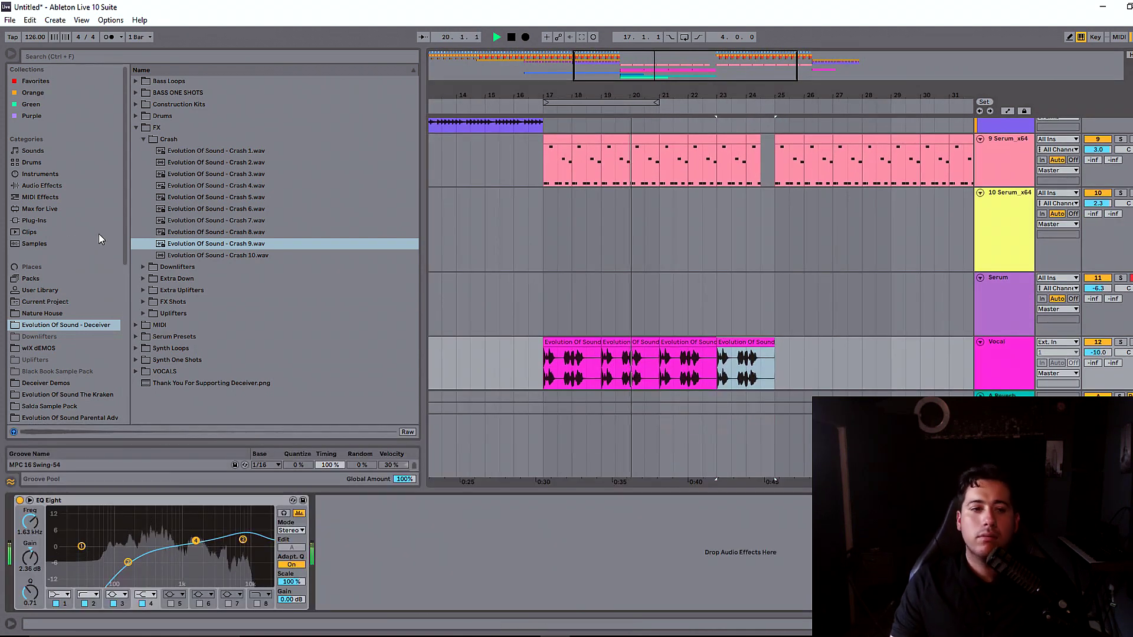
{"action": "left_click", "coordinate": [41, 220]}
{"action": "left_click", "coordinate": [371, 57]}
{"action": "type", "text": "cla"}
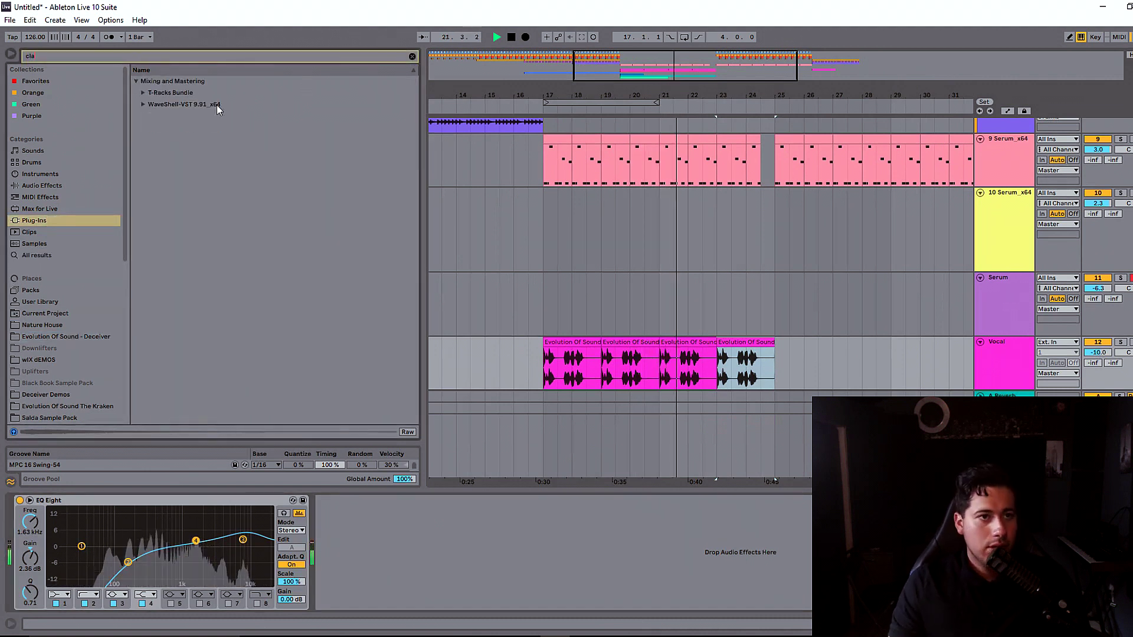
{"action": "left_click", "coordinate": [177, 105]}
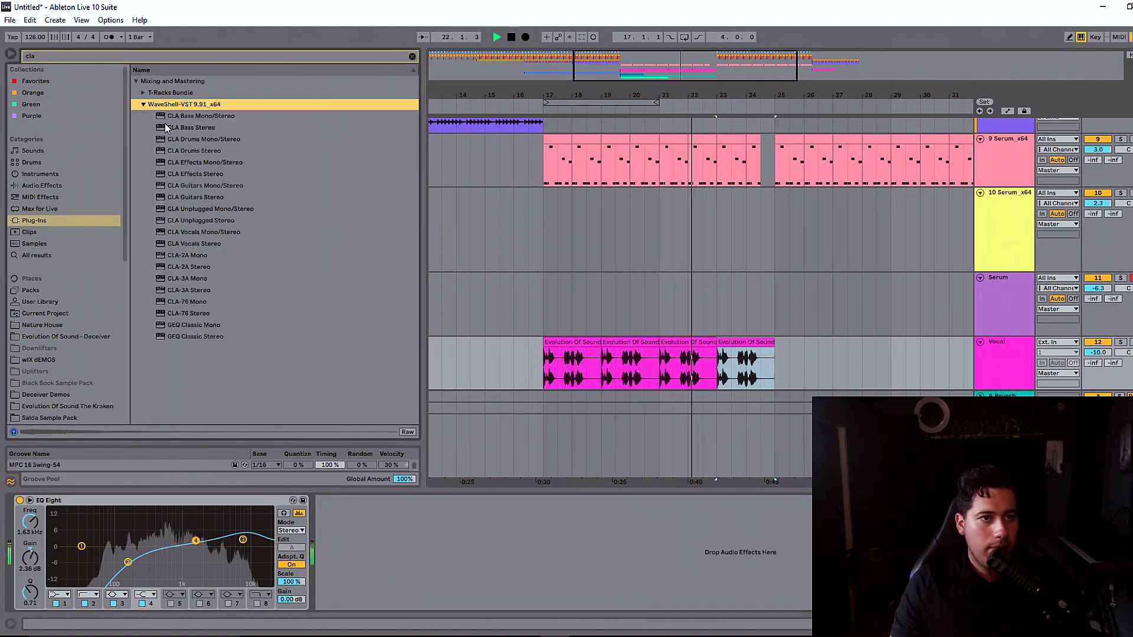
{"action": "left_click", "coordinate": [196, 245]}
{"action": "key", "text": "Return"}
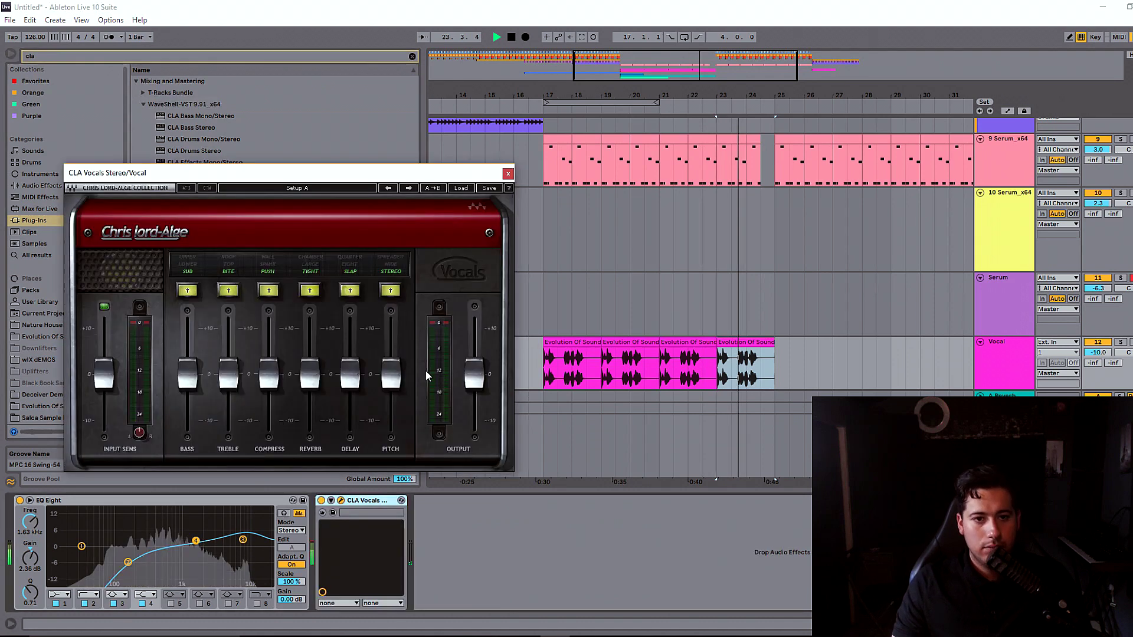
{"action": "left_click", "coordinate": [510, 173]}
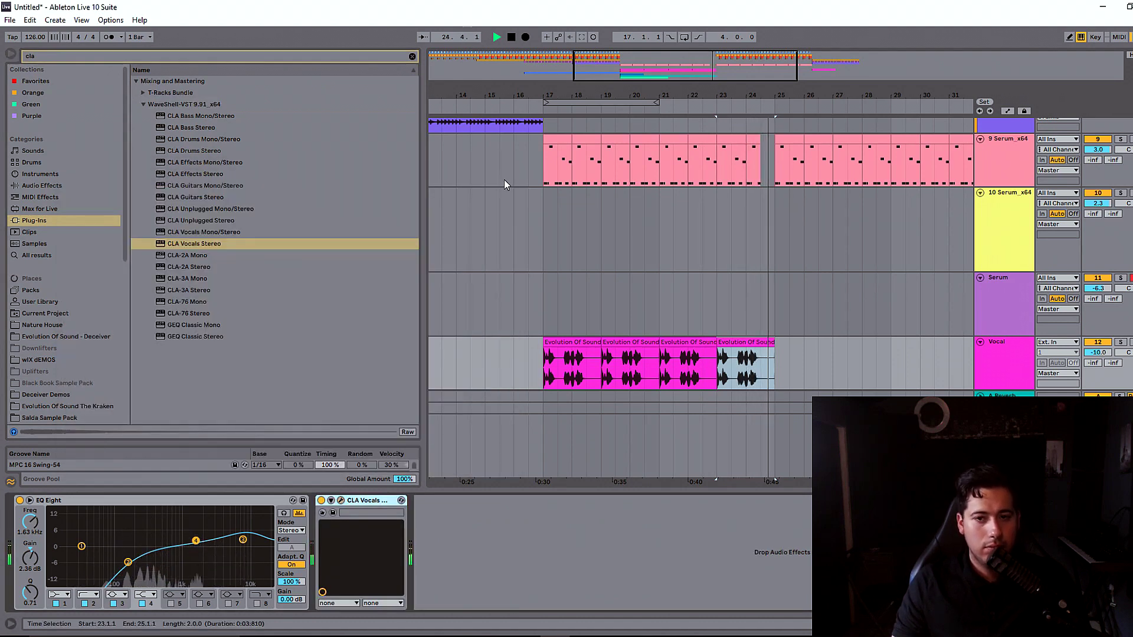
Step: Shorten the Snare Build fill so it ends at 24.3
{"action": "scroll", "coordinate": [667, 221], "scroll_direction": "up", "scroll_amount": 2}
{"action": "scroll", "coordinate": [735, 230], "scroll_direction": "down", "scroll_amount": 2}
{"action": "scroll", "coordinate": [744, 248], "scroll_direction": "down", "scroll_amount": 6}
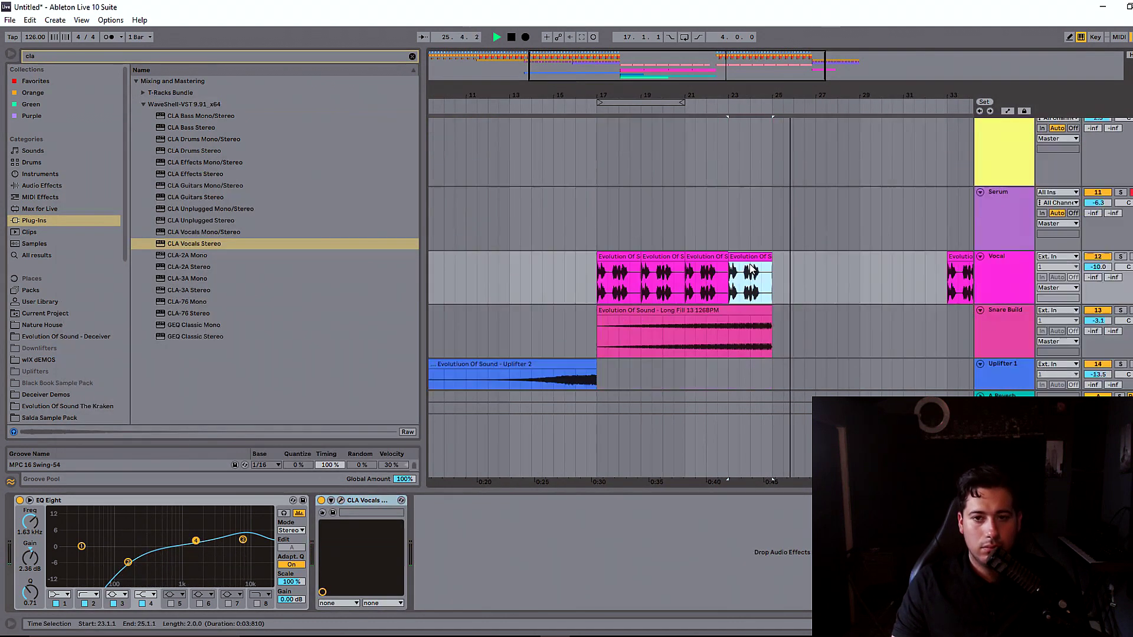
{"action": "scroll", "coordinate": [768, 301], "scroll_direction": "up", "scroll_amount": 2}
{"action": "left_click", "coordinate": [769, 324]}
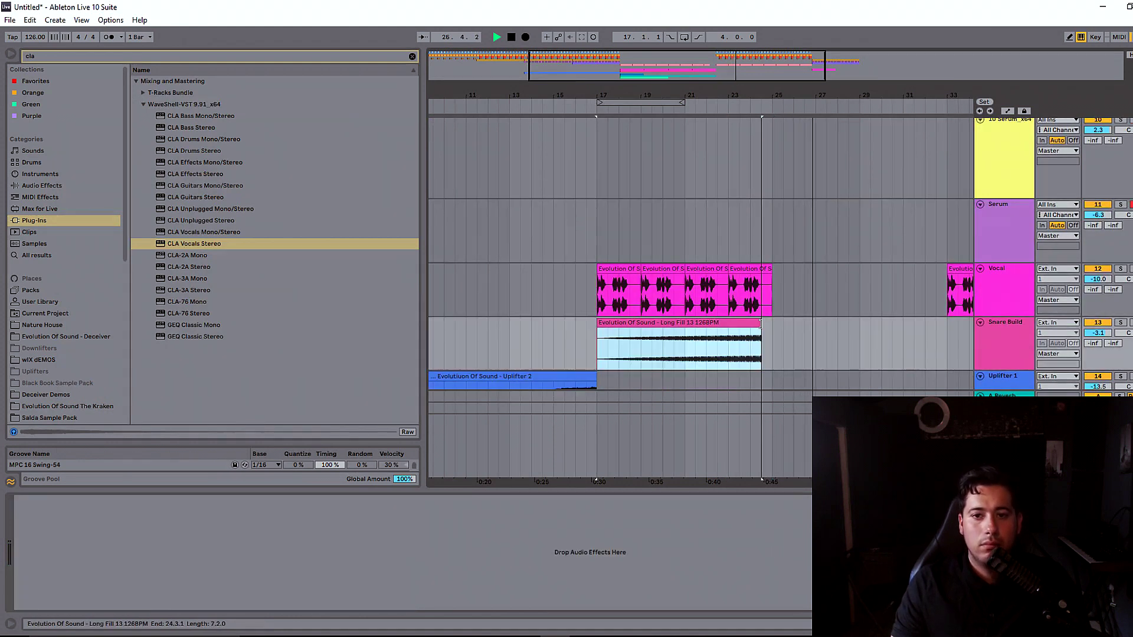
Step: Copy the 4 Evolution and 5 Evolution clips at 25.2, paste them at 24.3 and duplicate them once
{"action": "scroll", "coordinate": [761, 313], "scroll_direction": "up", "scroll_amount": 10}
{"action": "left_click_drag", "start_coordinate": [768, 69], "coordinate": [702, 278]}
{"action": "scroll", "coordinate": [720, 236], "scroll_direction": "down", "scroll_amount": 4}
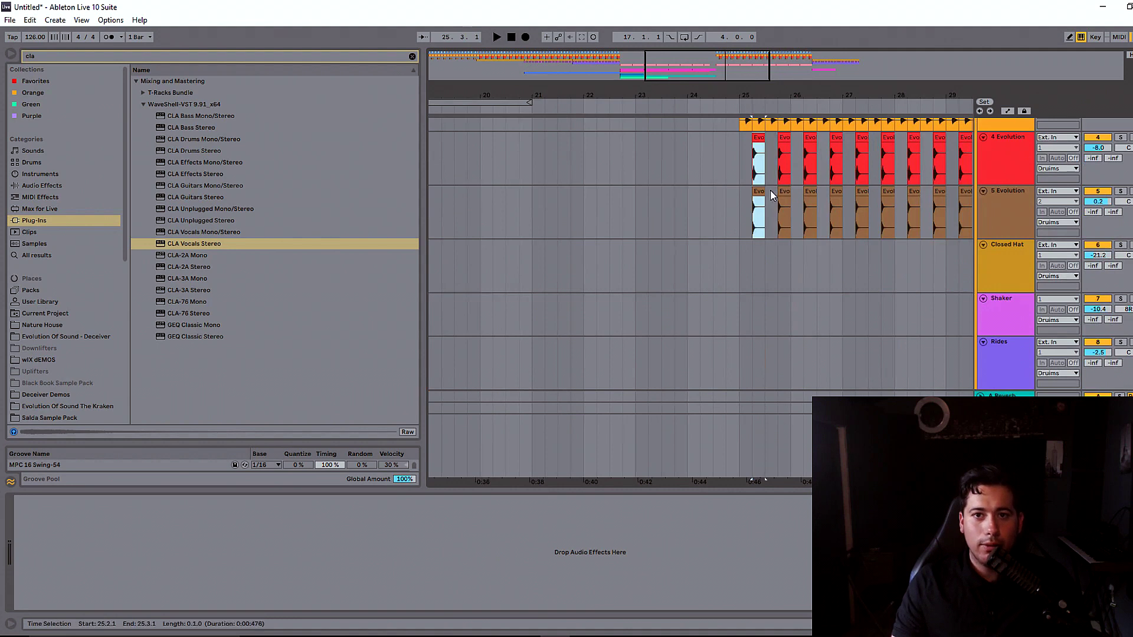
{"action": "key", "text": "ctrl+c"}
{"action": "left_click_drag", "start_coordinate": [735, 73], "coordinate": [733, 118]}
{"action": "left_click", "coordinate": [674, 160]}
{"action": "key", "text": "ctrl+v"}
{"action": "key", "text": "ctrl+d"}
{"action": "left_click", "coordinate": [665, 150]}
Step: Play the fill leading into bar 25 from 23.2 and check the effect tracks below
{"action": "key", "text": "space"}
{"action": "key", "text": "space"}
{"action": "left_click", "coordinate": [593, 168]}
{"action": "key", "text": "space"}
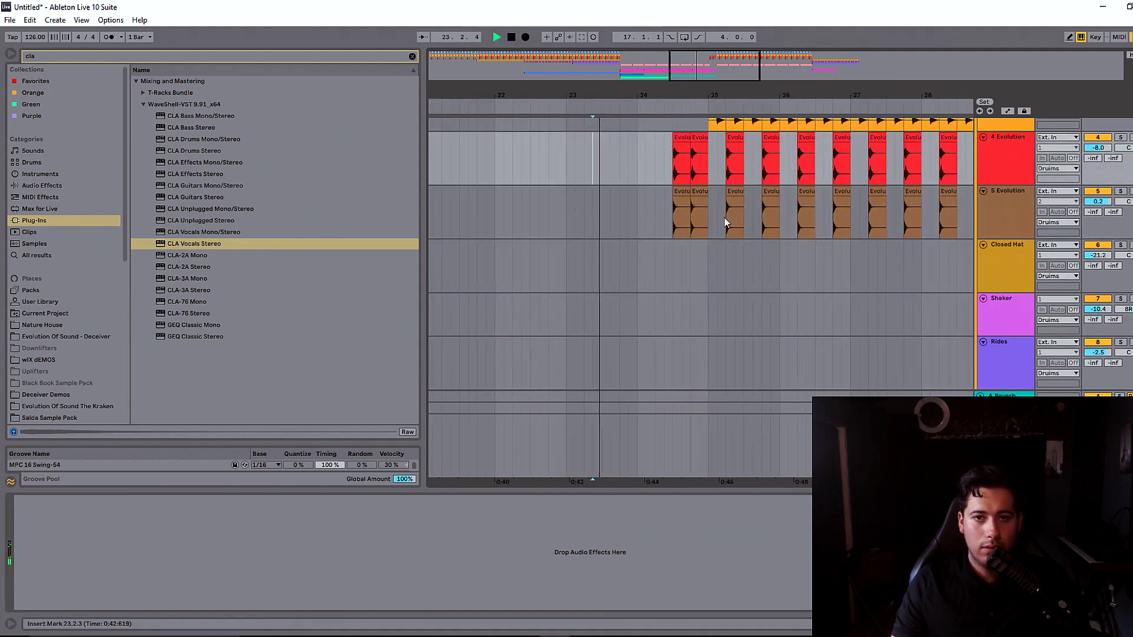
{"action": "scroll", "coordinate": [694, 220], "scroll_direction": "down", "scroll_amount": 12}
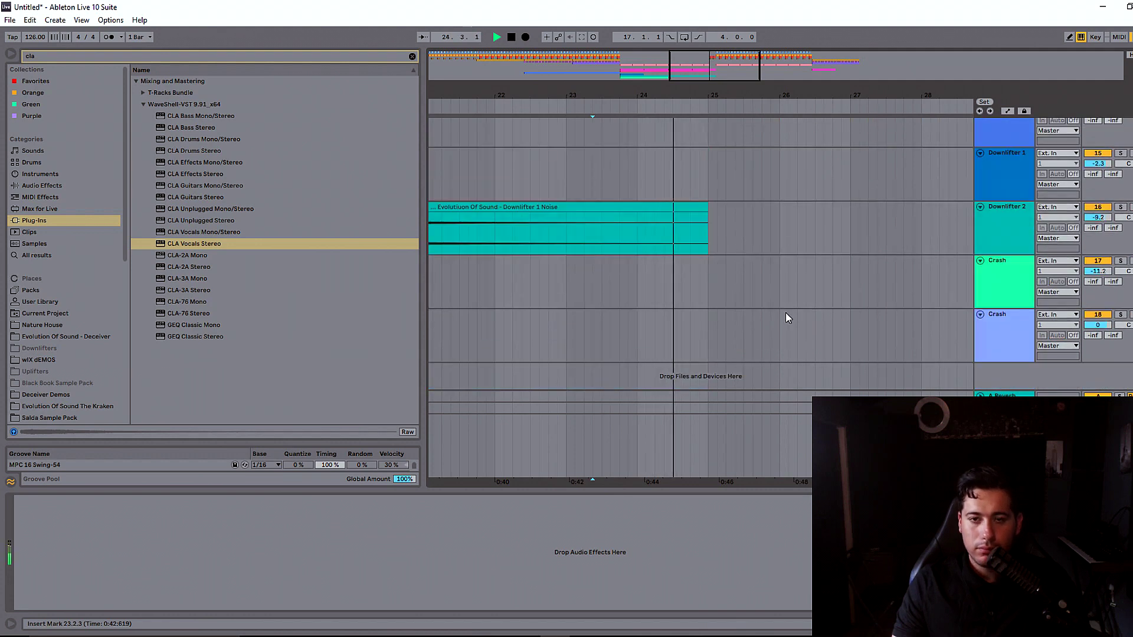
{"action": "key", "text": "space"}
Step: Shorten the Snare Build fill so it ends at bar 24 and play the passage
{"action": "scroll", "coordinate": [785, 313], "scroll_direction": "up", "scroll_amount": 8}
{"action": "left_click_drag", "start_coordinate": [674, 303], "coordinate": [638, 304]}
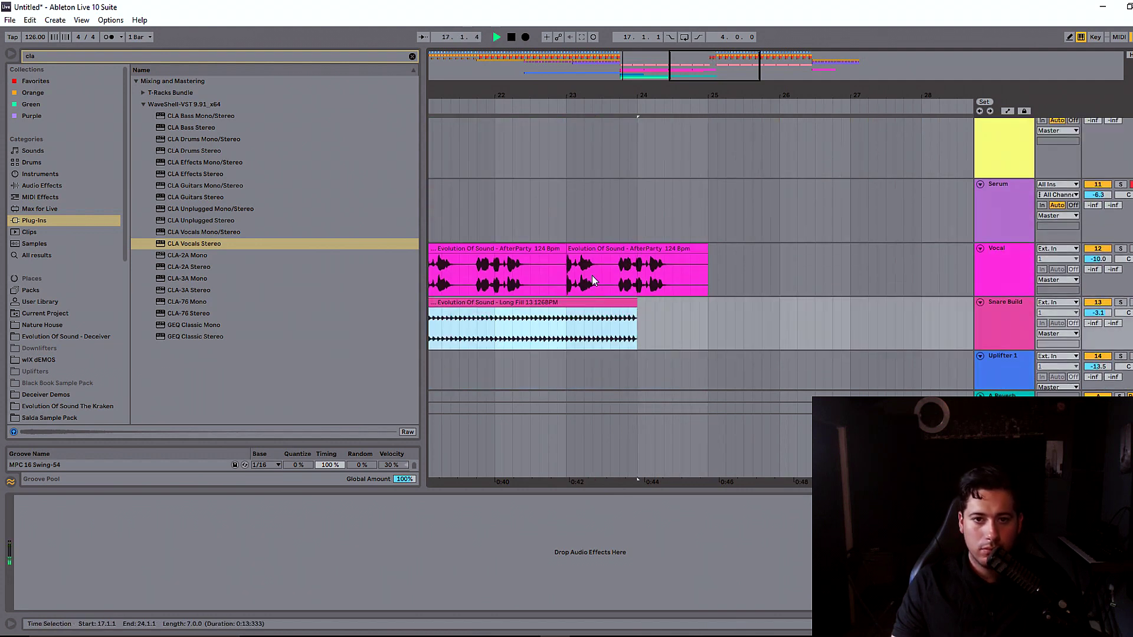
{"action": "key", "text": "space"}
{"action": "left_click", "coordinate": [543, 274]}
{"action": "key", "text": "space"}
Step: Cut the 9 Serum_x64 bass clip between 24.1 and 24.3 while playing from bar 23
{"action": "left_click", "coordinate": [605, 250]}
{"action": "scroll", "coordinate": [632, 255], "scroll_direction": "up", "scroll_amount": 6}
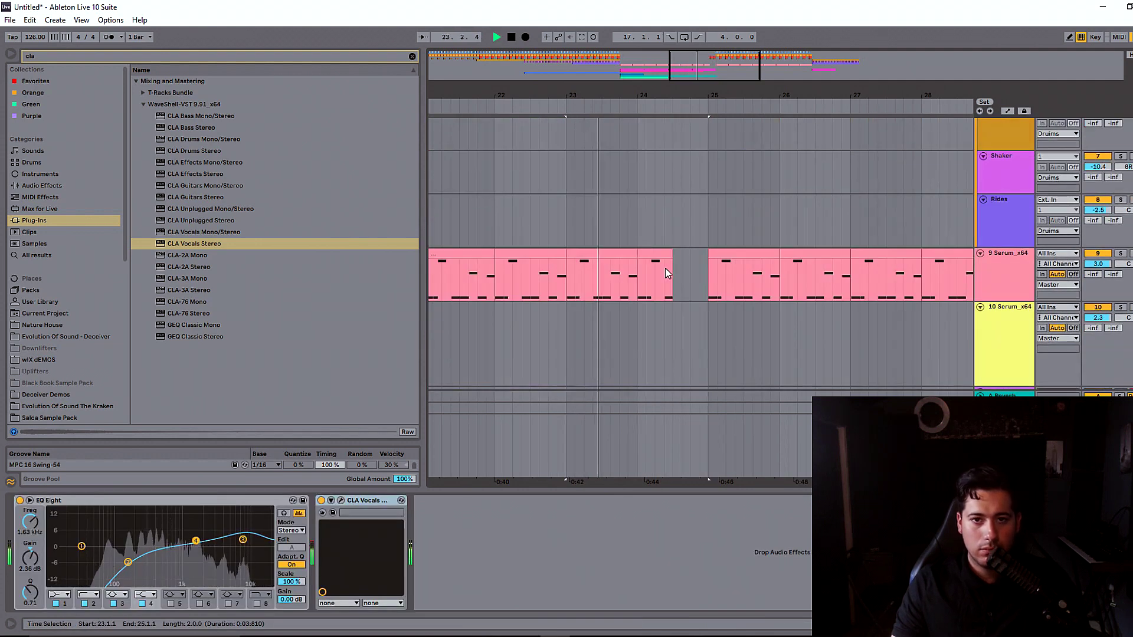
{"action": "left_click_drag", "start_coordinate": [665, 273], "coordinate": [637, 273]}
{"action": "scroll", "coordinate": [678, 330], "scroll_direction": "down", "scroll_amount": 6}
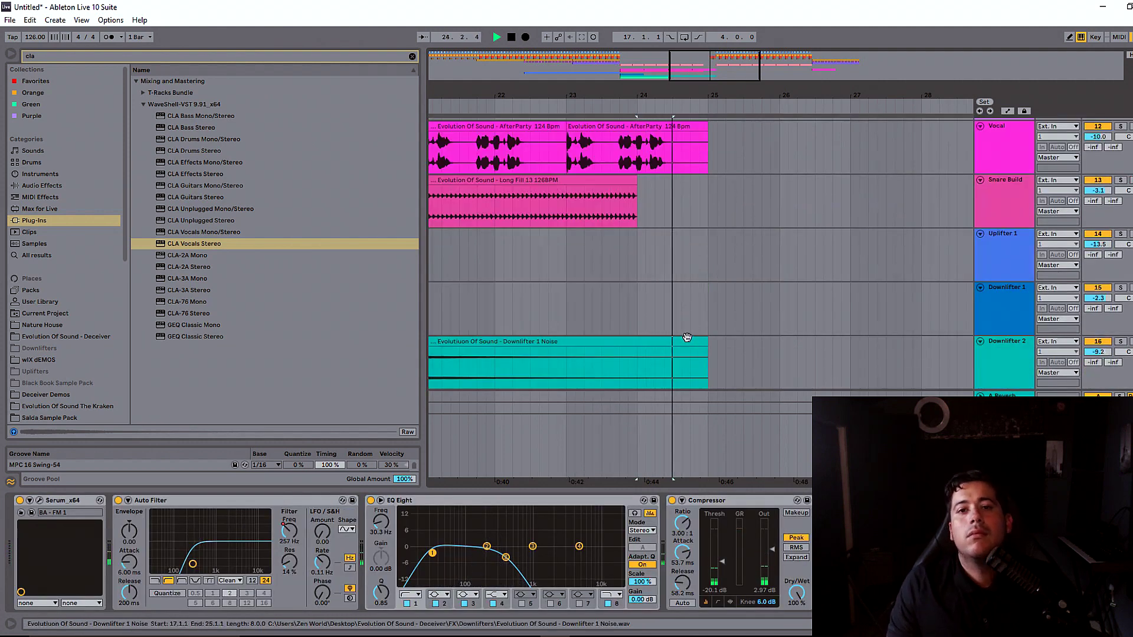
Step: Delete the added drum fill clips between 24.3 and bar 25
{"action": "scroll", "coordinate": [688, 273], "scroll_direction": "up", "scroll_amount": 8}
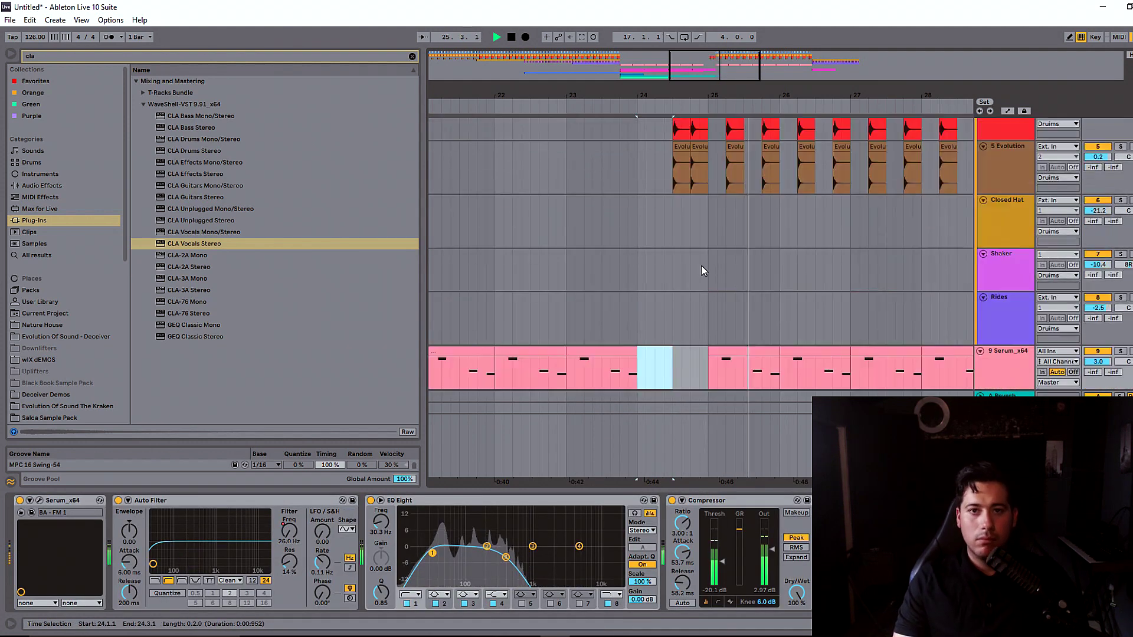
{"action": "scroll", "coordinate": [705, 273], "scroll_direction": "up", "scroll_amount": 5}
{"action": "left_click_drag", "start_coordinate": [708, 288], "coordinate": [677, 224]}
{"action": "key", "text": "Delete"}
Step: Inspect the Endless Smile plug-in on the Master track, close its window and re-enable the overridden automation
{"action": "scroll", "coordinate": [675, 277], "scroll_direction": "down", "scroll_amount": 5}
{"action": "scroll", "coordinate": [673, 289], "scroll_direction": "down", "scroll_amount": 12}
{"action": "left_click", "coordinate": [1003, 428]}
{"action": "key", "text": "space"}
{"action": "left_click", "coordinate": [348, 500]}
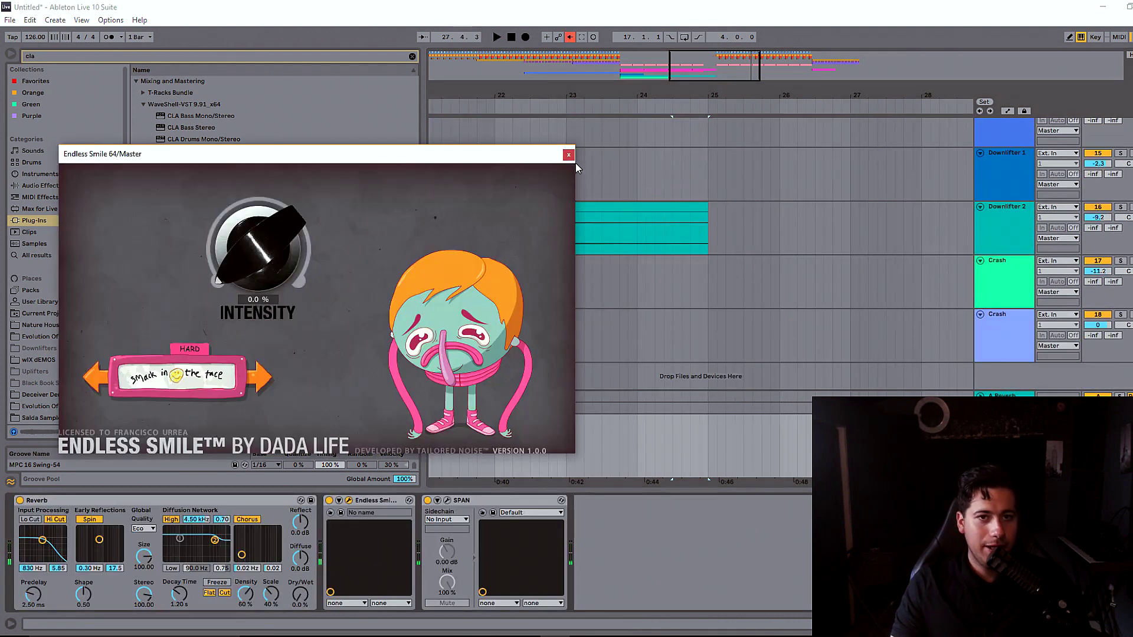
{"action": "left_click", "coordinate": [568, 155]}
{"action": "left_click", "coordinate": [570, 37]}
Step: Show the automation and move the peak of the Master's automation ramp to bar 24, playing from bar 23 to check
{"action": "scroll", "coordinate": [572, 260], "scroll_direction": "up", "scroll_amount": 3}
{"action": "left_click", "coordinate": [572, 261]}
{"action": "key", "text": "space"}
{"action": "key", "text": "a"}
{"action": "left_click_drag", "start_coordinate": [705, 449], "coordinate": [637, 436]}
{"action": "key", "text": "space"}
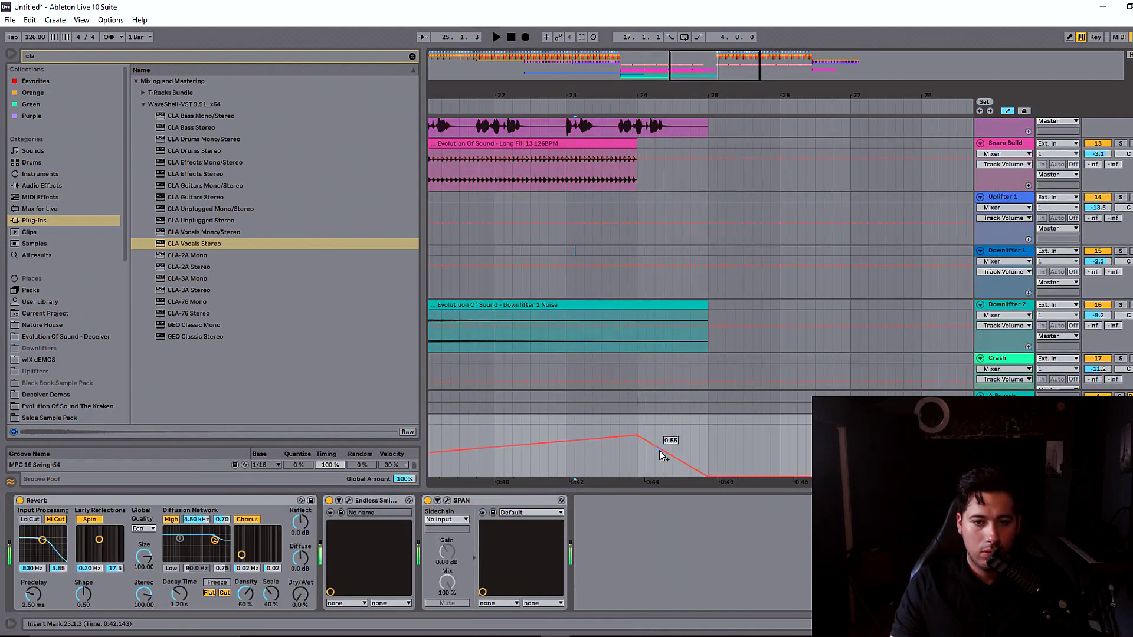
Step: Duplicate the Rides clip to cover bars 17 to 21 and play the build from bar 17
{"action": "left_click", "coordinate": [612, 406]}
{"action": "key", "text": "space"}
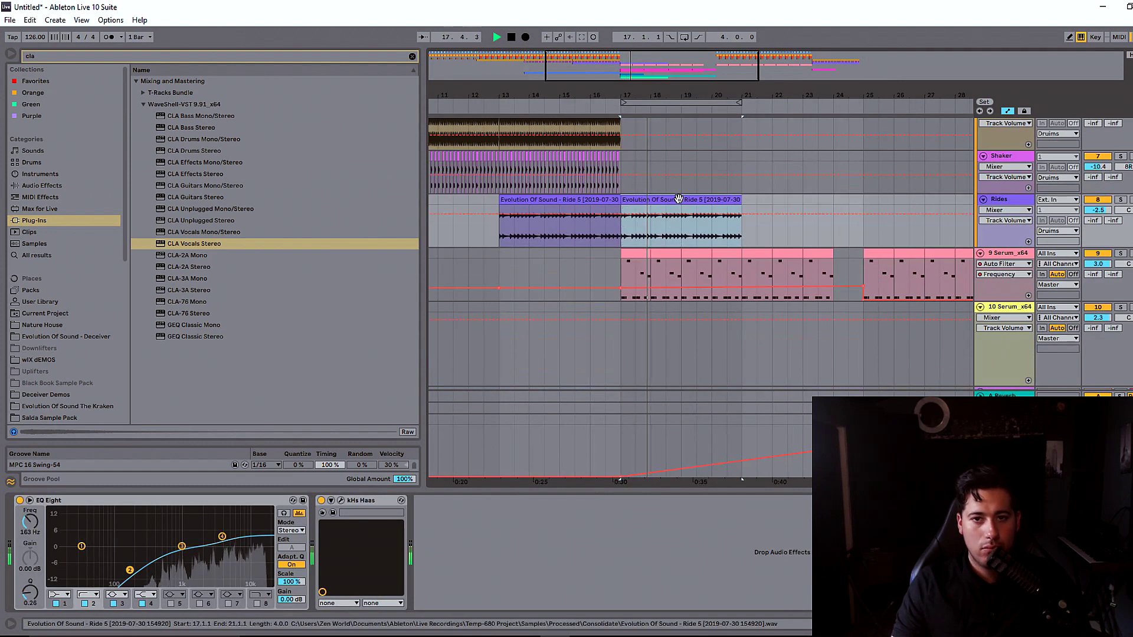
Step: Insert an audio track below Uplifter 1 and name it Uplifter 2
{"action": "scroll", "coordinate": [740, 256], "scroll_direction": "down", "scroll_amount": 3}
{"action": "scroll", "coordinate": [740, 256], "scroll_direction": "down", "scroll_amount": 6}
{"action": "scroll", "coordinate": [866, 264], "scroll_direction": "up", "scroll_amount": 2}
{"action": "left_click", "coordinate": [1007, 171]}
{"action": "left_click", "coordinate": [1005, 157]}
{"action": "key", "text": "ctrl+t"}
{"action": "key", "text": "ctrl+r"}
{"action": "type", "text": "Uplifter 2"}
{"action": "key", "text": "Return"}
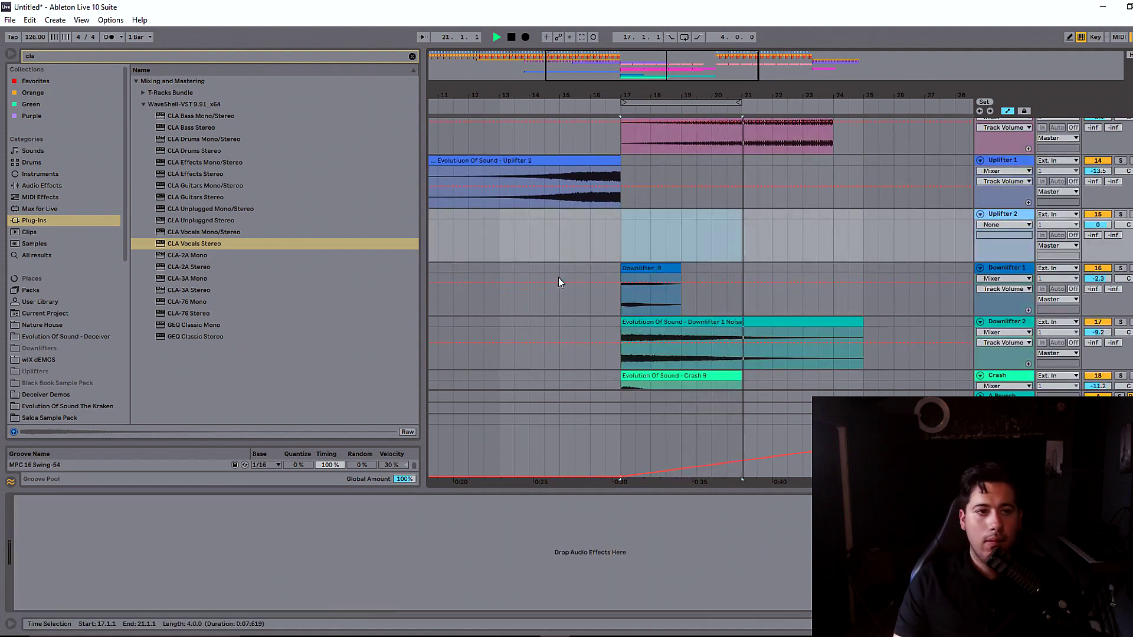
Step: Place Uplifter 12 from the Deceiver pack's FX uplifters on the Uplifter 2 track, spanning bars 9 to 17
{"action": "scroll", "coordinate": [570, 247], "scroll_direction": "up", "scroll_amount": 3}
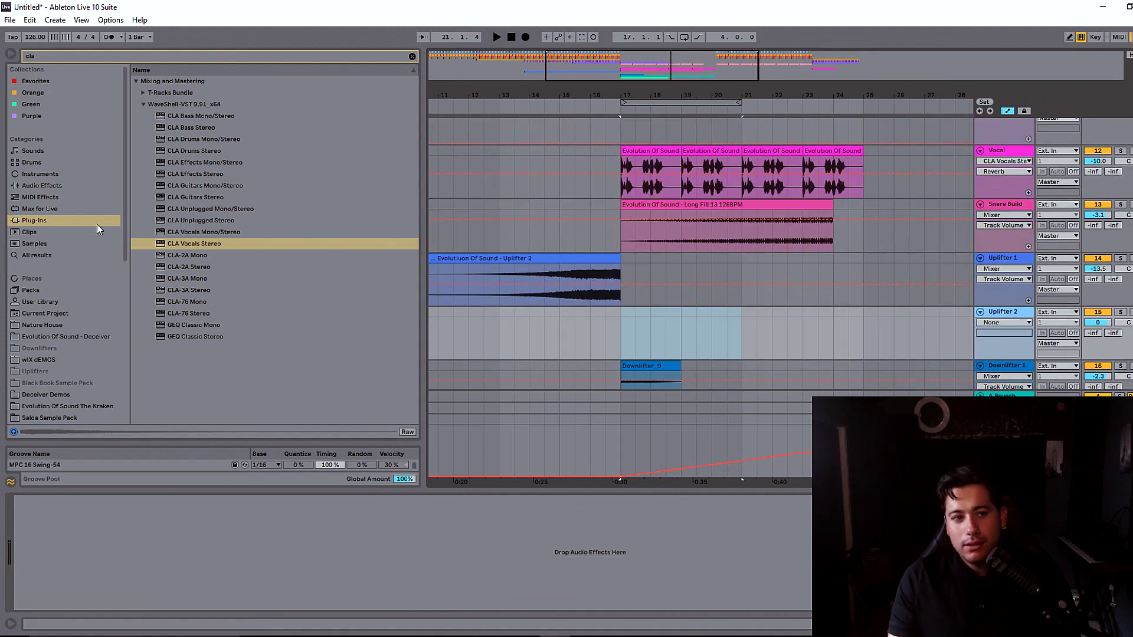
{"action": "left_click", "coordinate": [59, 336]}
{"action": "left_click", "coordinate": [412, 56]}
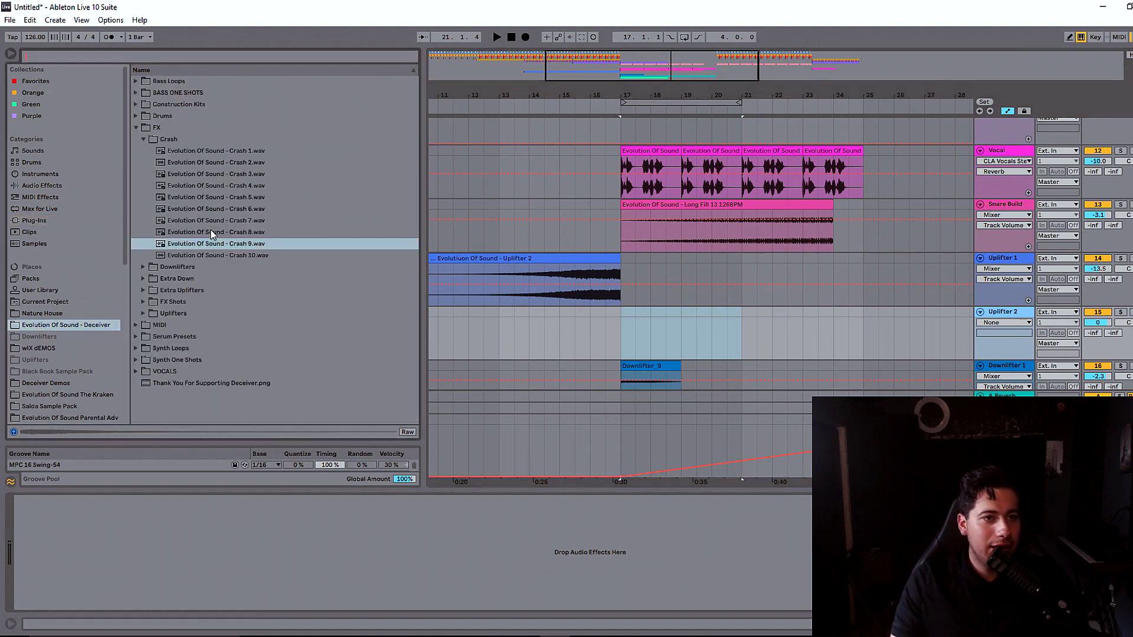
{"action": "left_click", "coordinate": [143, 140]}
{"action": "left_click", "coordinate": [144, 154]}
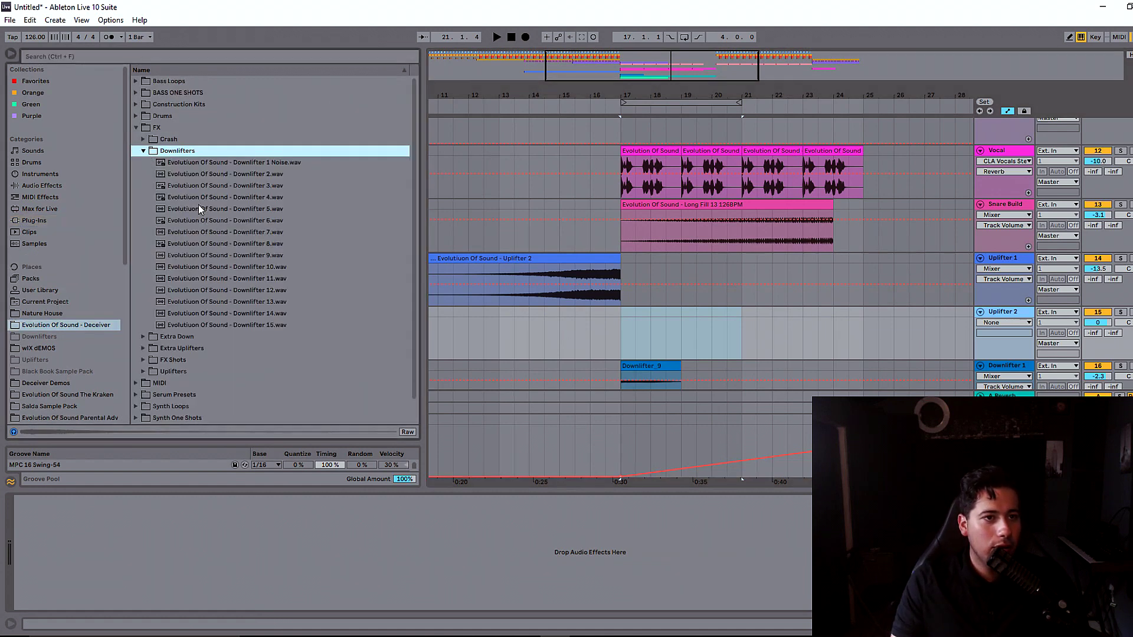
{"action": "left_click", "coordinate": [143, 151]}
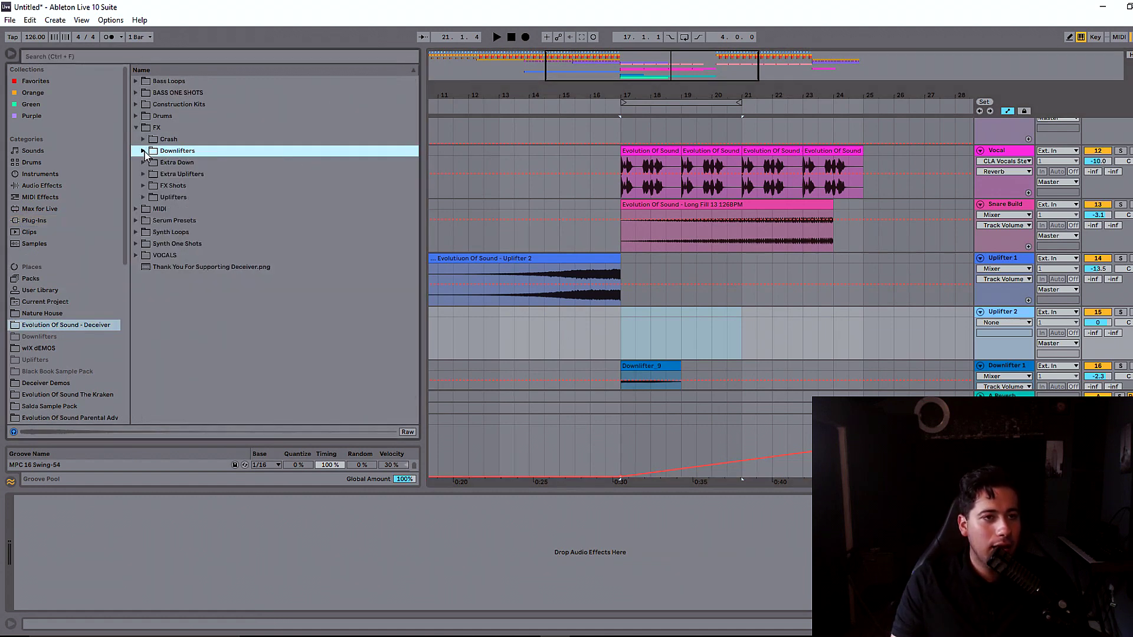
{"action": "left_click", "coordinate": [144, 197]}
{"action": "left_click", "coordinate": [229, 303]}
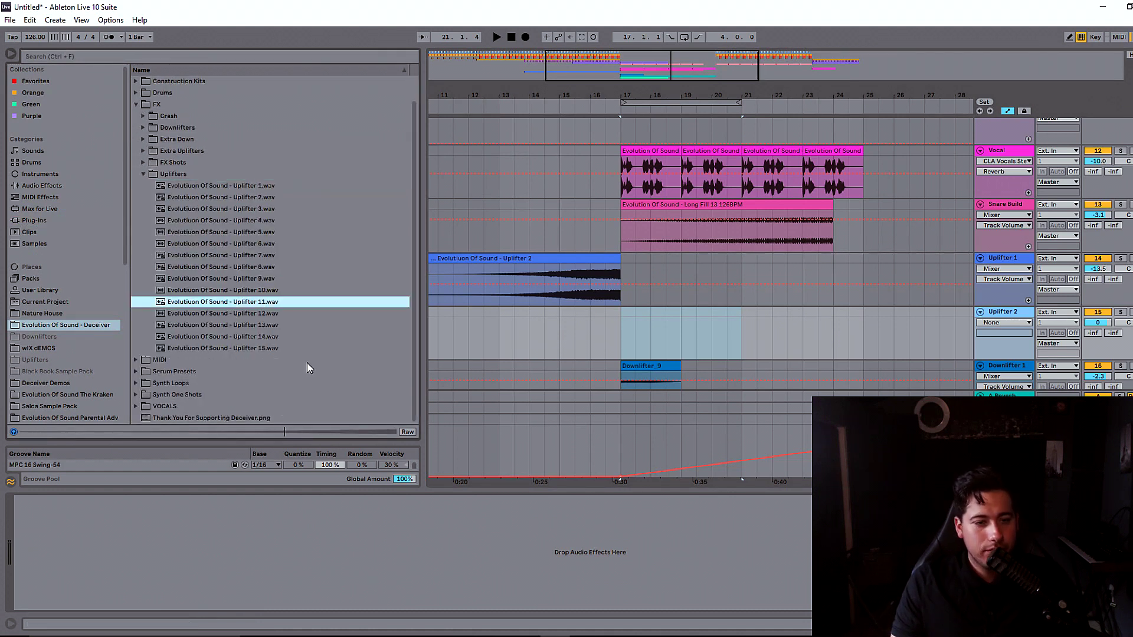
{"action": "left_click", "coordinate": [255, 314]}
{"action": "left_click_drag", "start_coordinate": [265, 316], "coordinate": [517, 323]}
{"action": "scroll", "coordinate": [721, 186], "scroll_direction": "down", "scroll_amount": 3}
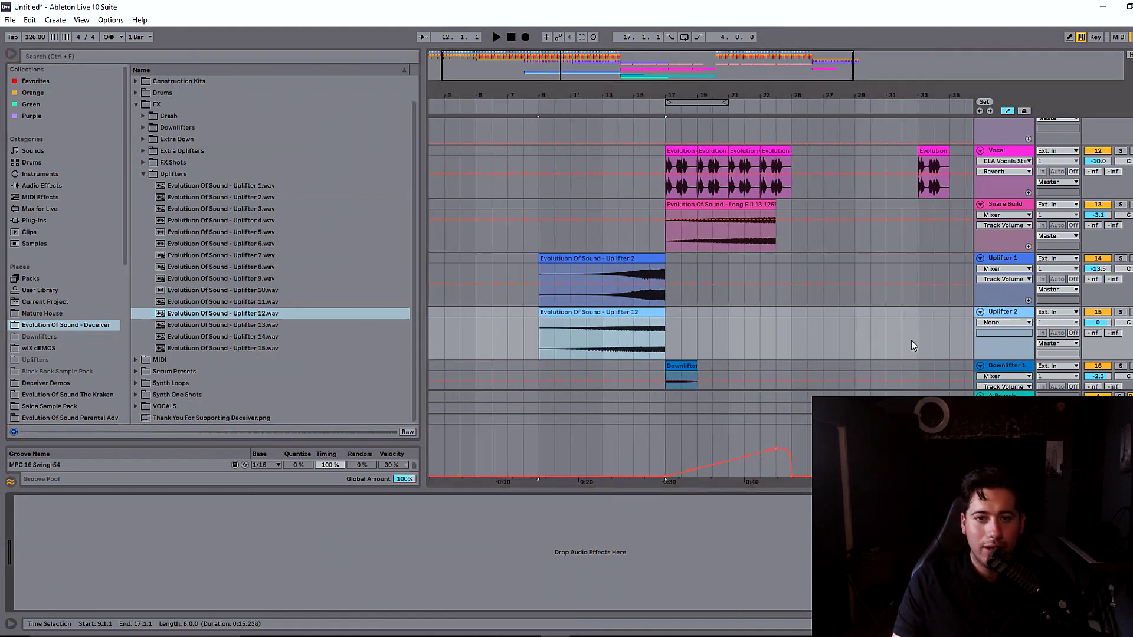
Step: Turn off warping on the Uplifter 12 clip and set the Uplifter 2 track volume to -7.7 dB while playing from bar 14
{"action": "double_click", "coordinate": [622, 311]}
{"action": "left_click", "coordinate": [136, 513]}
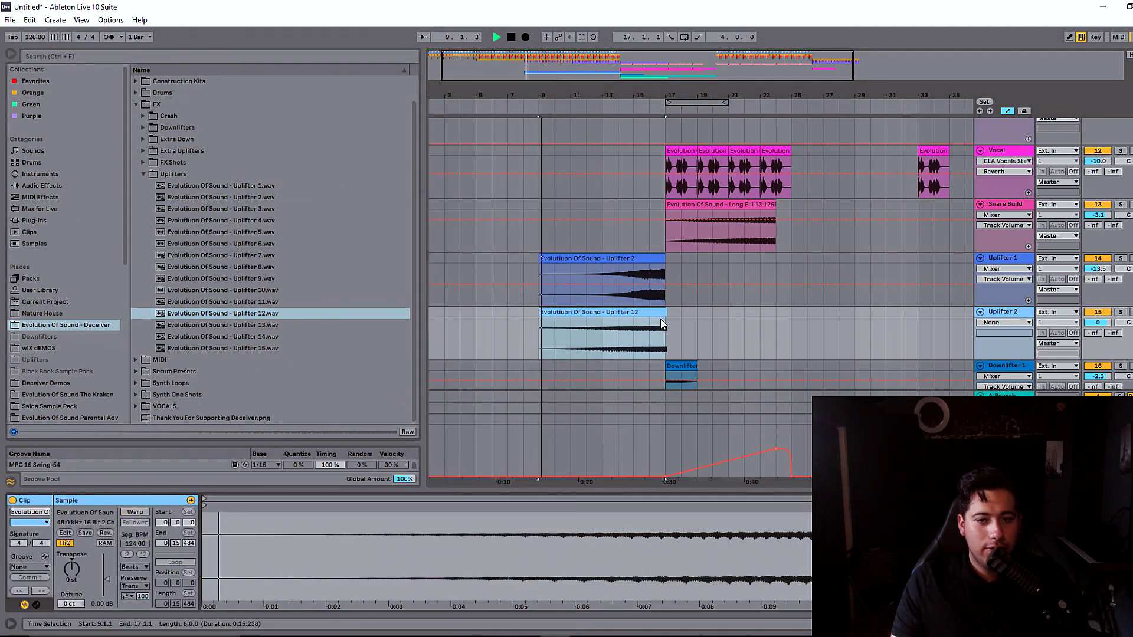
{"action": "left_click", "coordinate": [640, 301]}
{"action": "scroll", "coordinate": [688, 316], "scroll_direction": "down", "scroll_amount": 3}
{"action": "left_click_drag", "start_coordinate": [1098, 224], "coordinate": [1098, 239]}
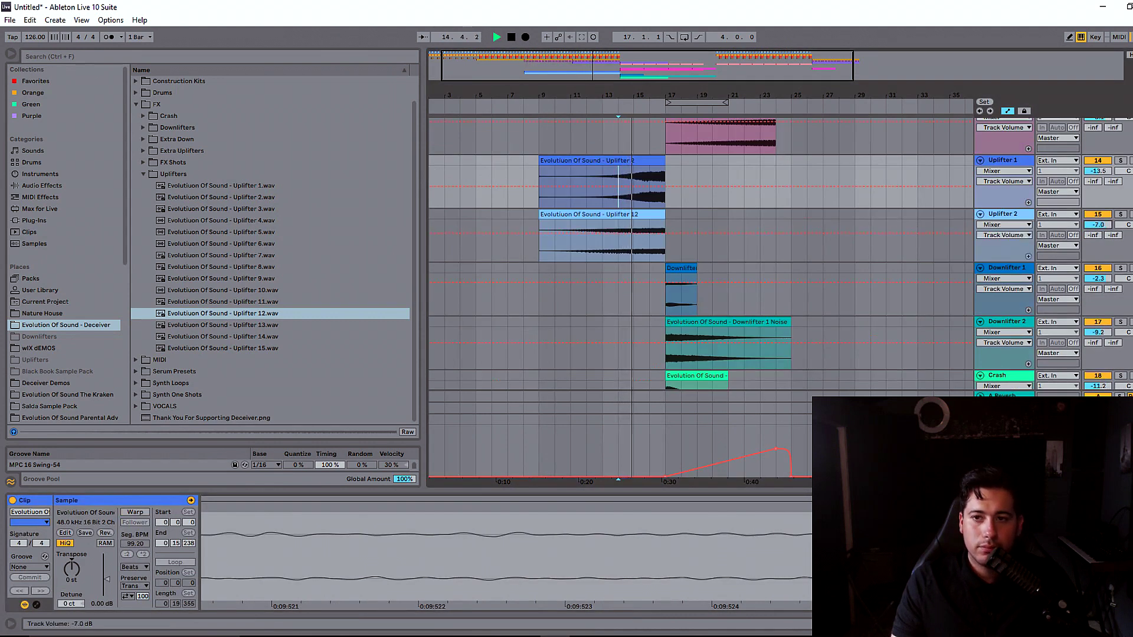
{"action": "left_click", "coordinate": [1009, 214]}
{"action": "left_click", "coordinate": [1008, 273]}
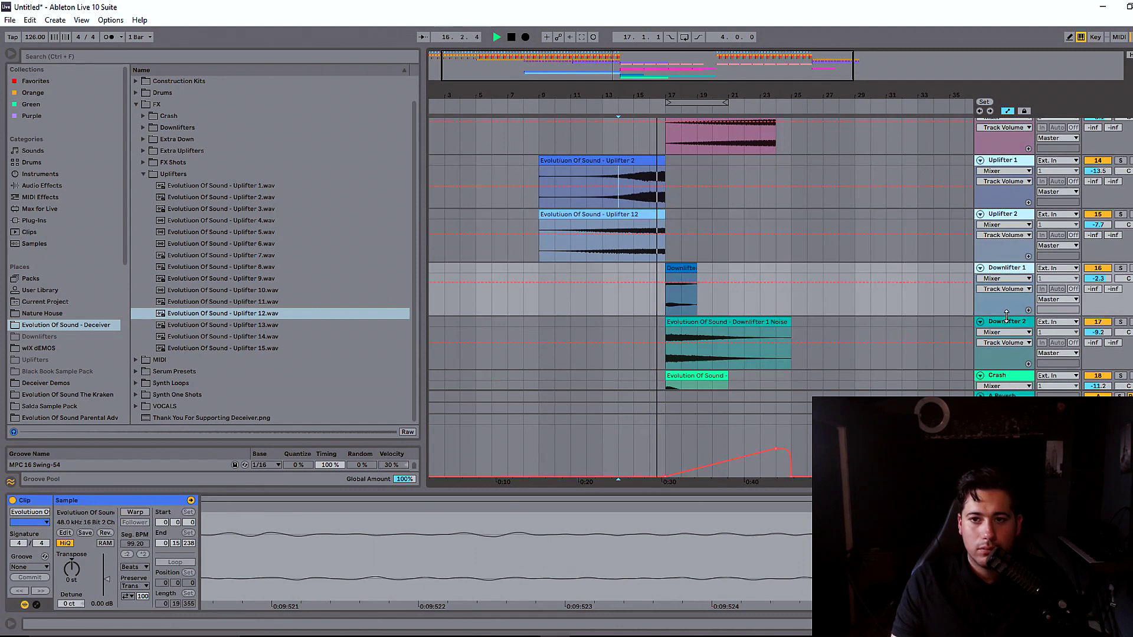
{"action": "left_click", "coordinate": [1009, 323]}
{"action": "scroll", "coordinate": [1007, 309], "scroll_direction": "down", "scroll_amount": 4}
{"action": "left_click", "coordinate": [1001, 261]}
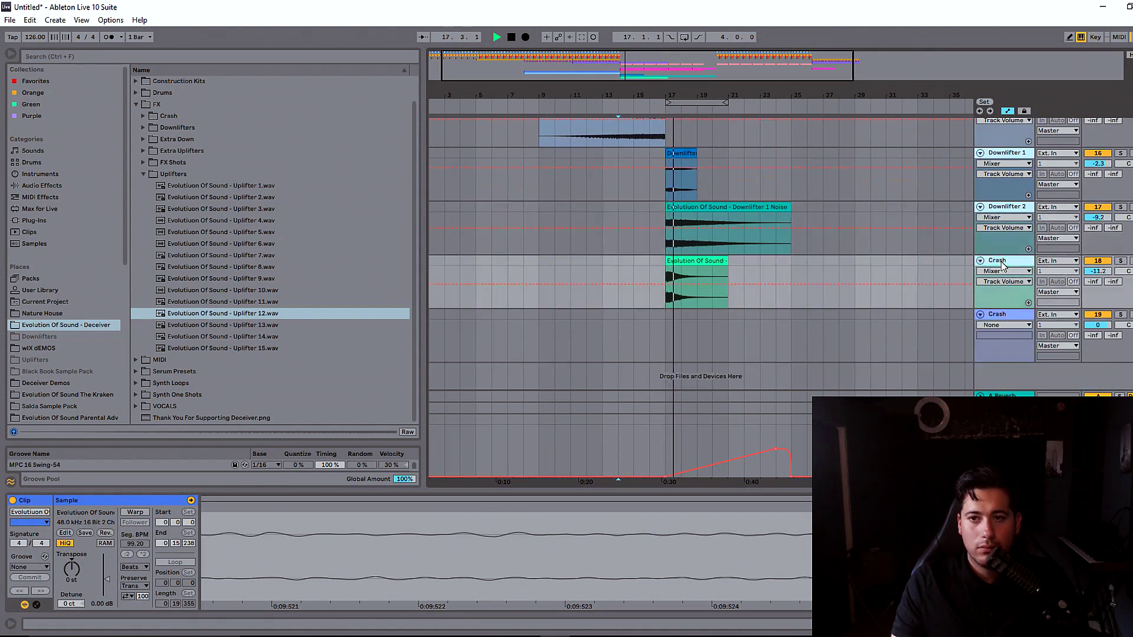
{"action": "scroll", "coordinate": [1000, 261], "scroll_direction": "up", "scroll_amount": 3}
{"action": "scroll", "coordinate": [944, 243], "scroll_direction": "up", "scroll_amount": 5}
{"action": "scroll", "coordinate": [900, 226], "scroll_direction": "up", "scroll_amount": 2}
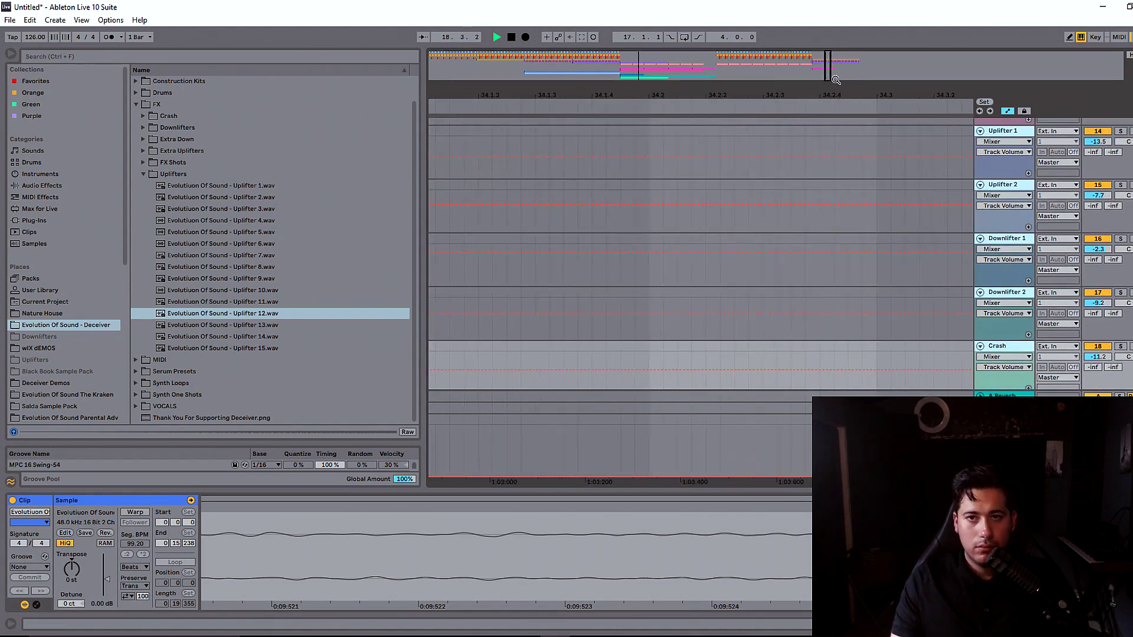
{"action": "left_click_drag", "start_coordinate": [828, 72], "coordinate": [636, 24]}
{"action": "left_click", "coordinate": [635, 158]}
{"action": "scroll", "coordinate": [944, 172], "scroll_direction": "up", "scroll_amount": 2}
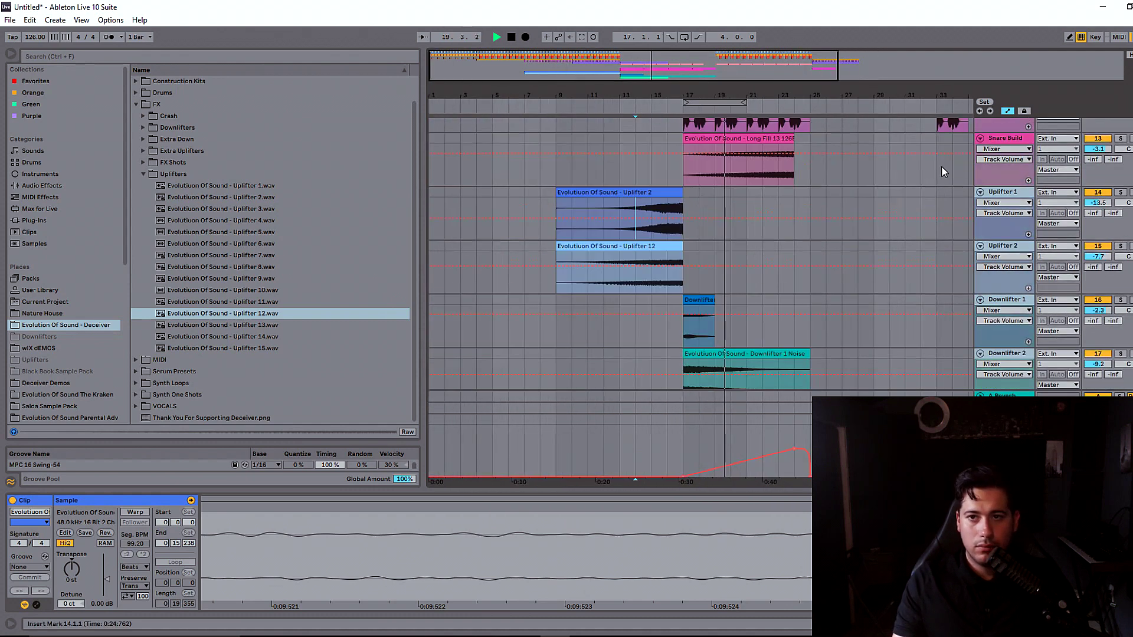
Step: Group the Uplifter 1, Uplifter 2, Downlifter 1, Downlifter 2 and Crash tracks and name the group Filter
{"action": "left_click", "coordinate": [1003, 192]}
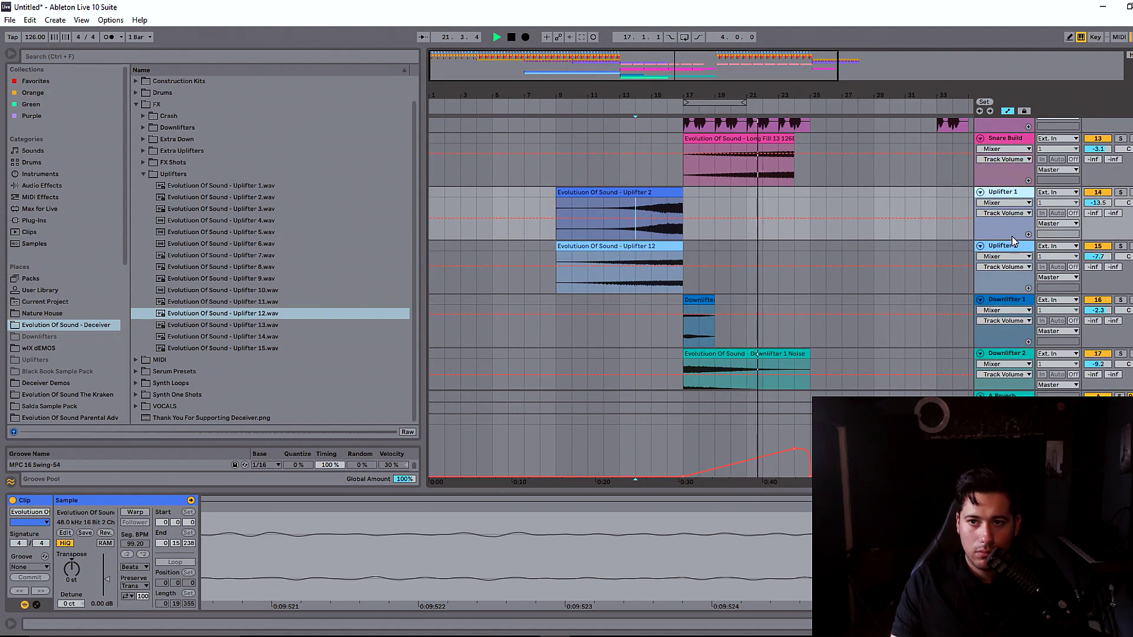
{"action": "left_click", "coordinate": [1013, 246], "text": "ctrl"}
{"action": "left_click", "coordinate": [1017, 301], "text": "ctrl"}
{"action": "scroll", "coordinate": [1016, 309], "scroll_direction": "down", "scroll_amount": 2}
{"action": "left_click", "coordinate": [1009, 293], "text": "ctrl"}
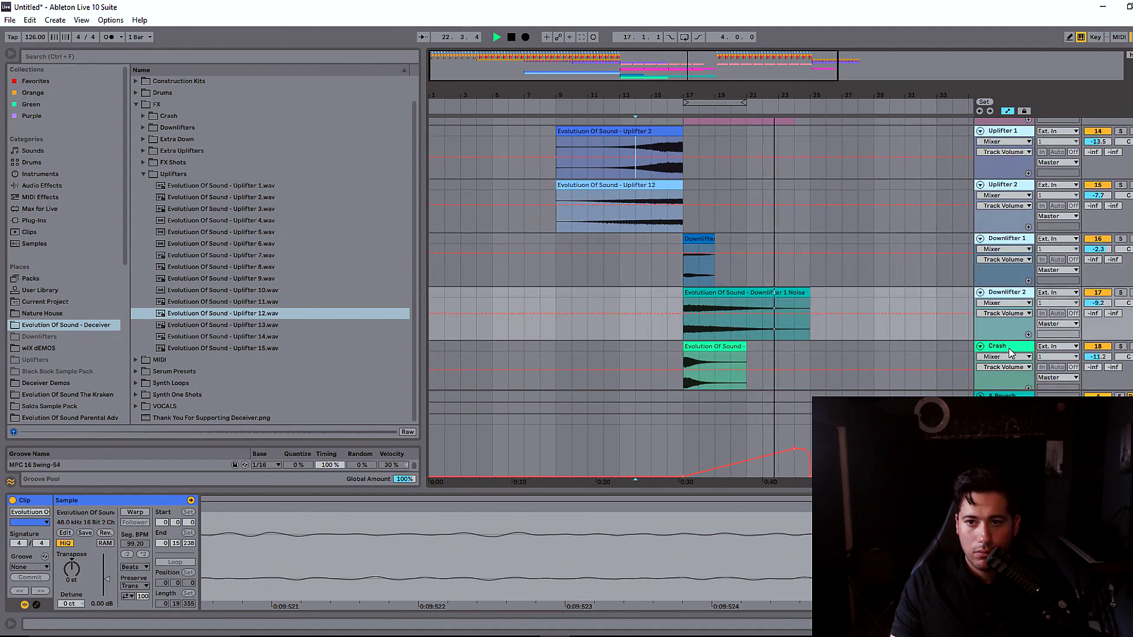
{"action": "key", "text": "ctrl+g"}
{"action": "scroll", "coordinate": [880, 283], "scroll_direction": "up", "scroll_amount": 1}
{"action": "type", "text": "Filter"}
{"action": "key", "text": "Return"}
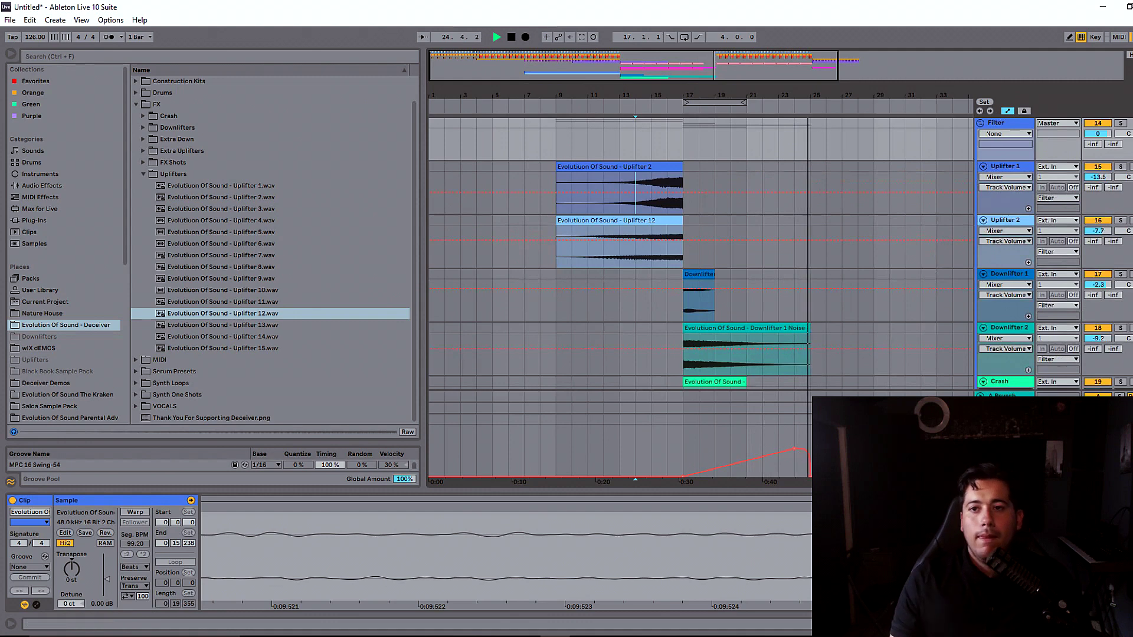
Step: Review the arrangement from the opening drums through the build, playing briefly from bar 1
{"action": "scroll", "coordinate": [813, 303], "scroll_direction": "up", "scroll_amount": 5}
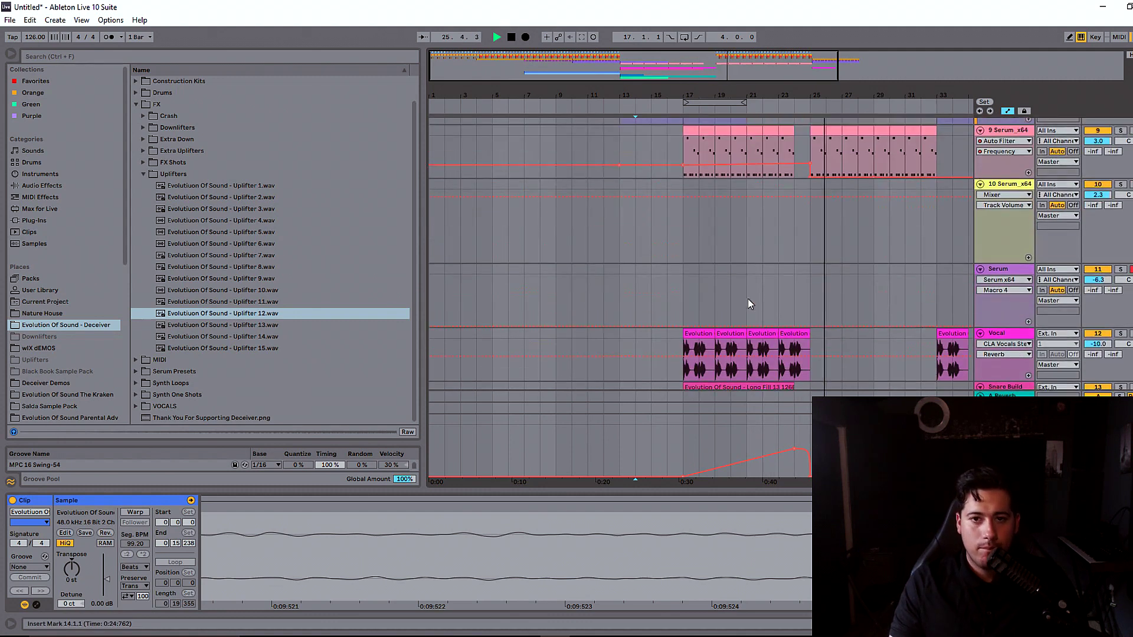
{"action": "scroll", "coordinate": [748, 298], "scroll_direction": "up", "scroll_amount": 6}
{"action": "left_click_drag", "start_coordinate": [711, 68], "coordinate": [710, 65]}
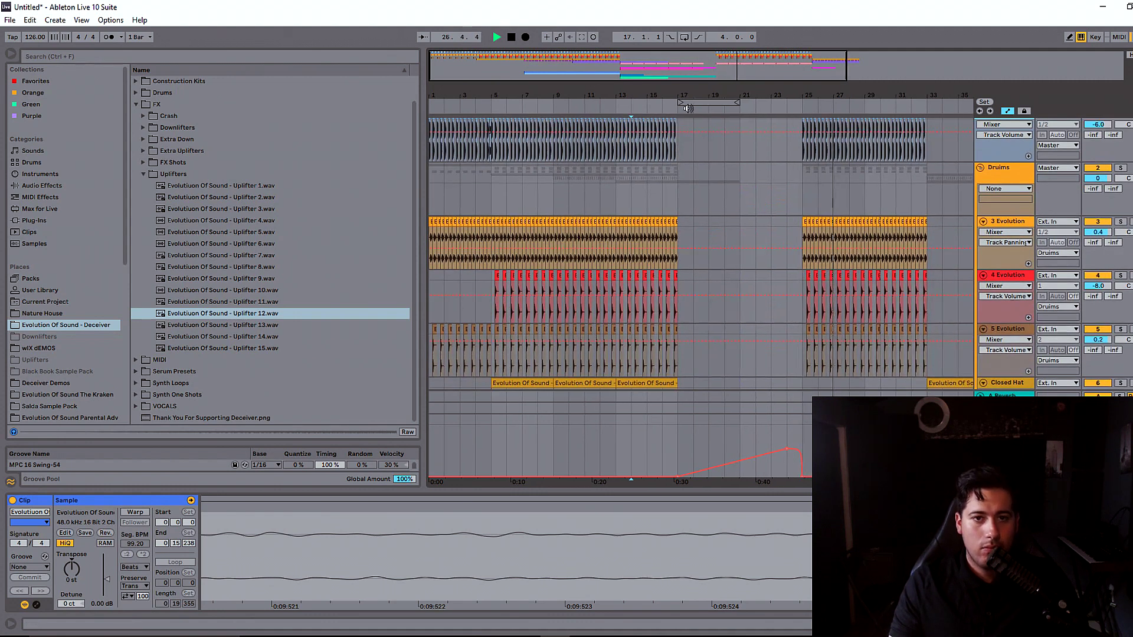
{"action": "left_click", "coordinate": [433, 175]}
{"action": "key", "text": "space"}
{"action": "left_click_drag", "start_coordinate": [479, 76], "coordinate": [466, 83]}
{"action": "key", "text": "space"}
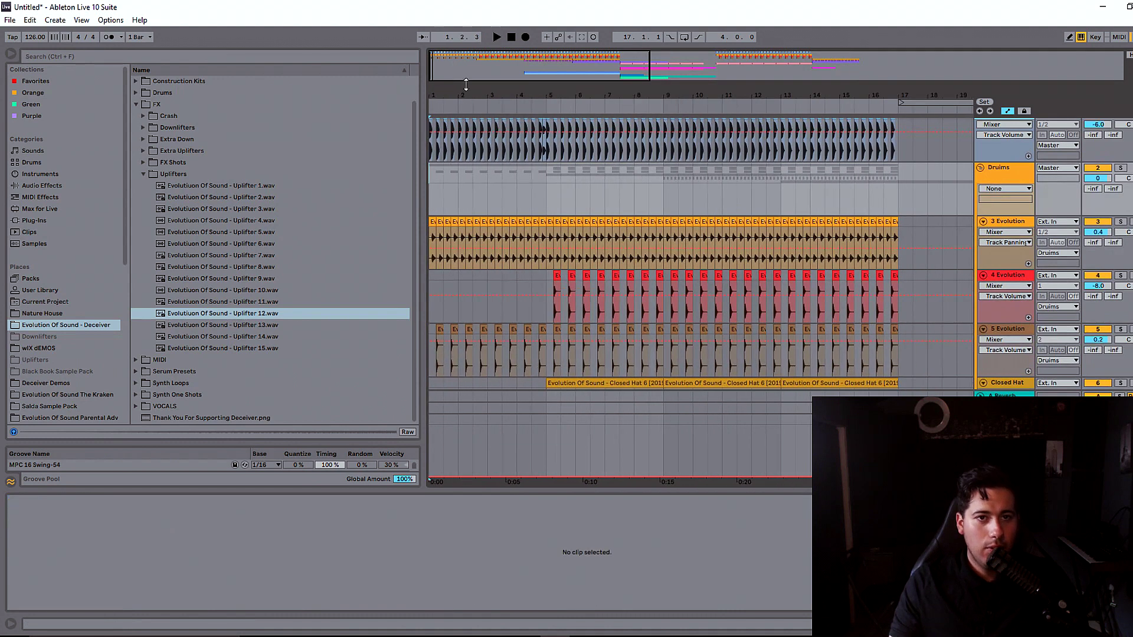
{"action": "scroll", "coordinate": [547, 188], "scroll_direction": "up", "scroll_amount": 1}
{"action": "left_click", "coordinate": [537, 166]}
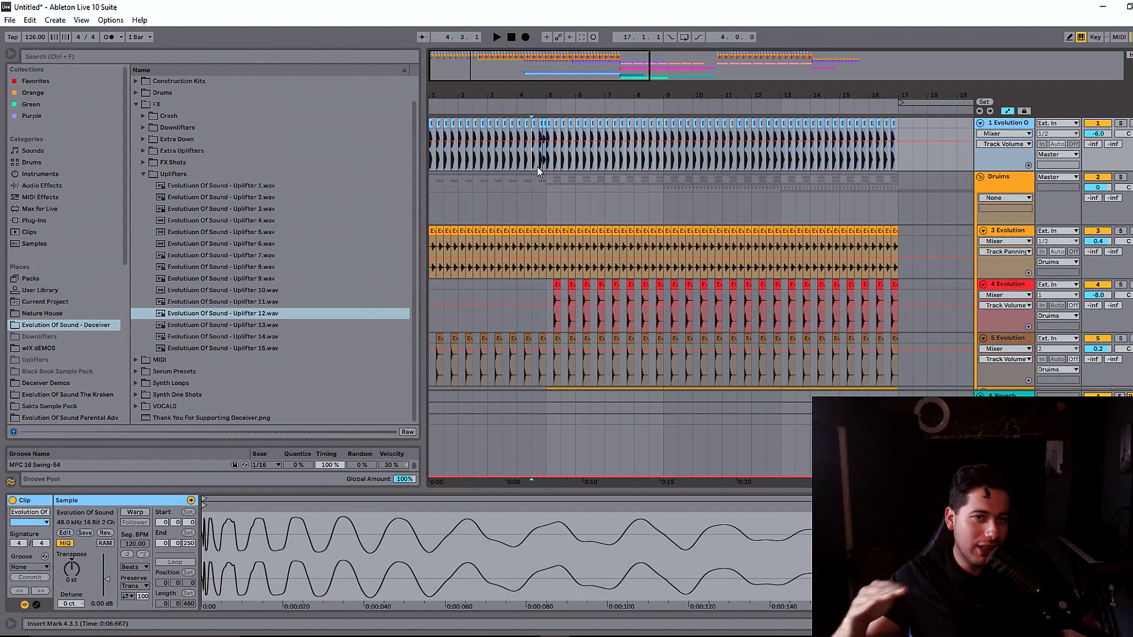
{"action": "left_click_drag", "start_coordinate": [711, 72], "coordinate": [712, 58]}
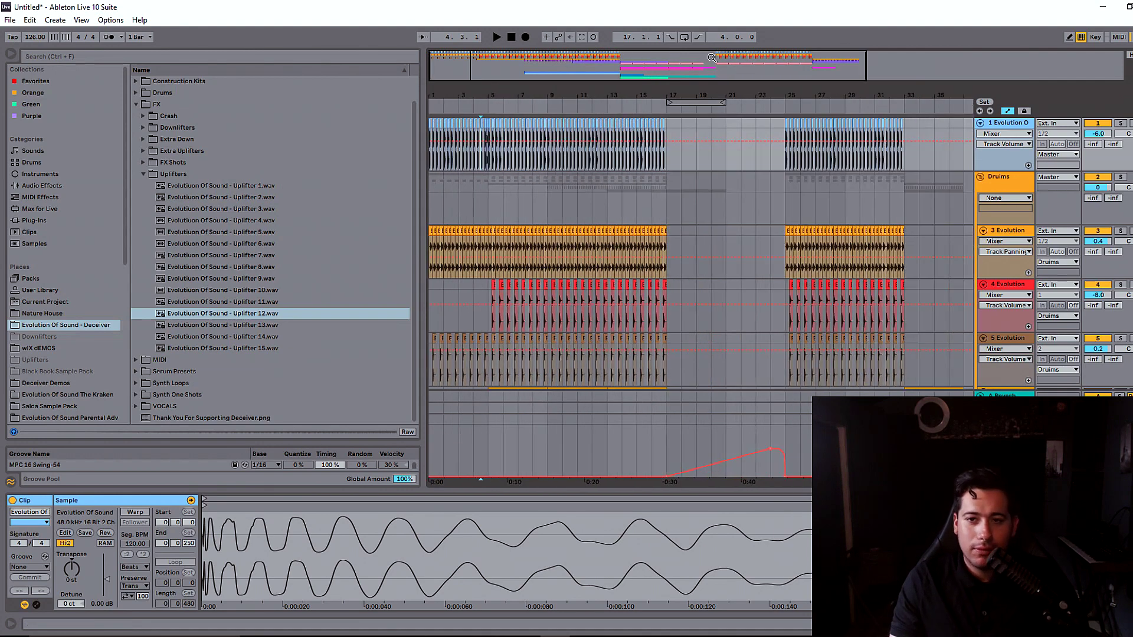
{"action": "scroll", "coordinate": [675, 197], "scroll_direction": "down", "scroll_amount": 6}
{"action": "scroll", "coordinate": [682, 233], "scroll_direction": "up", "scroll_amount": 4}
{"action": "scroll", "coordinate": [692, 247], "scroll_direction": "up", "scroll_amount": 3}
{"action": "left_click", "coordinate": [649, 192]}
{"action": "left_click_drag", "start_coordinate": [642, 54], "coordinate": [681, 60]}
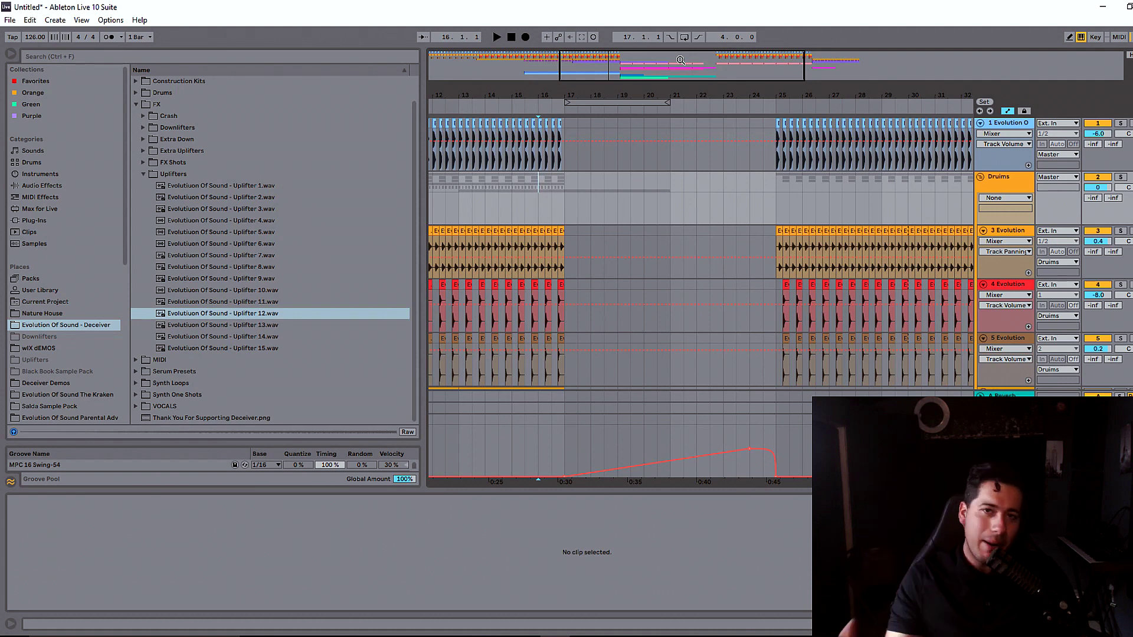
Step: Bend the falling end of the Master's automation ramp between bars 24 and 25 into a smooth curve
{"action": "scroll", "coordinate": [792, 246], "scroll_direction": "down", "scroll_amount": 5}
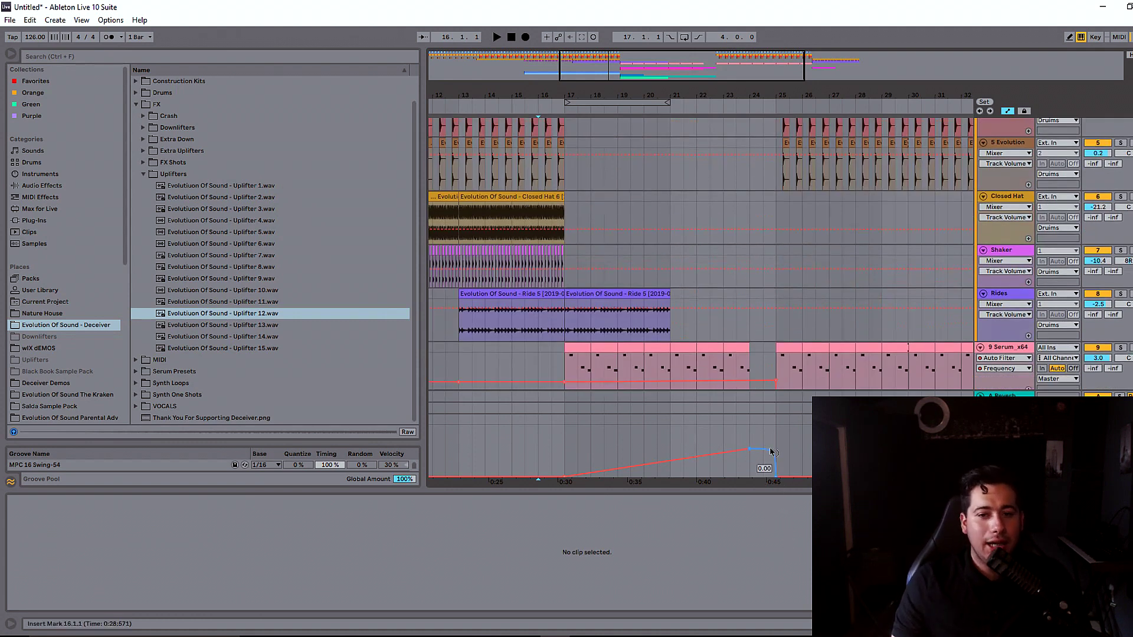
{"action": "left_click_drag", "start_coordinate": [773, 452], "coordinate": [768, 460]}
{"action": "scroll", "coordinate": [735, 303], "scroll_direction": "down", "scroll_amount": 8}
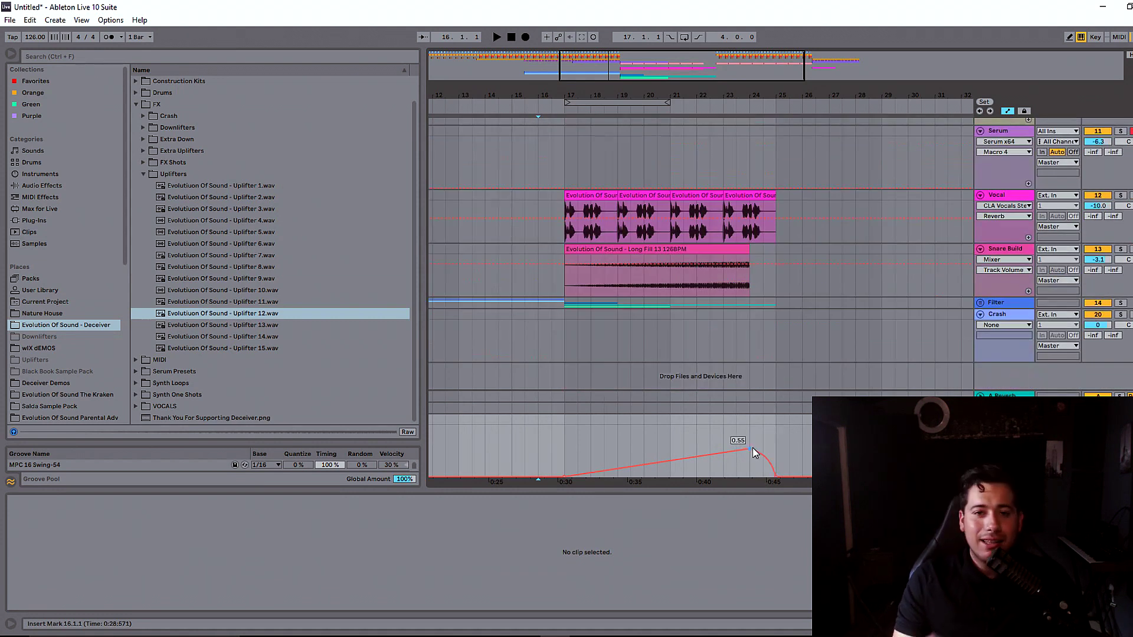
Step: Add a Reverb effect after CLA Vocals on the Vocal track, with the playback position set at bar 24
{"action": "left_click", "coordinate": [746, 281]}
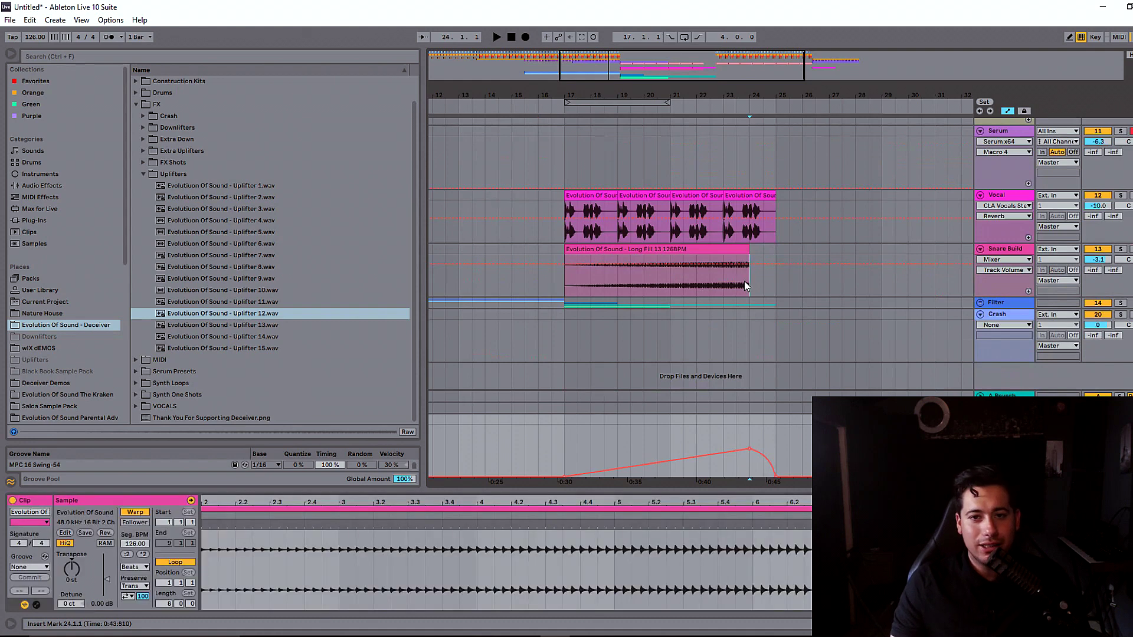
{"action": "left_click_drag", "start_coordinate": [815, 95], "coordinate": [815, 145]}
{"action": "left_click", "coordinate": [1008, 196]}
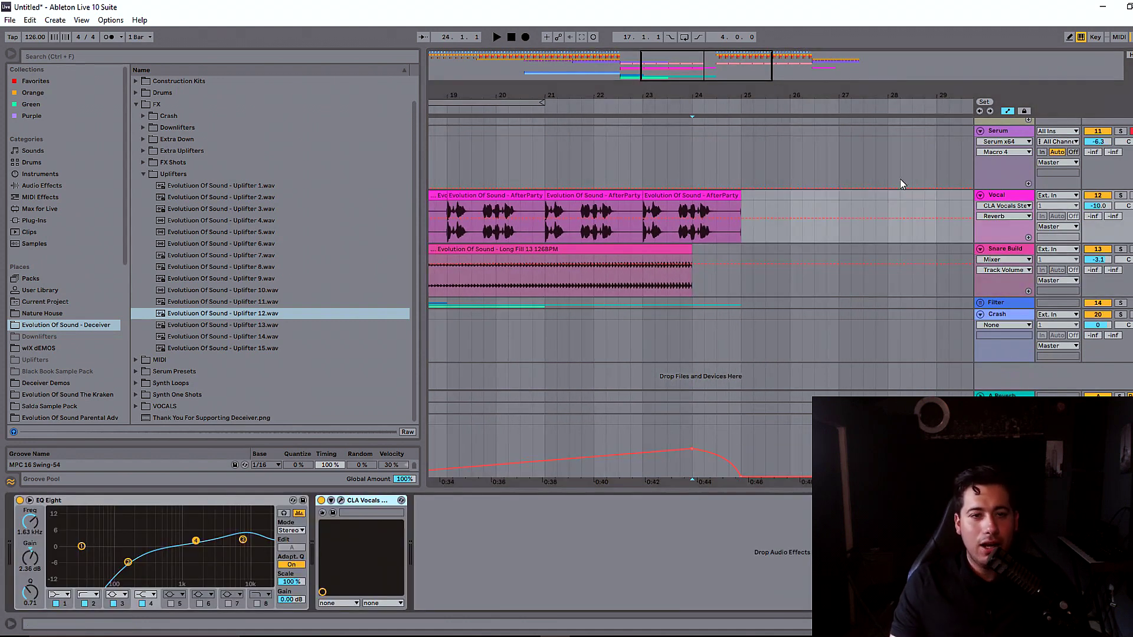
{"action": "key", "text": "ctrl+f"}
{"action": "type", "text": "rever"}
{"action": "left_click", "coordinate": [61, 186]}
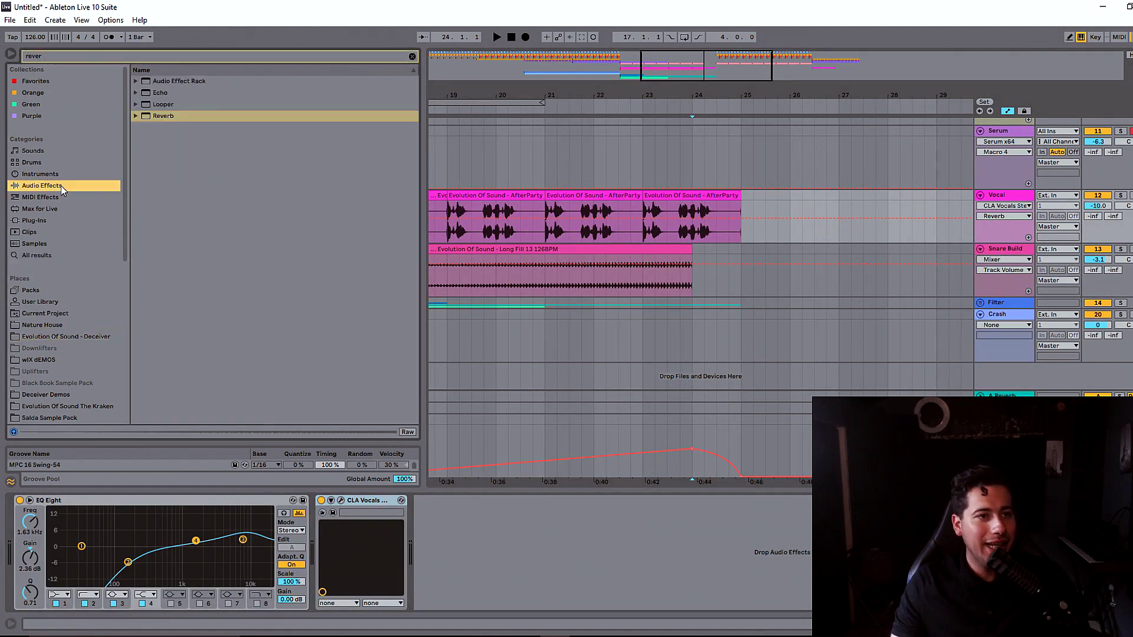
{"action": "left_click_drag", "start_coordinate": [153, 118], "coordinate": [578, 567]}
Step: Play the vocal tail from bar 24 and set the Reverb's Dry/Wet to 54 %
{"action": "key", "text": "space"}
{"action": "left_click_drag", "start_coordinate": [701, 595], "coordinate": [701, 587]}
{"action": "key", "text": "space"}
{"action": "key", "text": "space"}
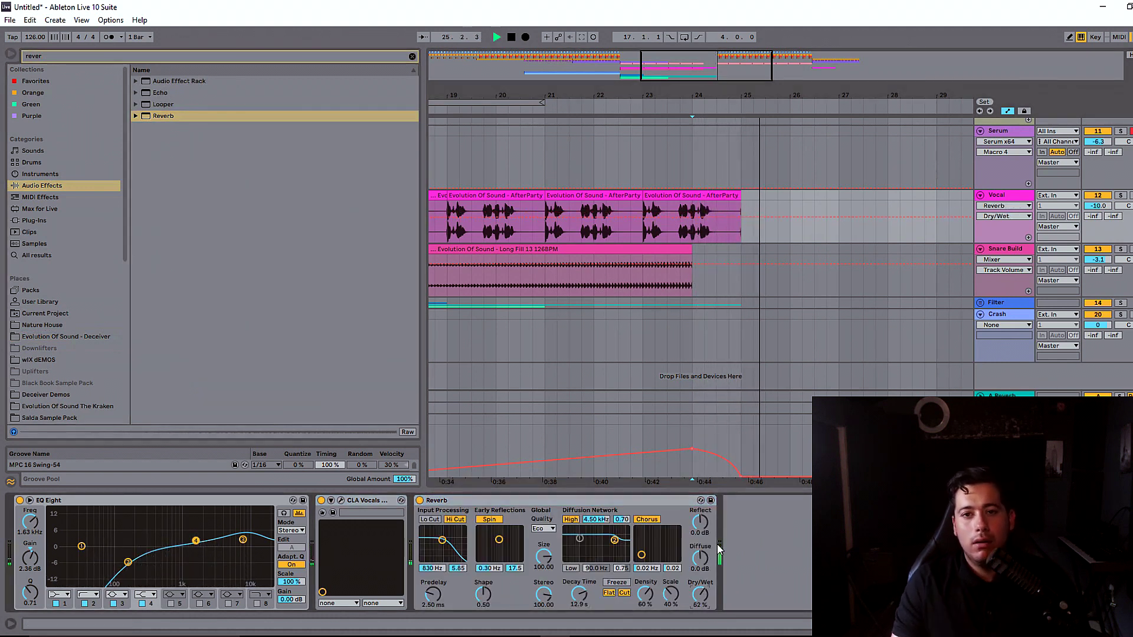
{"action": "left_click_drag", "start_coordinate": [700, 594], "coordinate": [701, 604]}
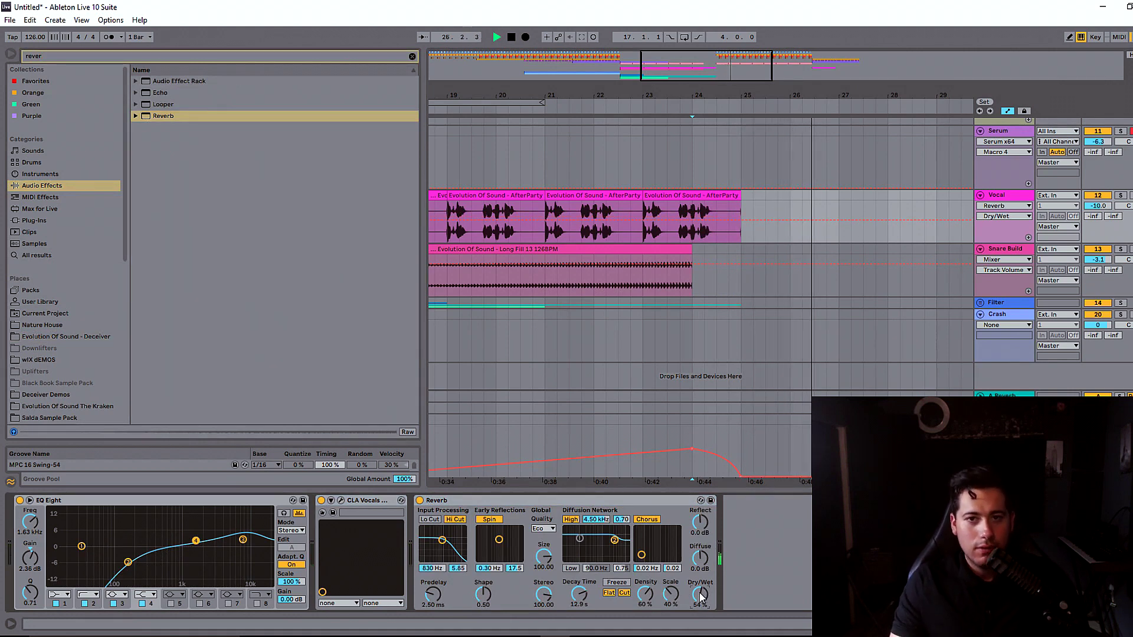
{"action": "left_click_drag", "start_coordinate": [766, 59], "coordinate": [759, 44]}
{"action": "scroll", "coordinate": [771, 304], "scroll_direction": "up", "scroll_amount": 7}
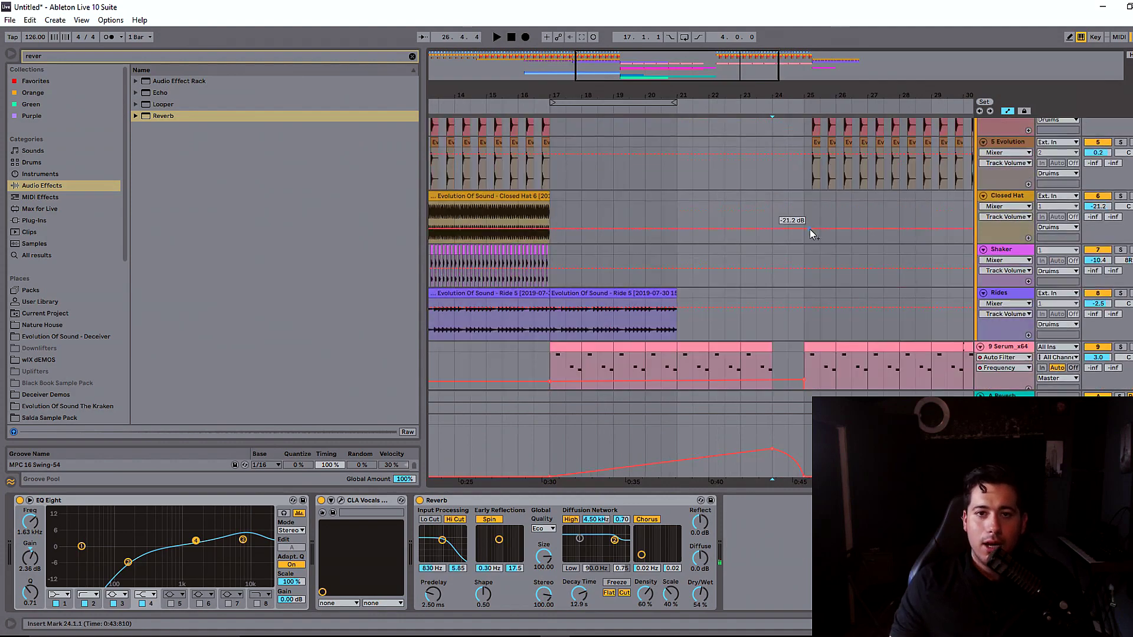
{"action": "scroll", "coordinate": [812, 233], "scroll_direction": "up", "scroll_amount": 5}
{"action": "mouse_move", "coordinate": [669, 69]}
{"action": "left_mouse_down"}
{"action": "mouse_move", "coordinate": [696, 59]}
{"action": "mouse_move", "coordinate": [721, 94]}
{"action": "mouse_move", "coordinate": [664, 87]}
{"action": "left_mouse_up"}
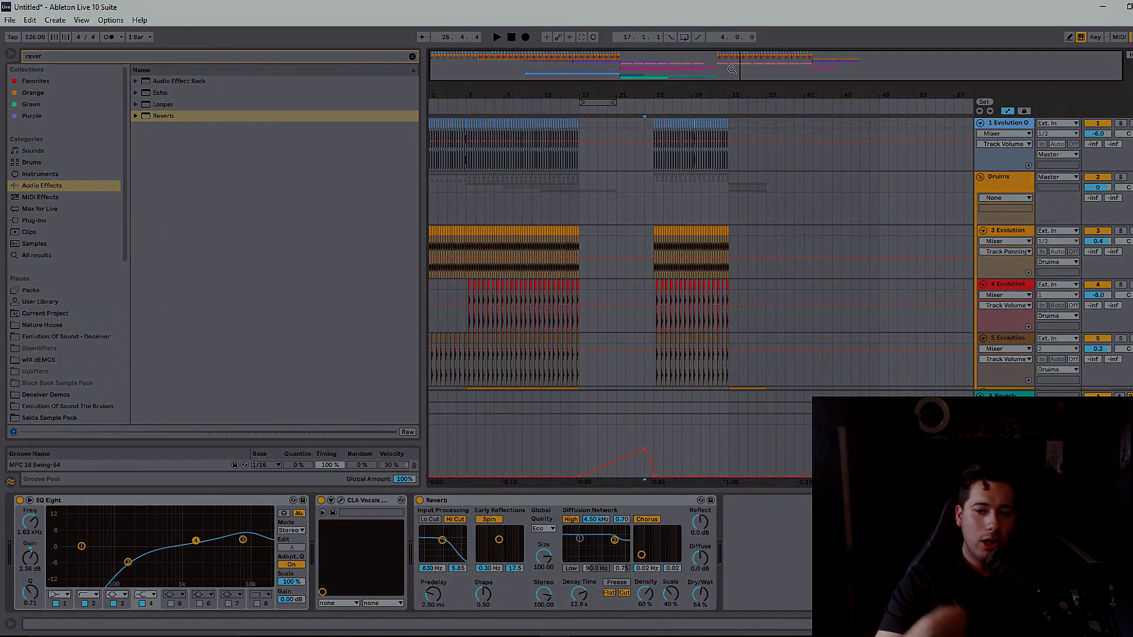